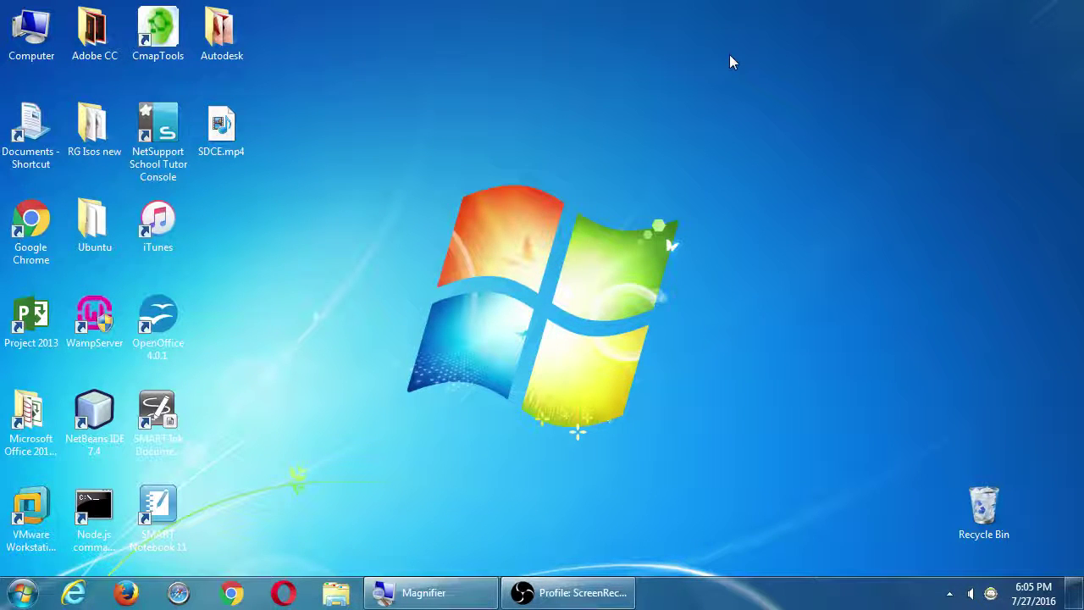
- Open Firefox, go to facebook.com and dismiss the notice offering to refresh the browser
left_click(127, 593)
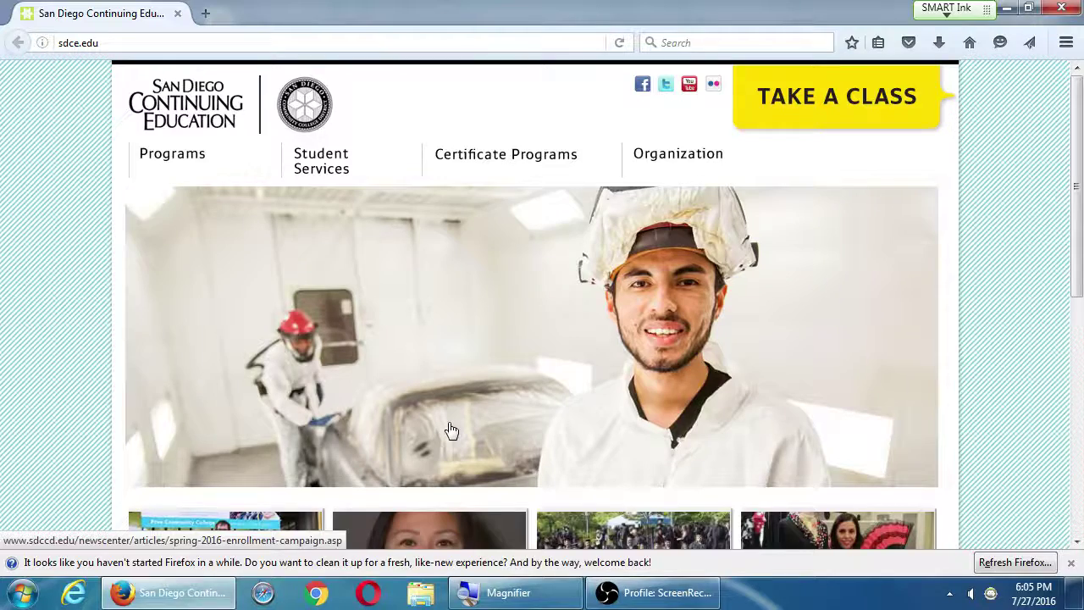
key("ctrl+l")
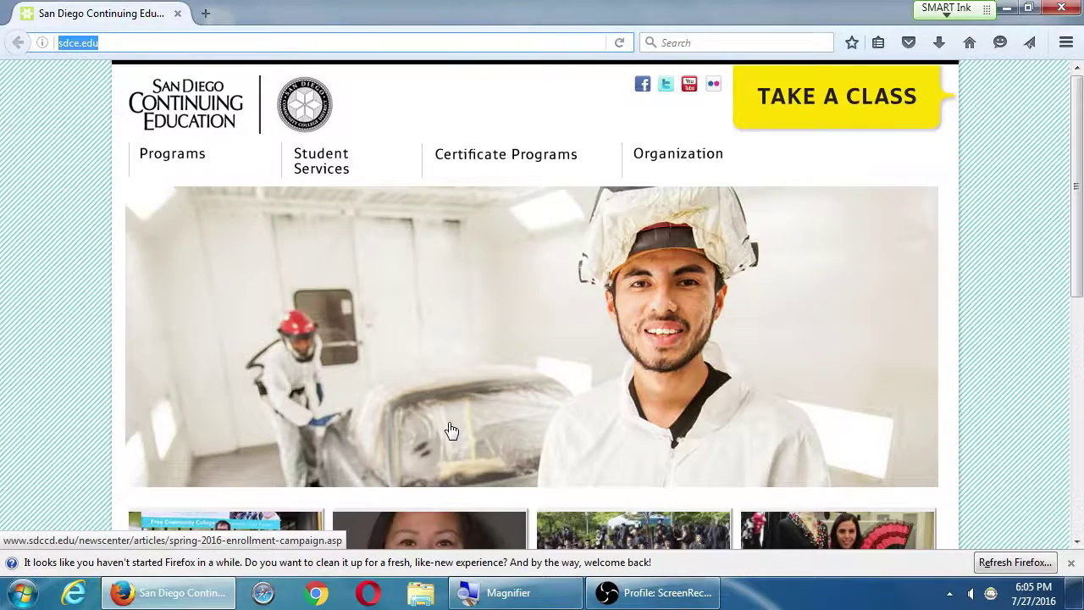
type("facebook")
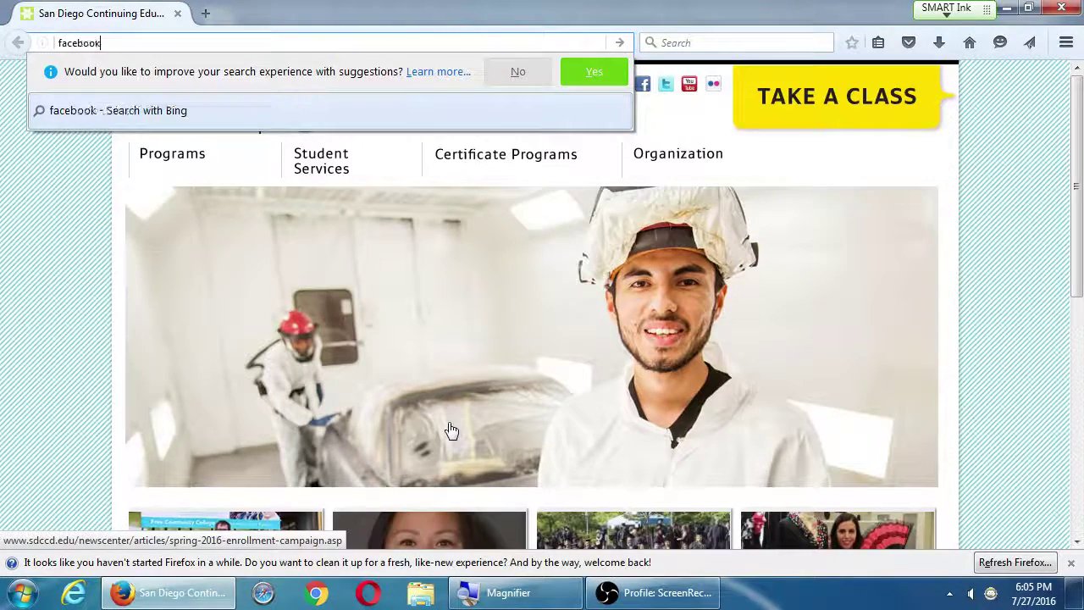
type(".com")
key("Return")
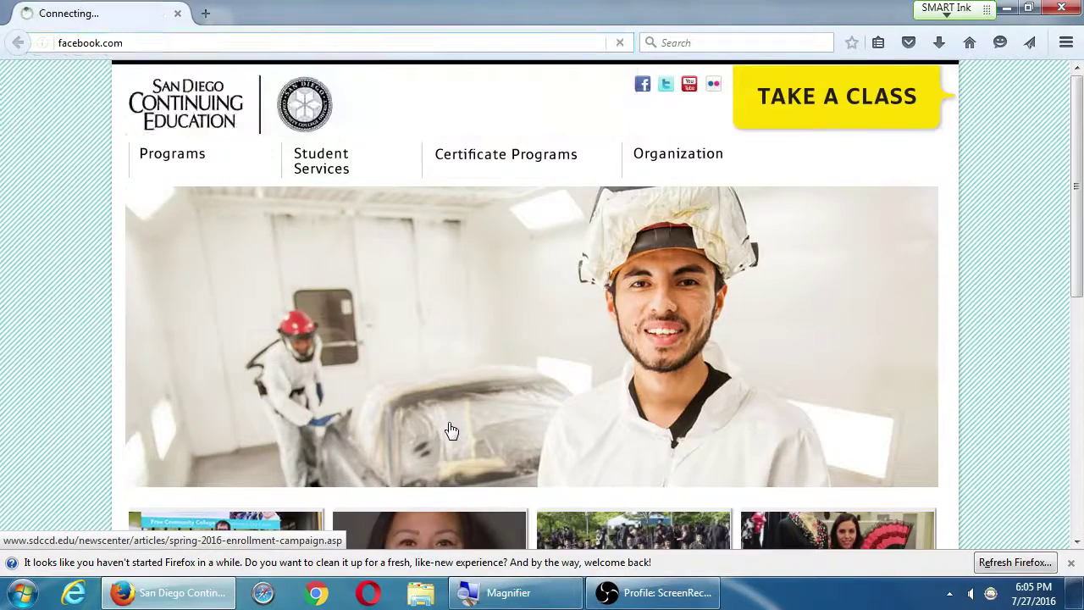
left_click(1072, 563)
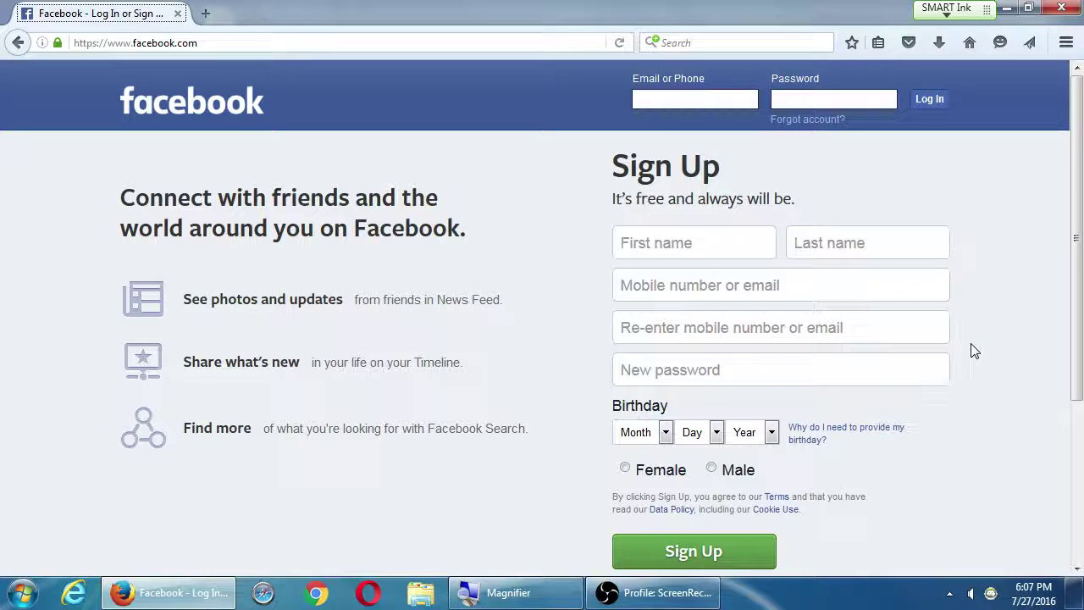
- Minimize the Open Broadcaster Software window and widen the restored Firefox window to nearly the full screen width
left_click(665, 593)
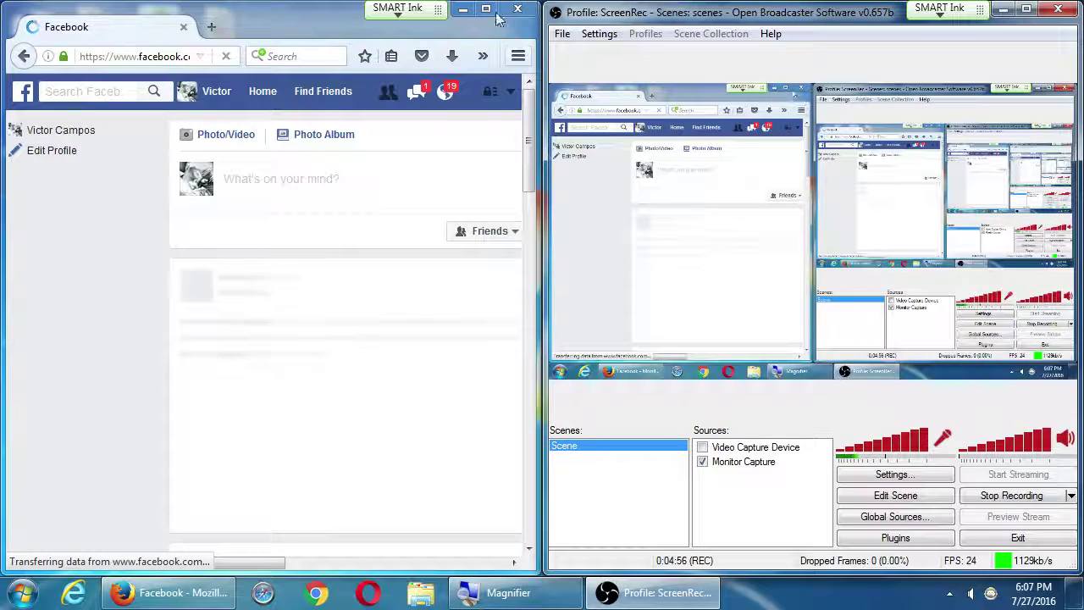
double_click(482, 12)
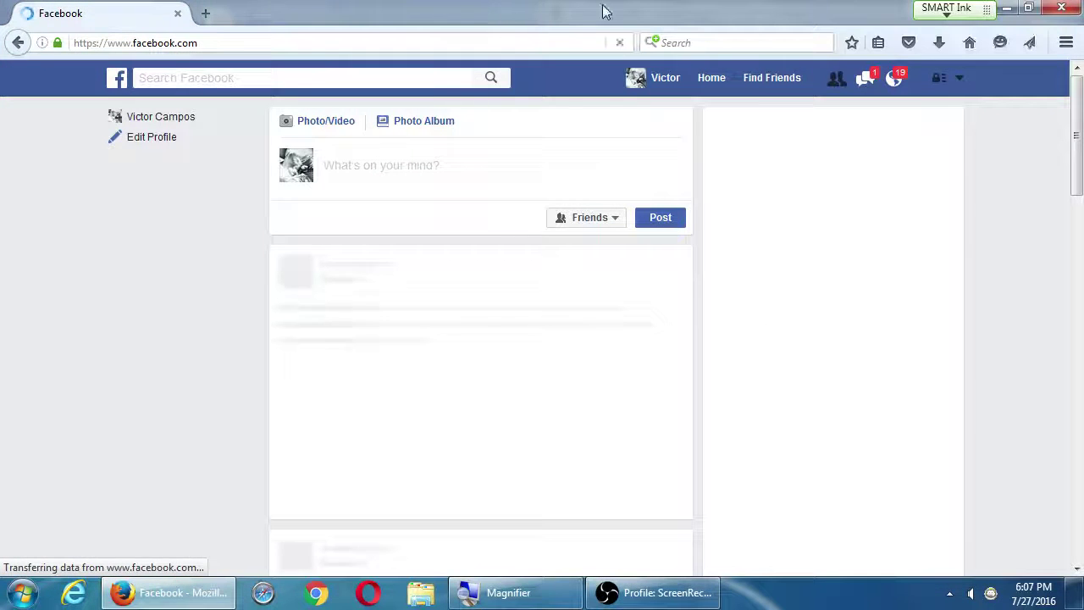
left_click_drag(629, 5, 349, 38)
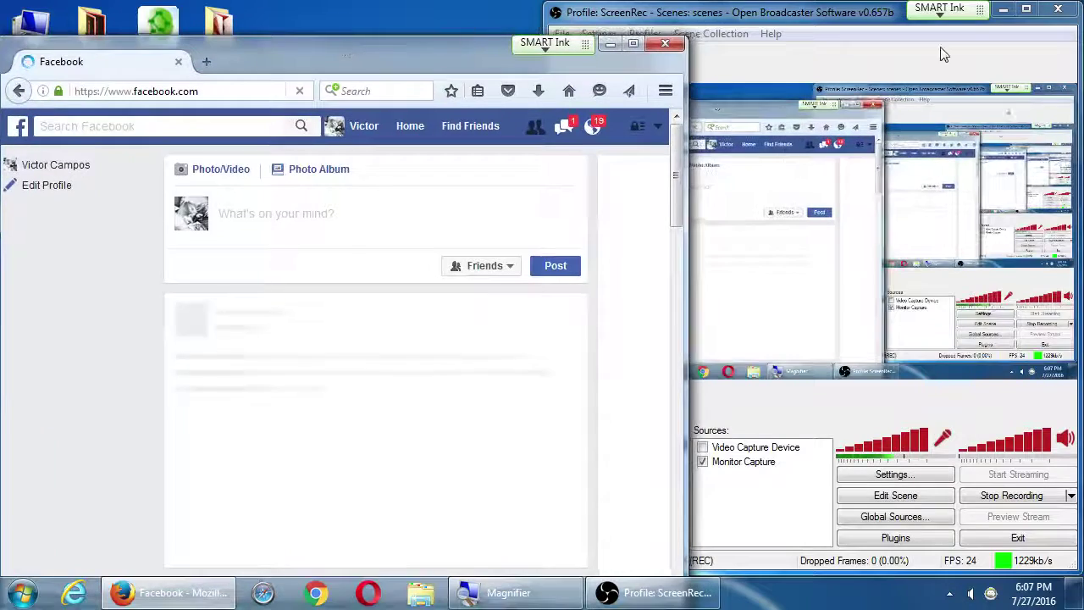
left_click(1003, 8)
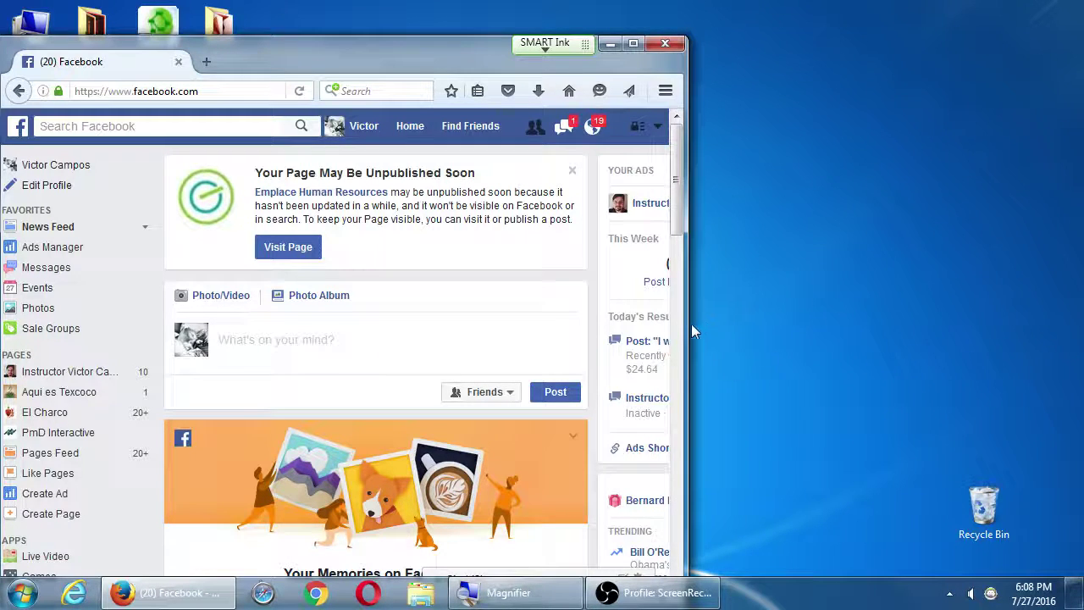
left_click_drag(688, 326, 1063, 347)
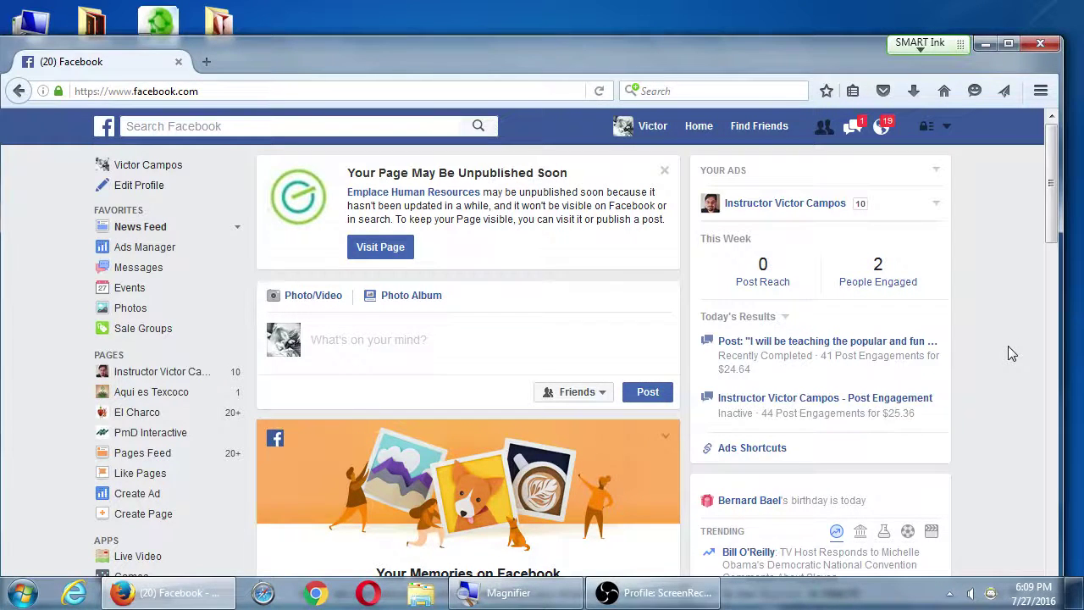
- Open a blank Notepad document and save it to the Desktop as 2016-07-27
key("super")
type("note")
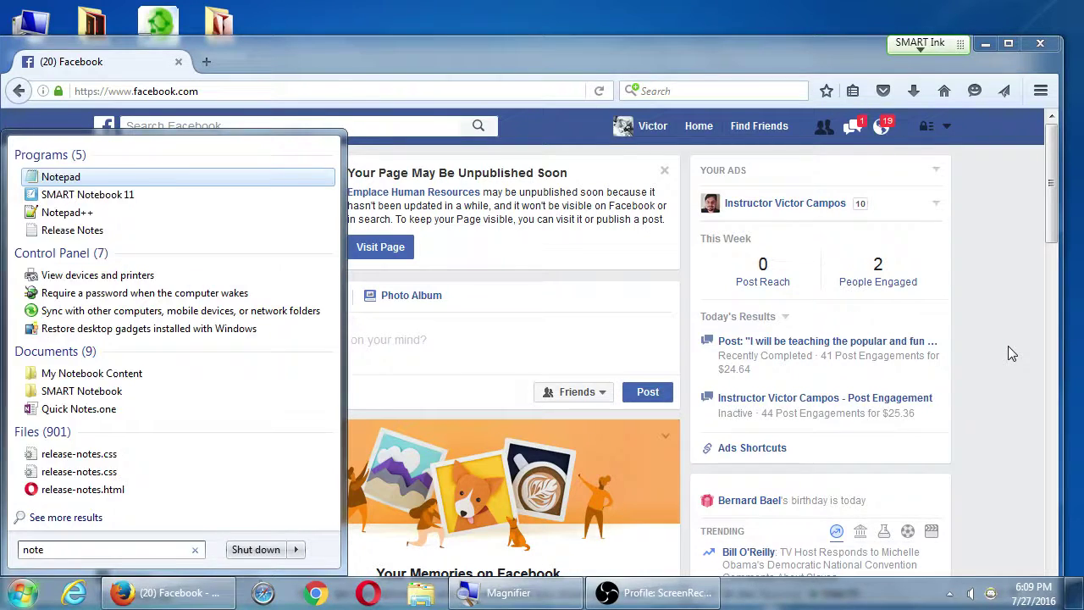
key("Return")
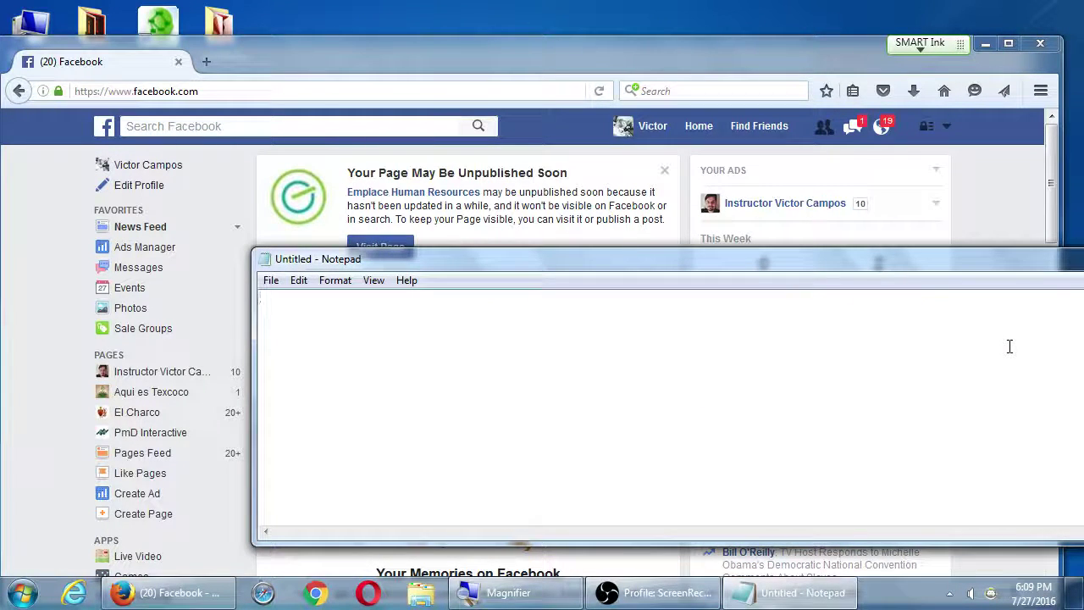
key("ctrl+s")
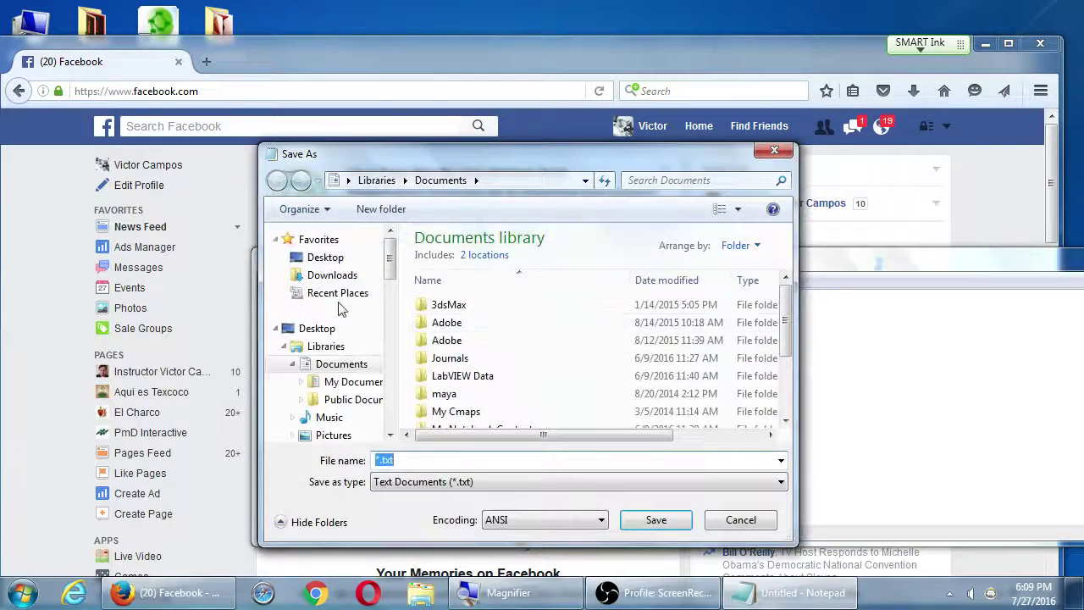
left_click(326, 258)
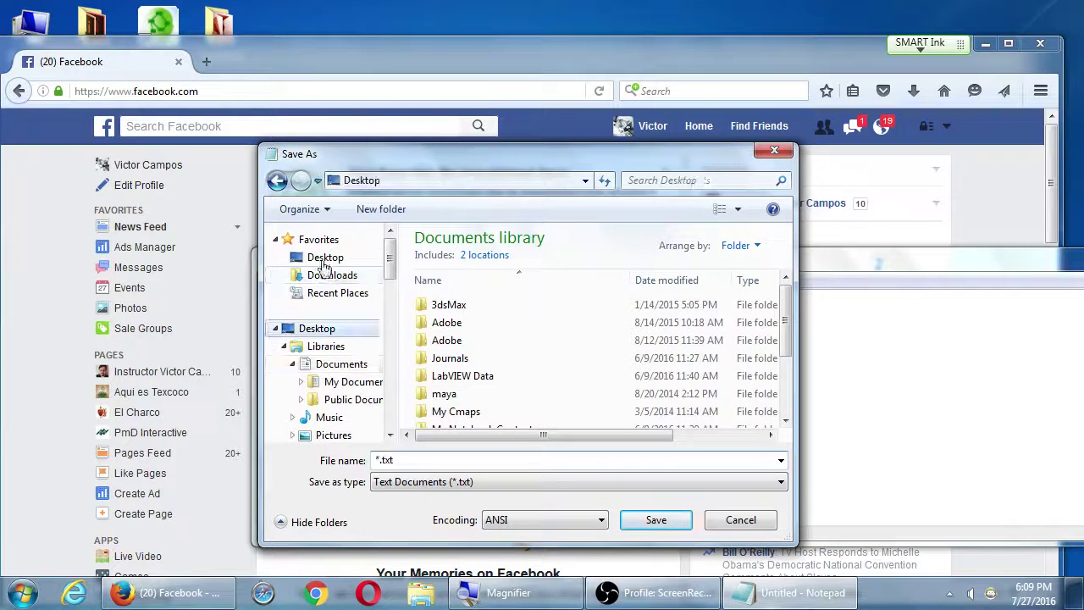
double_click(448, 460)
type("20-16")
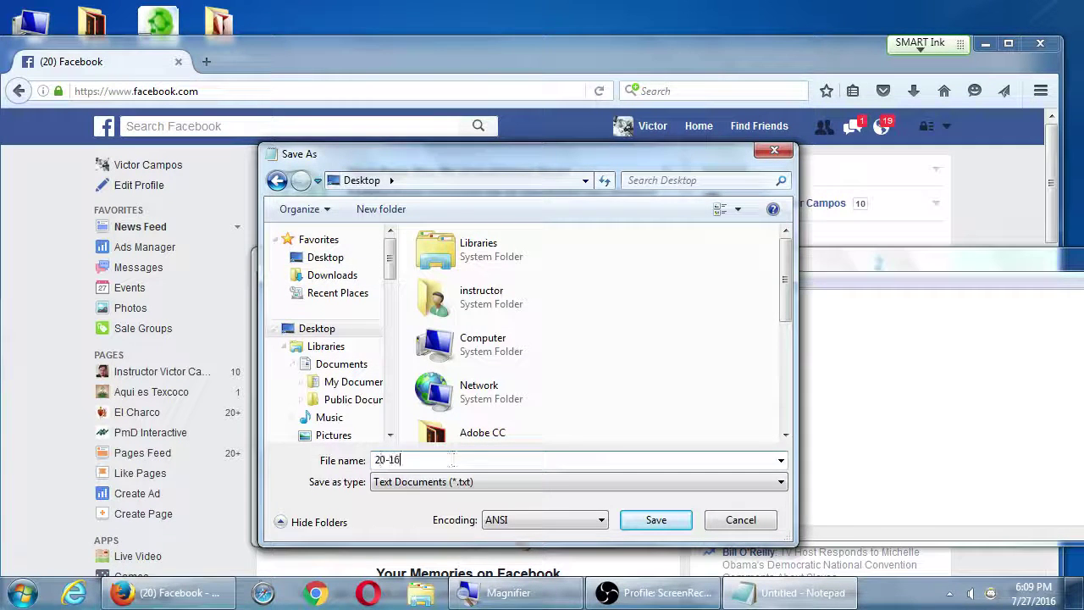
key("BackSpace")
key("BackSpace")
key("BackSpace")
type("16-07-27")
key("Return")
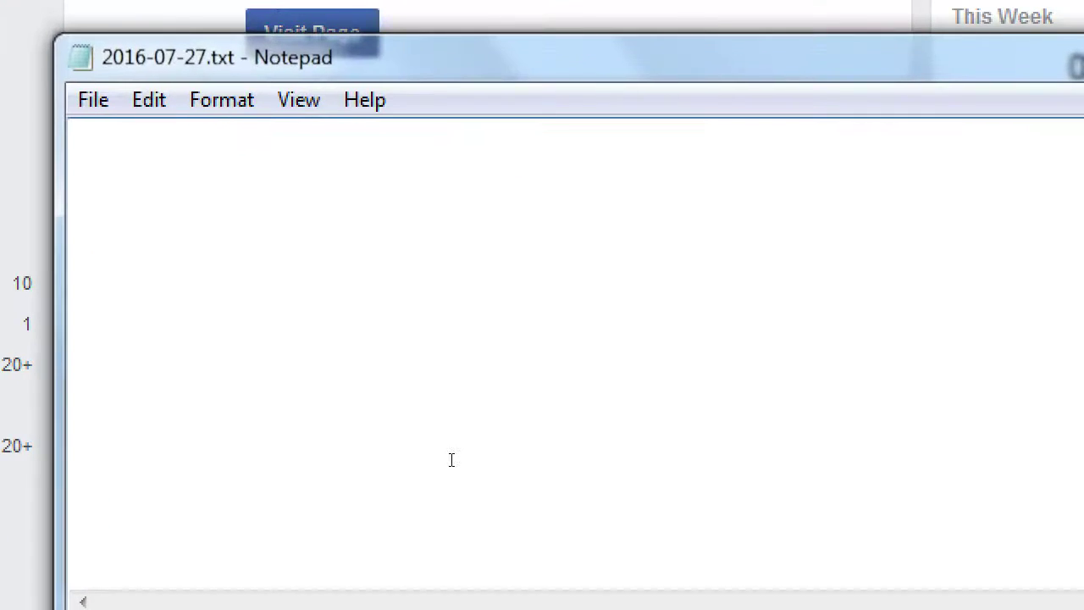
- Begin the notes with the line "Facebook - The largest social network - "
type("Facebook - The largetst so")
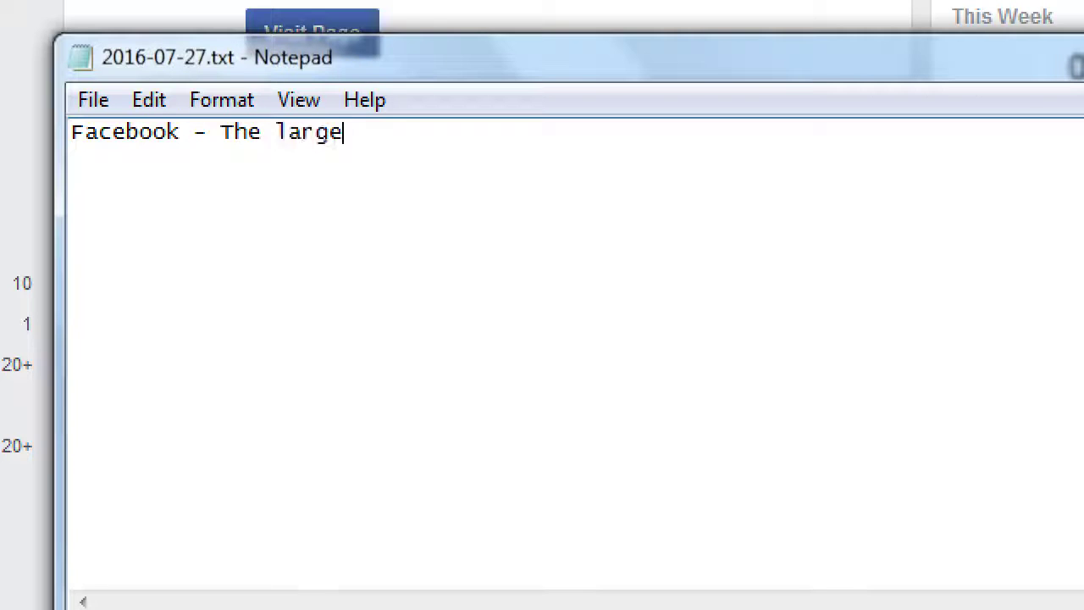
key("BackSpace")
key("BackSpace")
key("BackSpace")
key("BackSpace")
key("BackSpace")
type("t cos")
key("BackSpace")
key("BackSpace")
key("BackSpace")
type("s")
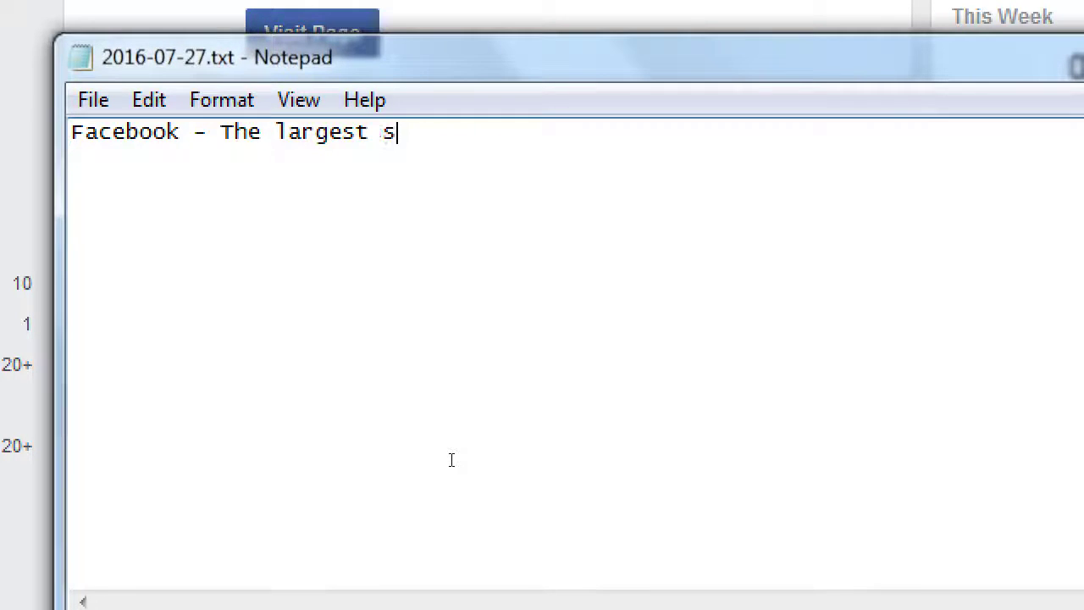
type("ocial network - ")
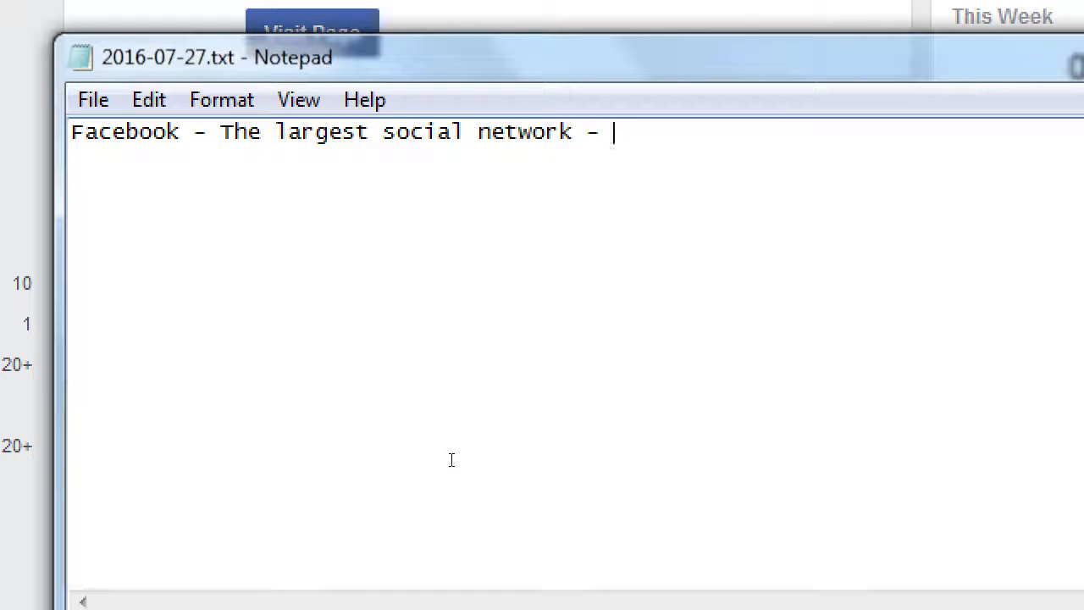
- Complete the first line of the notes with the user figure "1.6BILLION"
type("1")
type(".6")
type("81")
key("ctrl+a")
key("Delete")
key("ctrl+z")
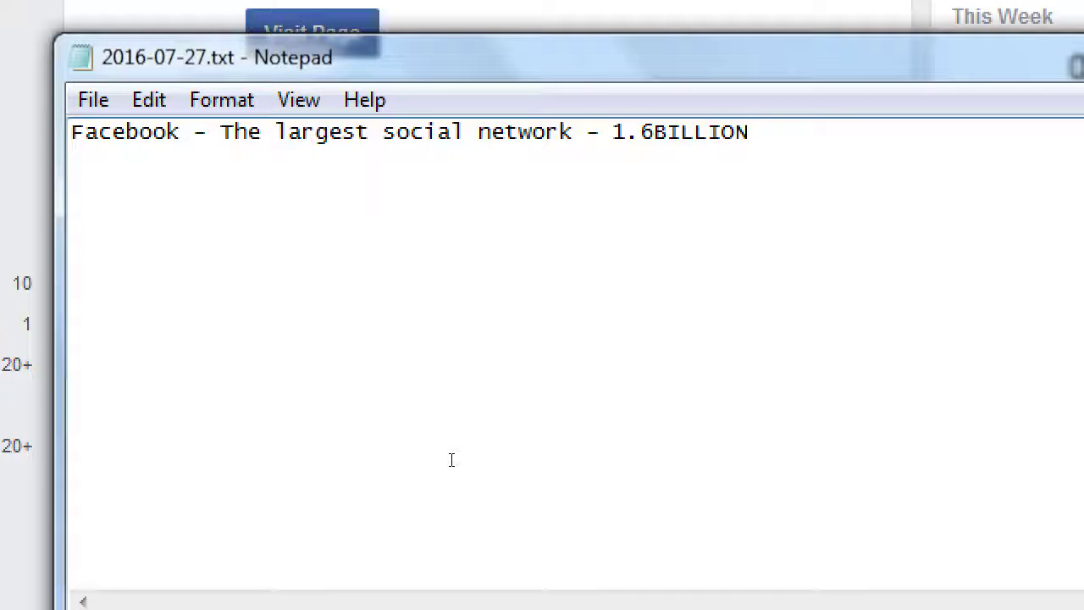
- Below a blank line, add the note "Facebook has Personal Profiles & Business Pages (like G+)"
key("Return")
type("Facebook has Perso")
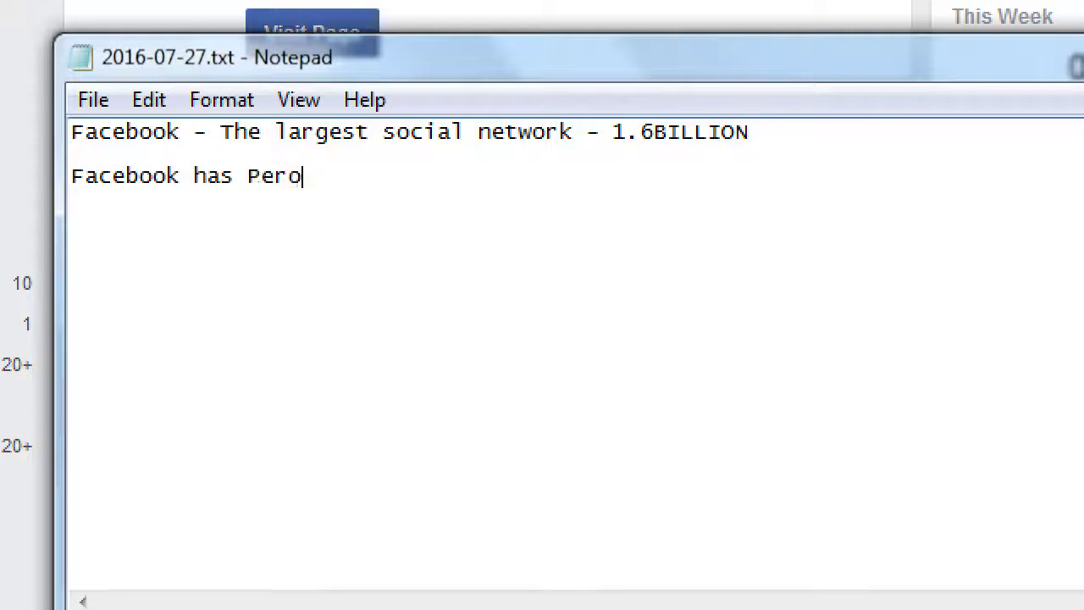
key("BackSpace")
type("sonal Profile")
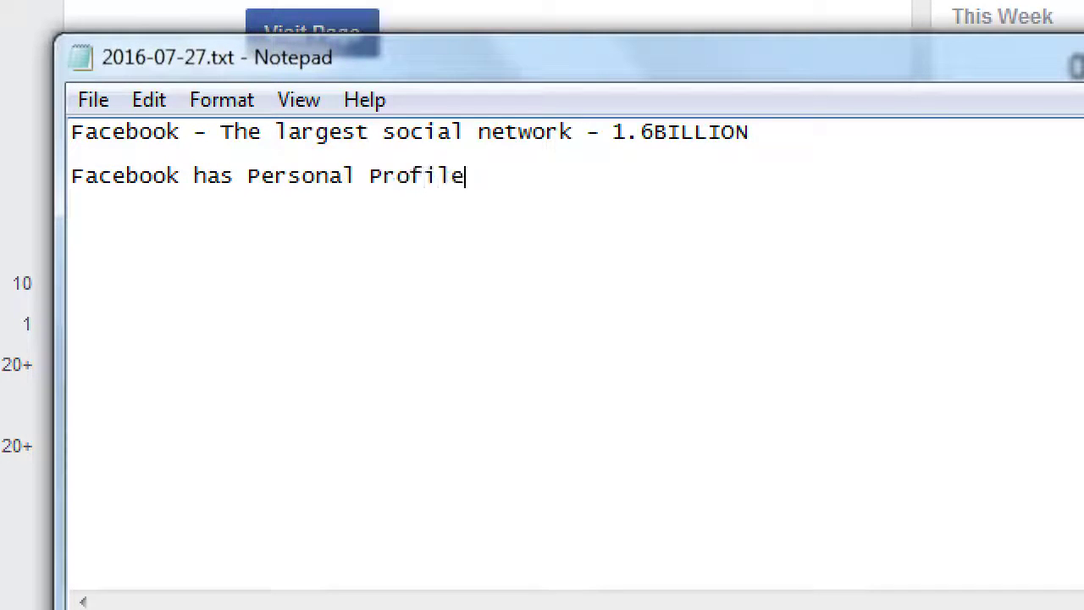
type("s & Business Pages")
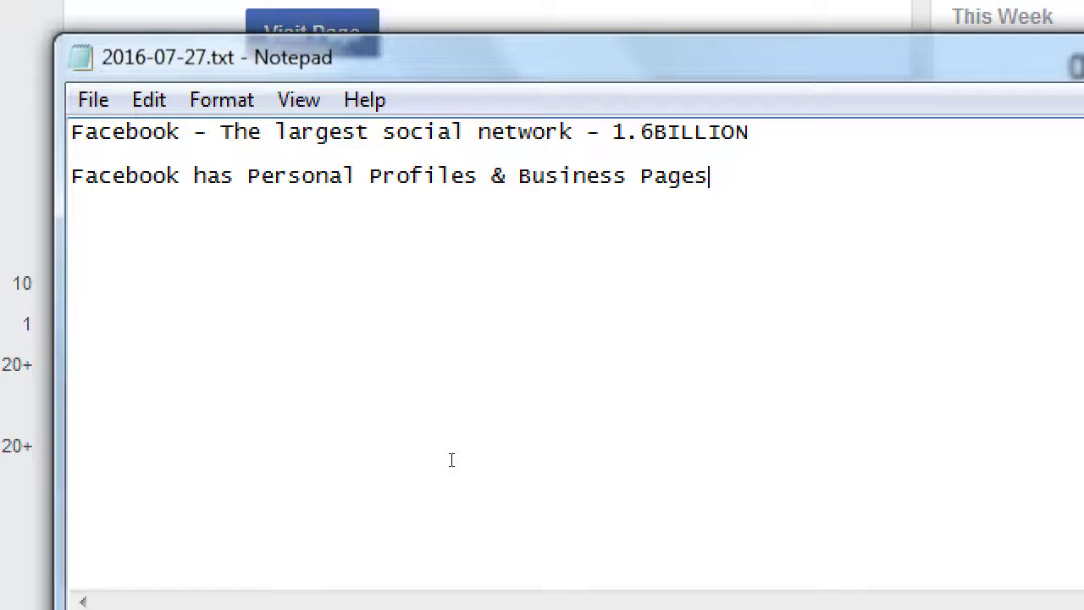
type(" (like G+)")
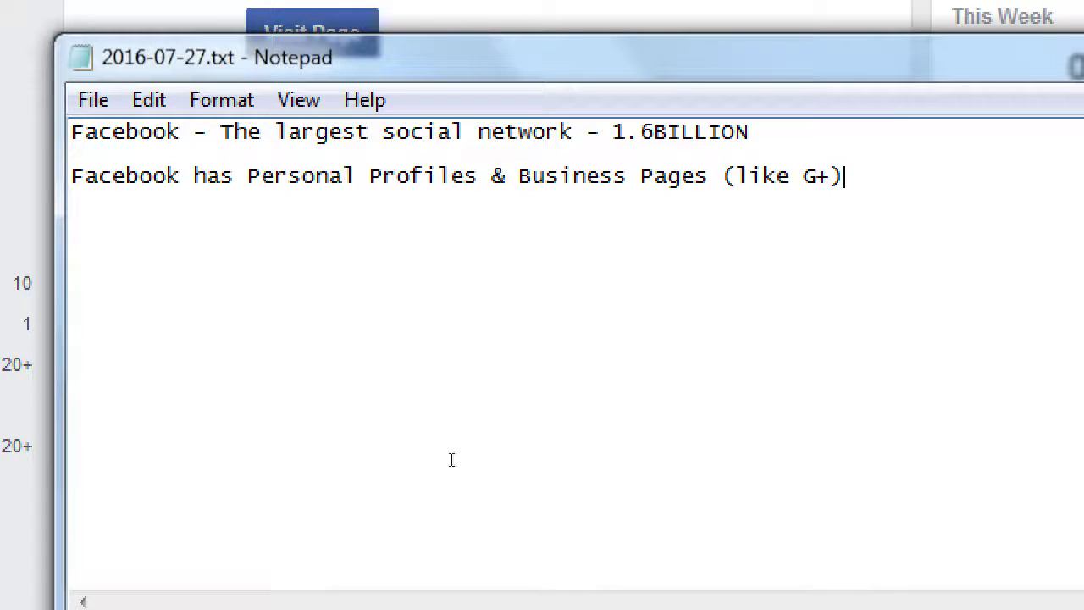
- Add the note "You can assign multiple Managers to help you run your Fb Page" on the following line
key("Return")
type("You can ")
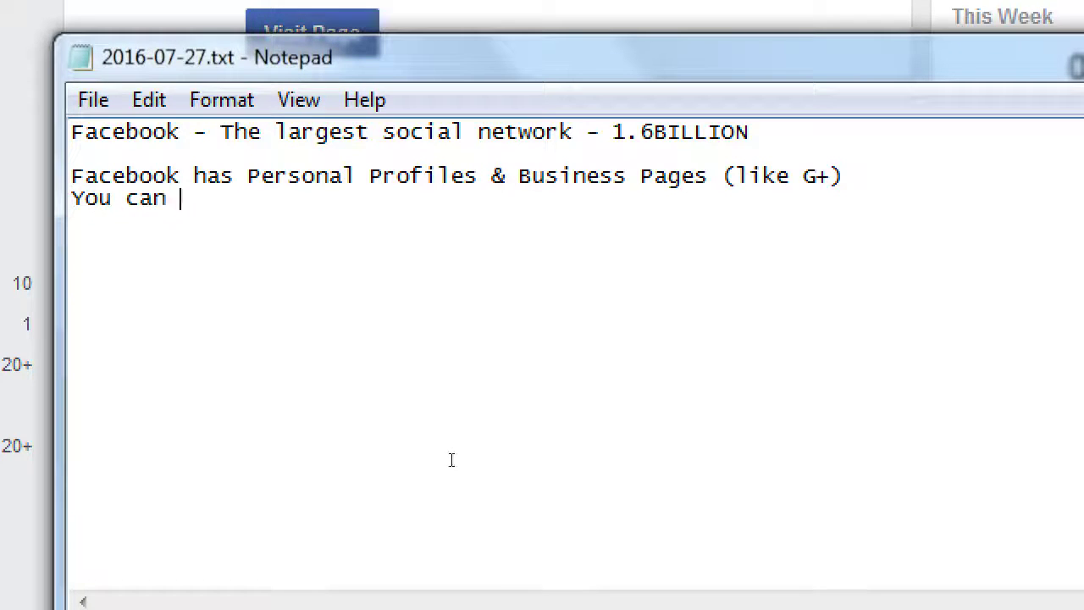
type("assignm")
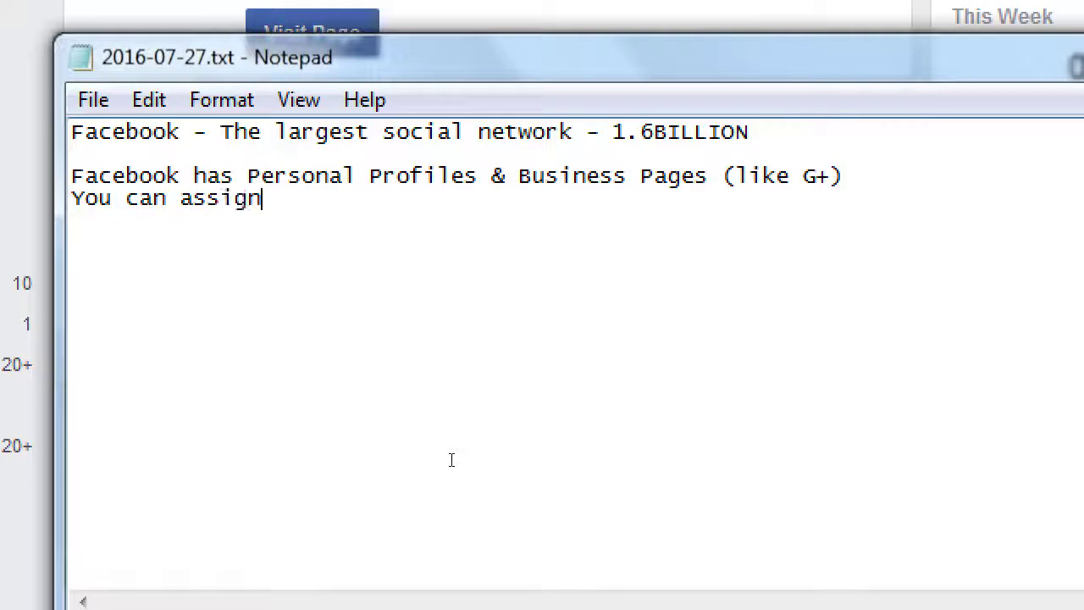
key("BackSpace")
key("BackSpace")
type("n multiple ")
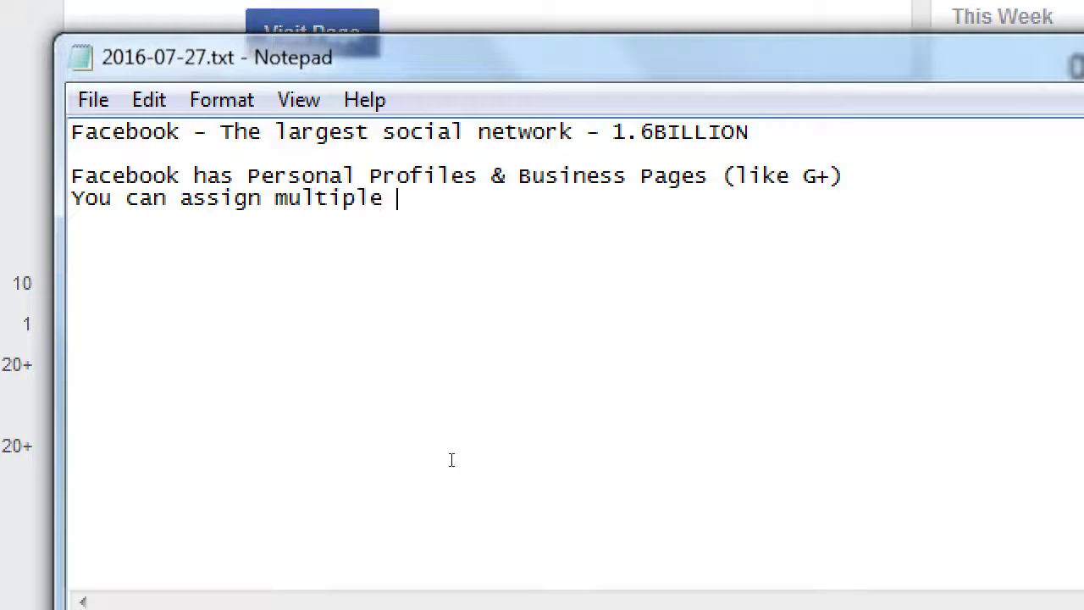
type("Managers to")
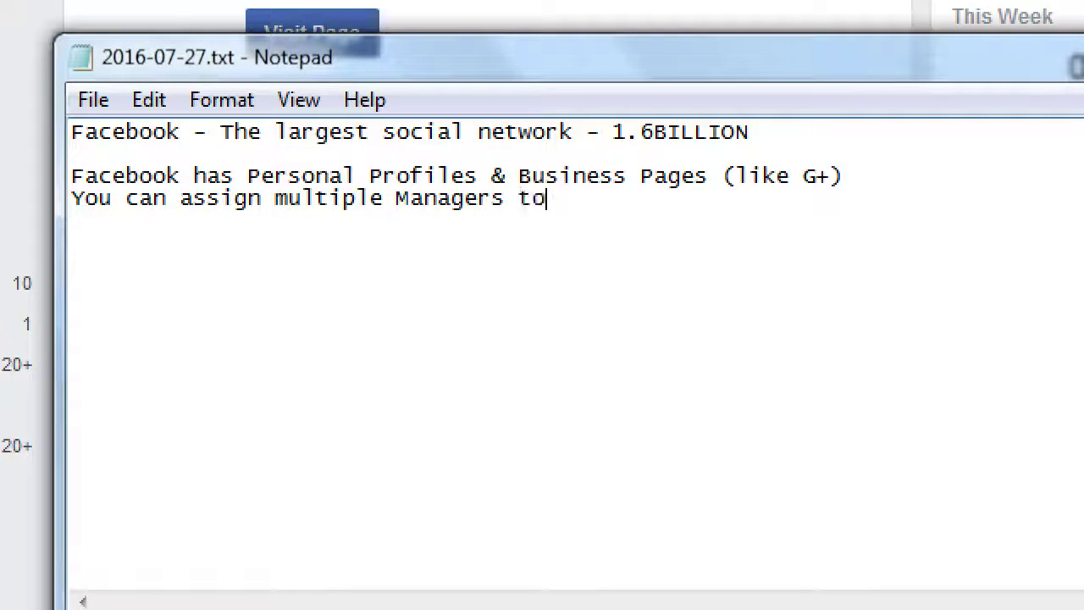
type(" help you")
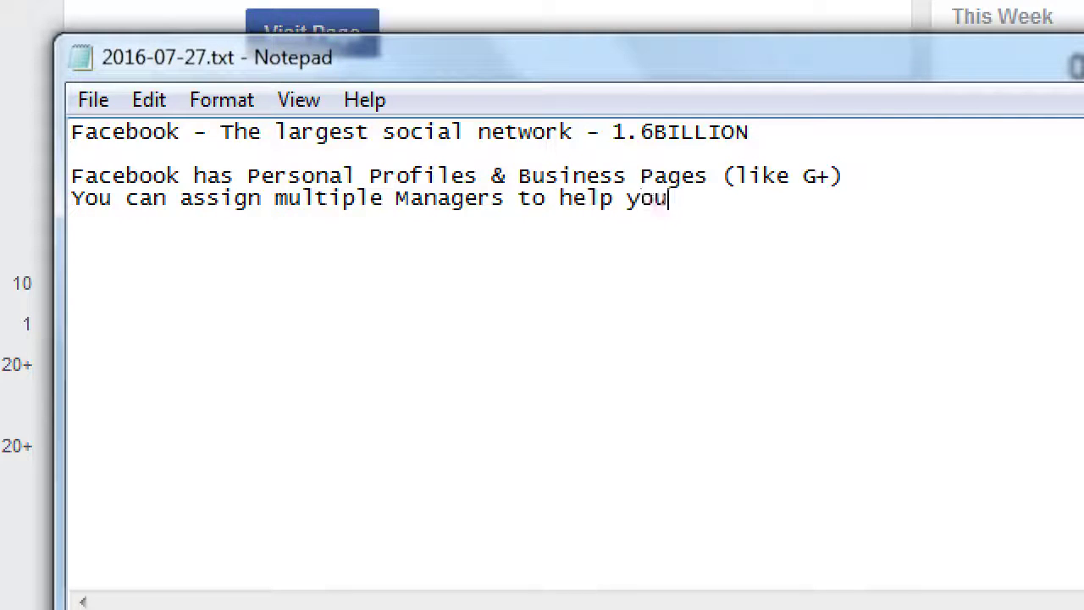
type(" run your Fb")
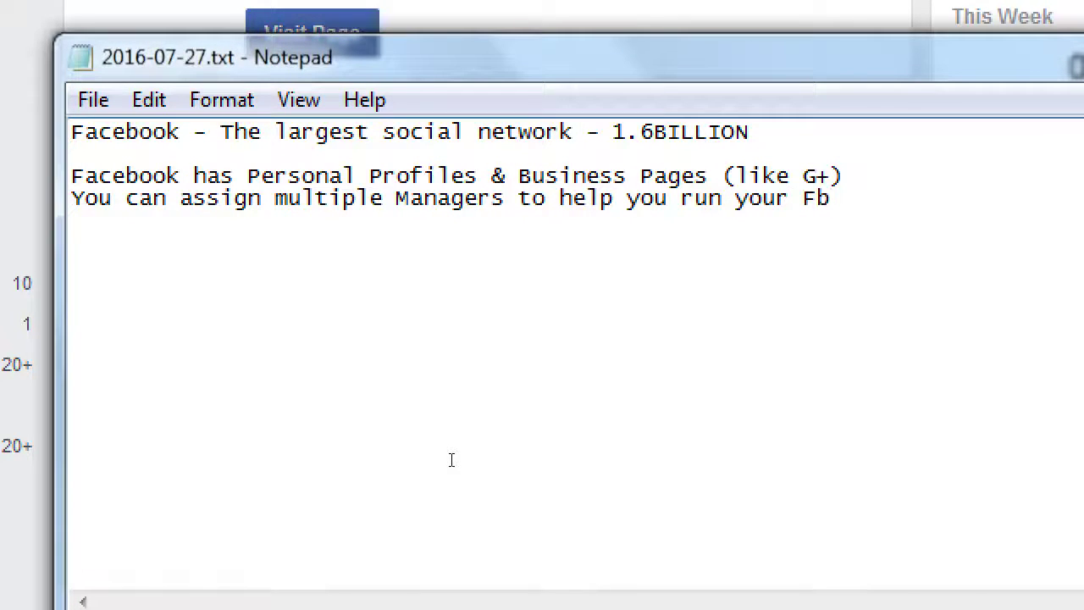
type(" Page")
- Leave a blank line and add the note "Create a Personal and then create Business Page"
key("Return")
key("Return")
key("Return")
key("BackSpace")
type("Create a")
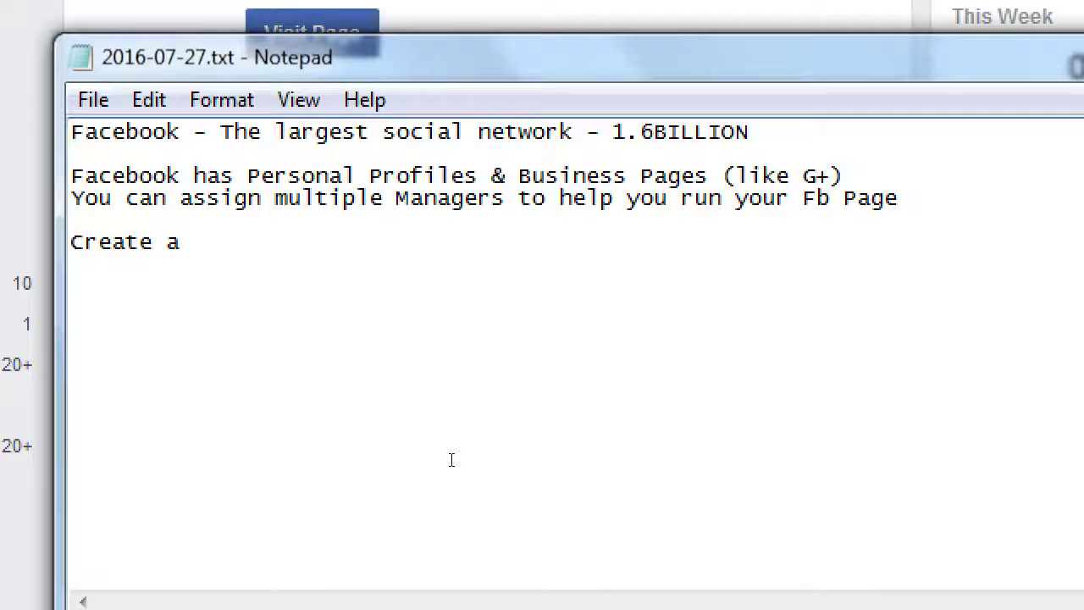
type("Peros")
key("BackSpace")
key("BackSpace")
type("sonal")
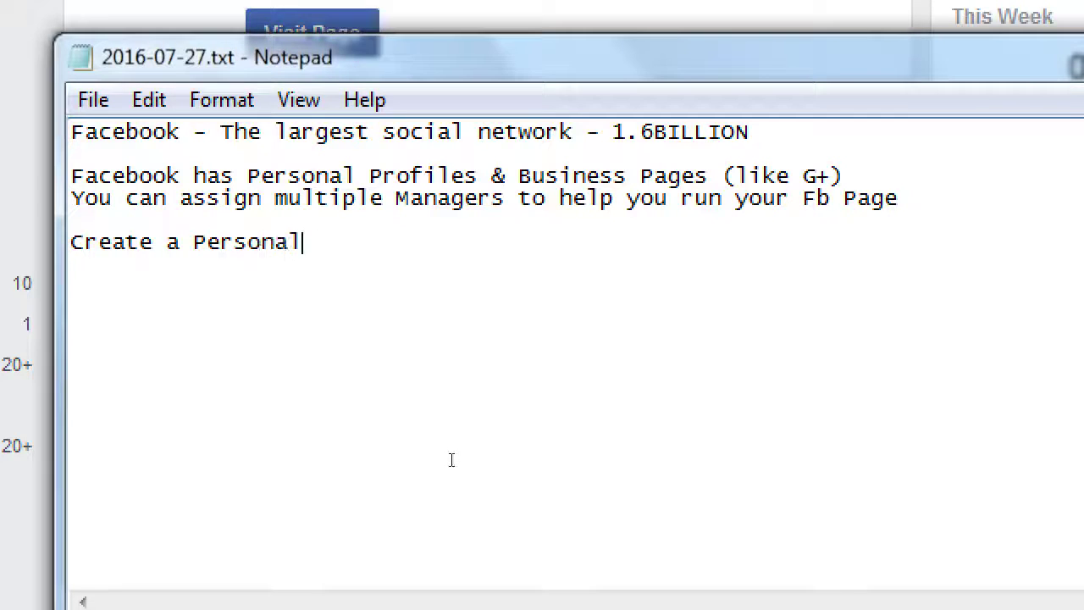
type(" and then create Busine")
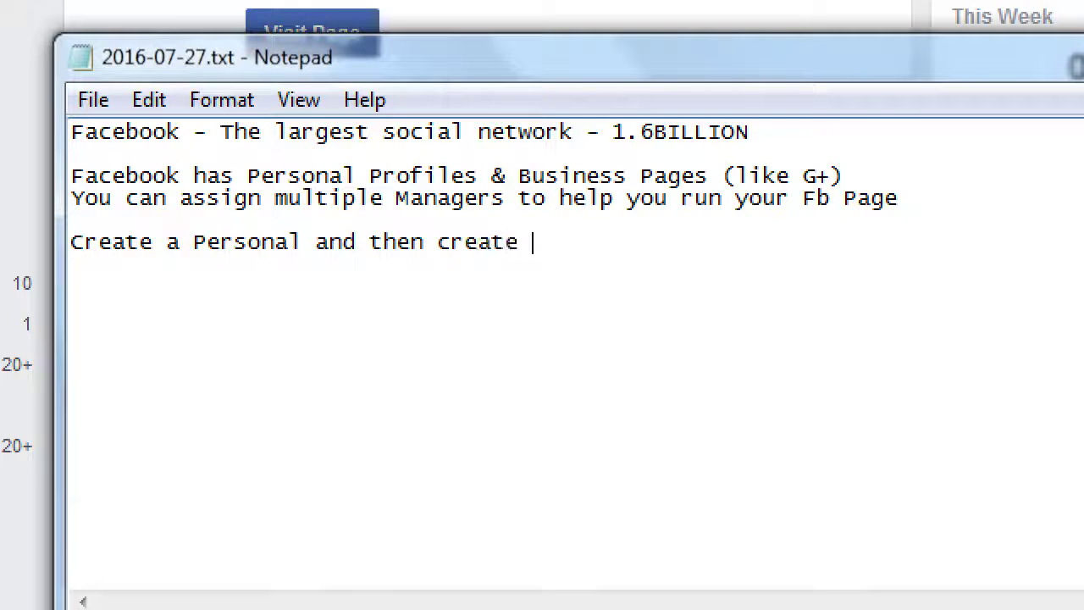
type("ss Page")
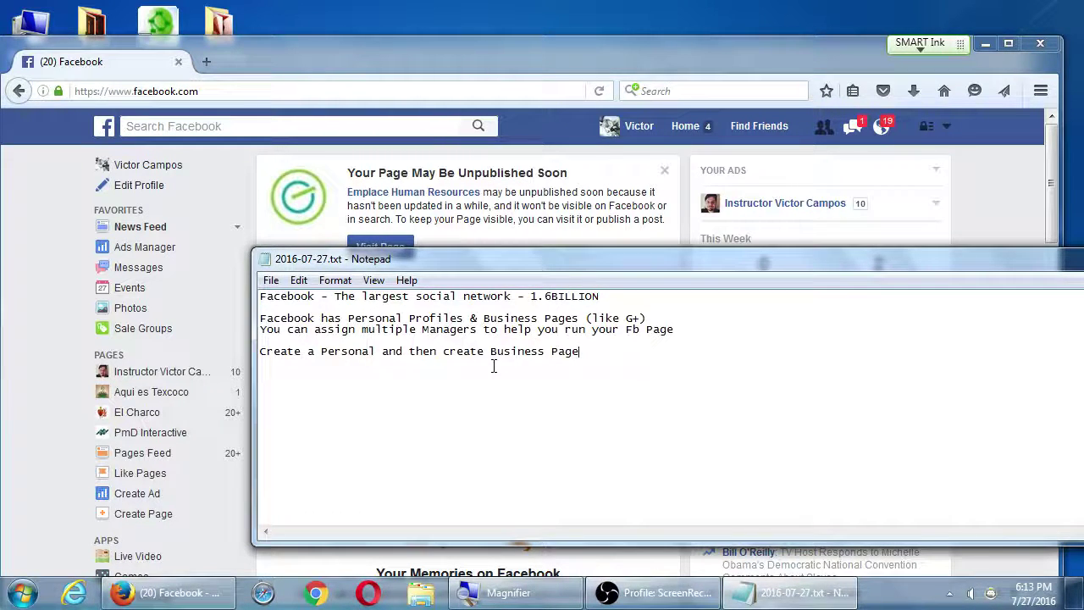
- Switch to Facebook and look through the entries under Your Pages in the account menu
left_click(983, 189)
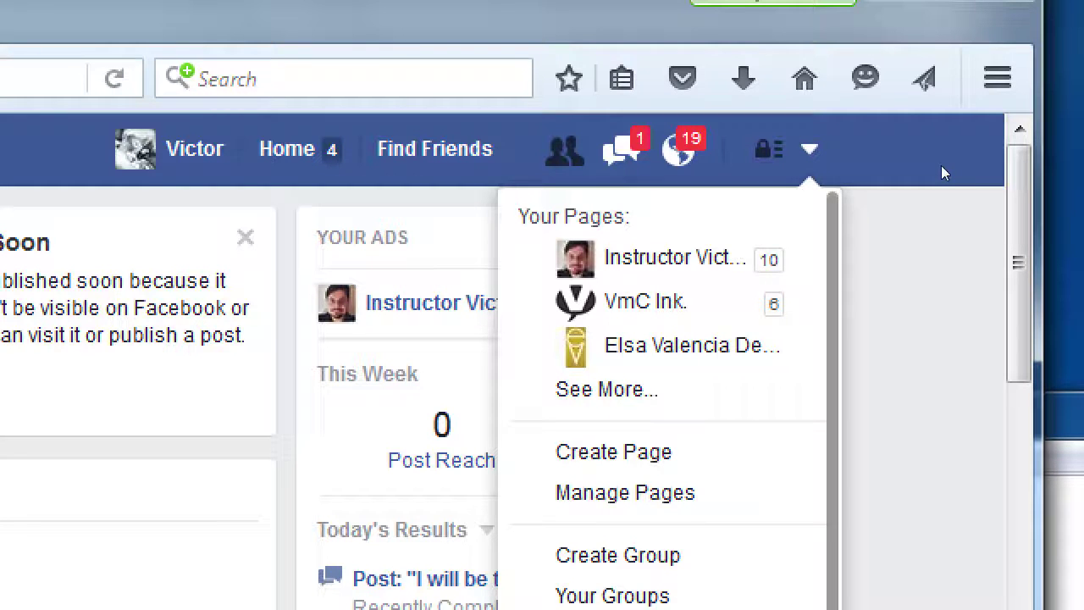
key("Up")
key("Up")
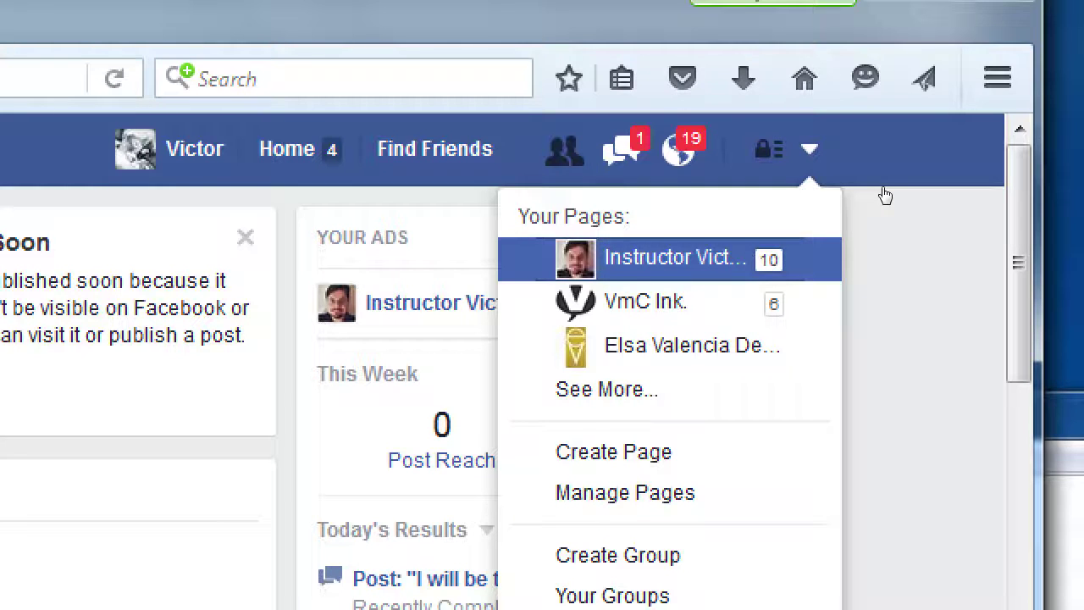
left_click(947, 134)
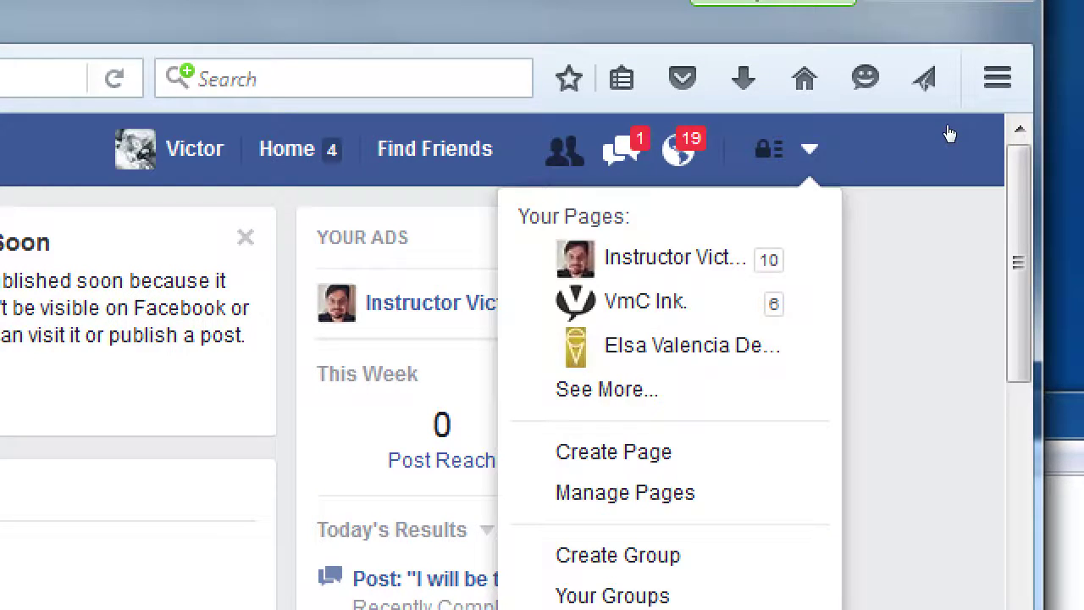
key("Down")
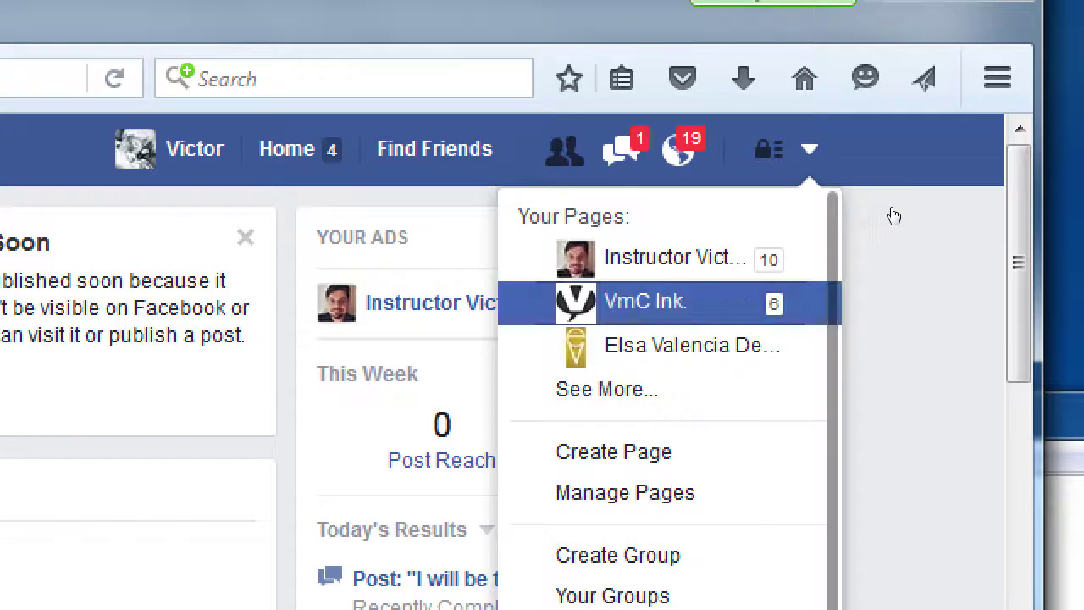
key("Up")
key("Down")
key("Down")
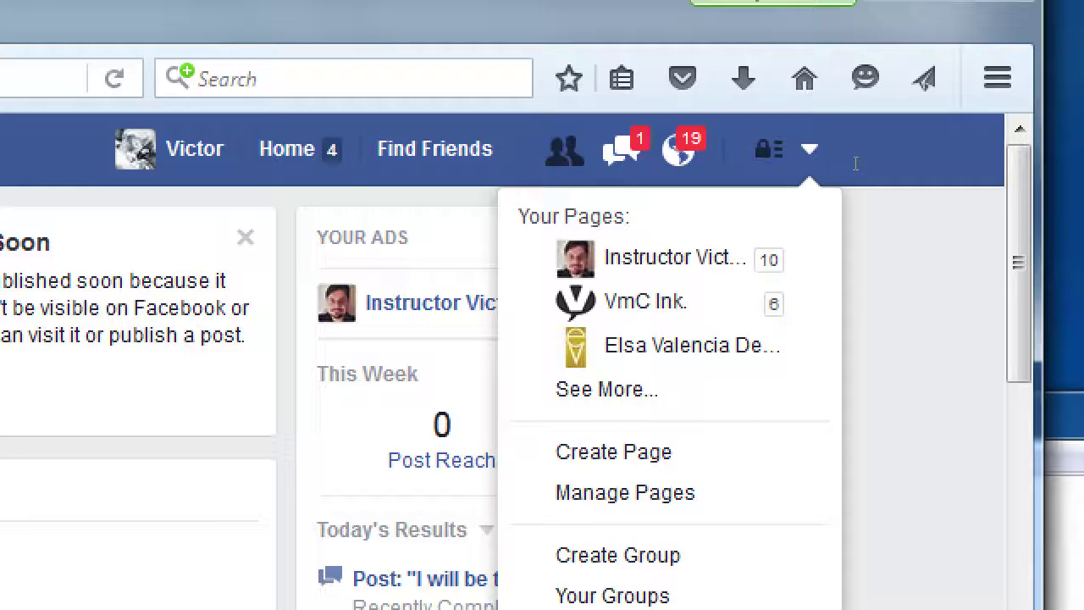
key("Down")
key("Down")
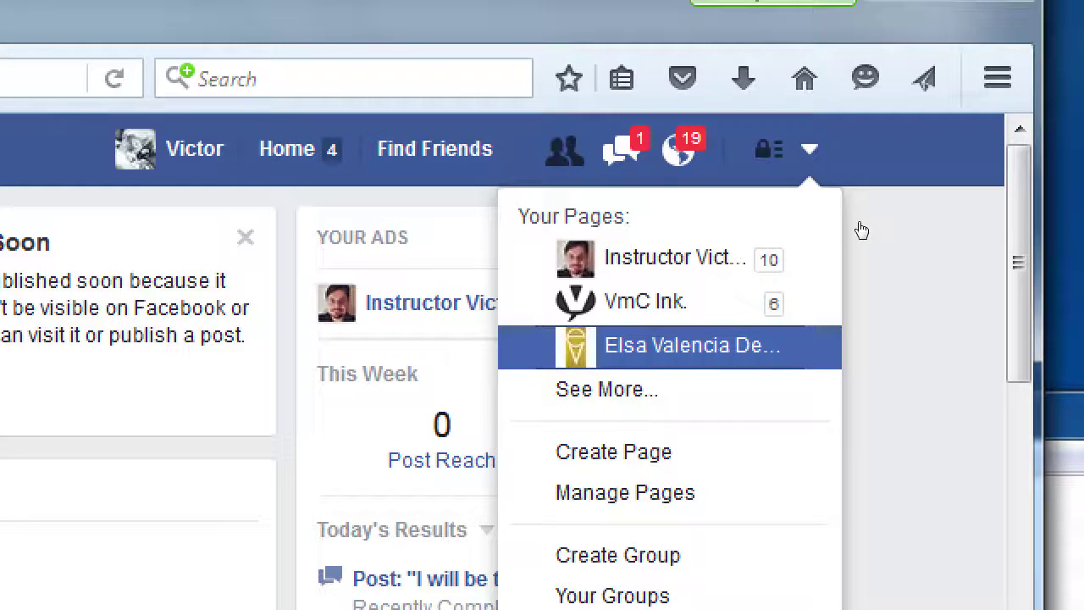
key("Down")
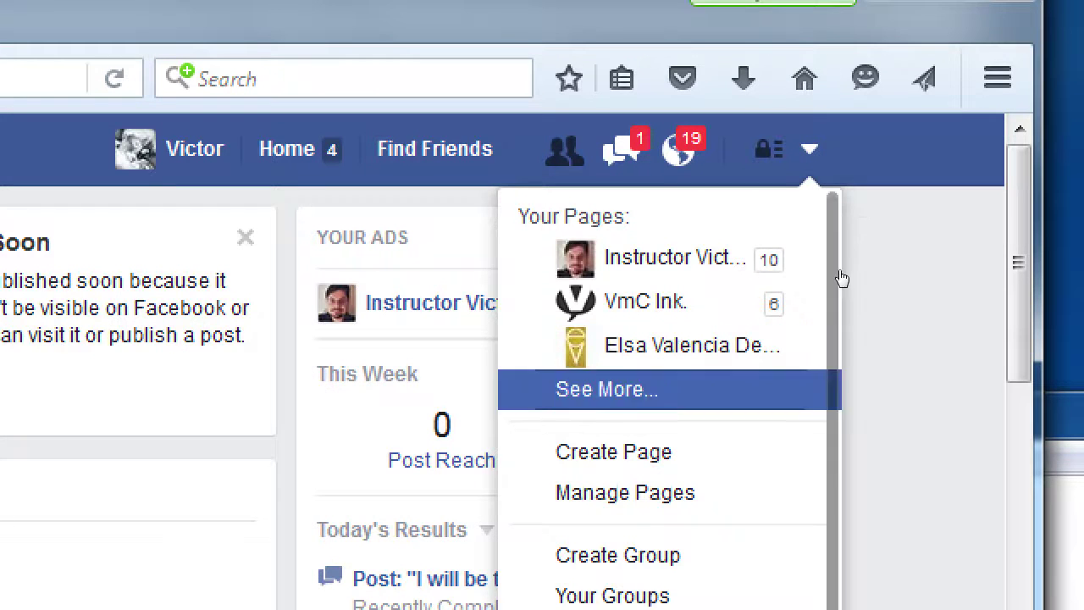
key("Down")
key("Up")
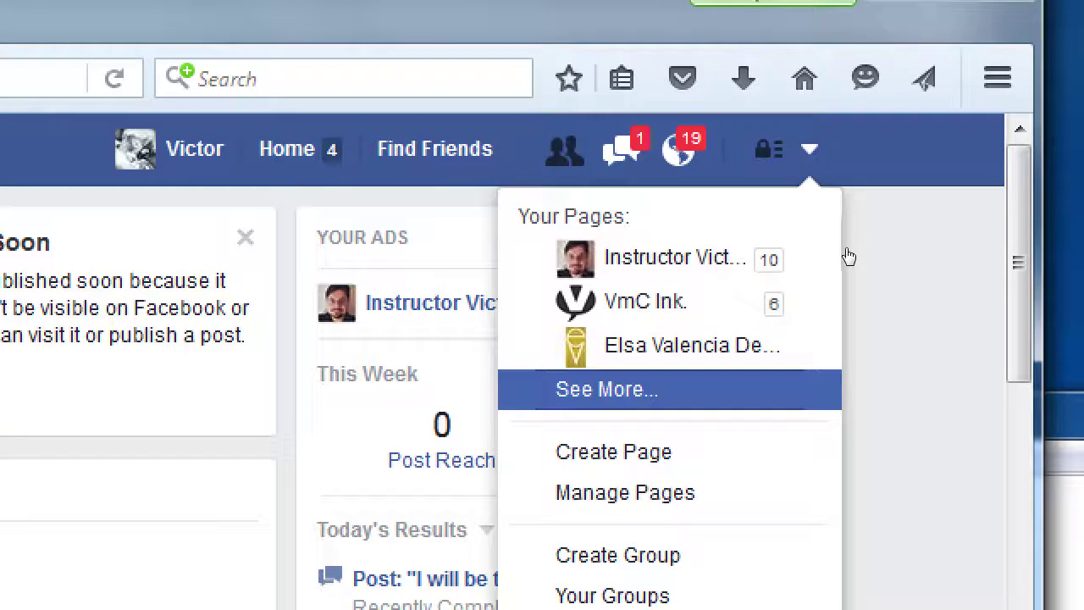
key("Up")
key("Up")
key("Up")
- Open the full list of managed Pages through See More and look it over
key("Down")
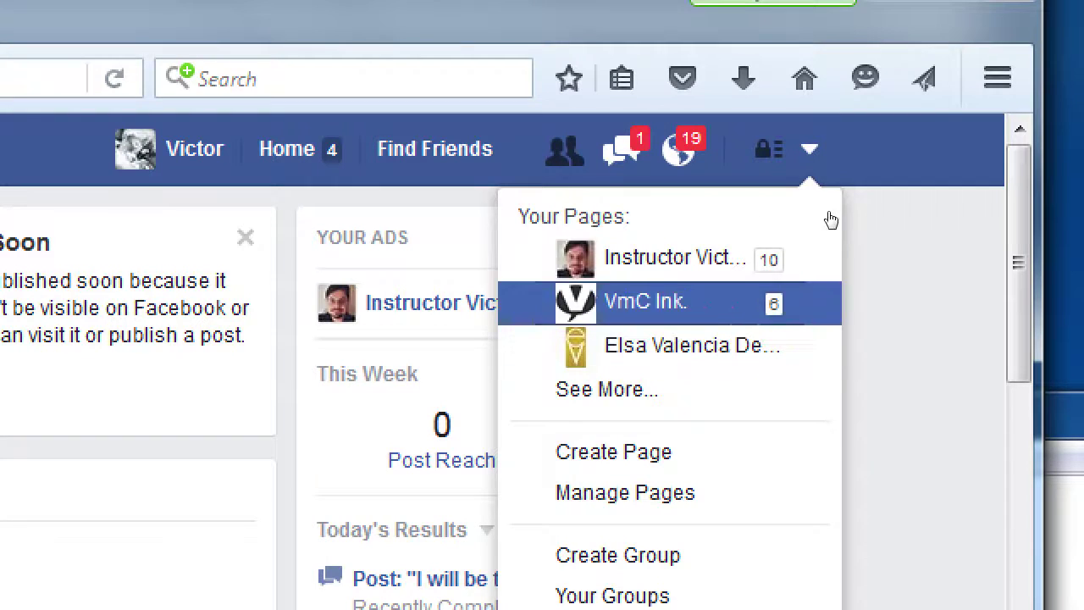
key("Down")
key("Down")
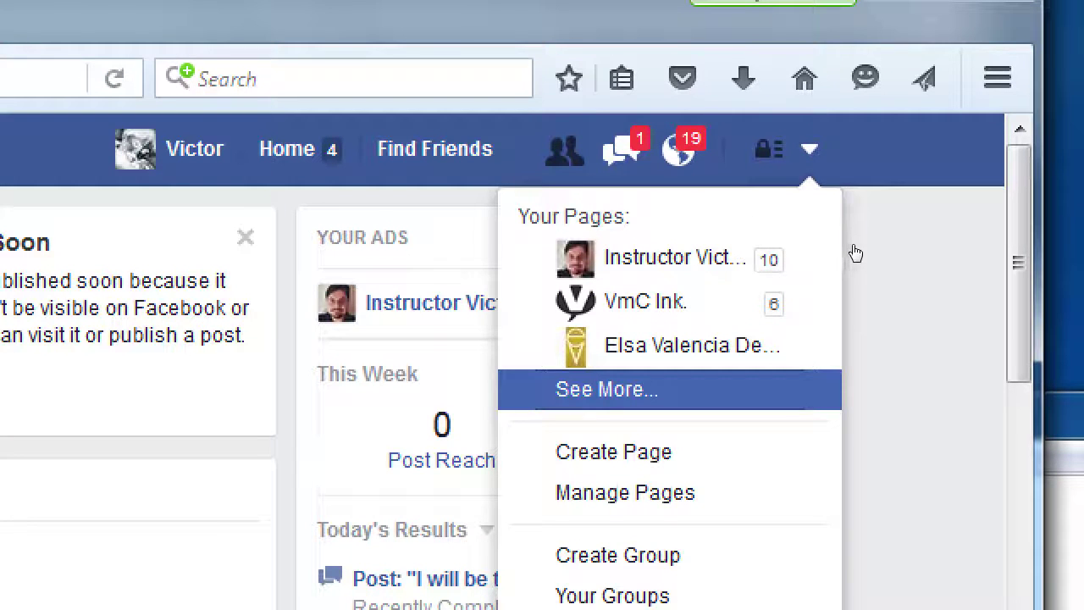
key("Return")
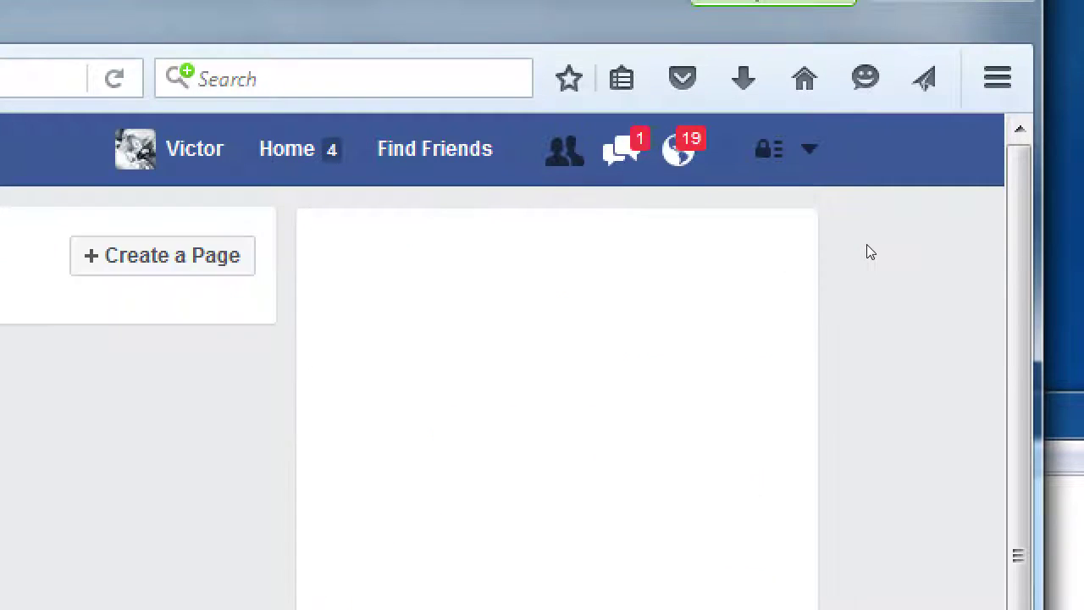
scroll(695, 284, "down", 2)
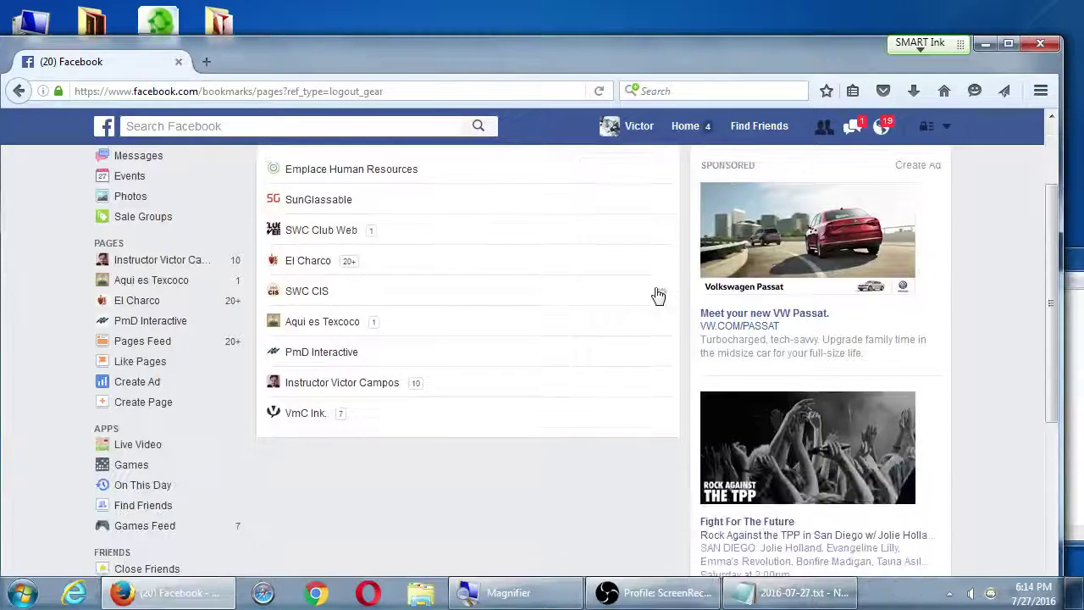
scroll(661, 301, "up", 2)
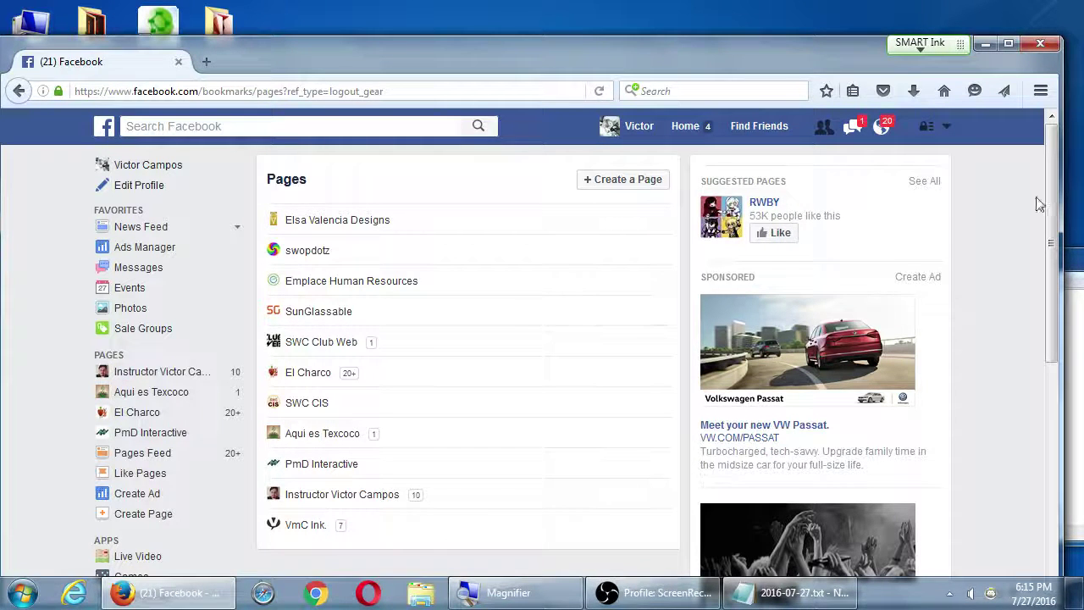
left_click(948, 127)
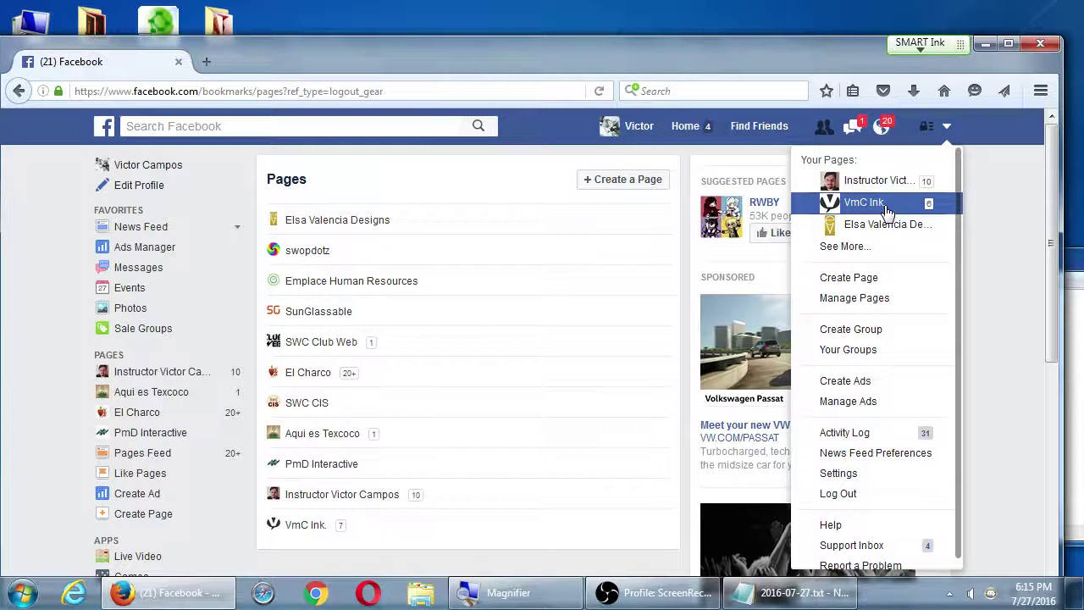
left_click(984, 180)
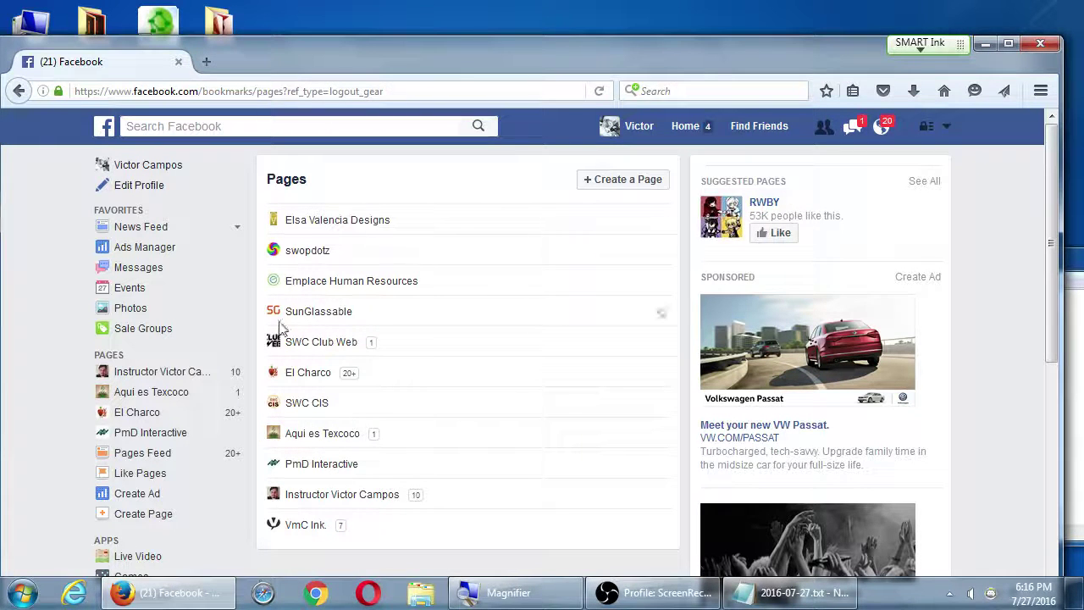
- Open the PmD Interactive business Page, look over its layout and maximize the browser window
left_click(320, 465)
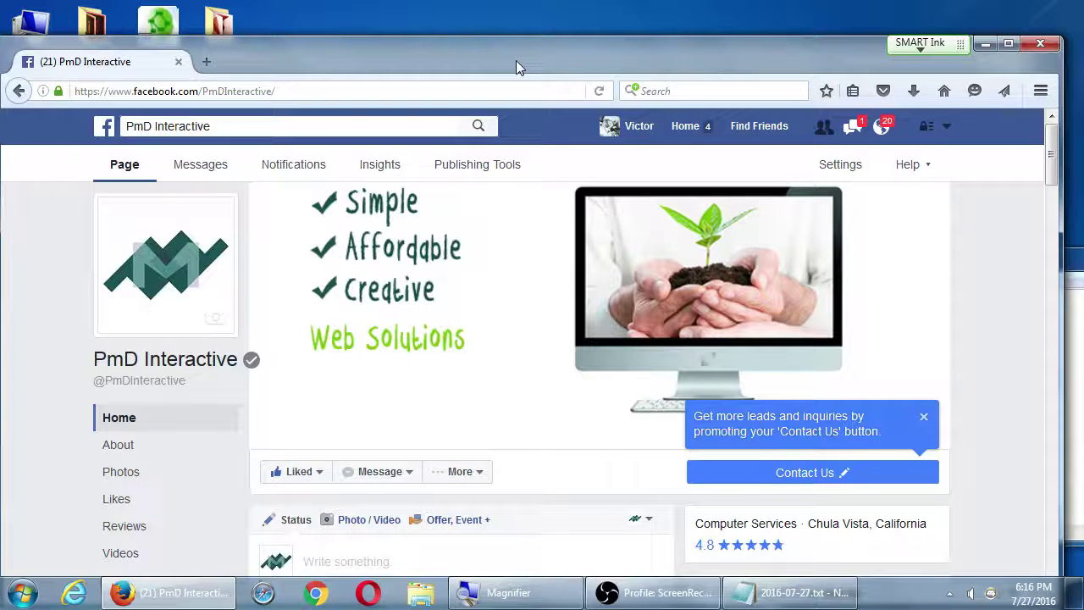
scroll(527, 141, "down", 4)
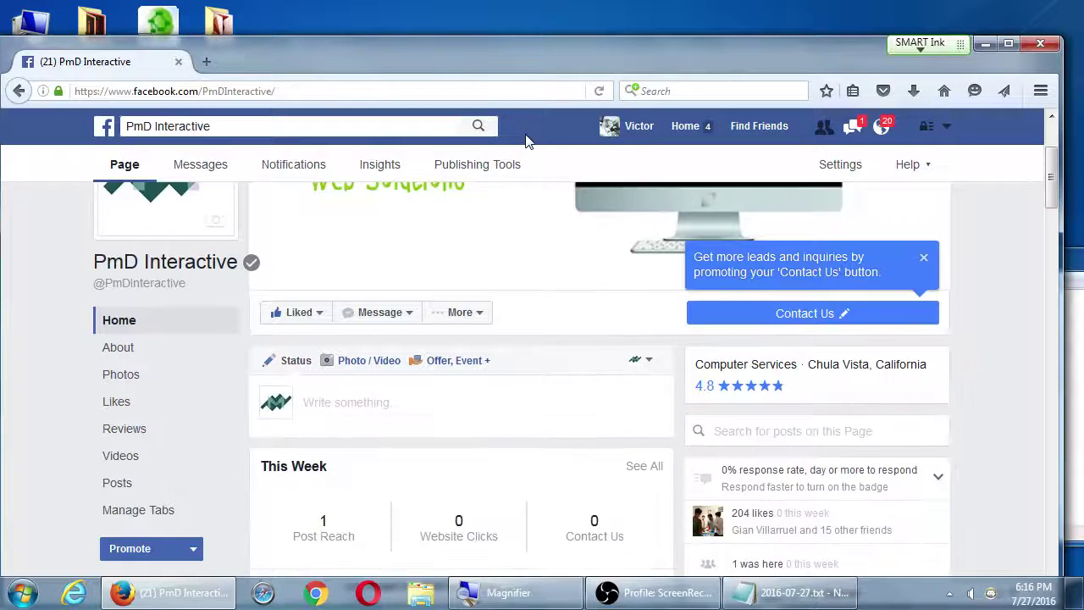
scroll(568, 382, "up", 1)
scroll(568, 381, "up", 3)
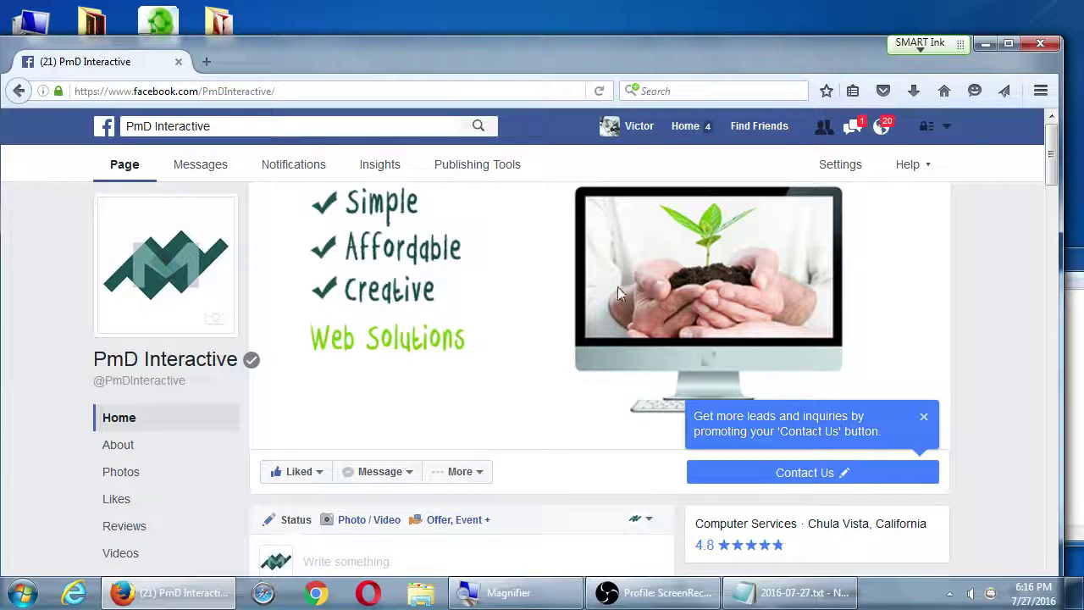
left_click(1008, 44)
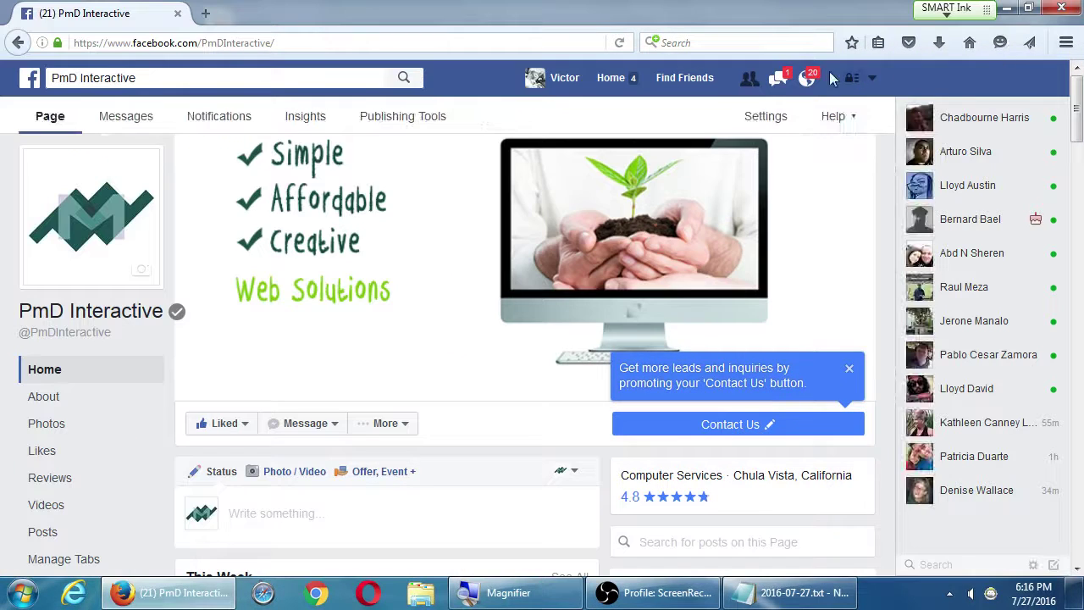
- Return to the full list of managed Pages and start creating a new Page
left_click(873, 80)
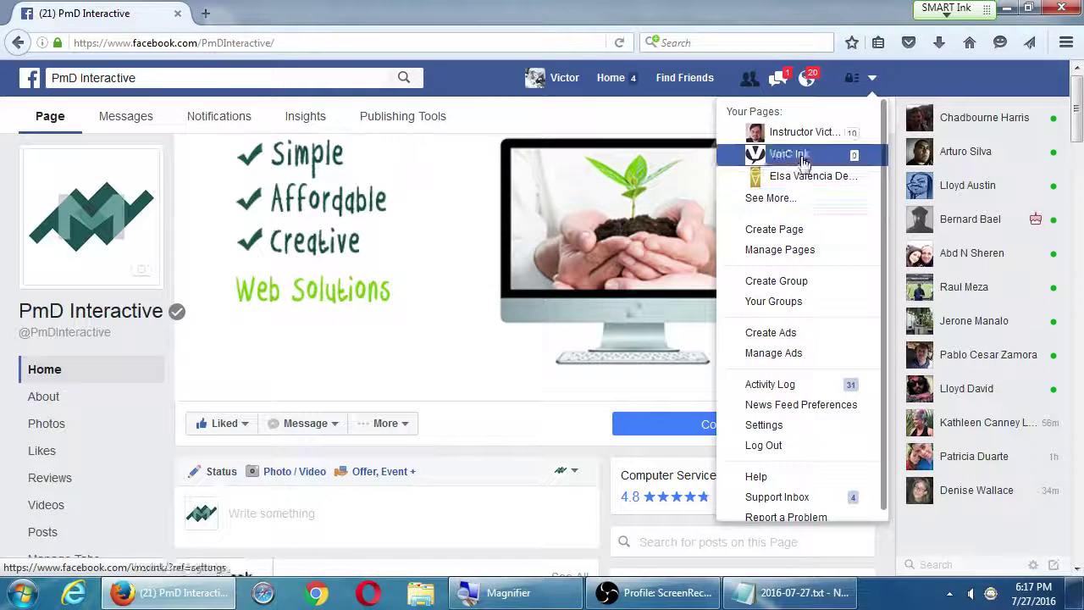
left_click(806, 203)
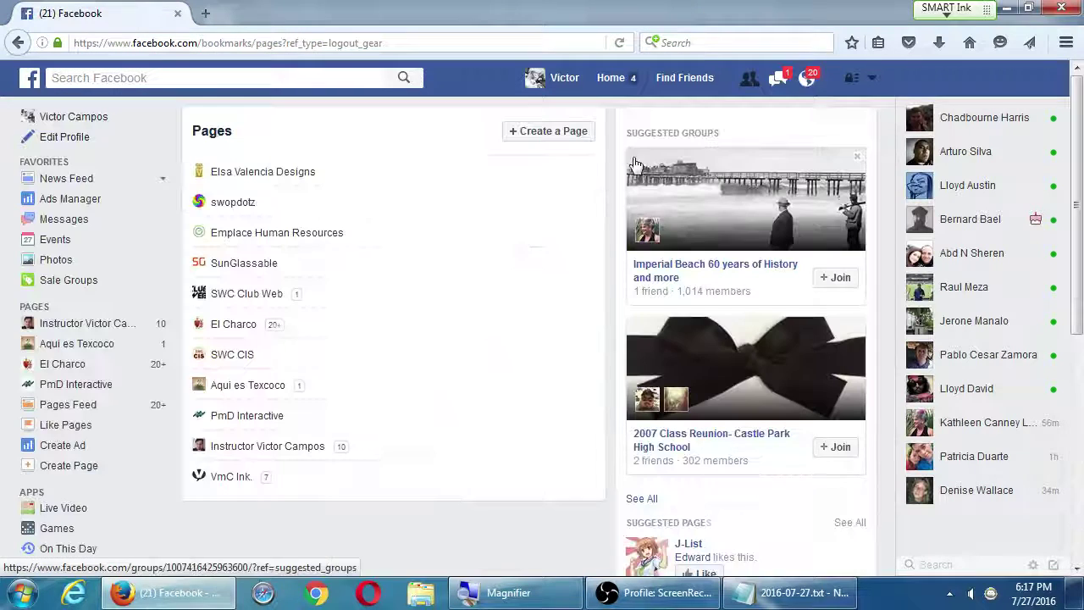
left_click(572, 133)
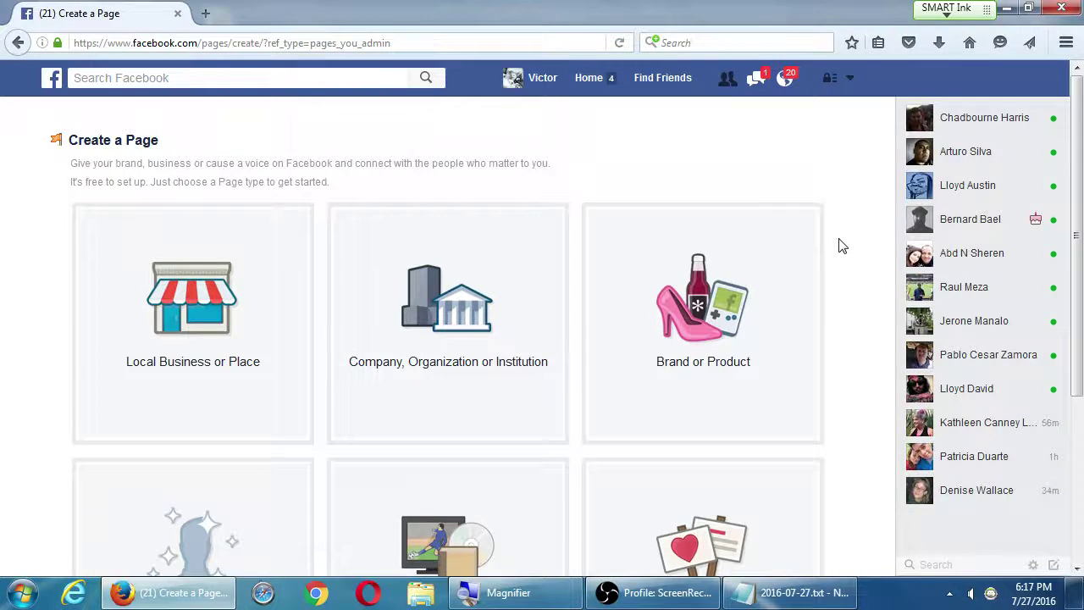
- Review the available Page types and open the Local Business or Place form to examine its fields
scroll(843, 248, "down", 2)
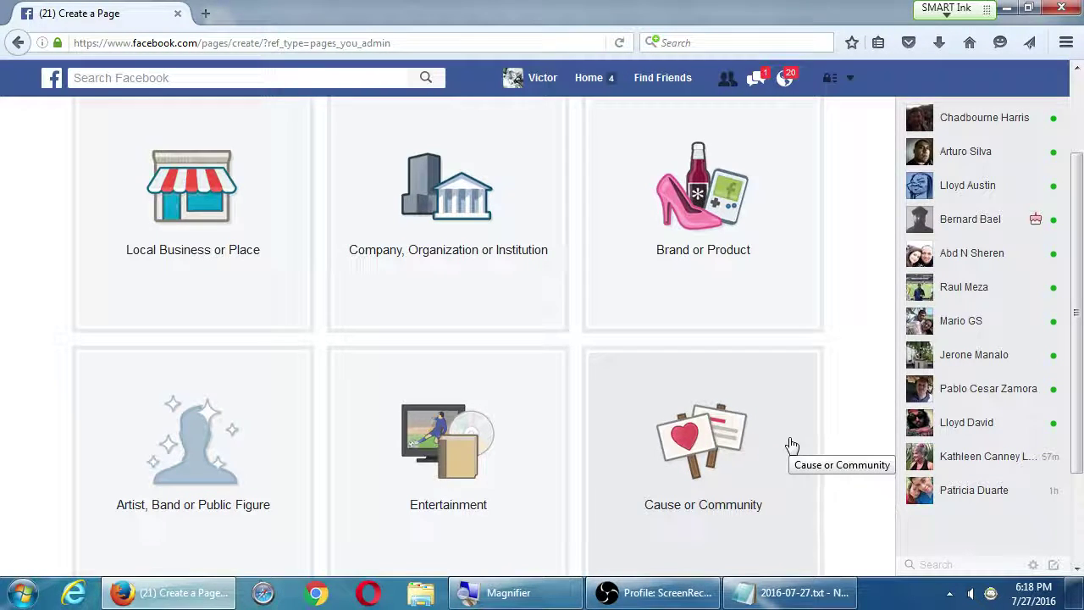
scroll(576, 246, "up", 2)
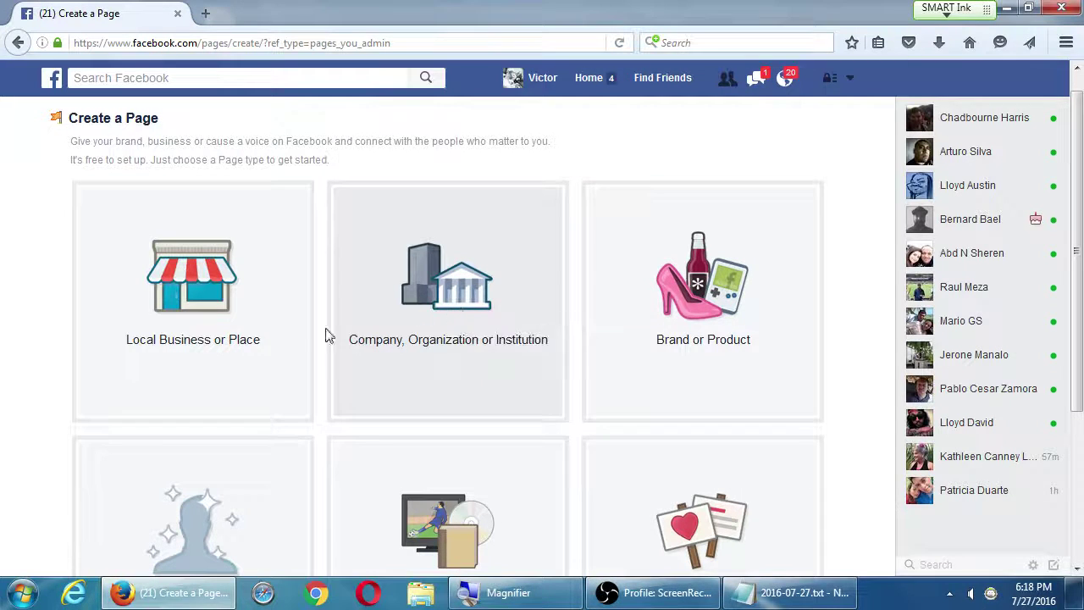
left_click(259, 320)
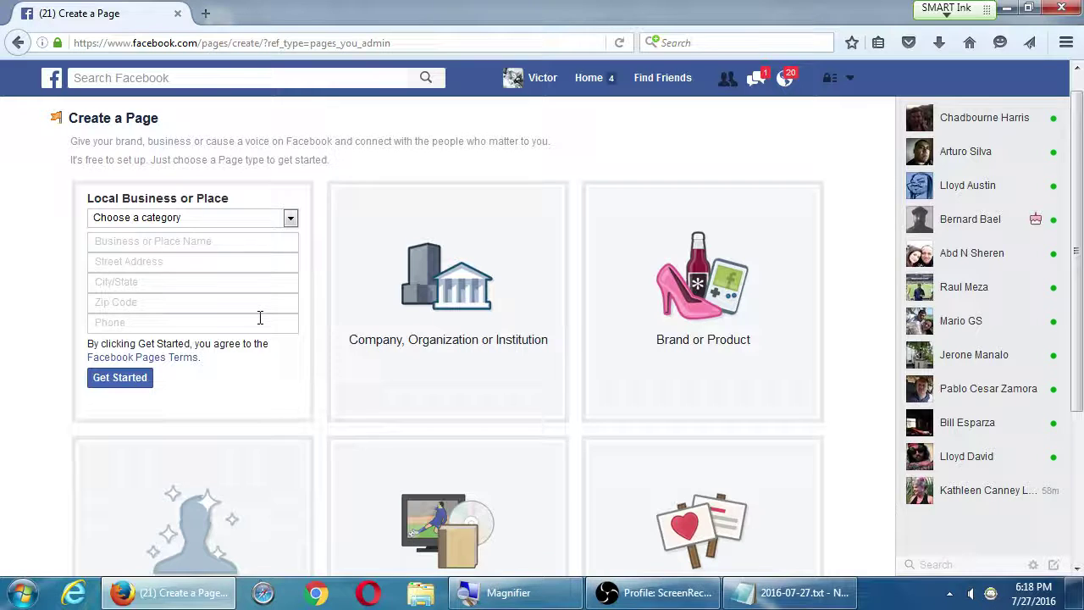
left_click(288, 322)
- Choose Company, Organization or Institution as the Page type and browse its list of categories
left_click(442, 295)
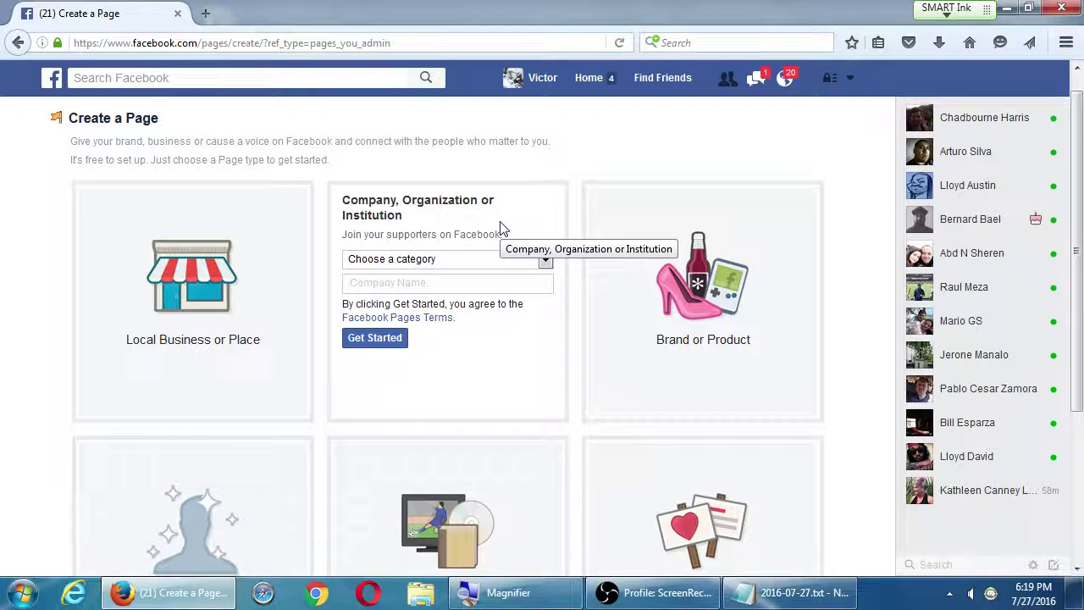
left_click(509, 265)
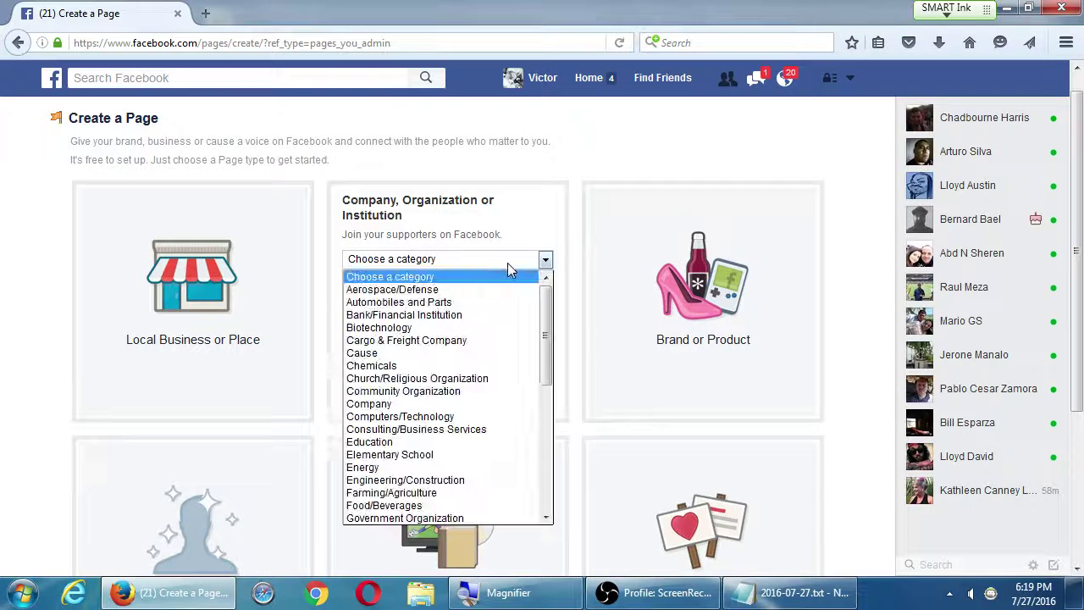
left_click(570, 218)
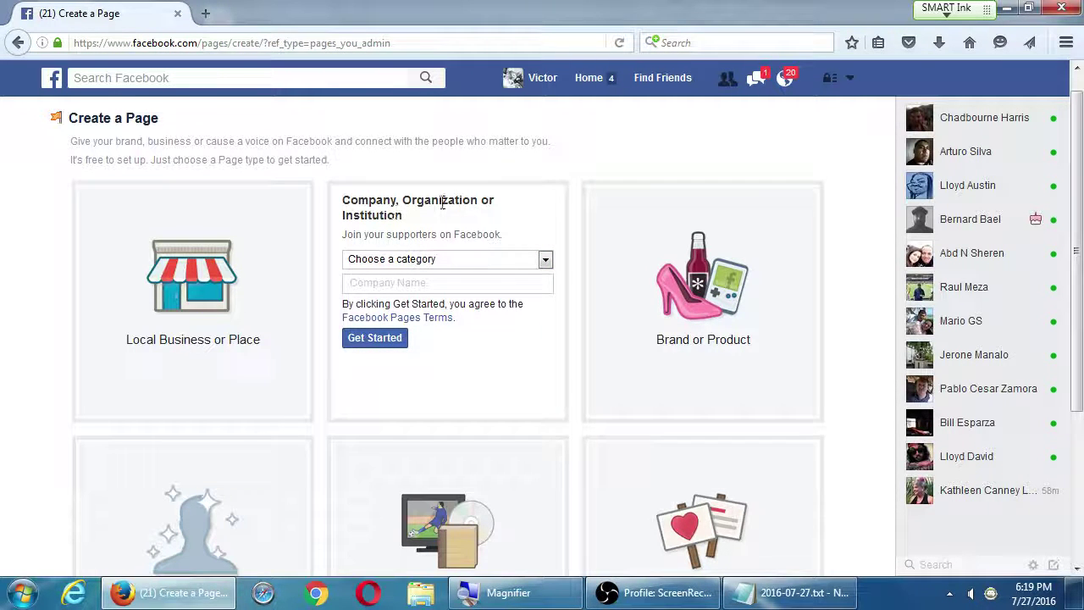
left_click(375, 263)
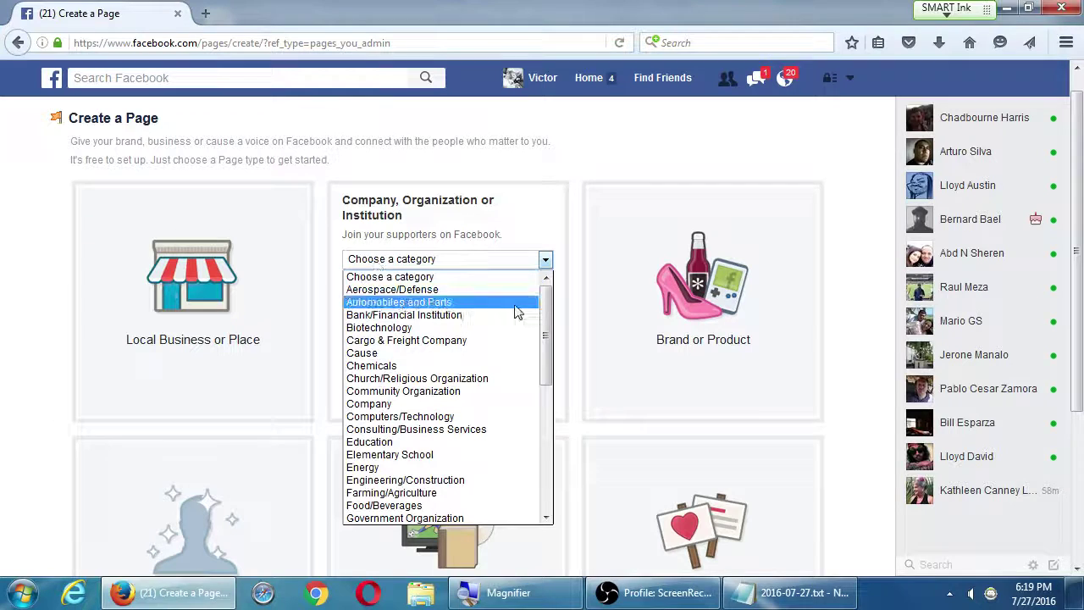
mouse_move(545, 322)
left_mouse_down()
mouse_move(552, 477)
mouse_move(554, 412)
mouse_move(530, 293)
left_mouse_up()
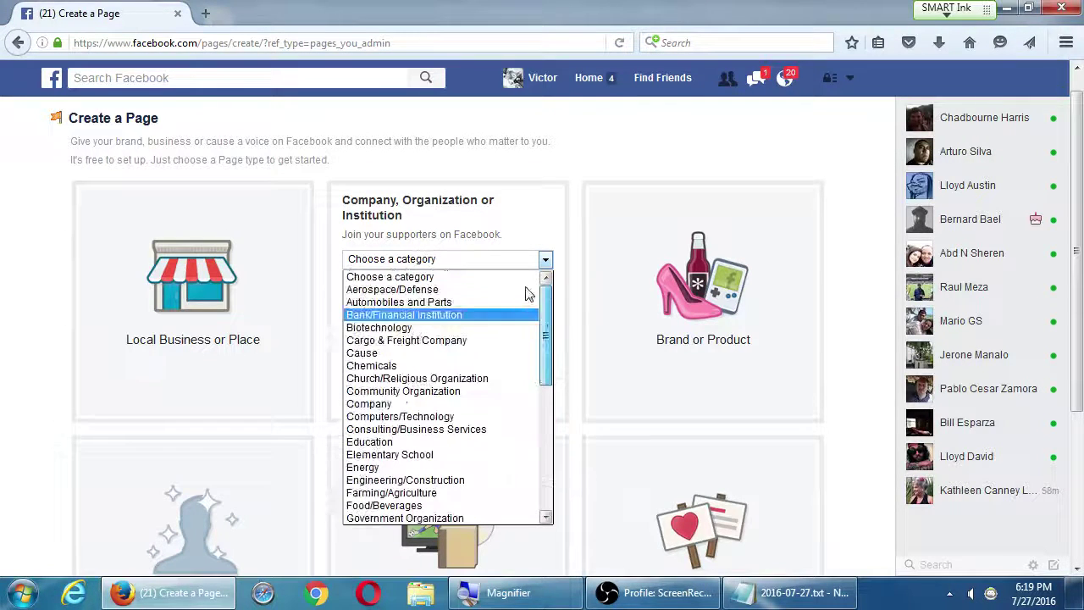
scroll(543, 411, "down", 1)
left_click(544, 411)
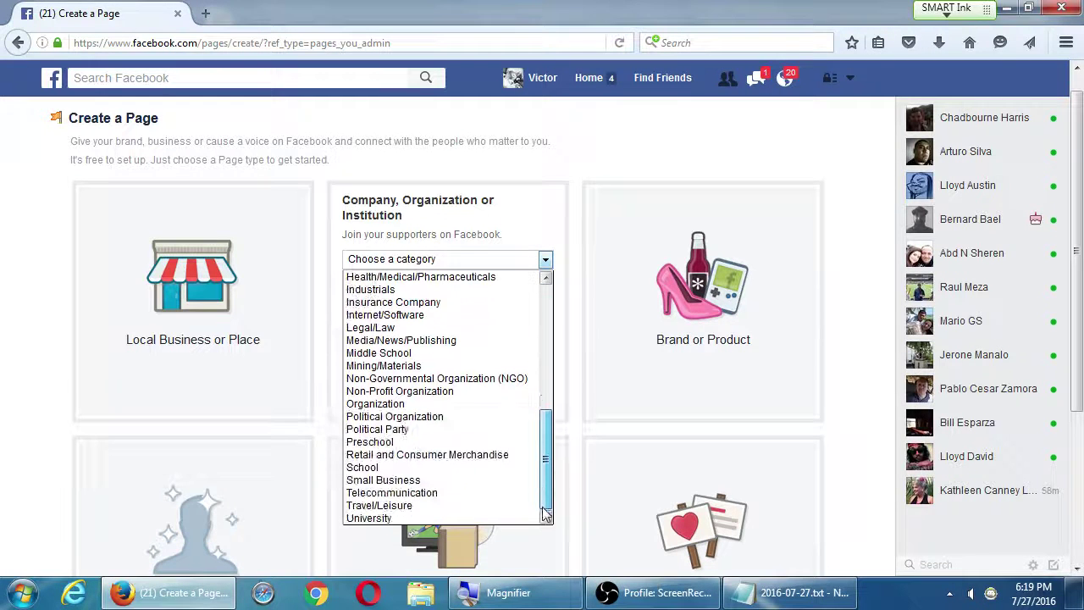
- Set the Page category to Food/Beverages and enter "Victor's Bakery" as the company name
scroll(537, 436, "up", 4)
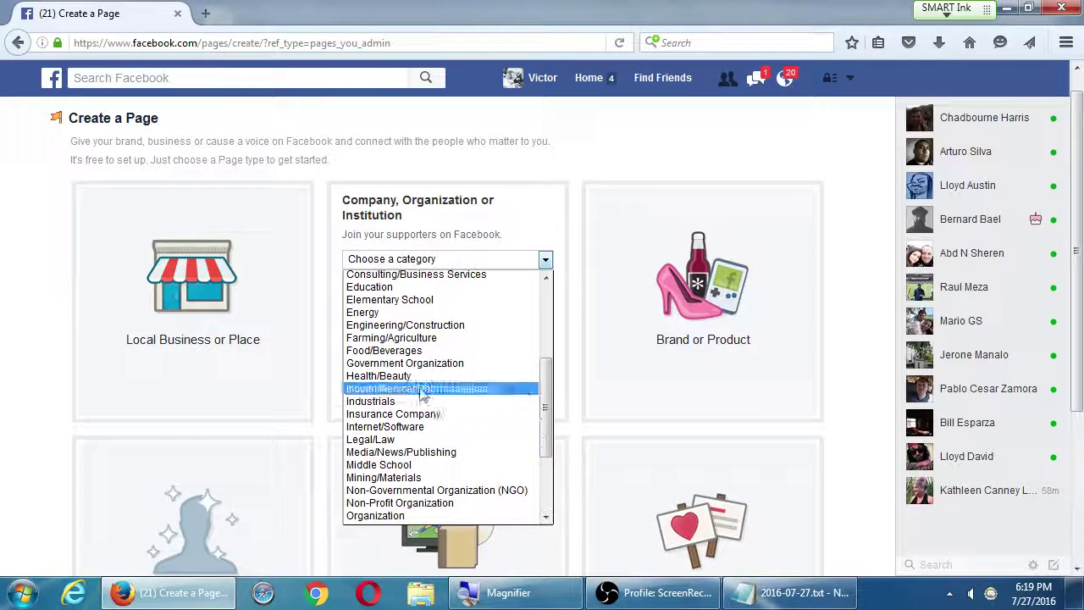
left_click(407, 350)
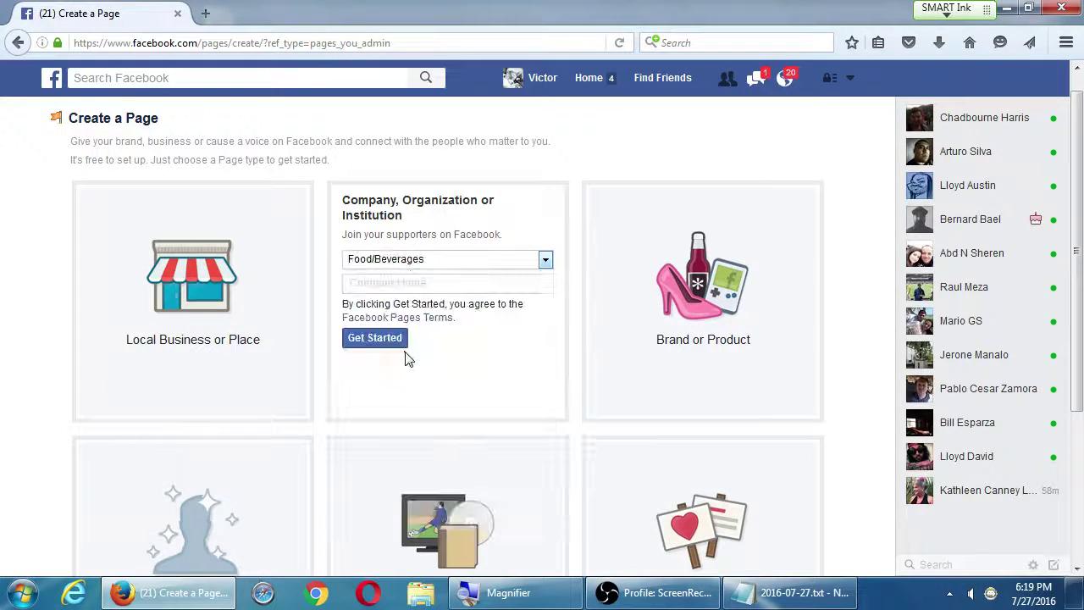
left_click(421, 283)
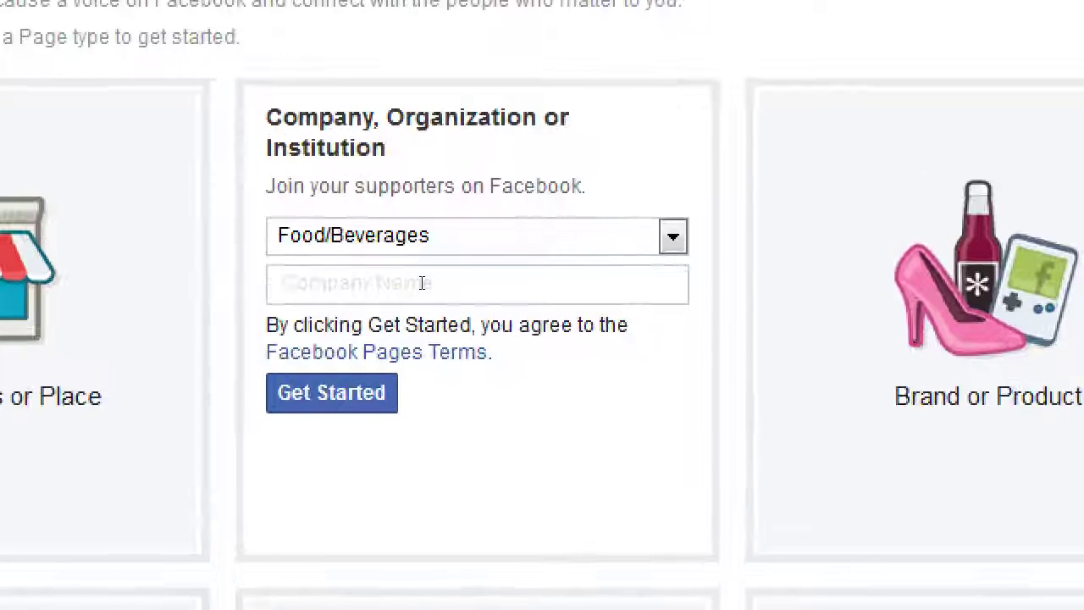
type("Victor's Bakery")
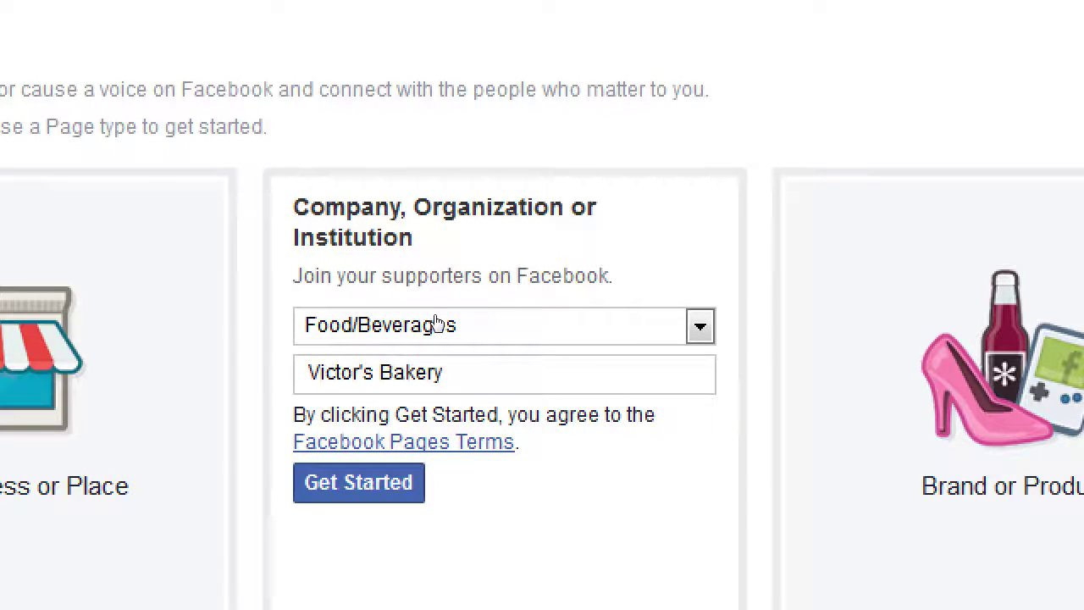
- Create the Page from the entered company details and highlight the character limit above its About description field
key("Return")
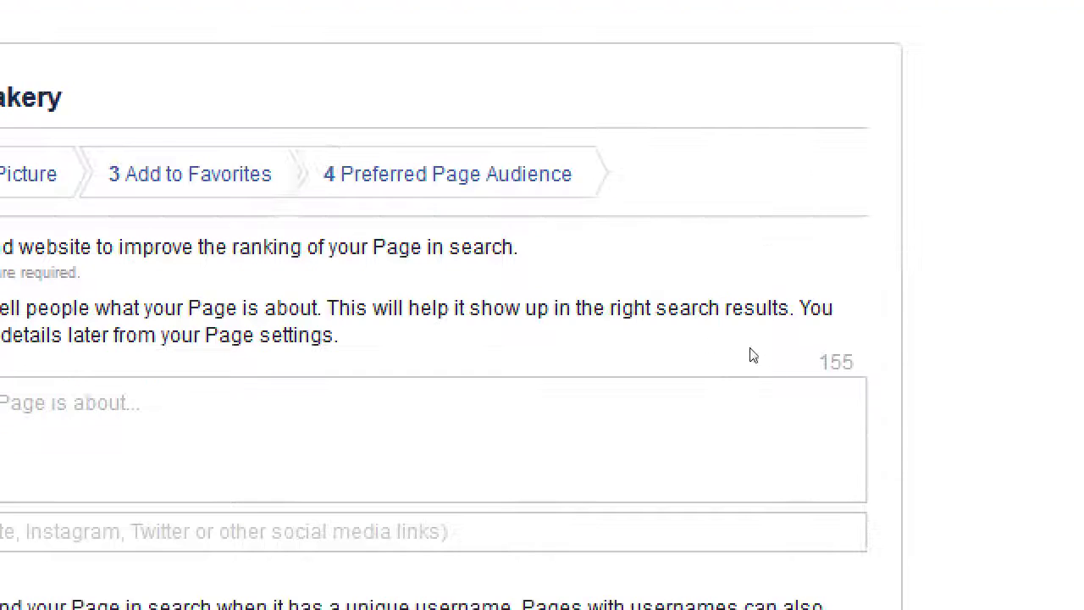
left_click_drag(702, 291, 683, 301)
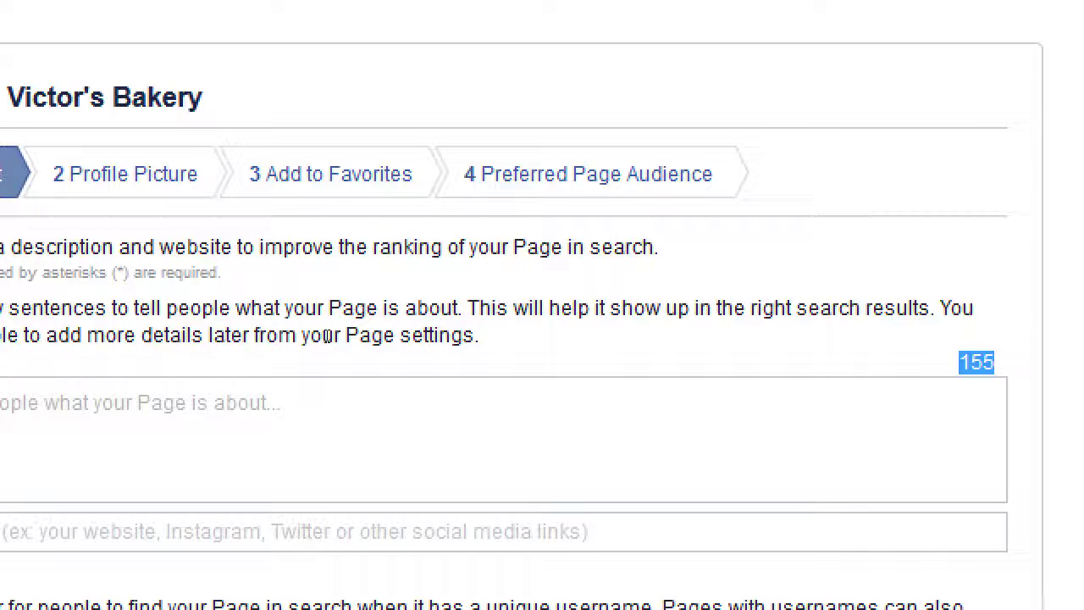
left_click(397, 286)
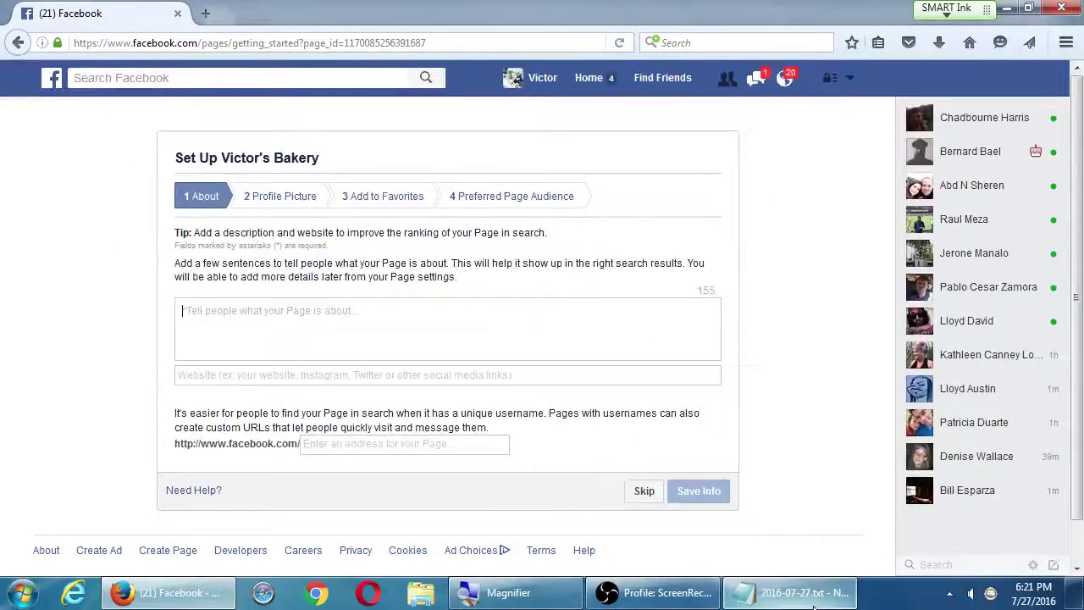
- Switch to the Notepad notes and add the line "Fill out your Bio, in terms of Keywords" below the existing text
left_click(787, 593)
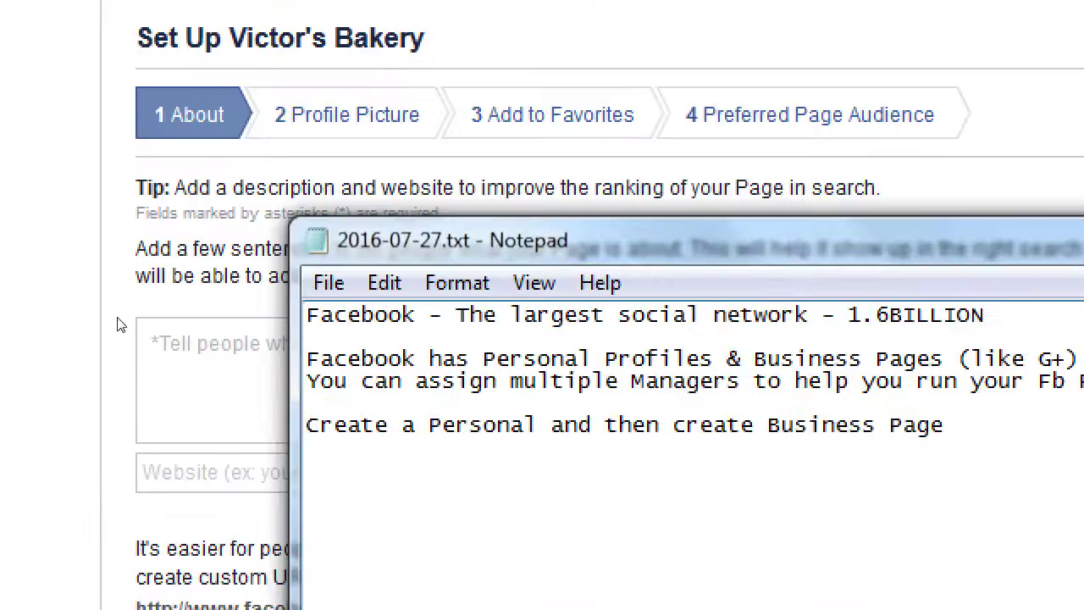
key("Return")
key("Return")
key("Return")
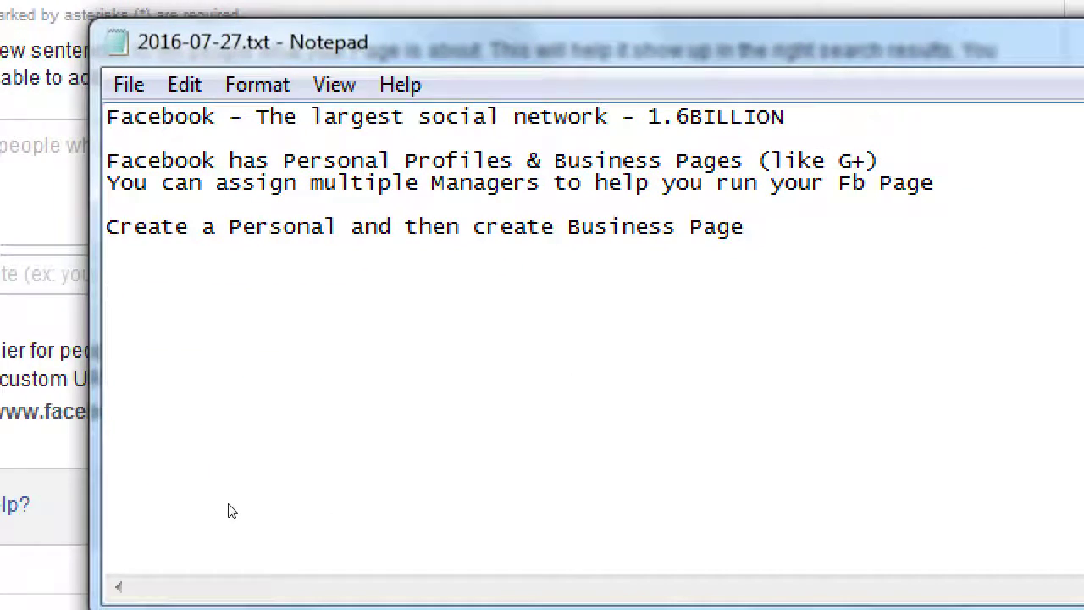
type("Fill out oy")
key("BackSpace")
key("BackSpace")
type("y")
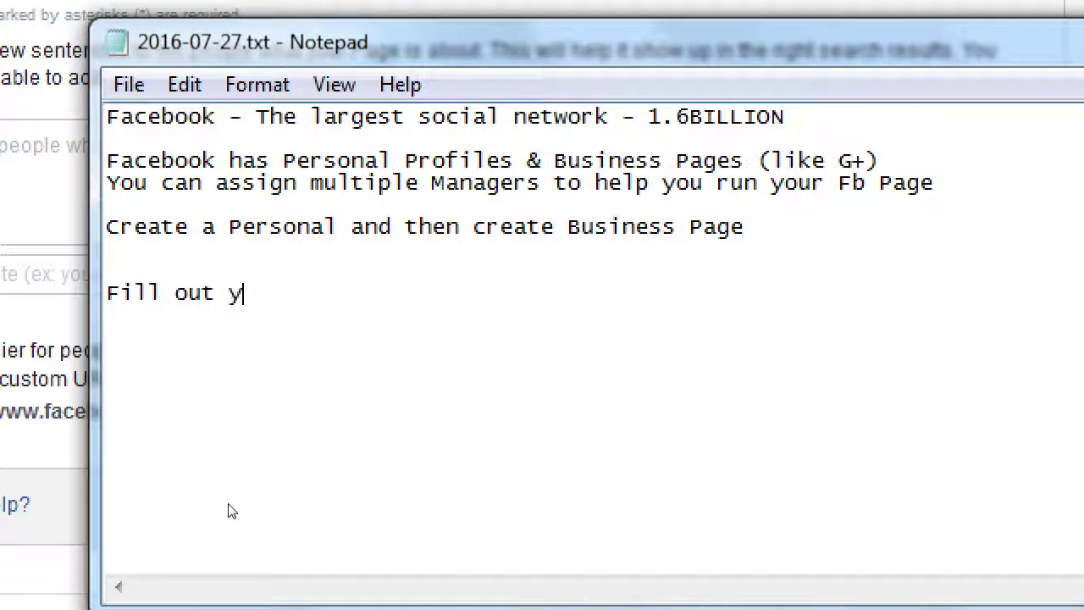
type("our Bio")
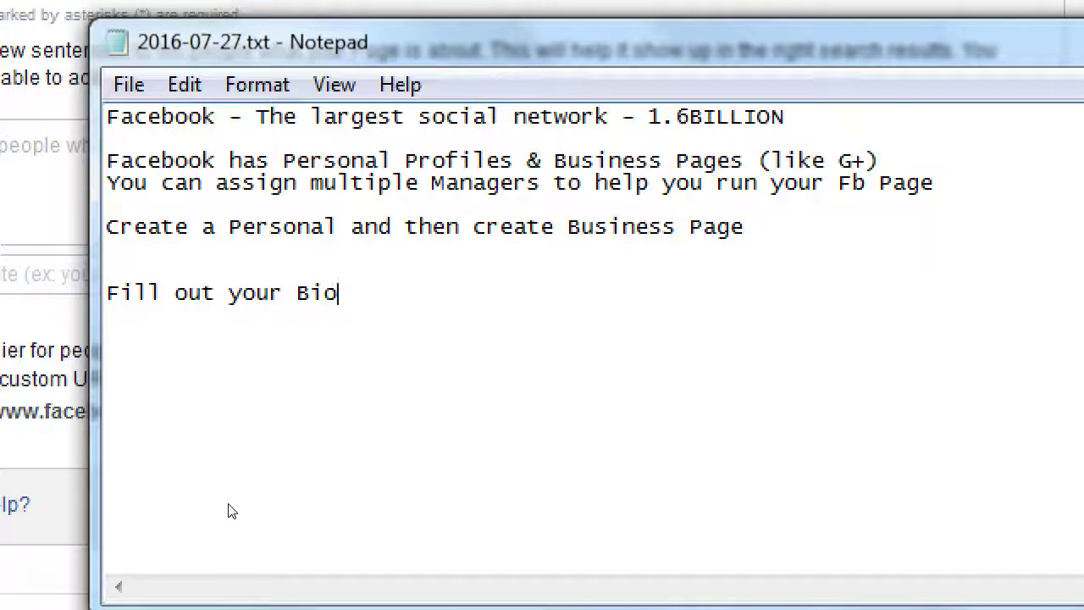
type(", in terms of Keywords")
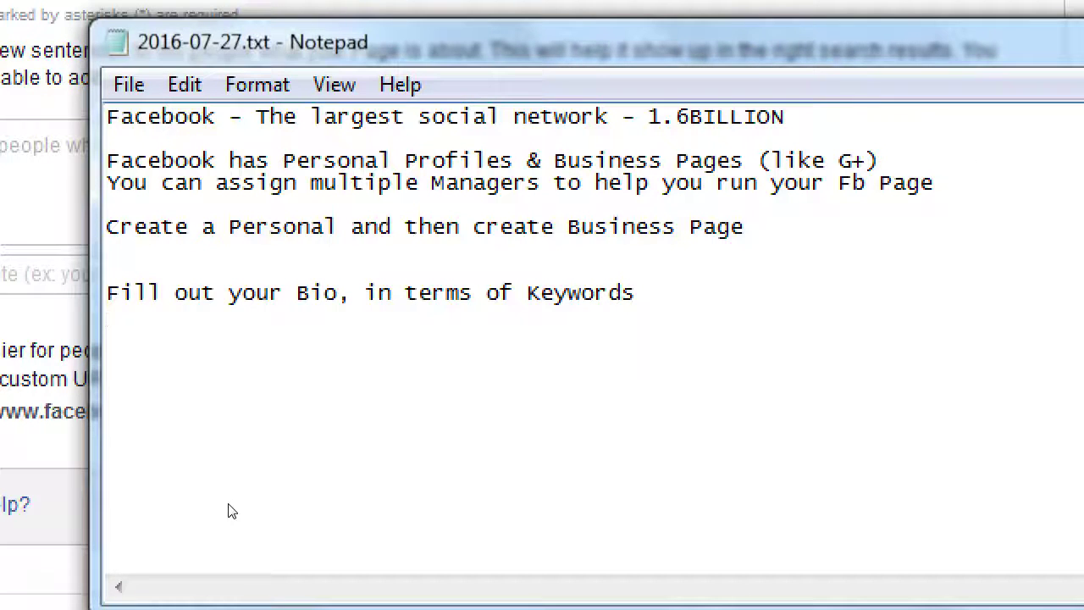
- Add the note line "Complete sentences that include the Keywords might search for" directly below the Bio line
key("Return")
type("K")
key("BackSpace")
type("Complete senten")
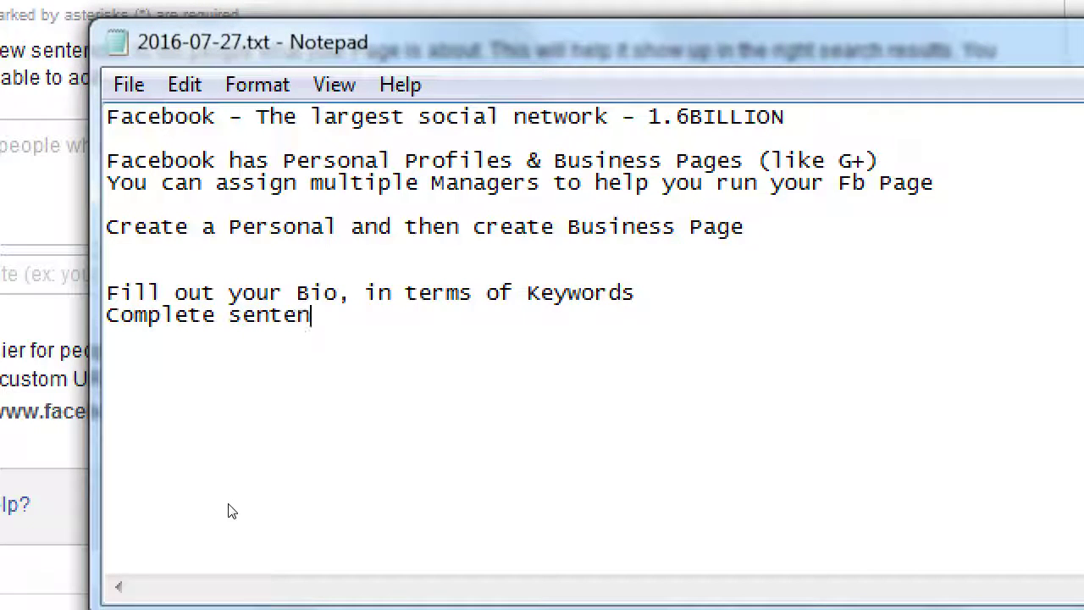
type("ces that include the ke")
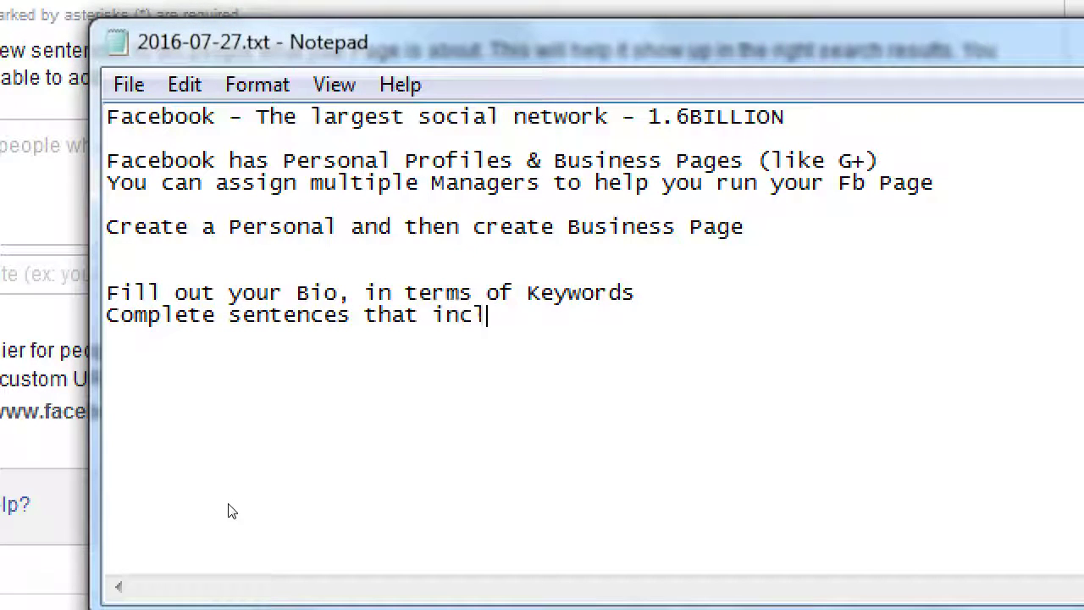
key("BackSpace")
key("BackSpace")
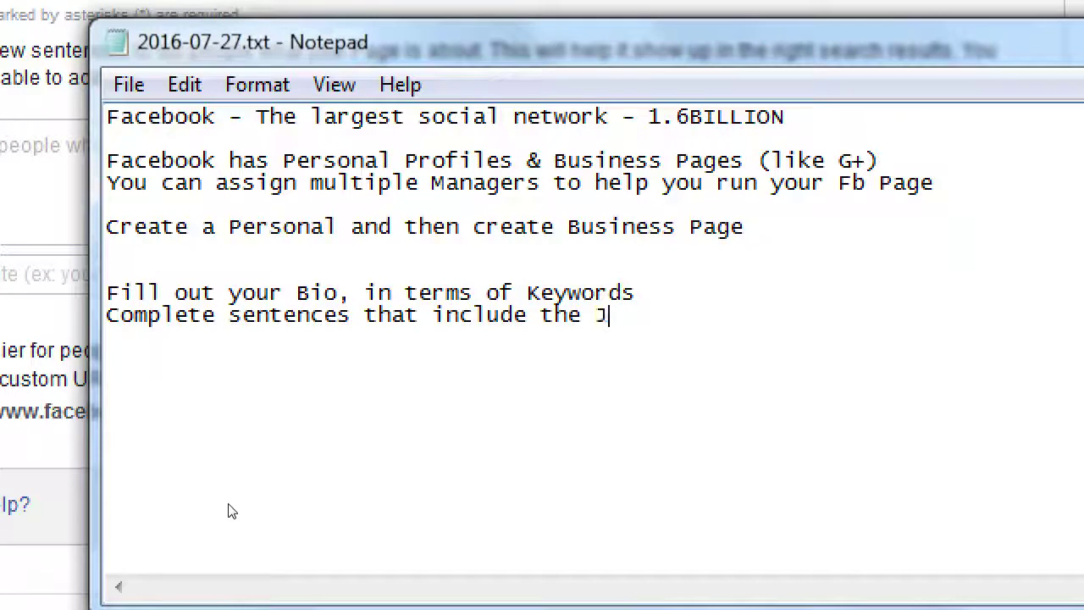
type("Keywords m")
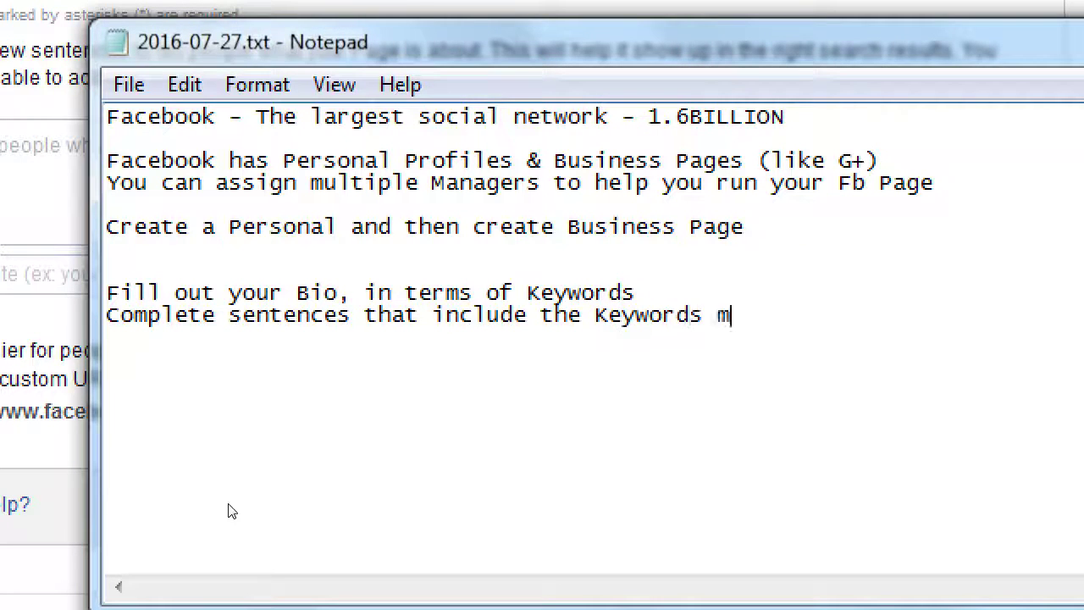
type("ight search for")
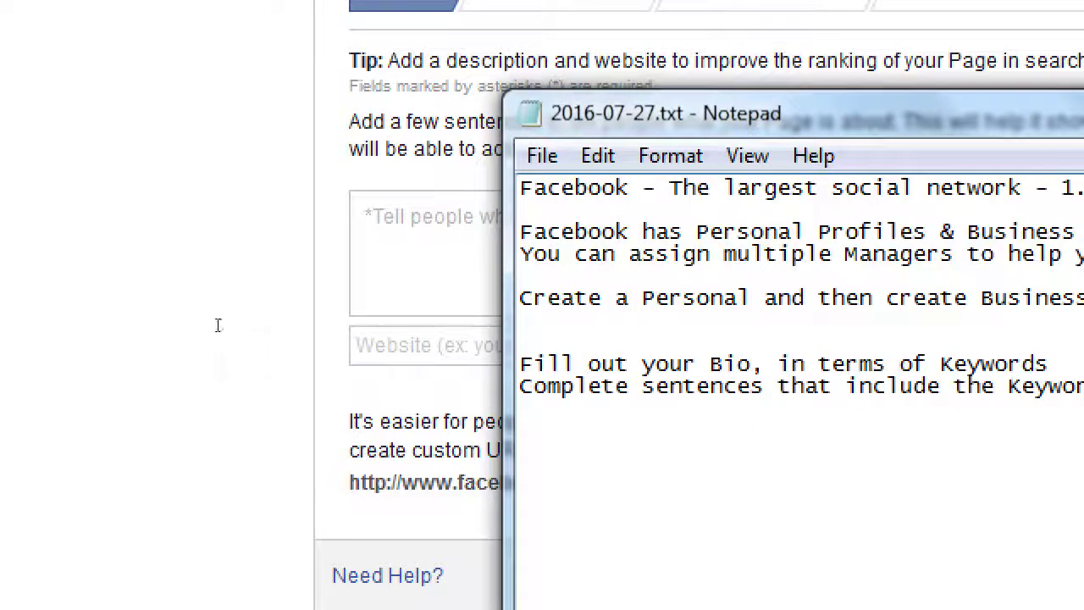
- Return to the Facebook Page setup and enter the description "Eastlake bakery specializing in organic and healthy version of your favorite treats."
left_click(240, 322)
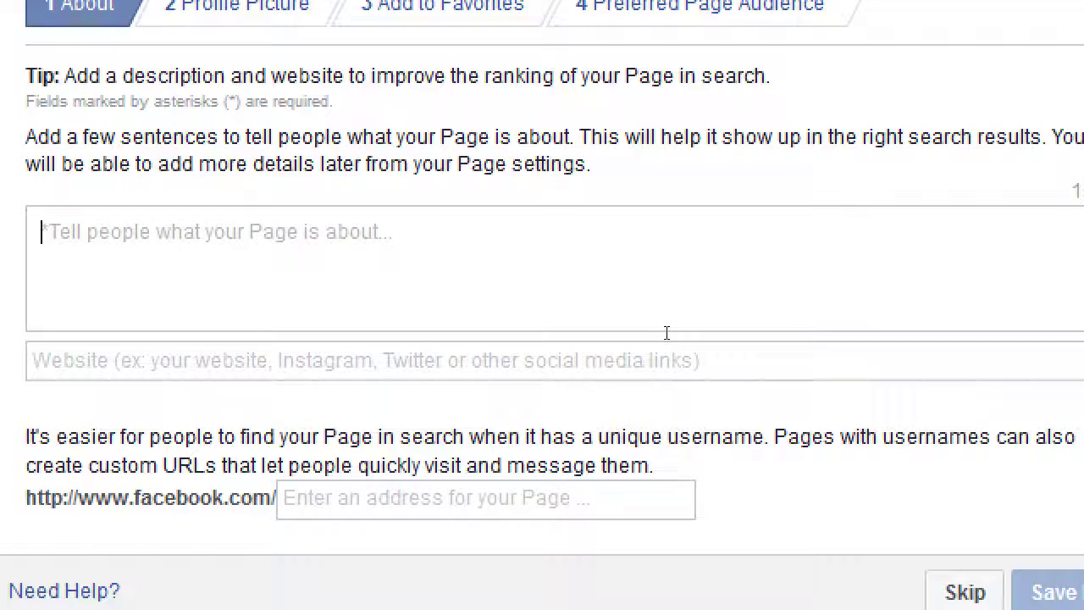
type("Eas")
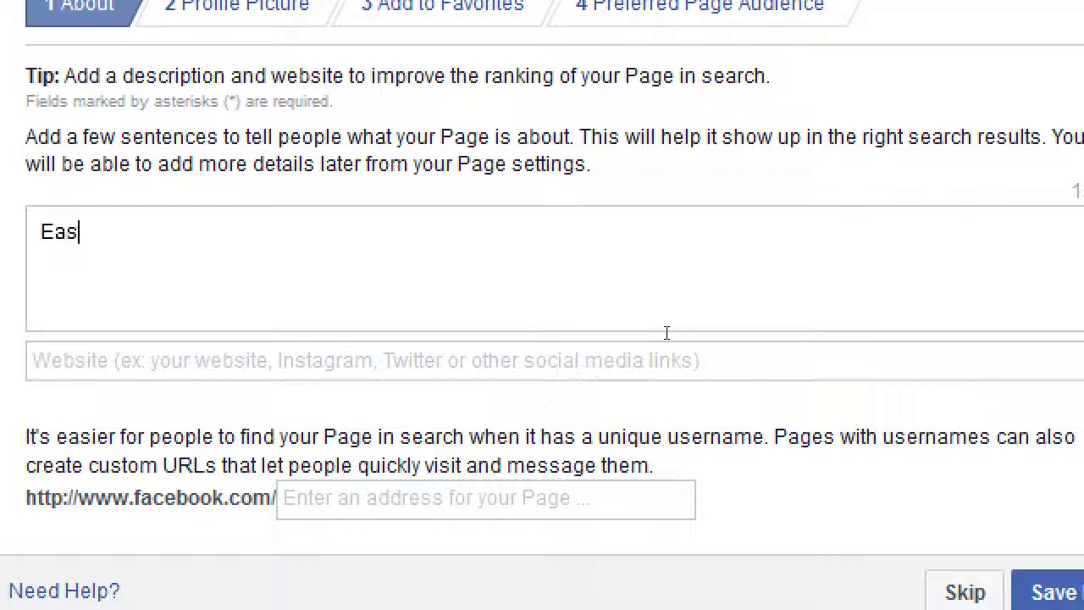
type("tlake bakery")
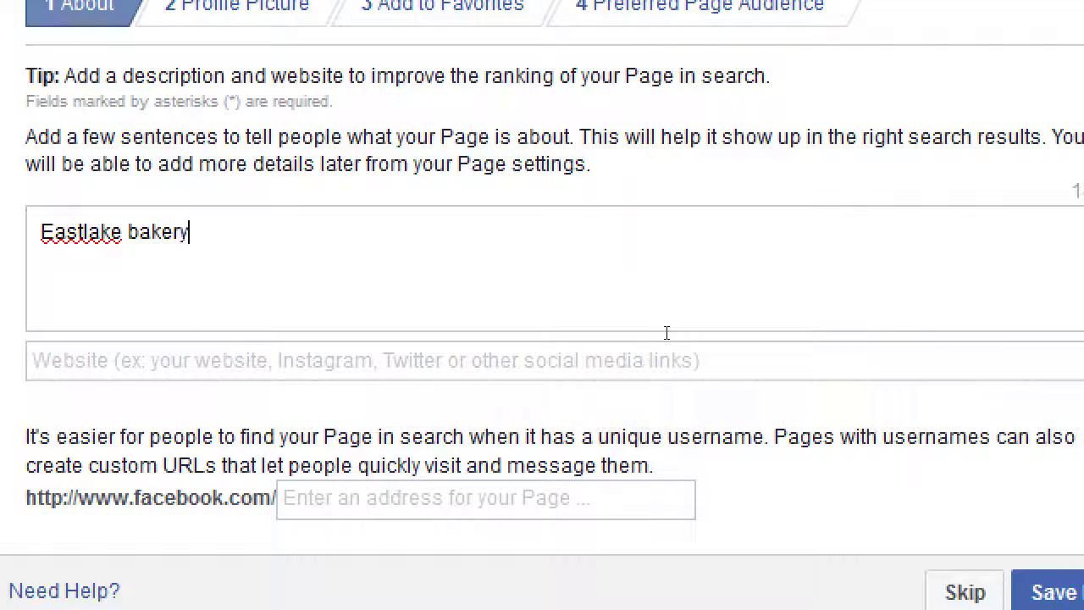
type(" specializi")
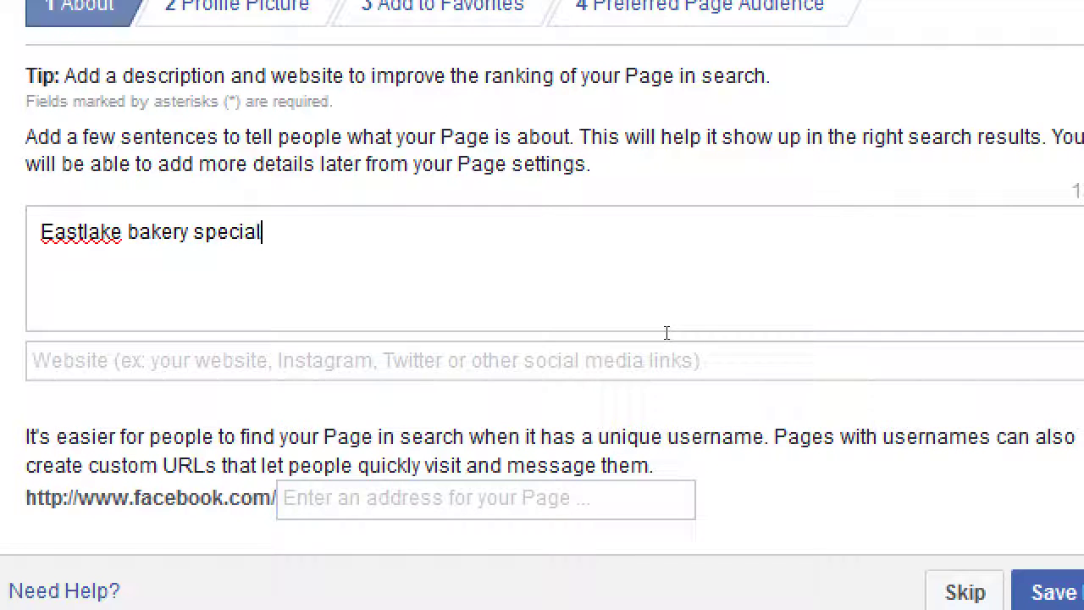
key("BackSpace")
key("BackSpace")
type("izing in ")
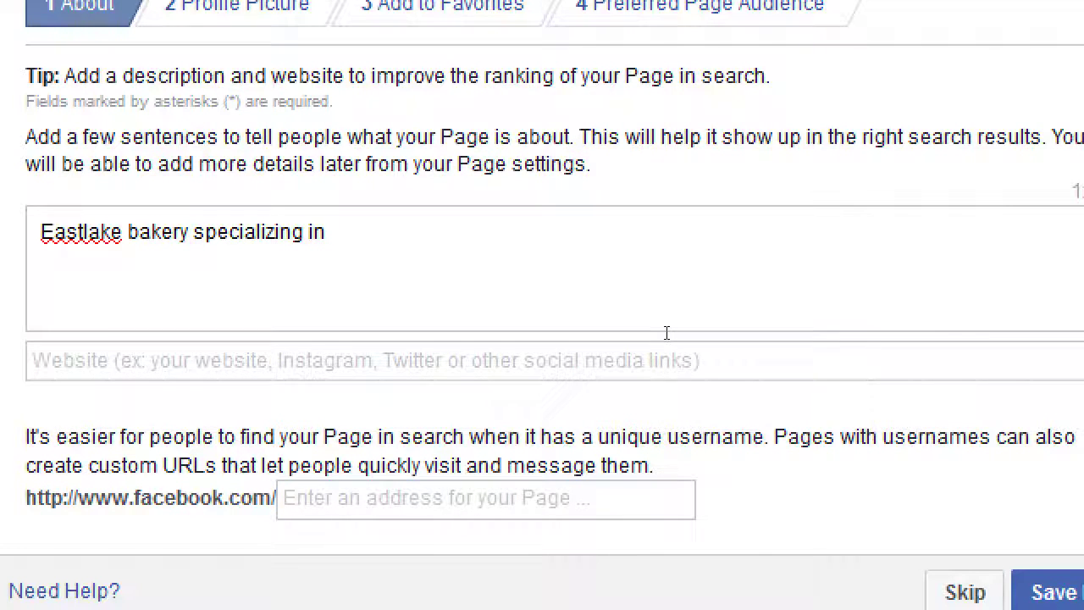
type("organic and ")
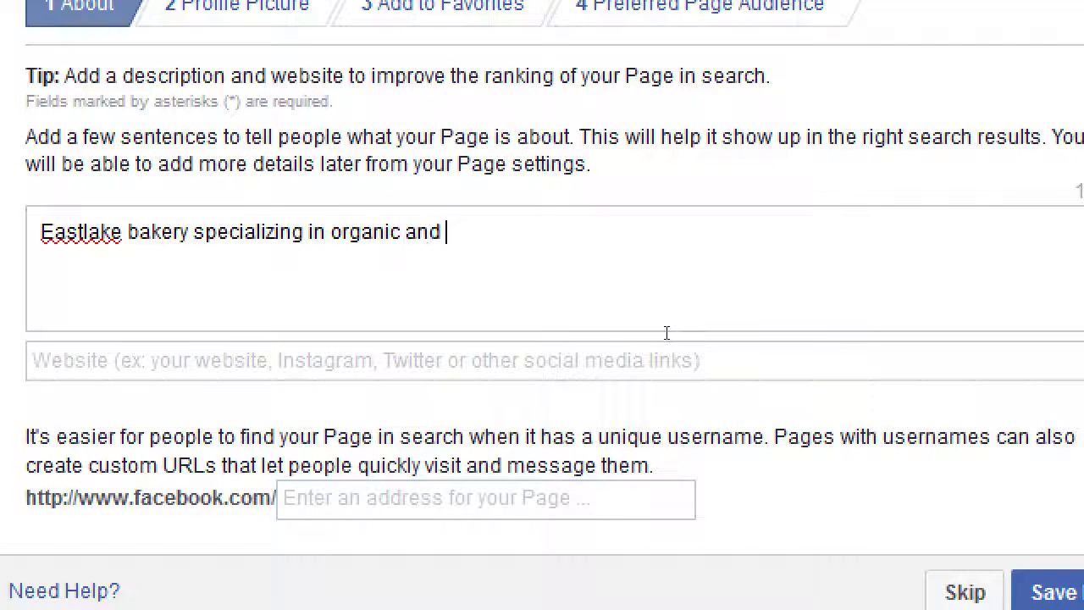
type("healthy version of our")
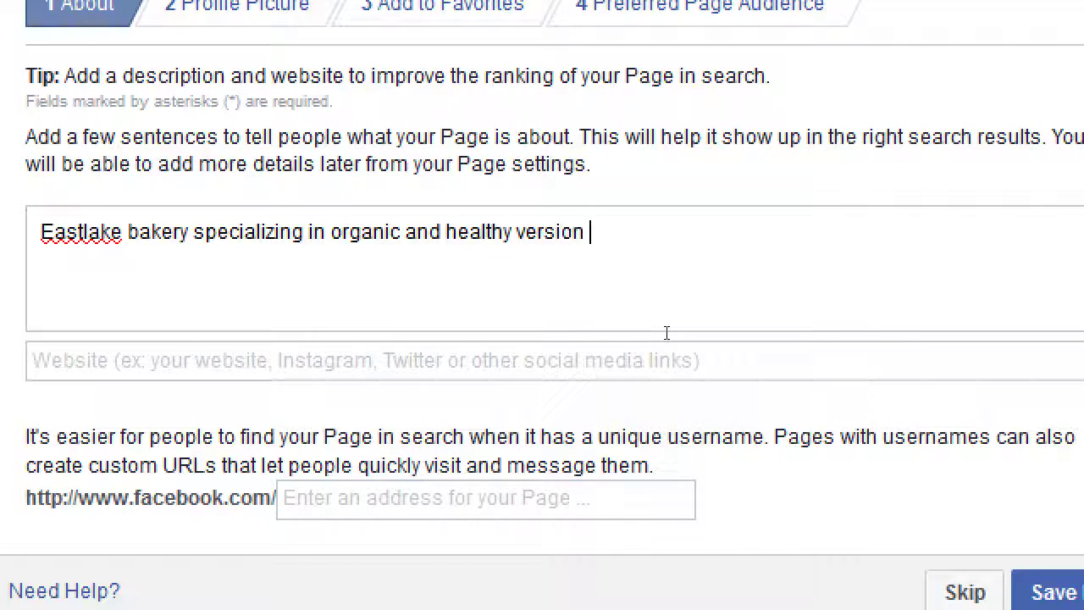
key("BackSpace")
type("your favorite ")
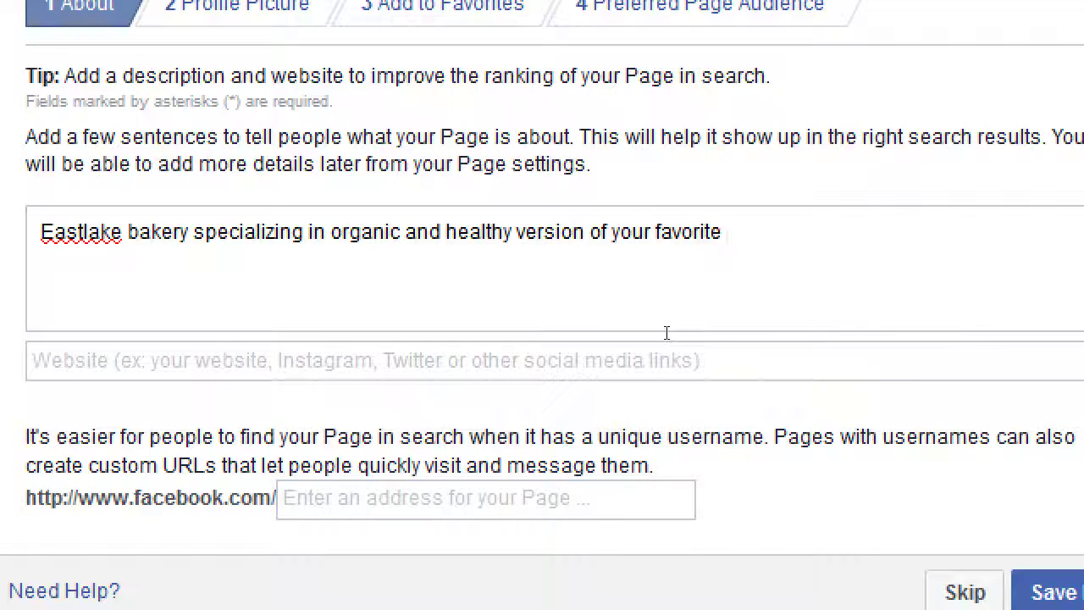
type("treats.")
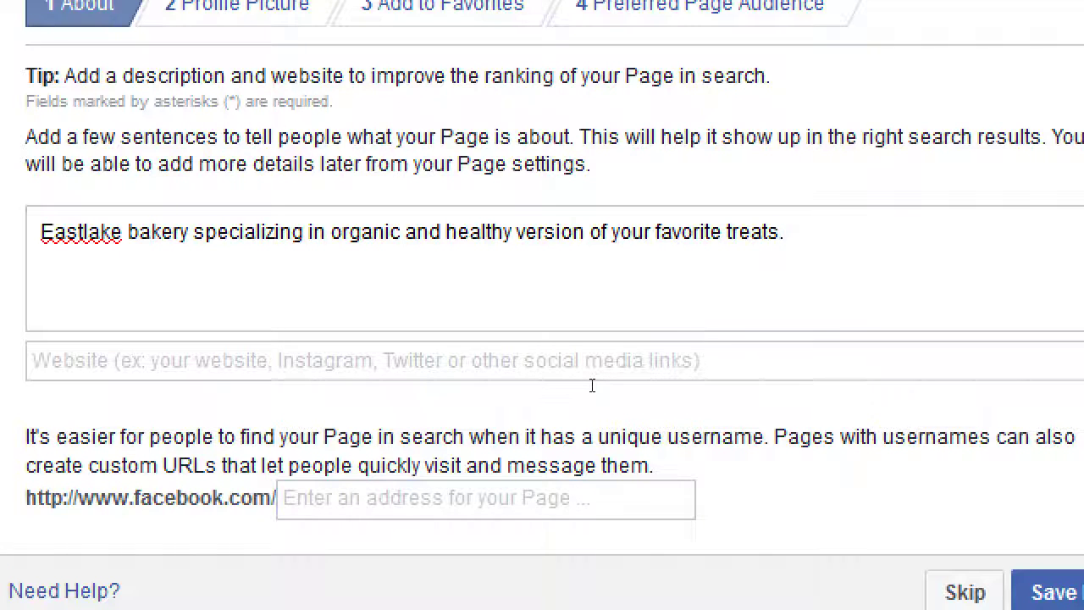
left_click(592, 379)
left_click(592, 385)
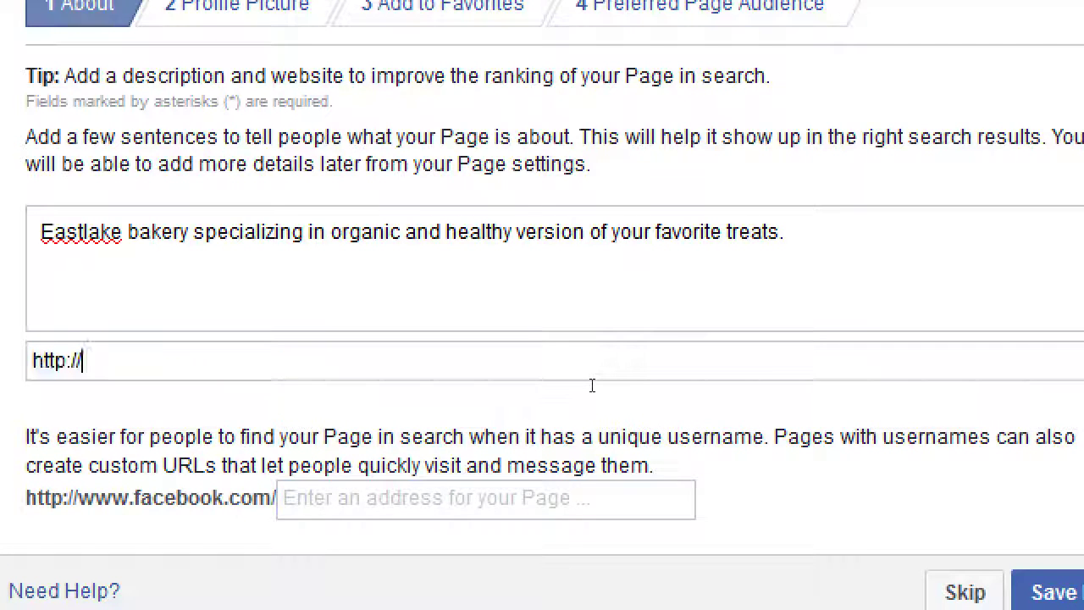
type("victorba")
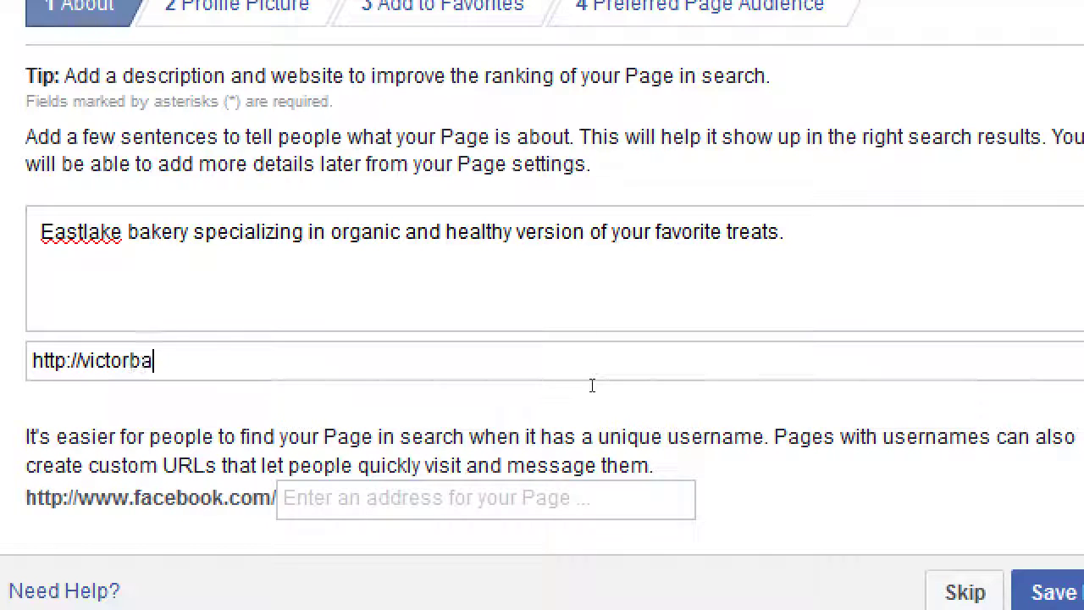
key("BackSpace")
key("BackSpace")
type("sbakery.com/")
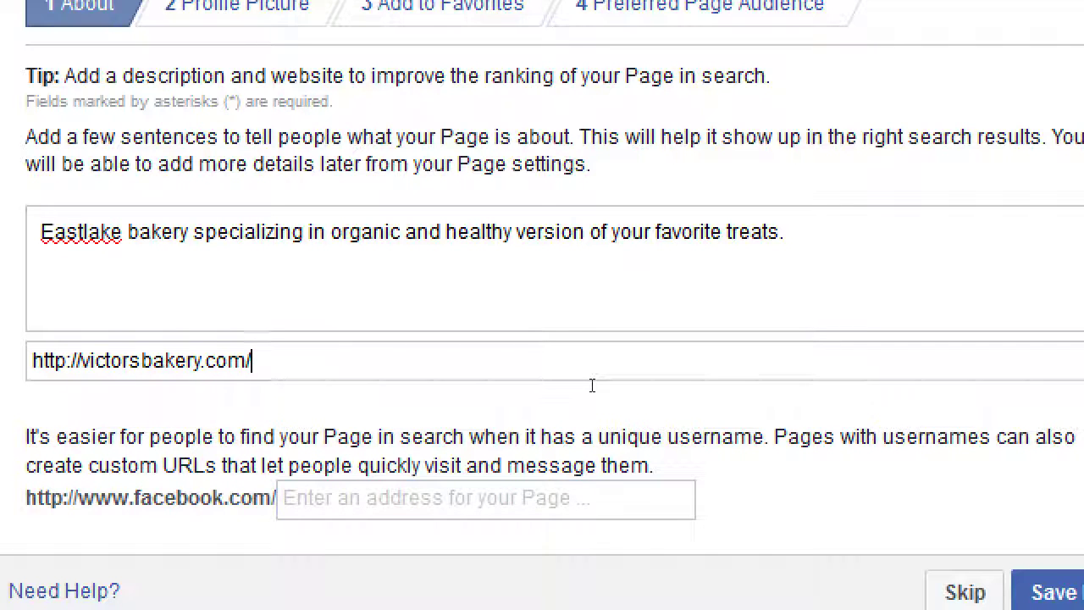
- Extend the website address with facebook-deal.html after the final slash and highlight the added part
left_click_drag(297, 367, 34, 363)
left_click(293, 373)
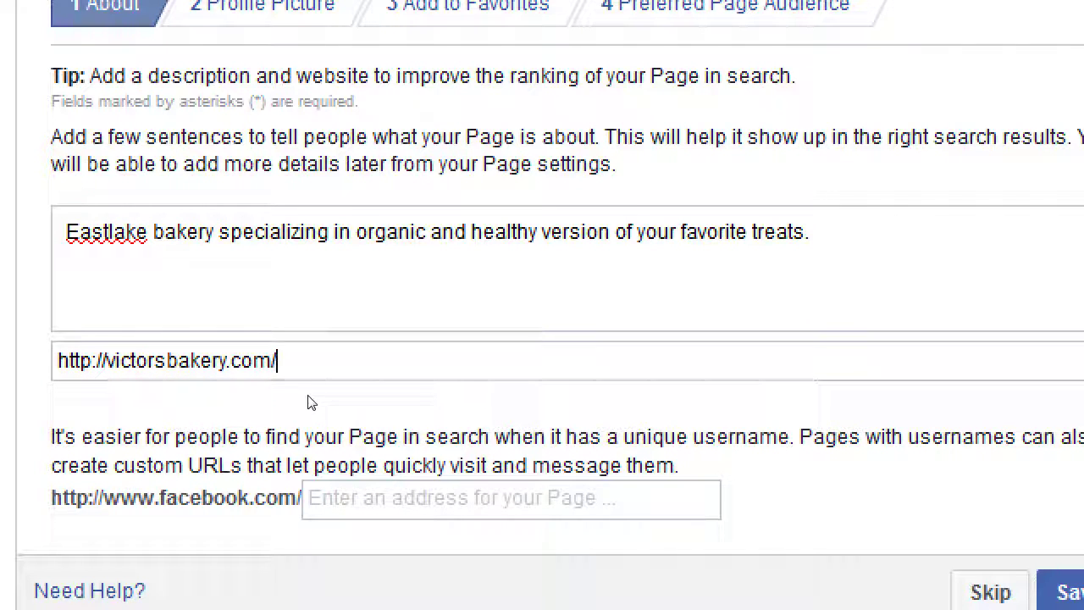
type("facebook-deal.html")
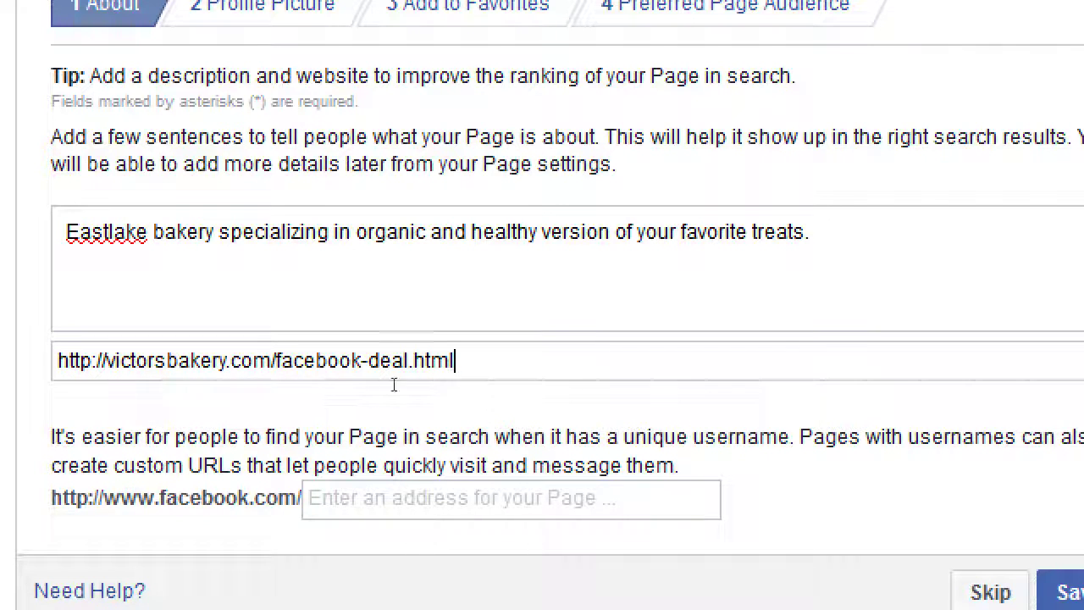
left_click_drag(456, 361, 292, 377)
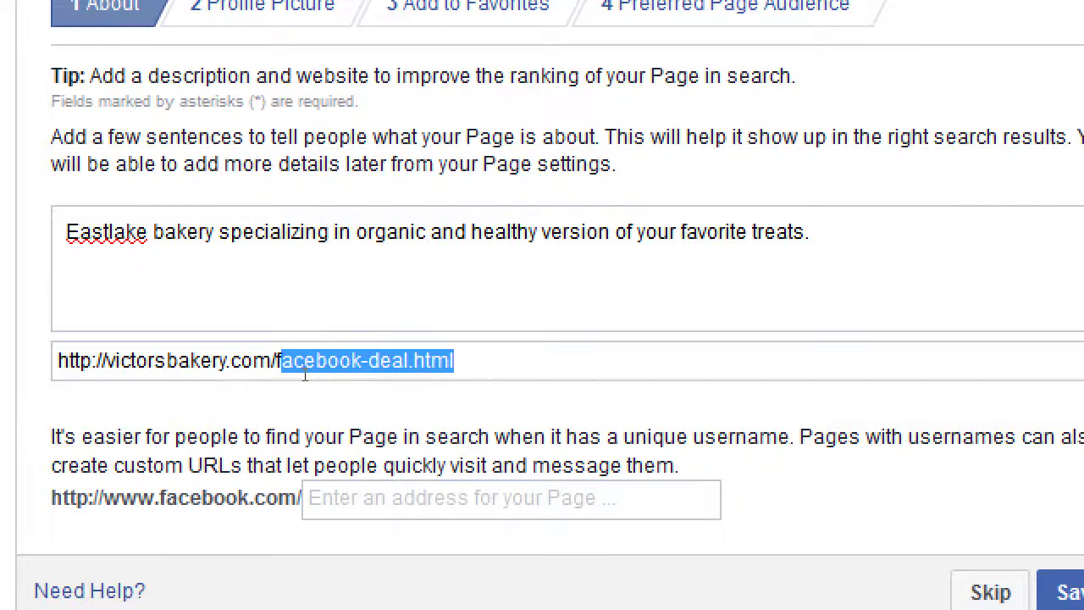
- Switch to Notepad and, below a blank line, add the note "Landing Pages - pages/screens on your site that people can only"
key("alt+Tab")
key("Return")
key("Return")
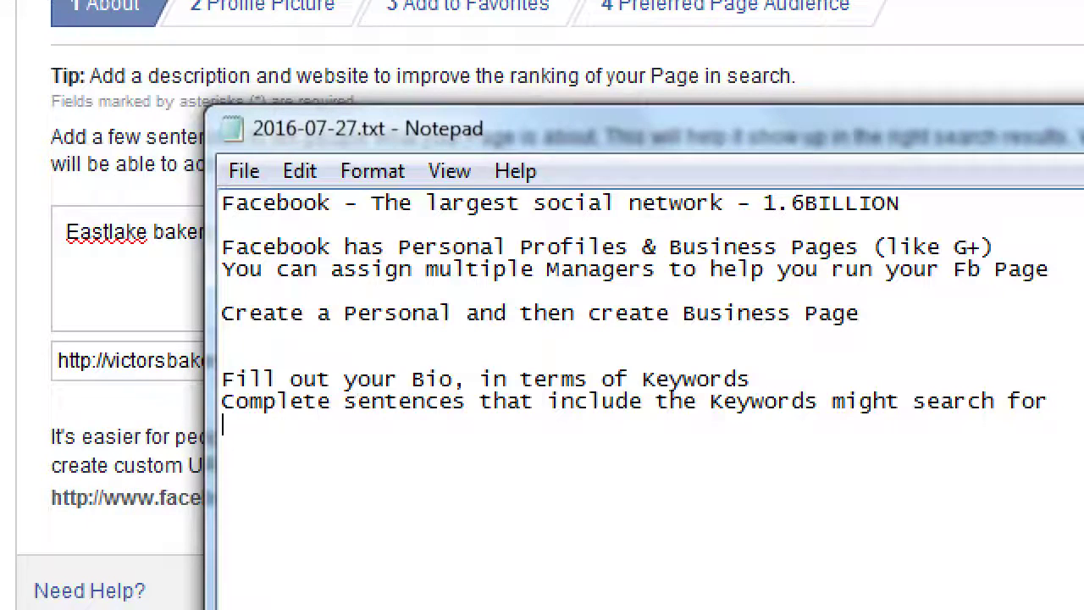
type("Landing Pages - ")
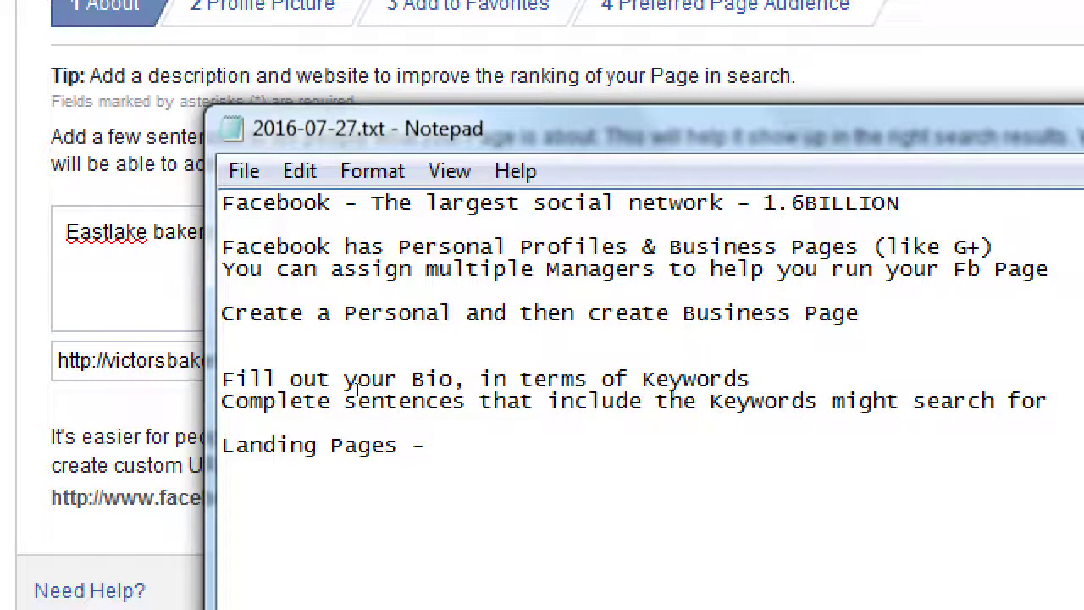
type("pages/s")
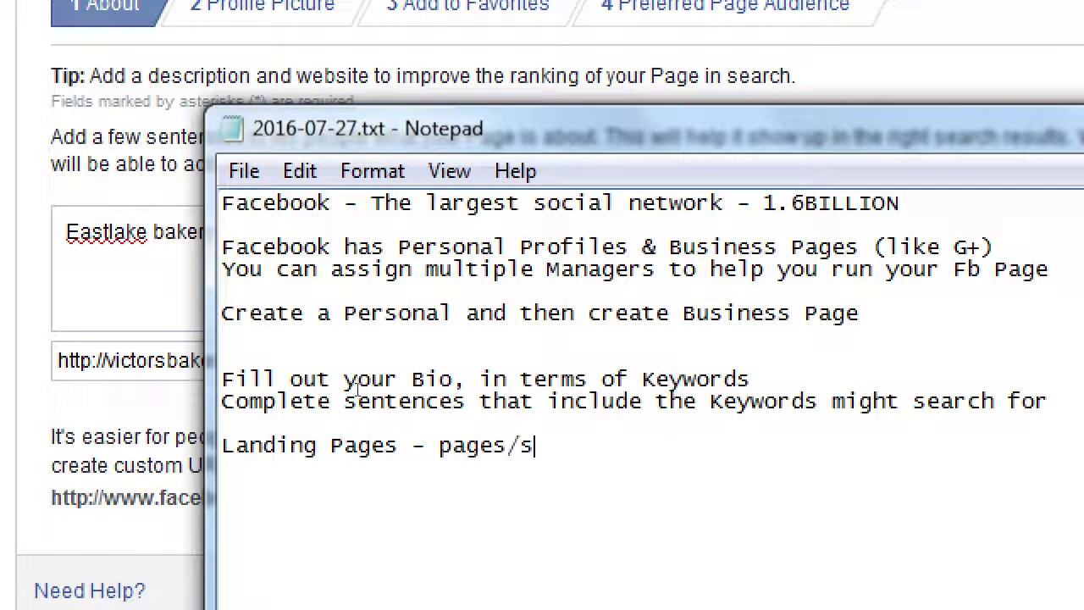
type("creens on your s")
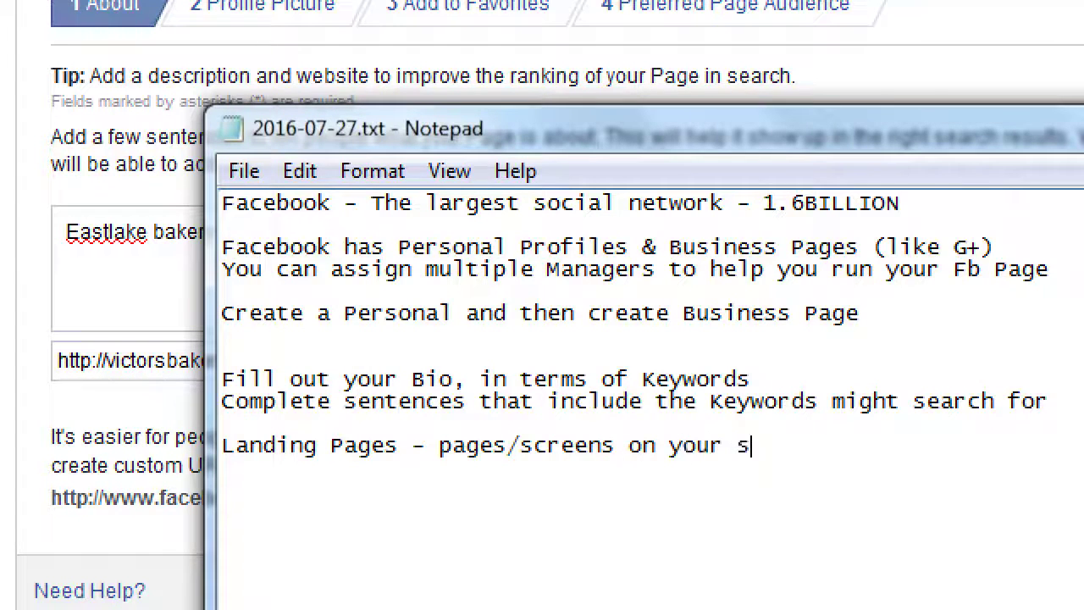
type("itet hat")
key("BackSpace")
key("BackSpace")
key("BackSpace")
key("BackSpace")
key("BackSpace")
key("BackSpace")
type("that people can onl")
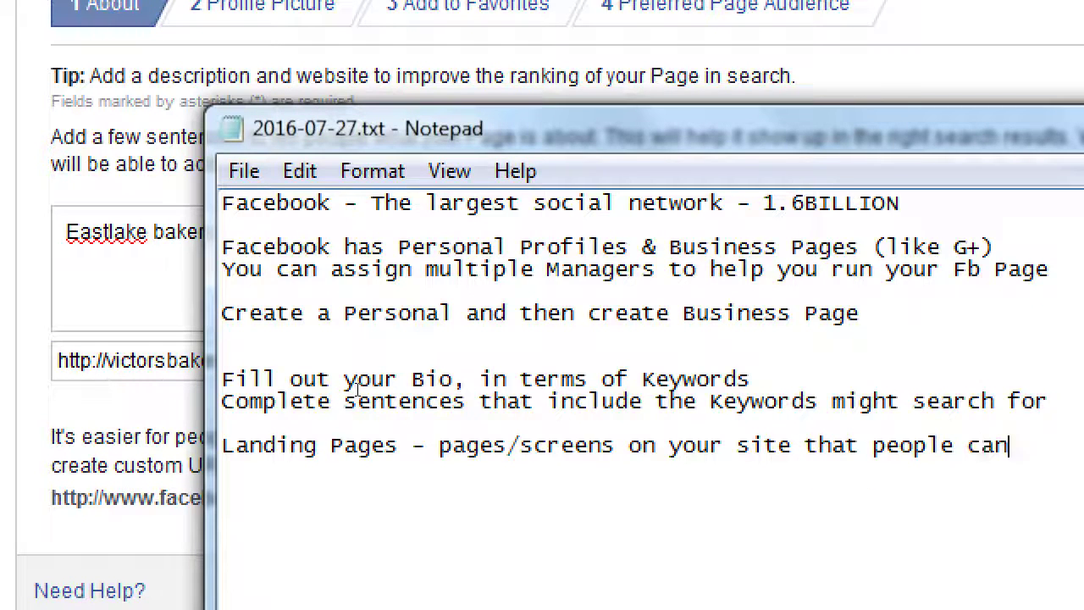
type("y")
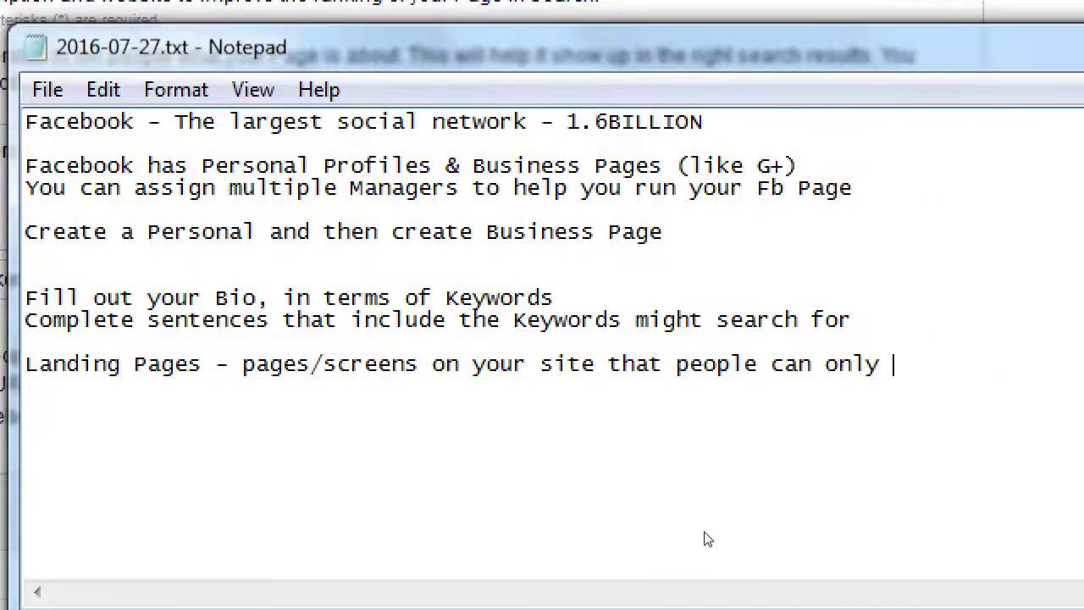
- Continue the landing-page note on a new line with "get to via special means. (email message; a tweet; from a Fb bio page)"
key("Return")
type("g")
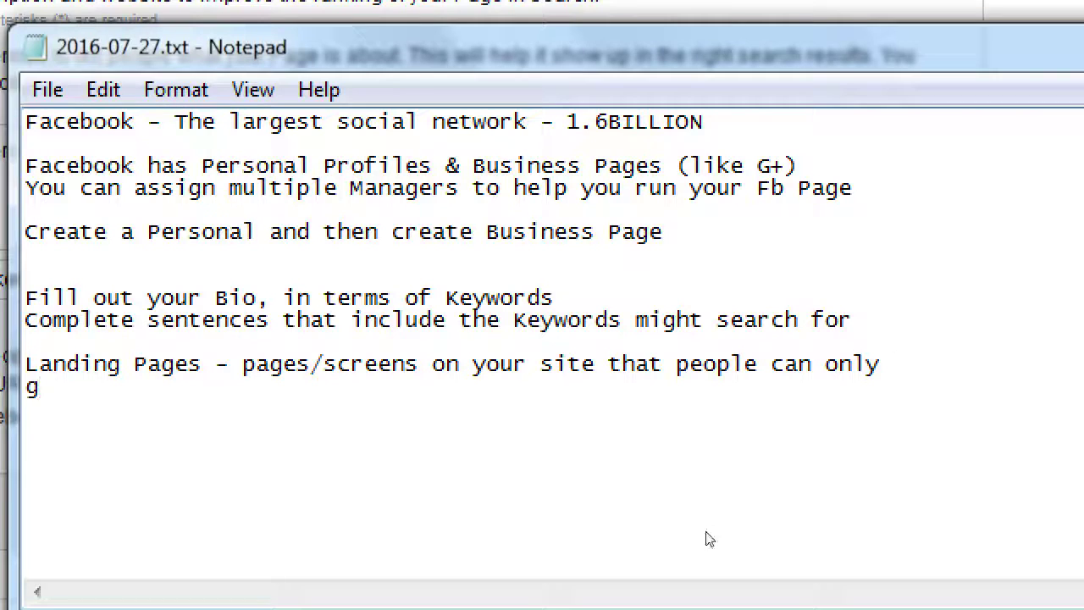
key("BackSpace")
type("get to via special")
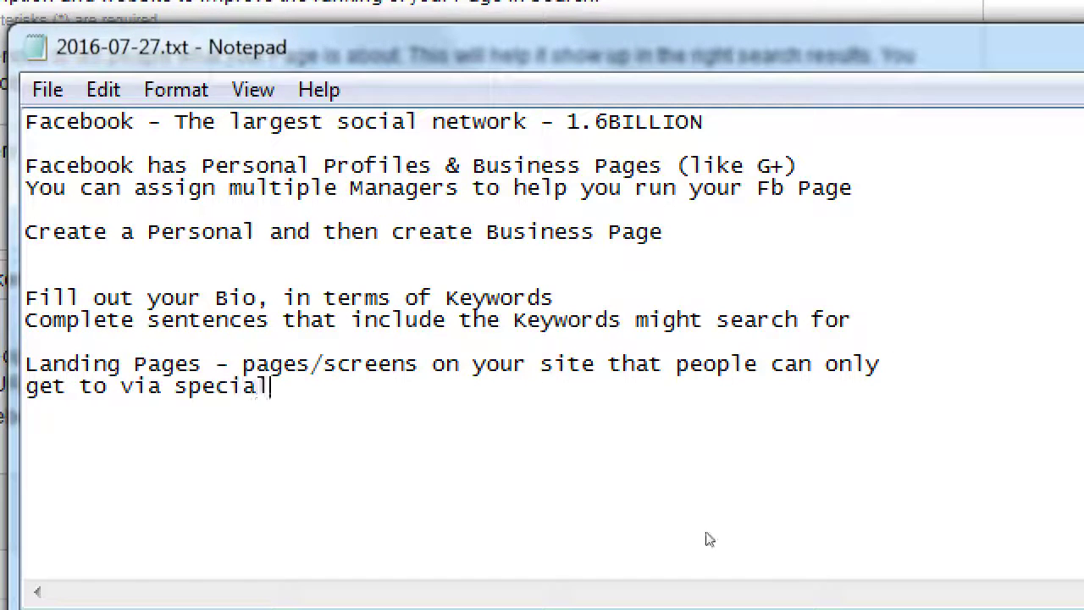
type(" means. (")
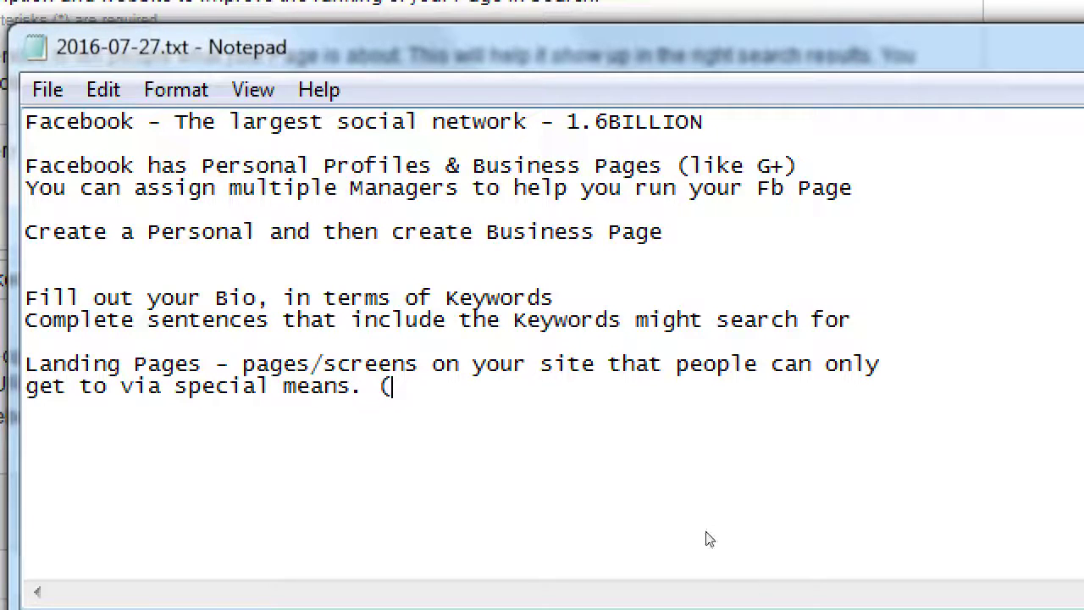
type("email me")
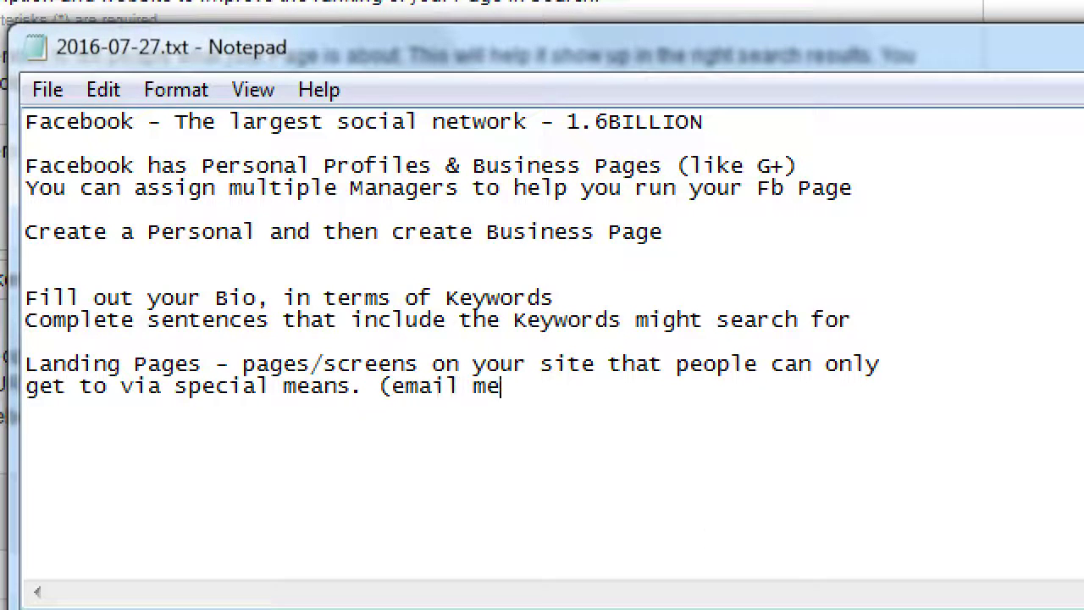
type("ssage; ")
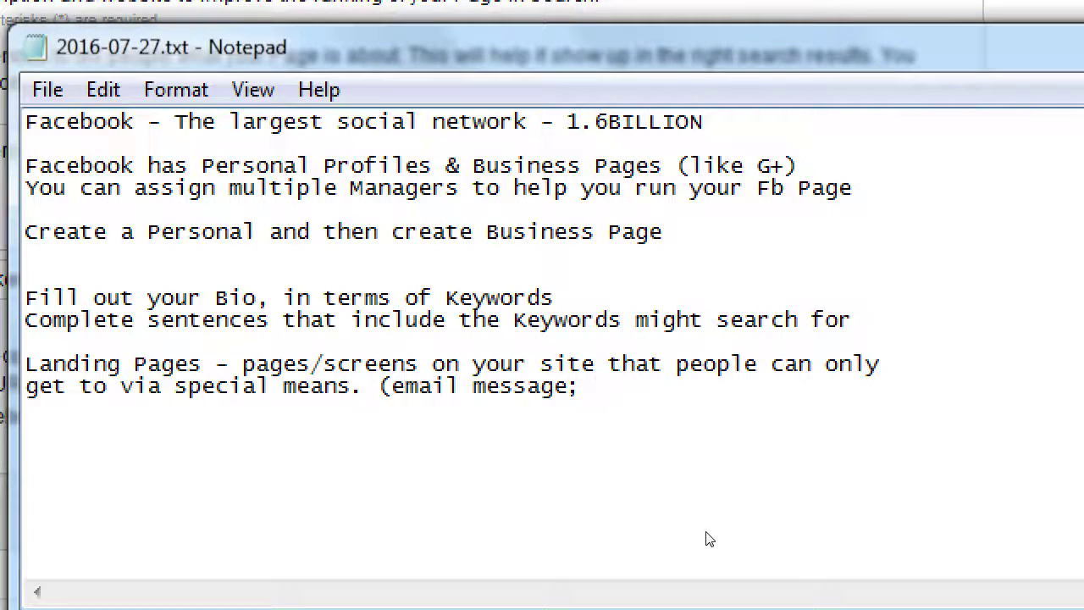
type("a tweet; ")
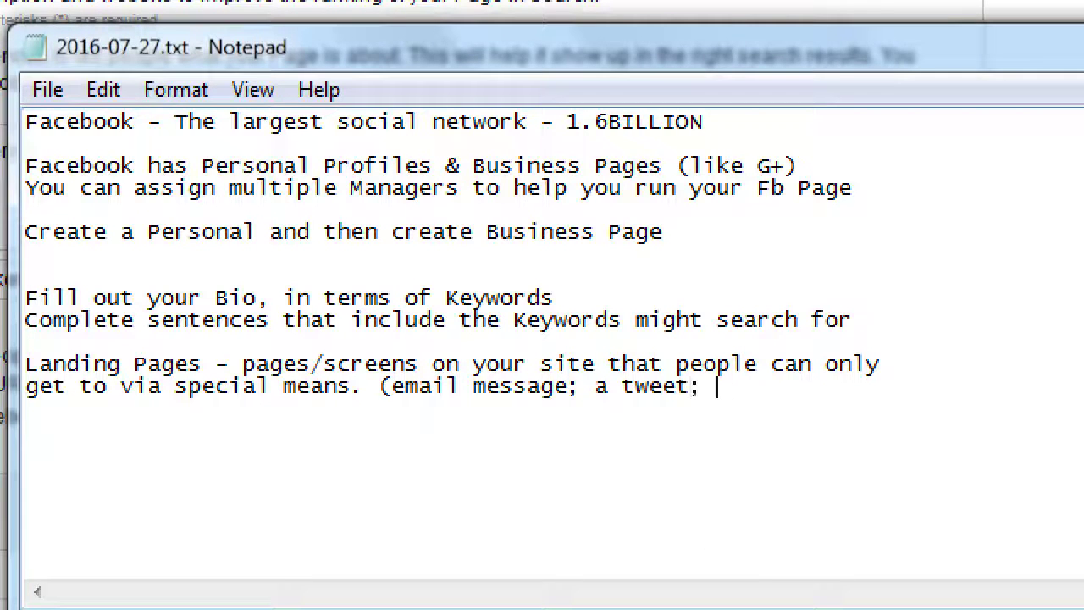
type("from a Fb bi")
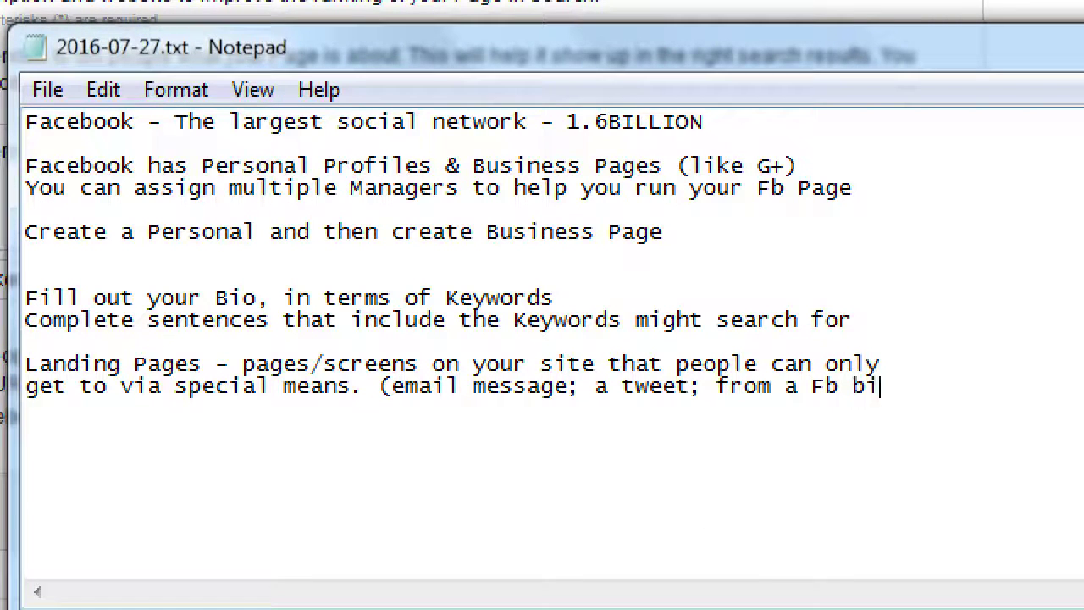
type("o page)")
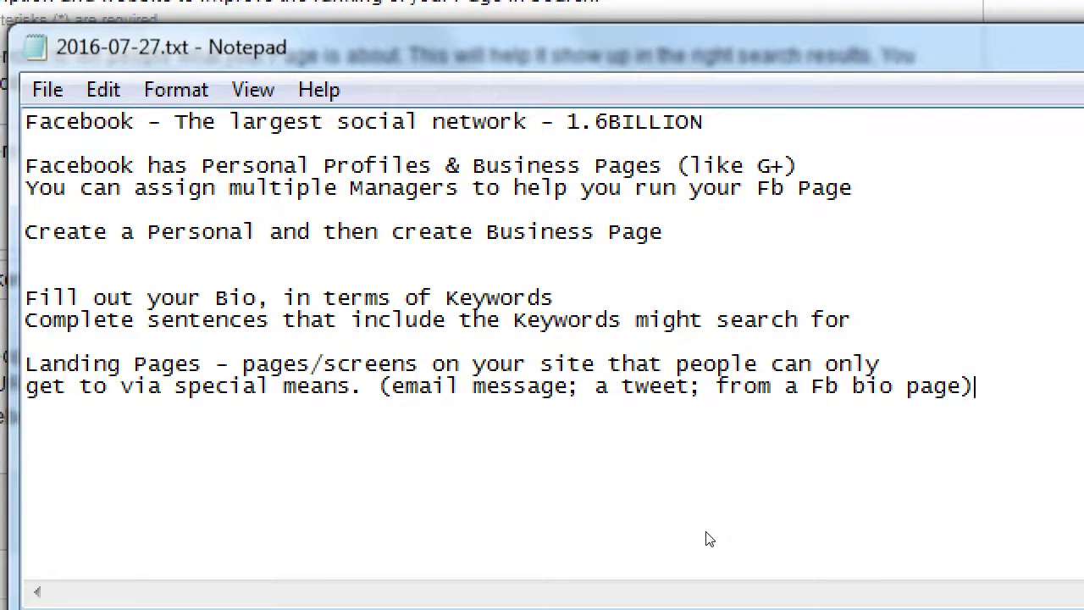
- Move the notes window clear of the Facebook Page setup form and close it
key("super+minus")
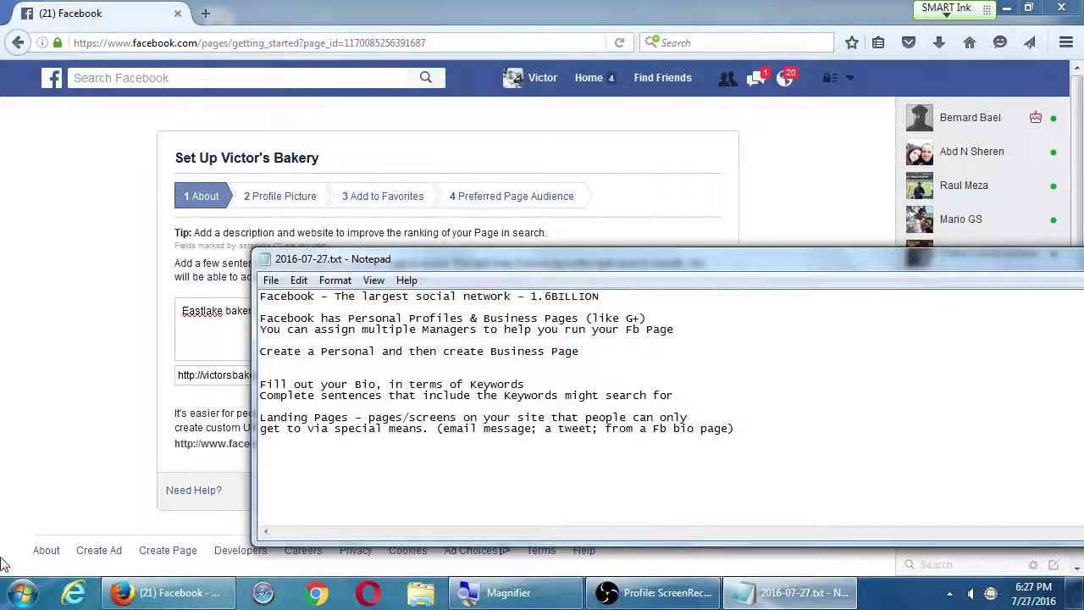
left_click(78, 387)
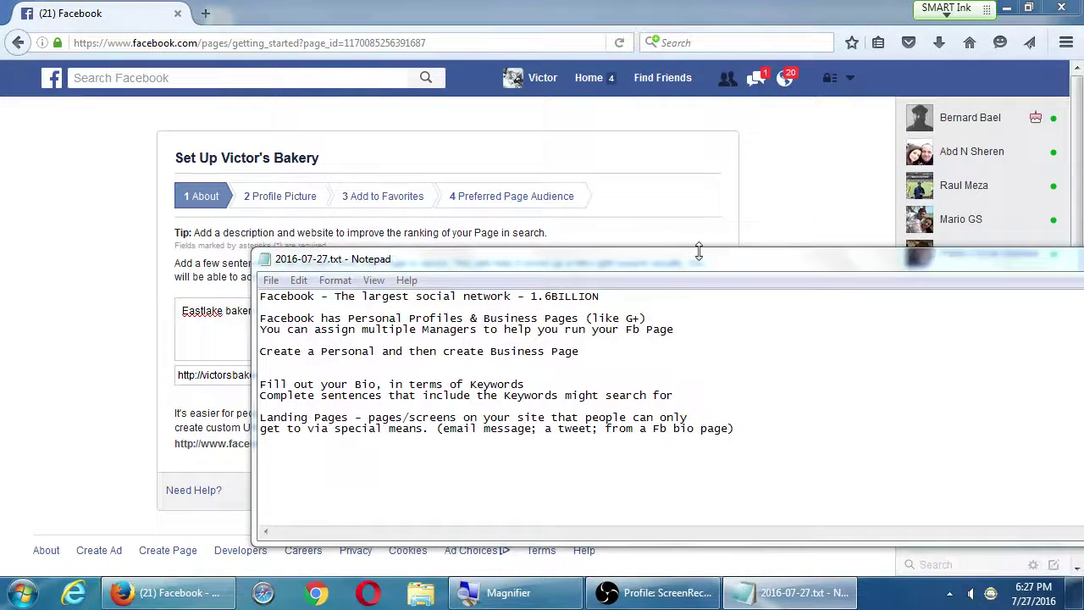
left_click_drag(716, 259, 707, 340)
left_click_drag(818, 341, 775, 527)
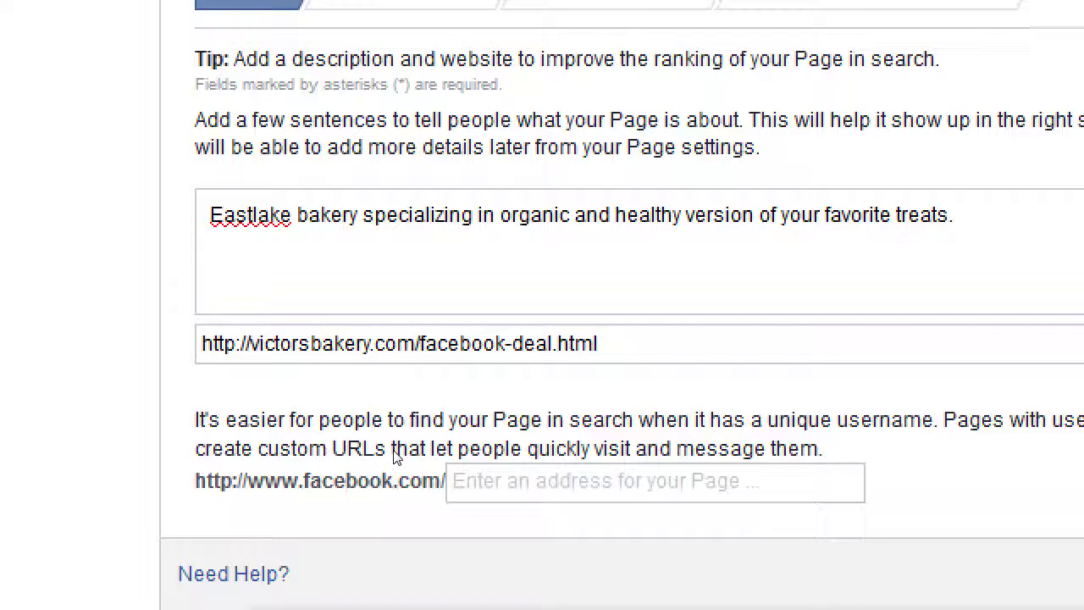
key("super+minus")
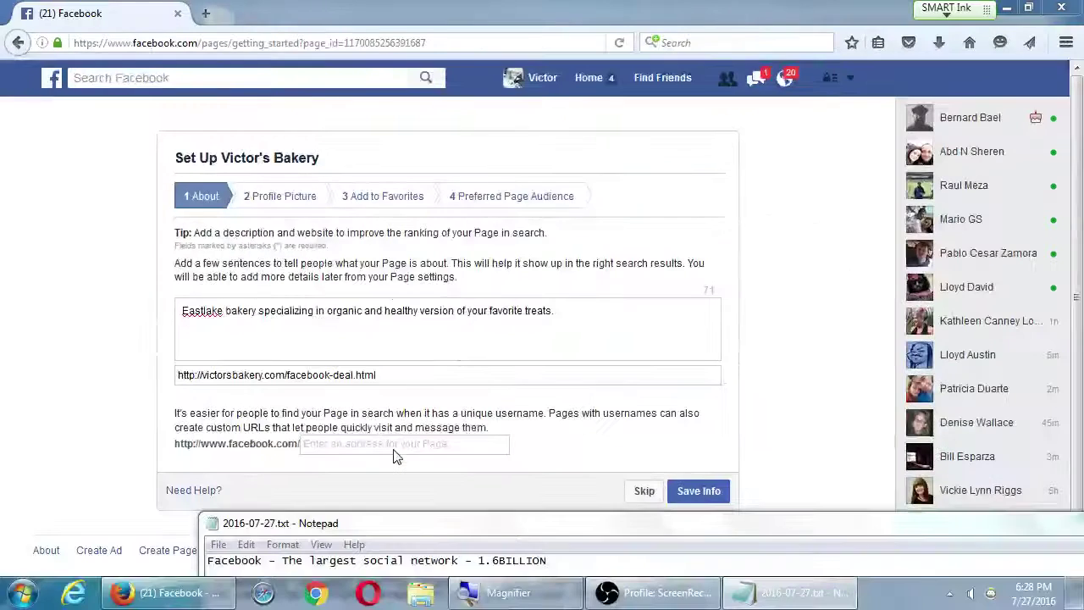
left_click_drag(428, 526, 370, 467)
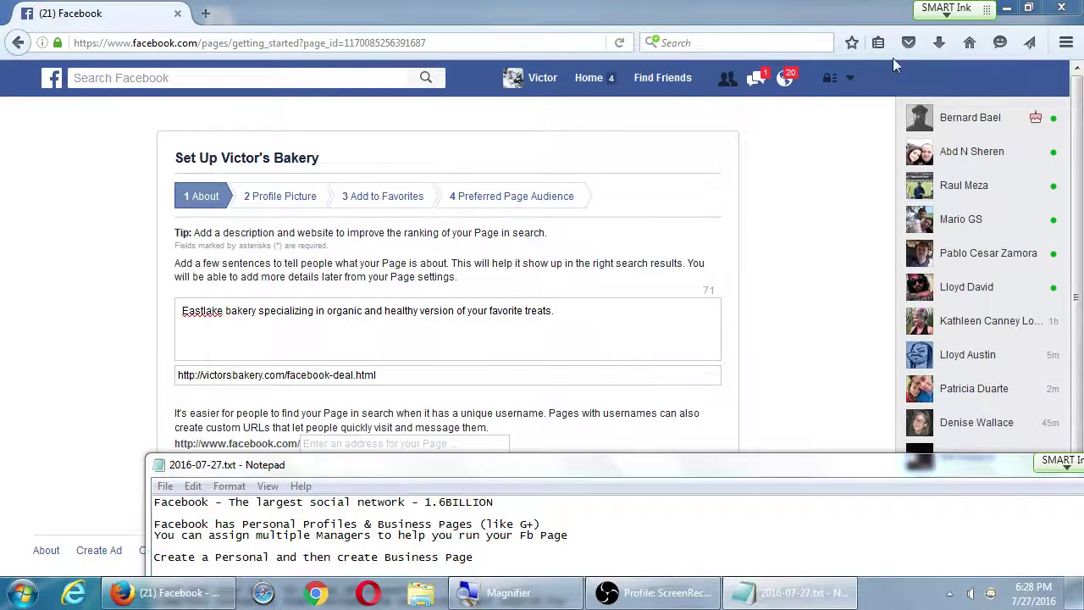
left_click_drag(948, 468, 913, 576)
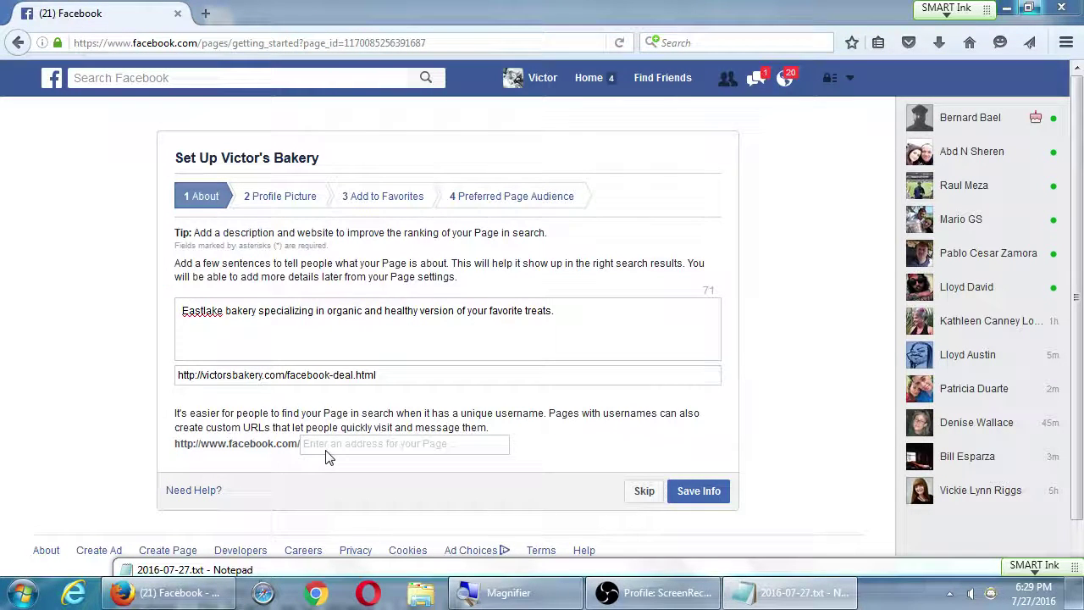
left_click_drag(653, 571, 472, 181)
left_click(975, 183)
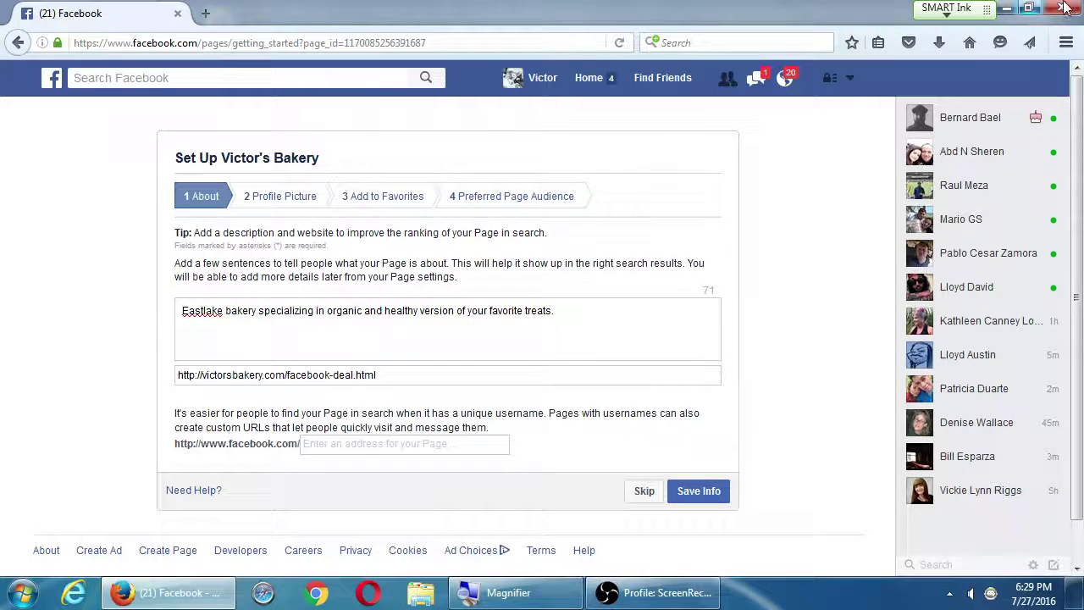
- Start Windows Task Manager, end the Facebook - Mozilla Firefox task, and close Task Manager
left_click(634, 593)
left_click(1024, 8)
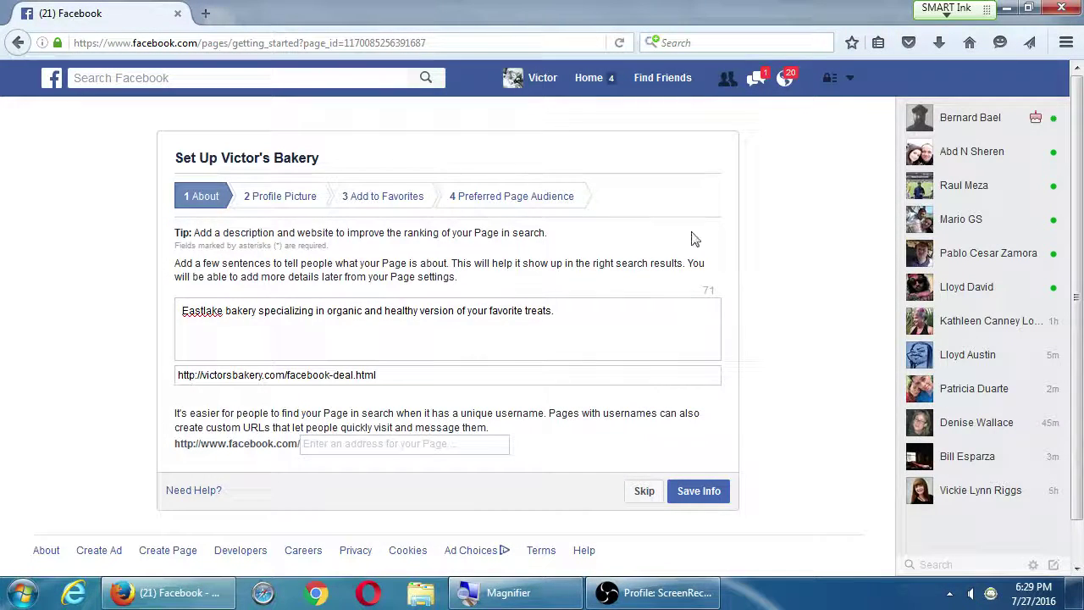
right_click(792, 593)
left_click(838, 557)
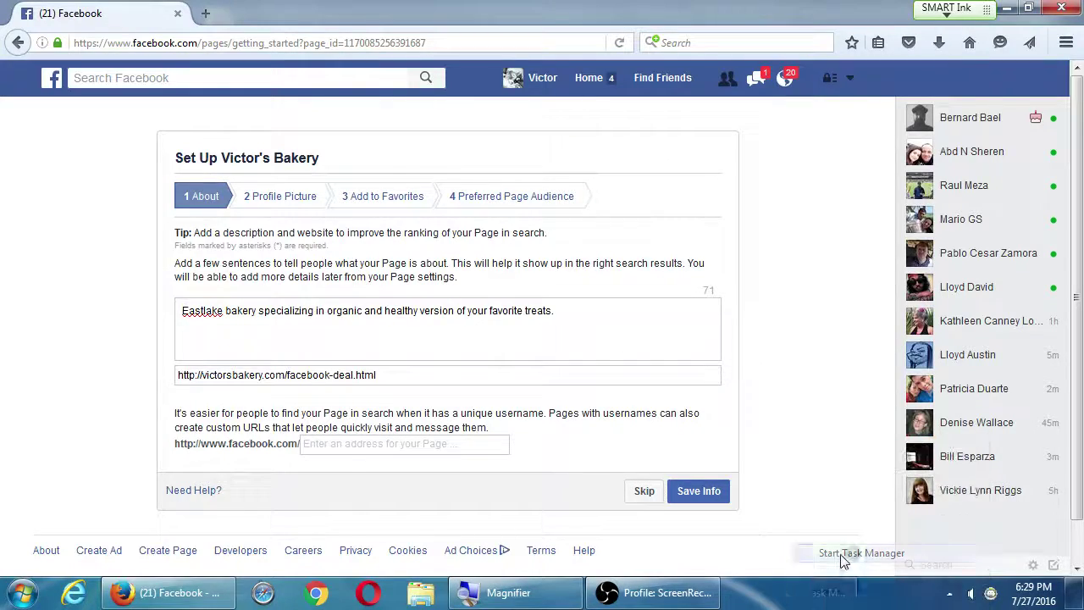
left_click_drag(151, 238, 179, 144)
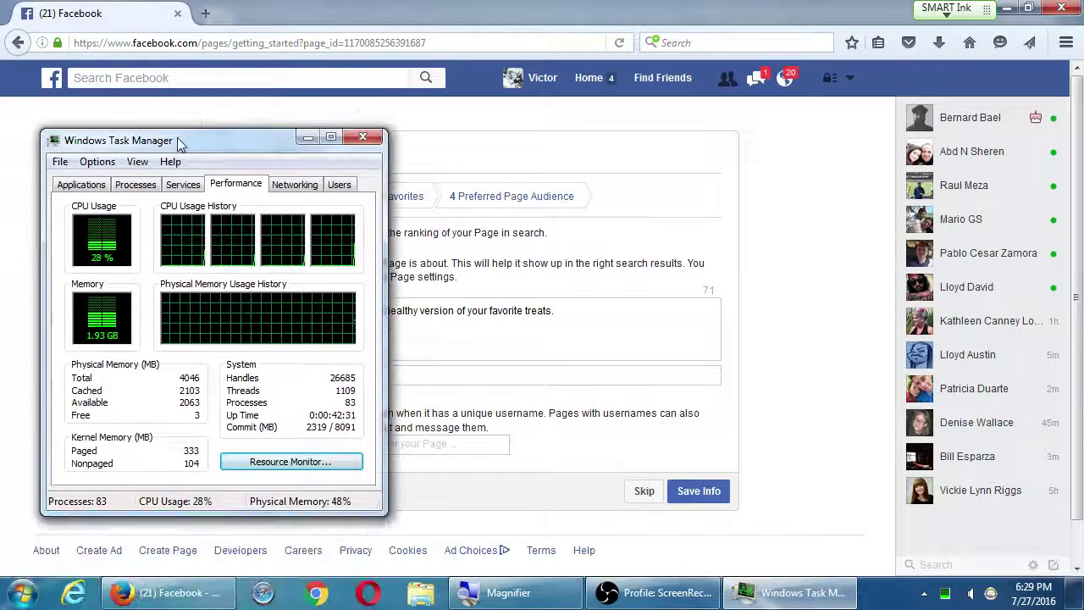
left_click(83, 186)
left_click(108, 237)
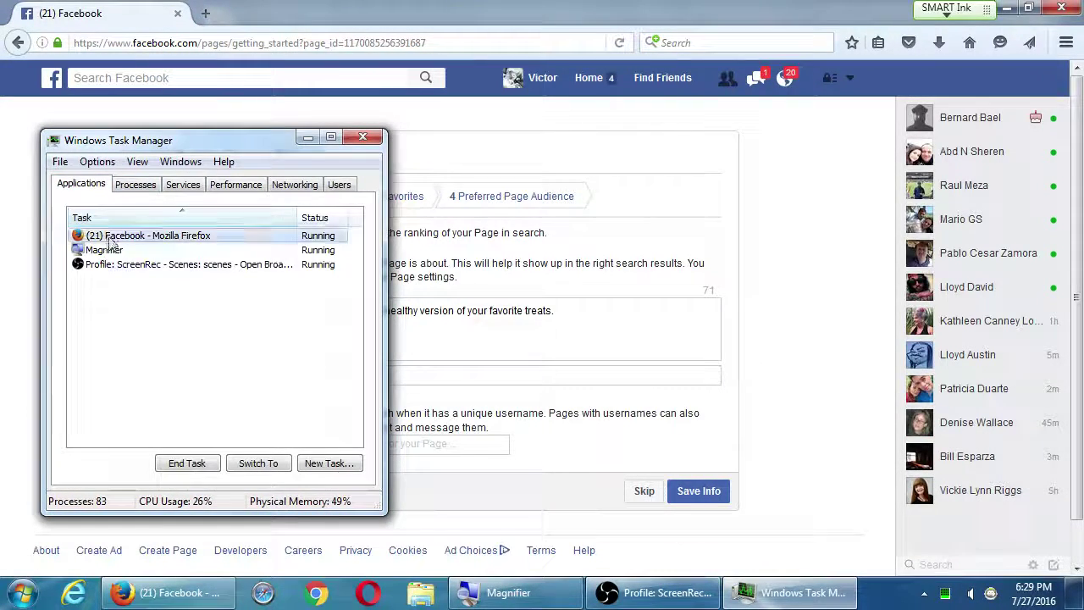
left_click(187, 463)
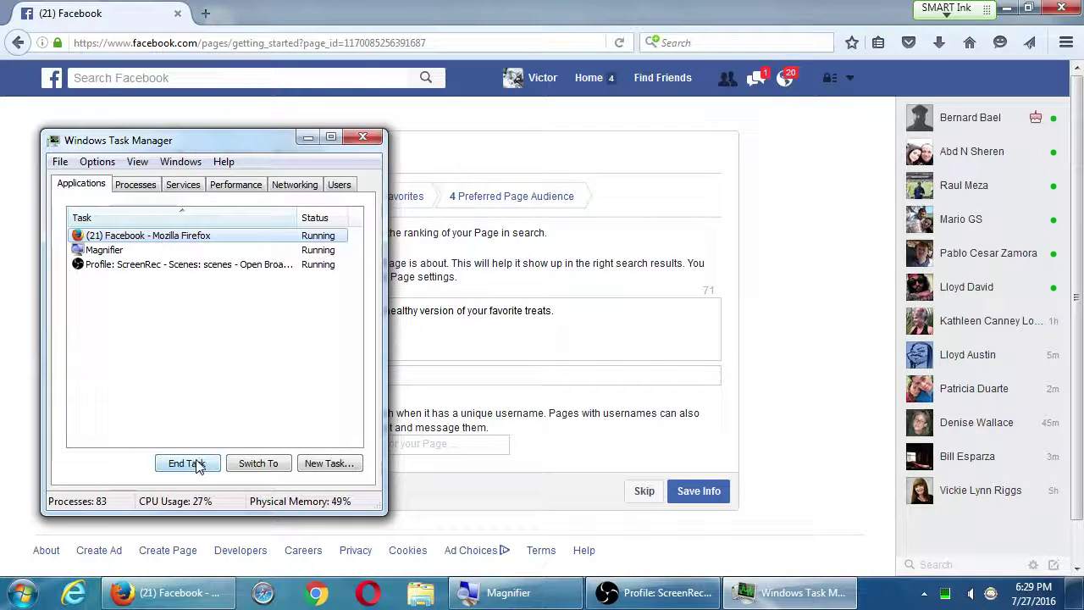
left_click(362, 136)
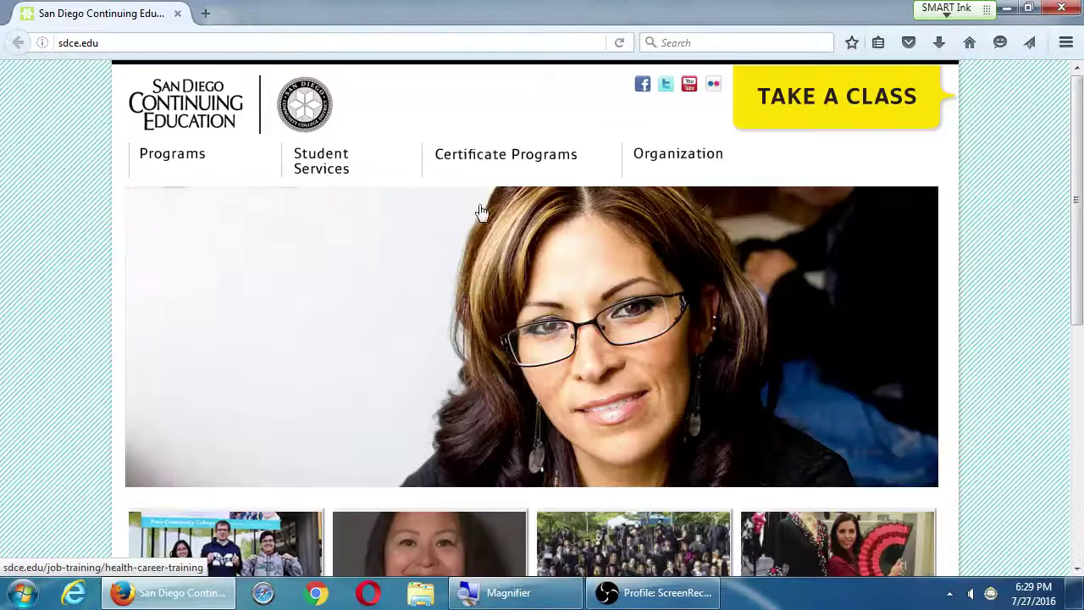
- Open the Take a Class schedule on sdce.edu and load facebook.com in the same tab
left_click(826, 96)
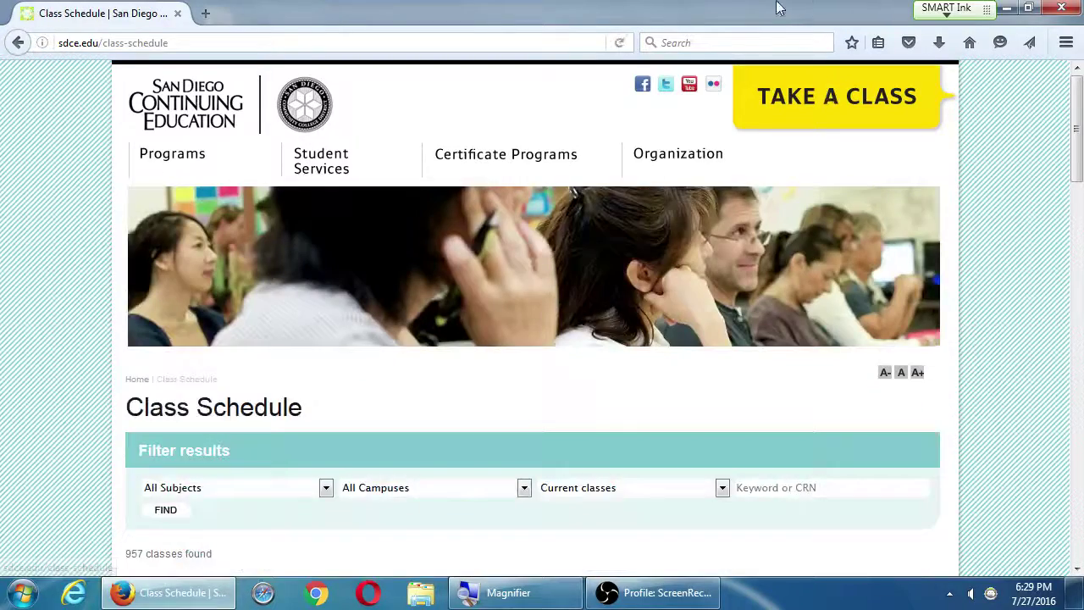
left_click(419, 40)
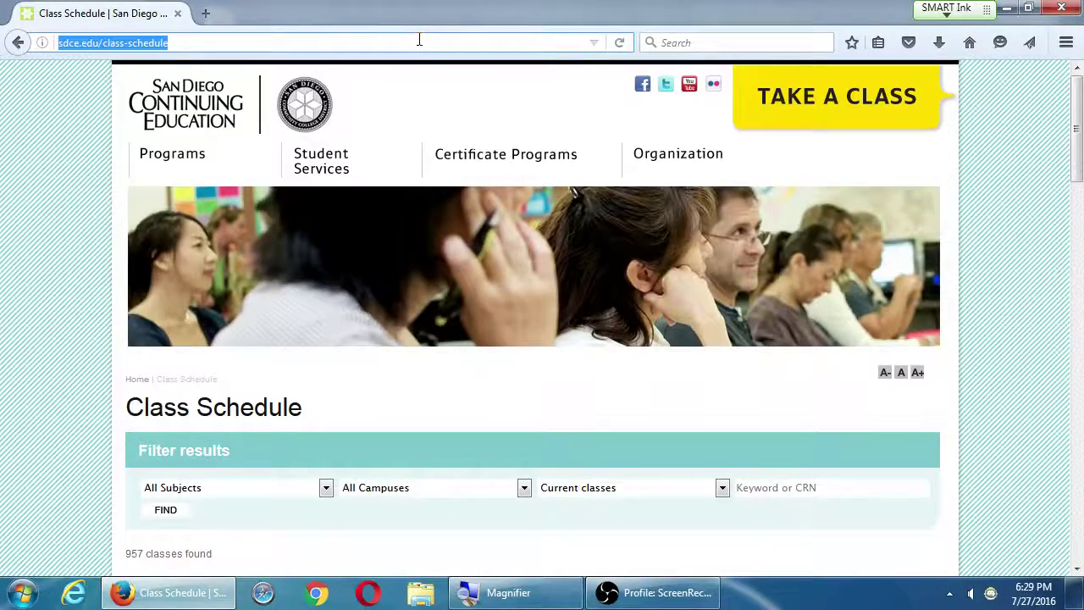
type("face")
key("Return")
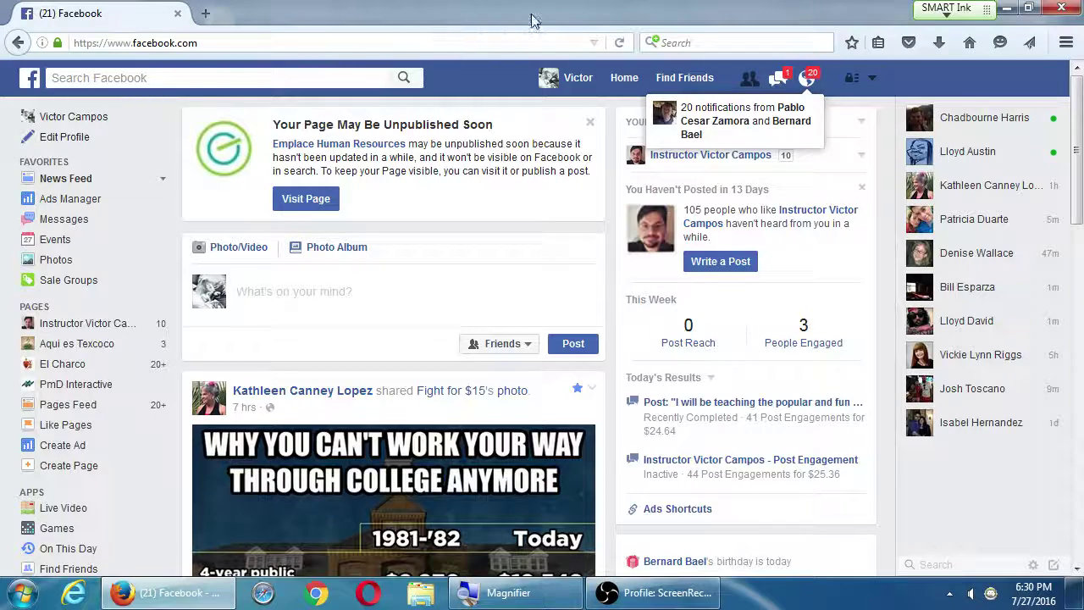
- Open the full list of the account's Facebook Pages and start creating a new Page
left_click(871, 82)
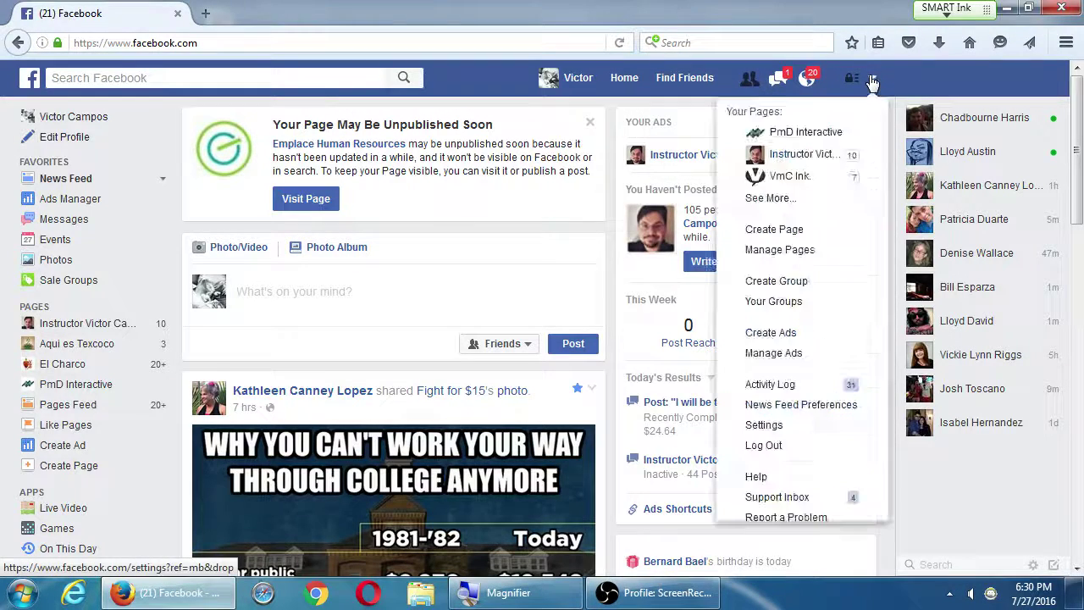
left_click(819, 209)
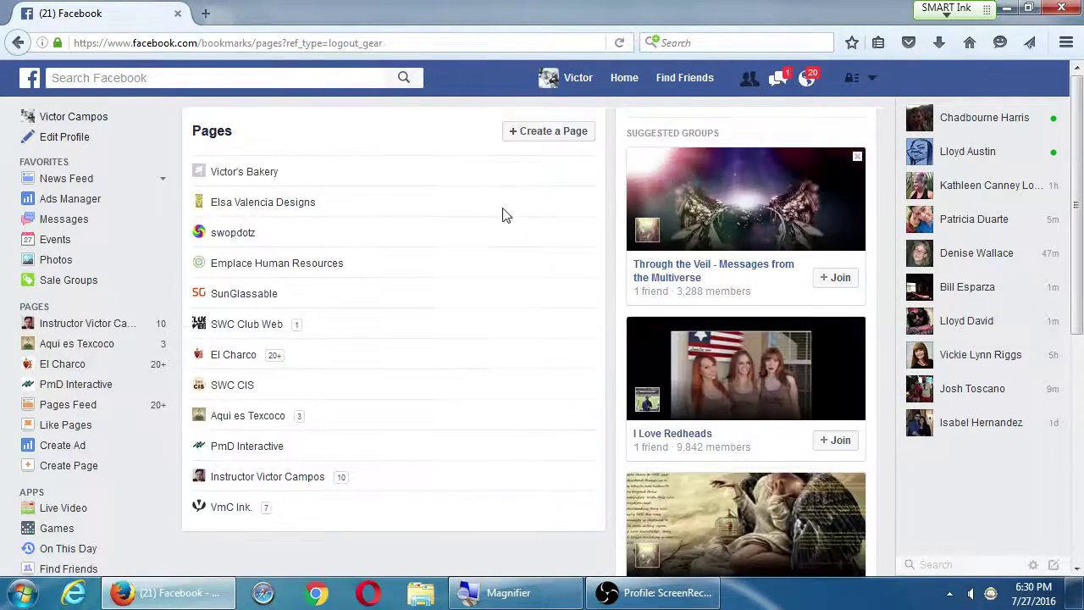
left_click(559, 144)
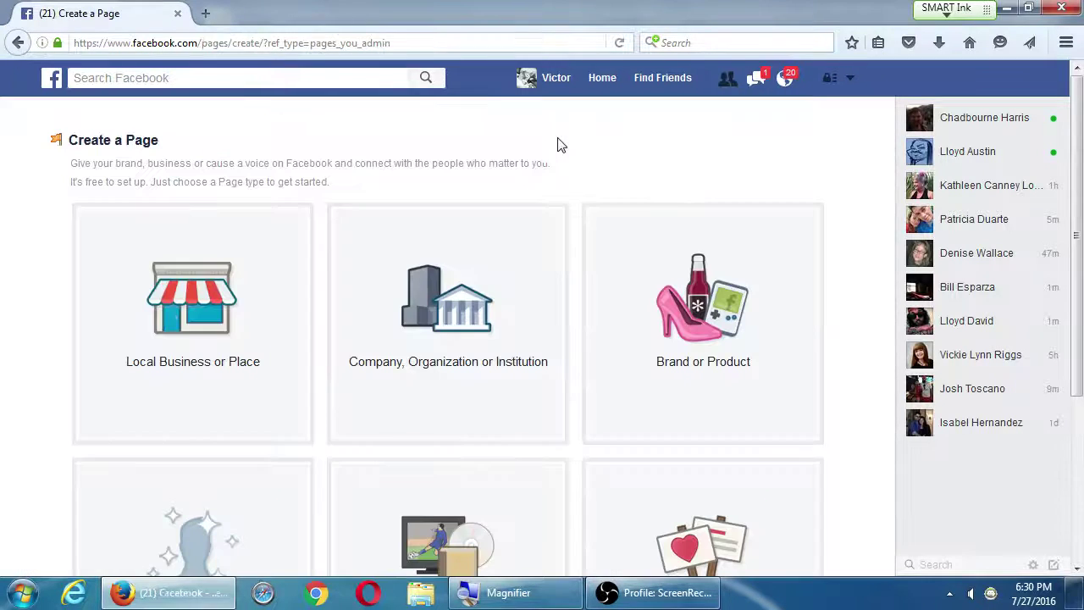
- Submit a new Company, Organization or Institution Page in the Food/Beverages category with the name Victor's Bakery
left_click(419, 328)
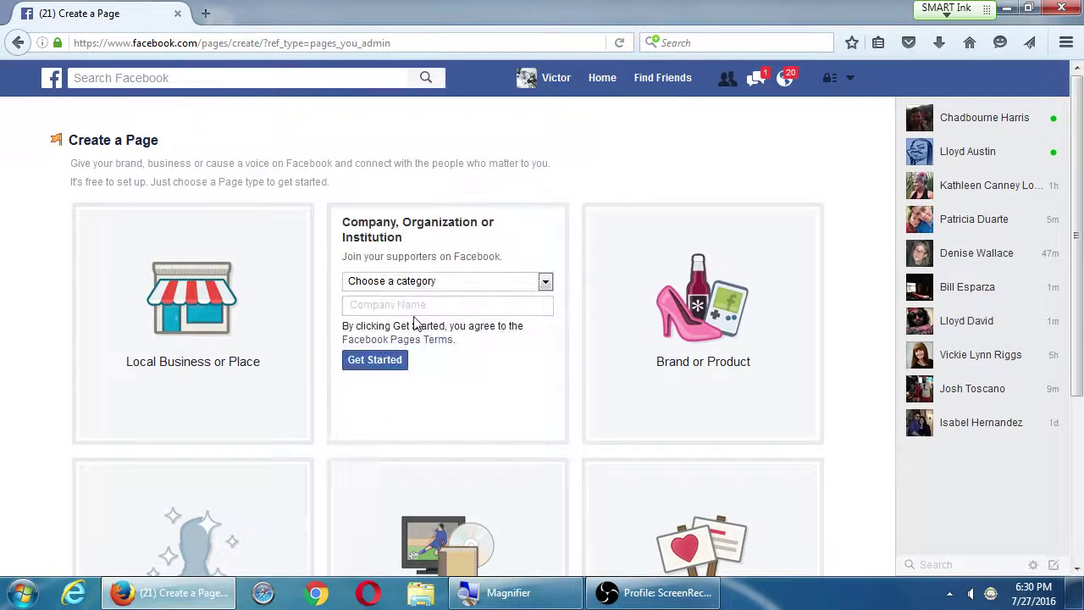
left_click(441, 280)
left_click(547, 463)
scroll(547, 463, "down", 1)
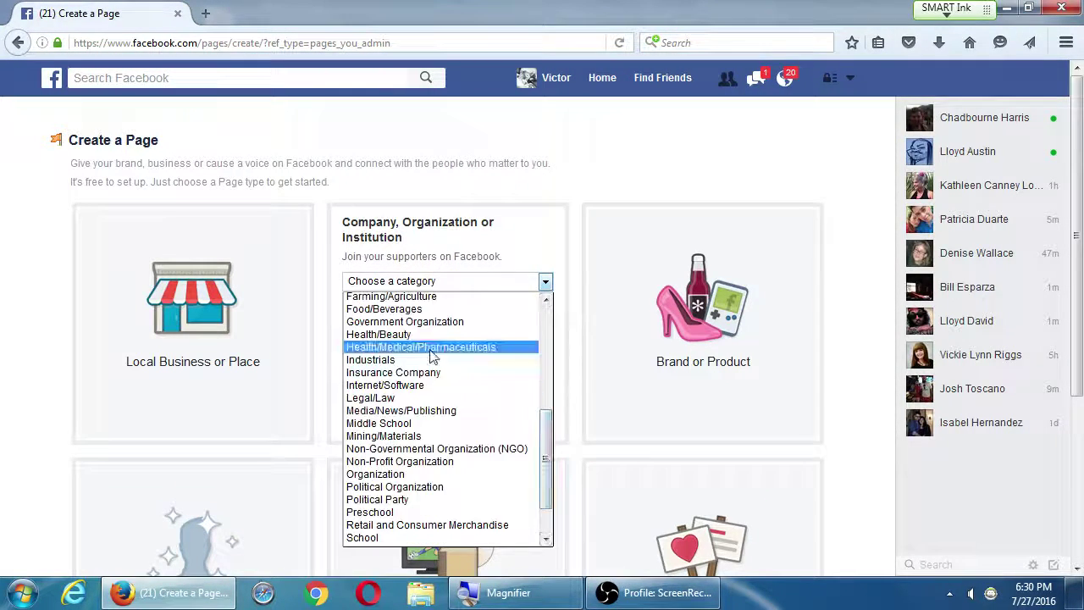
left_click(413, 309)
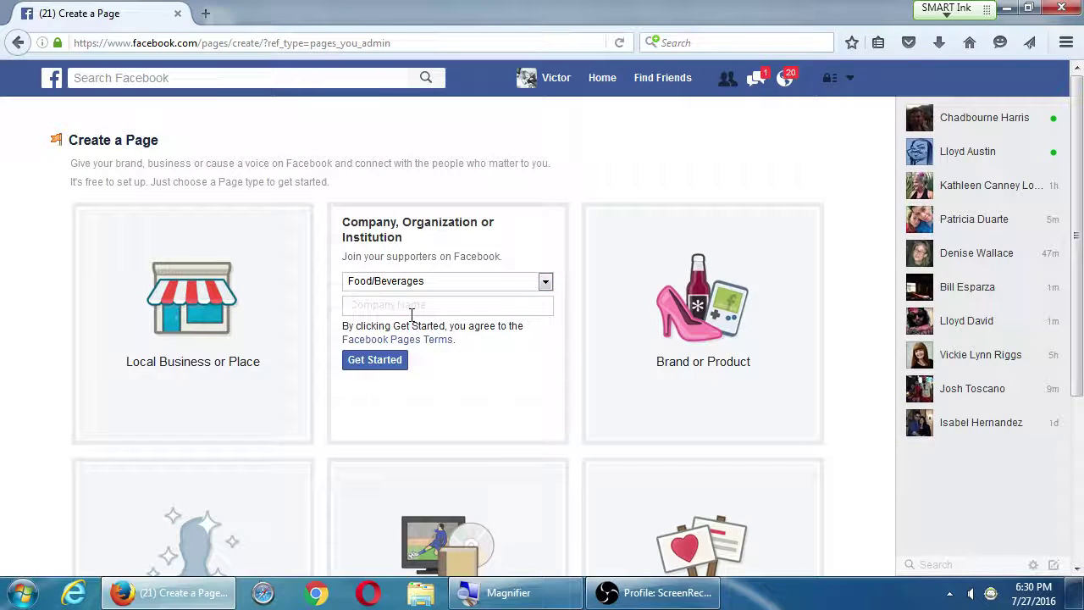
type("Victor")
left_click(410, 325)
left_click(392, 359)
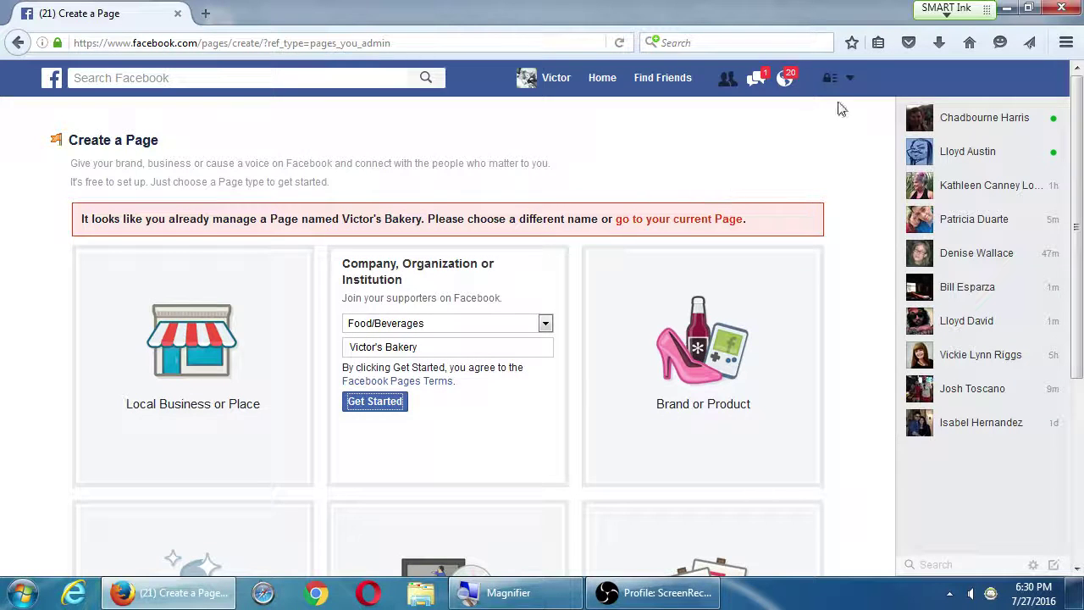
- Resubmit the Page with the company name Victor's Bakery II and save "dsvsfdasefsdafdsafdsa" as its About description
left_click(467, 354)
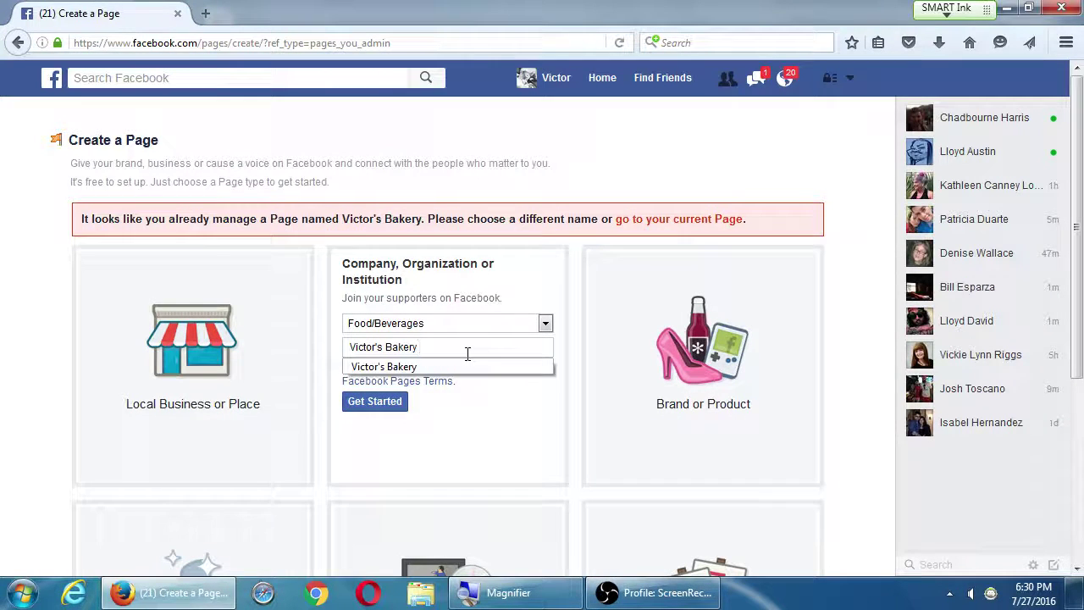
type("II")
left_click(359, 400)
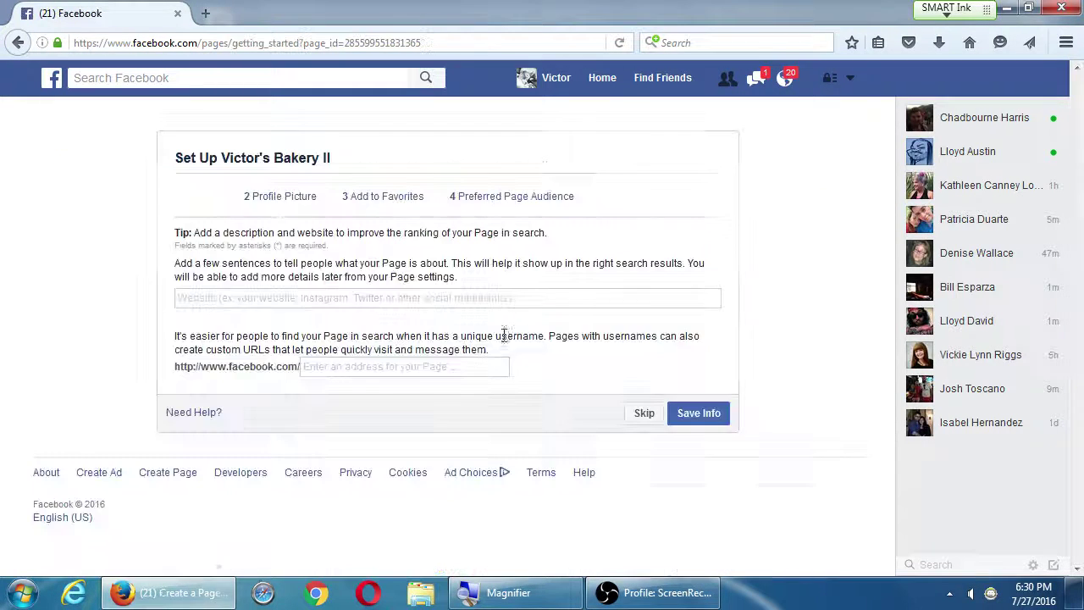
type("dsvsfdasefsdafdsafdsa")
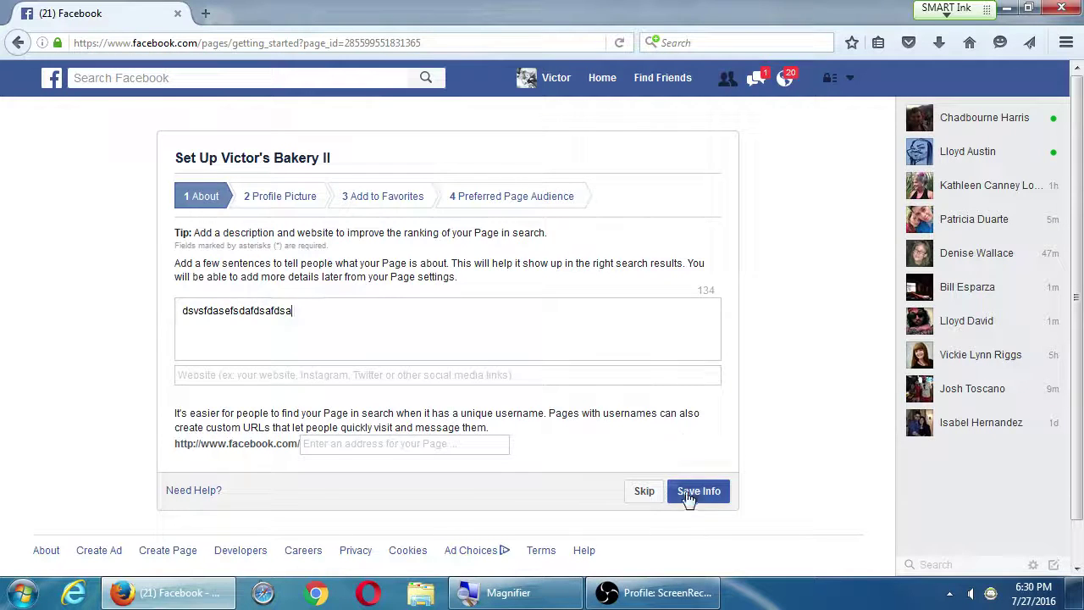
left_click(718, 493)
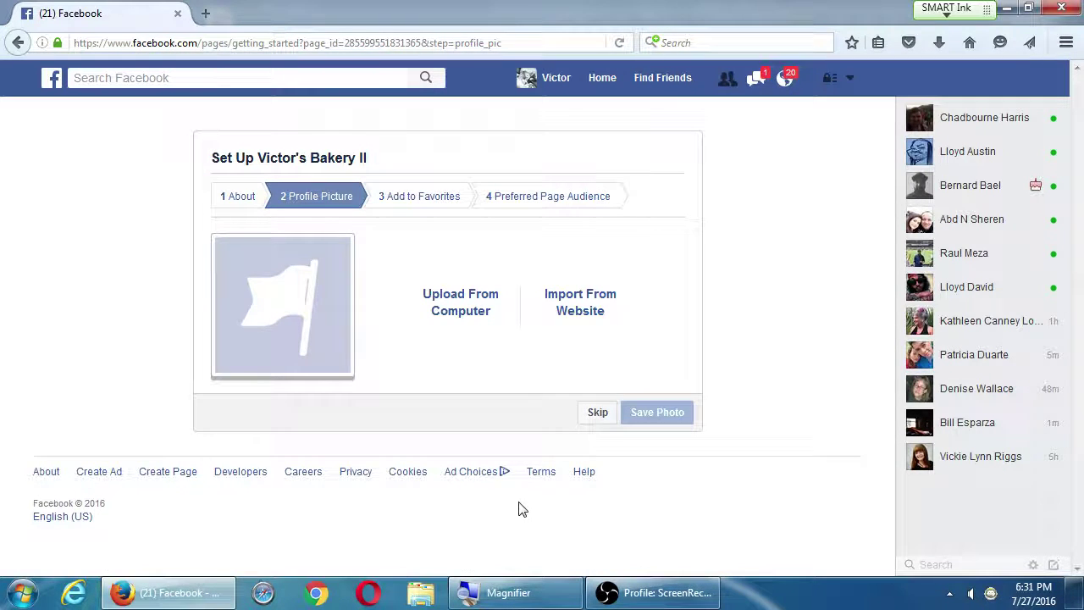
- Open the notes file 2016-07-27.txt from the desktop, reposition its window and magnify the screen
key("super+d")
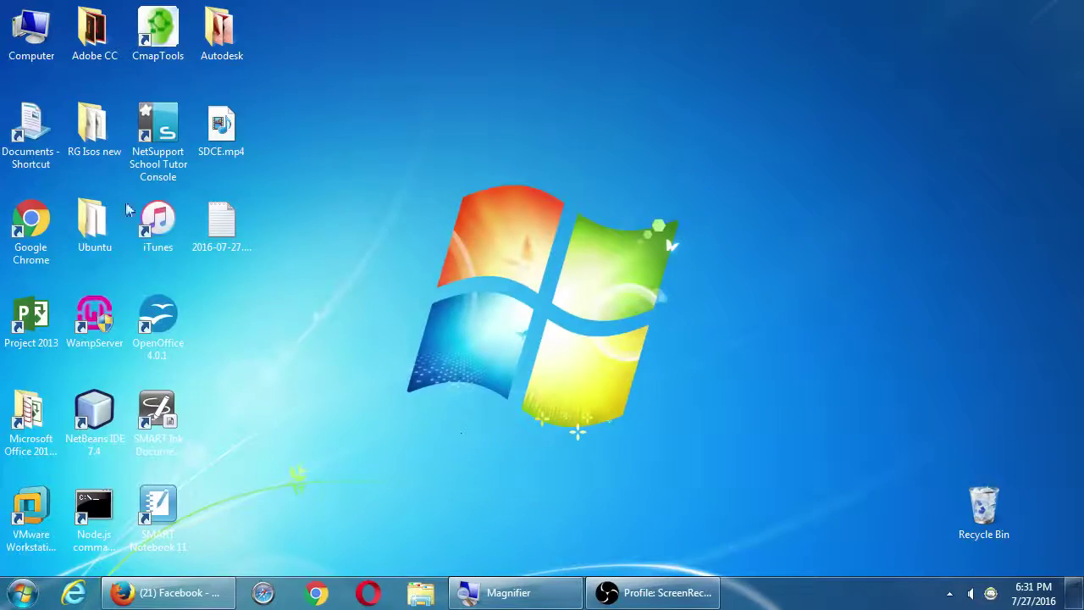
double_click(221, 227)
left_click_drag(263, 195, 475, 200)
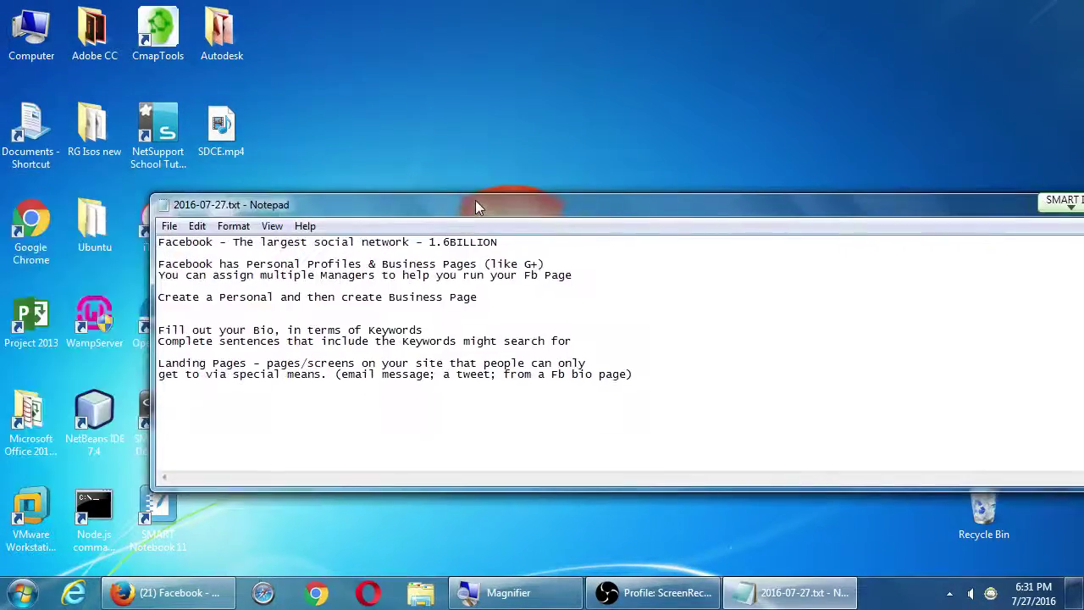
key("super+plus")
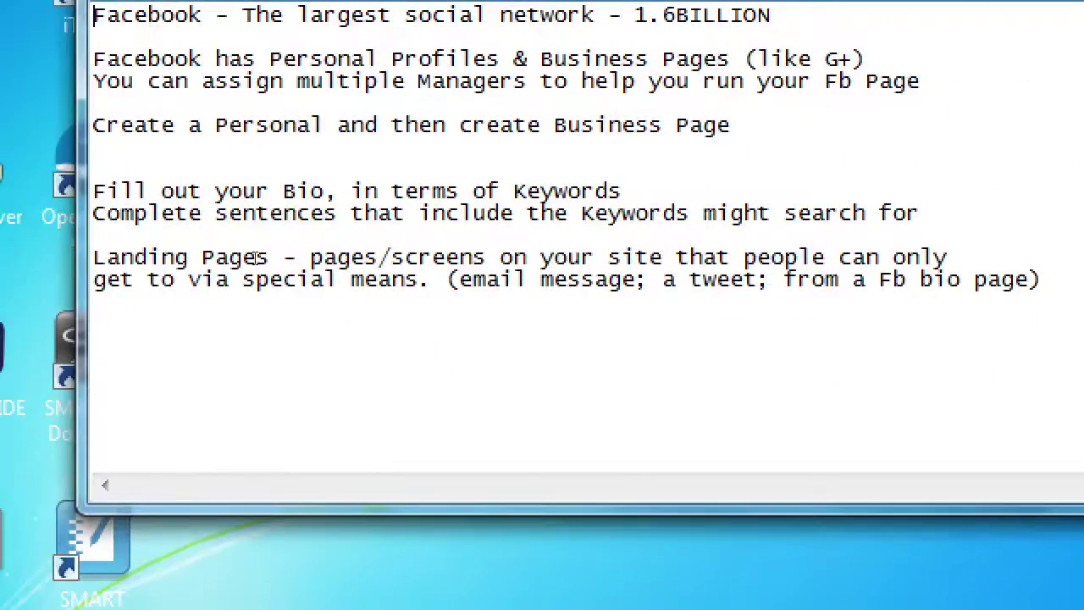
- Add the line "Add your company logo - should be a square" below the landing pages note, separated by a blank line
key("ctrl+End")
key("Up")
key("Return")
key("Return")
key("Return")
key("BackSpace")
type("Add your compan")
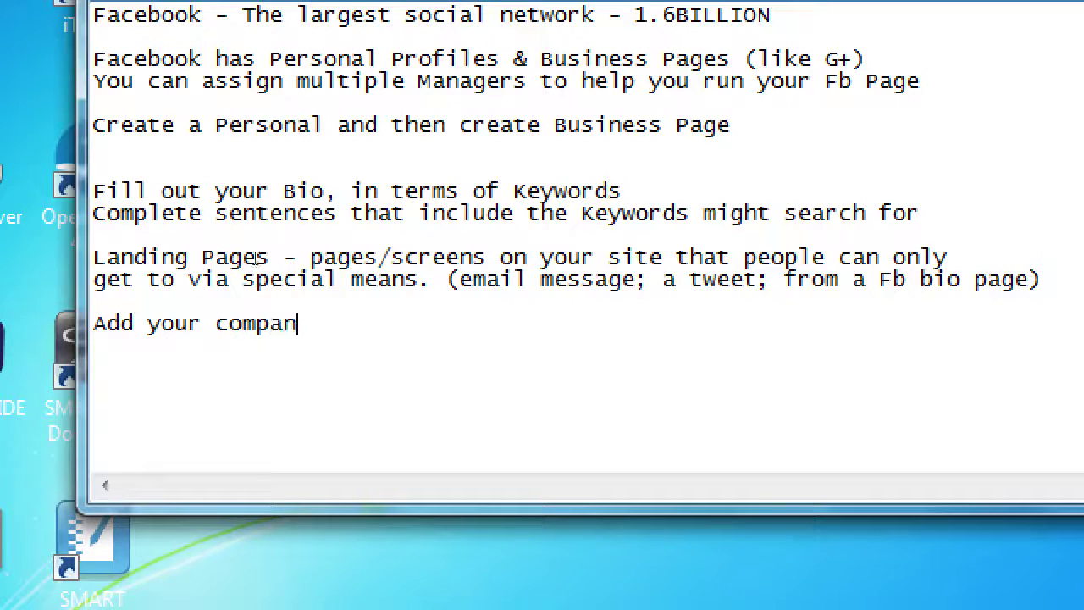
type("y logo - shou")
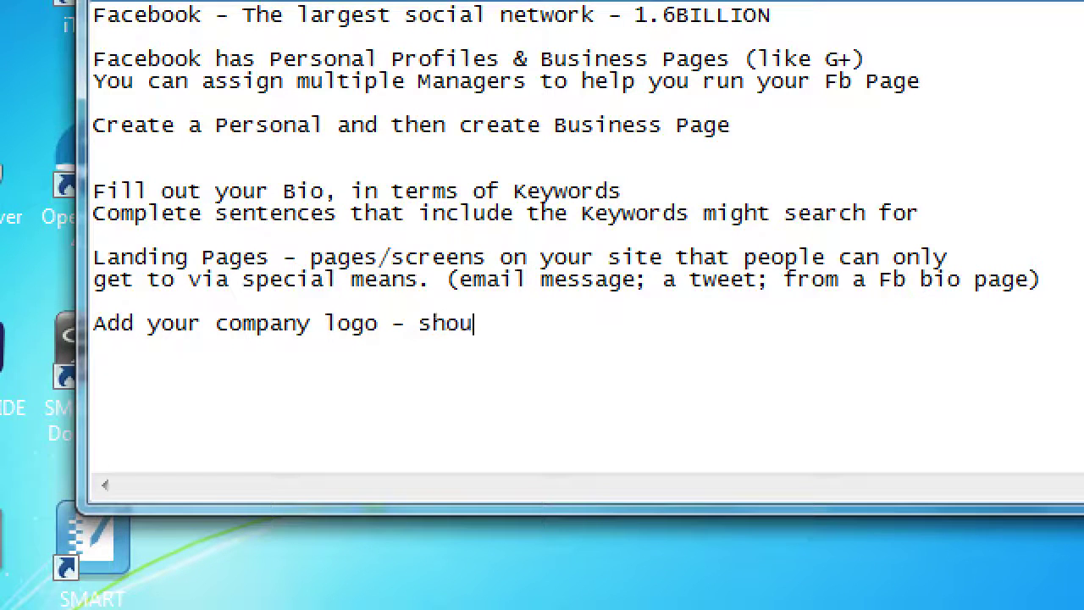
type("ld be a square")
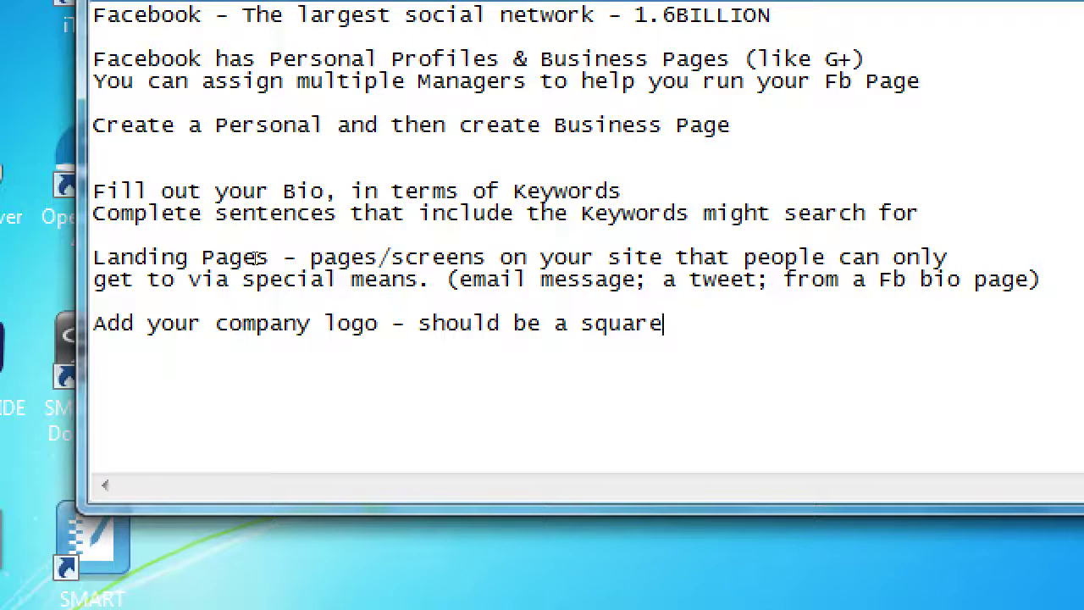
key("super+minus")
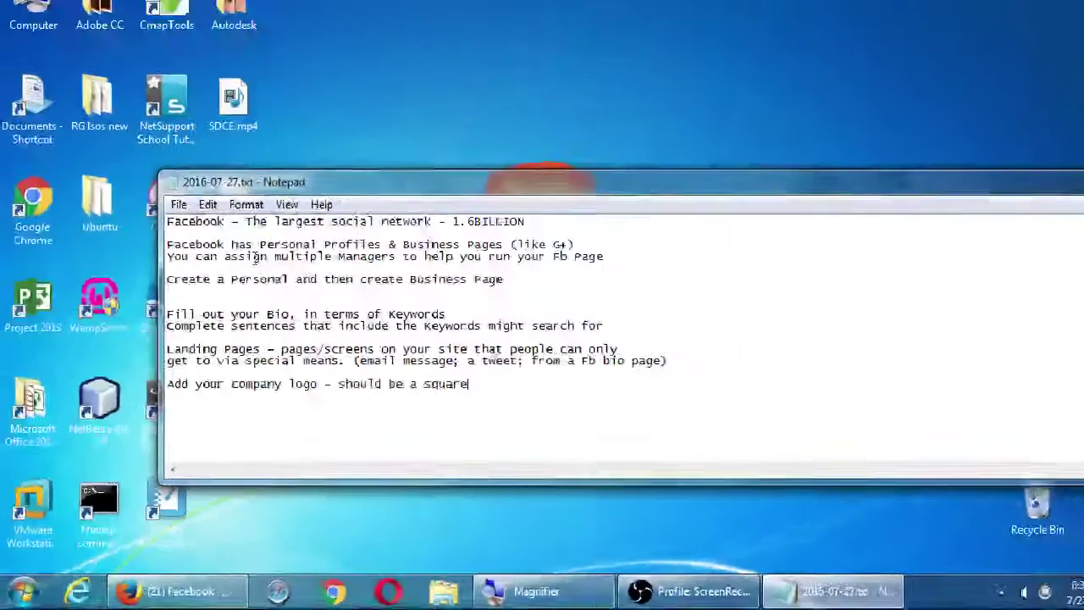
- Return to the Page setup in Firefox and skip the Profile Picture stage
left_click(140, 586)
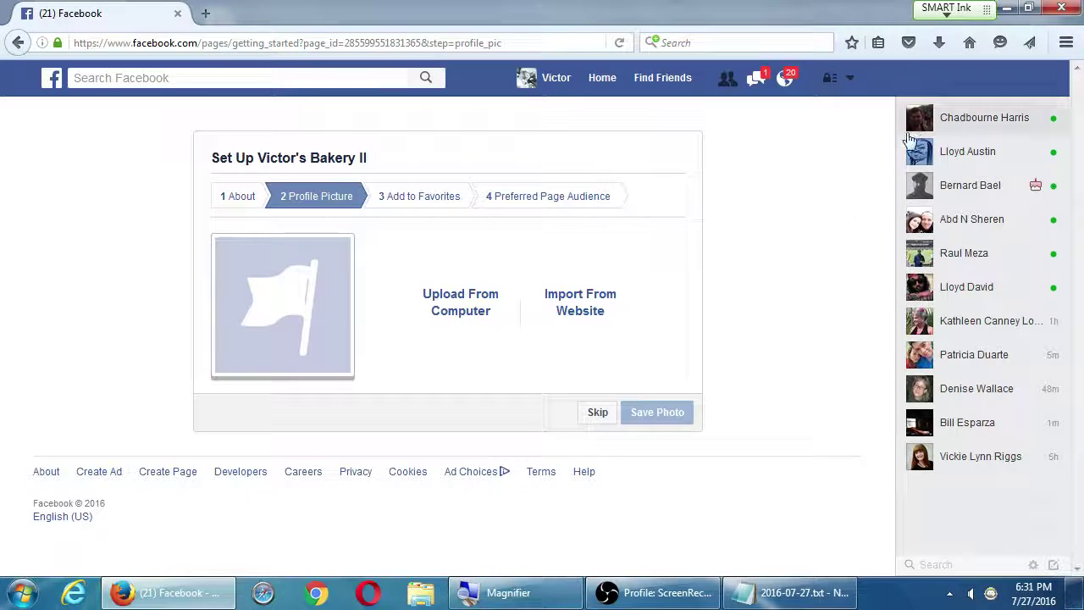
left_click(600, 413)
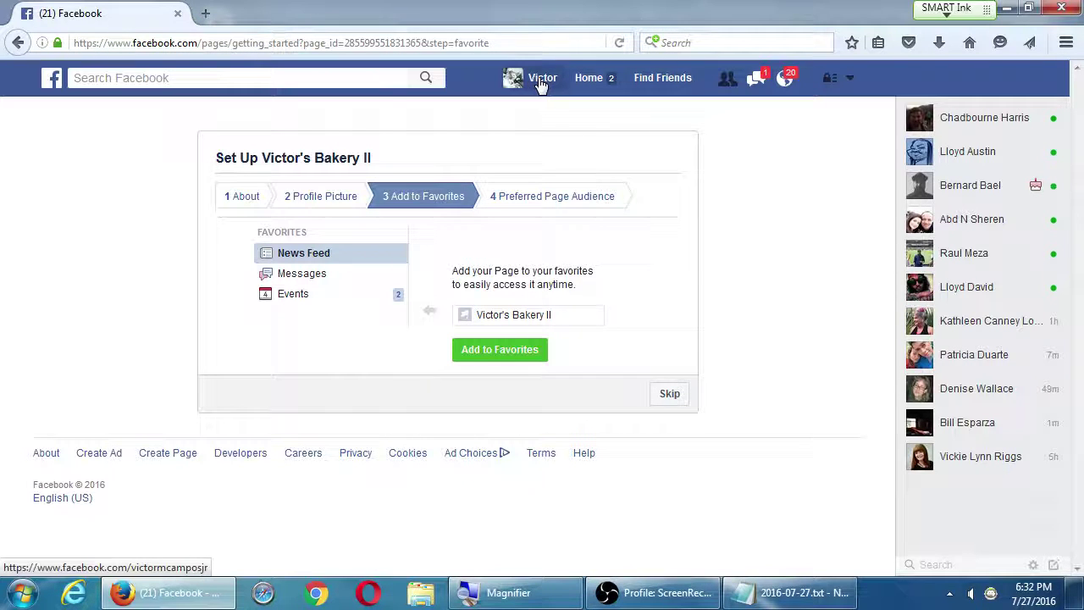
- Examine the account menu with its managed Pages and page creation options, and close it
left_click(851, 80)
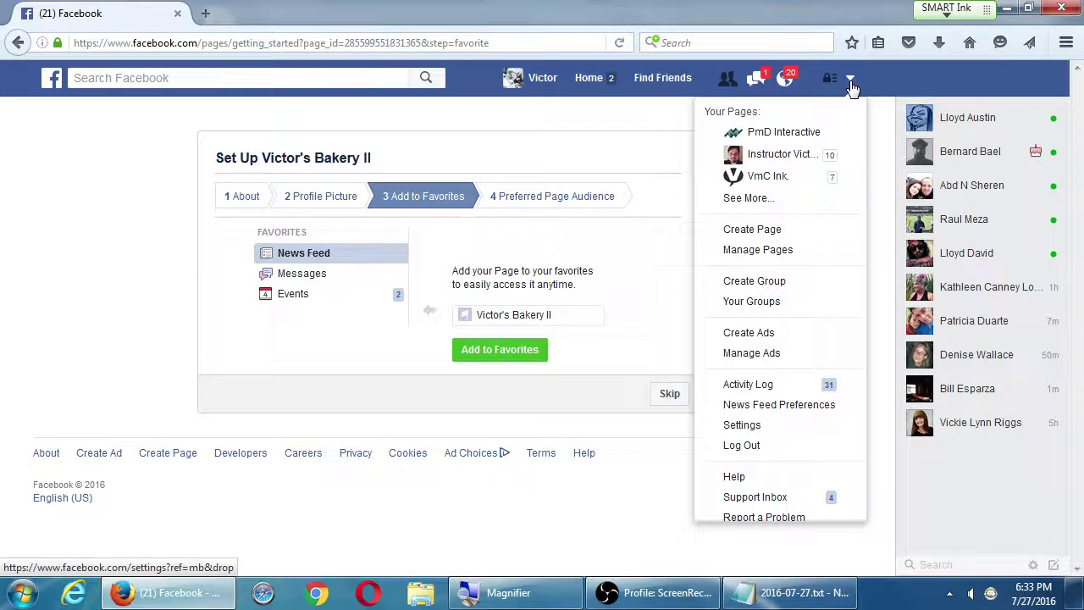
left_click(850, 80)
left_click(850, 80)
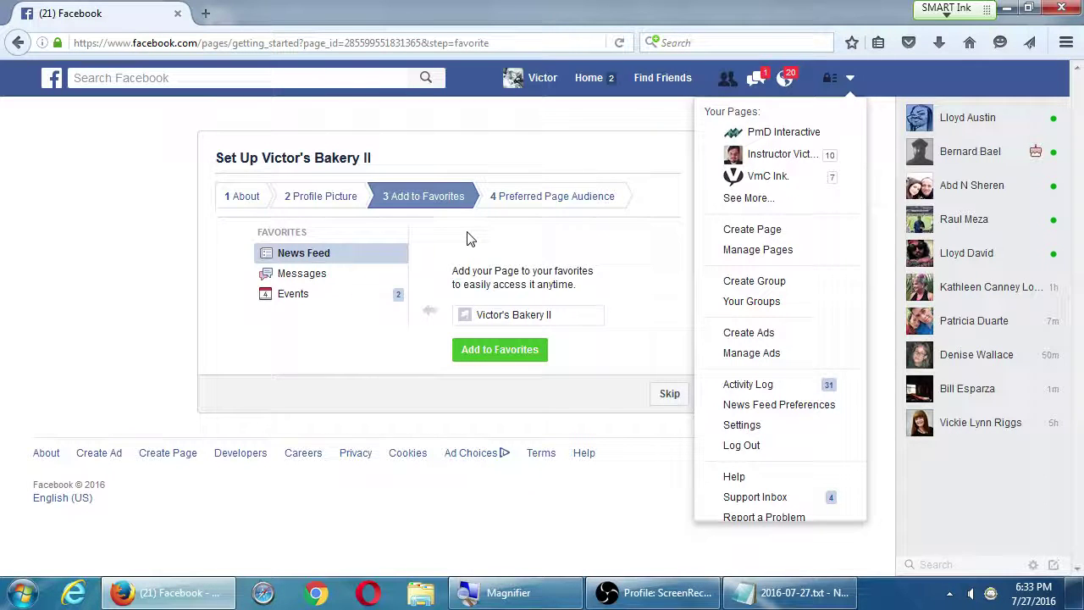
left_click(851, 80)
left_click(852, 82)
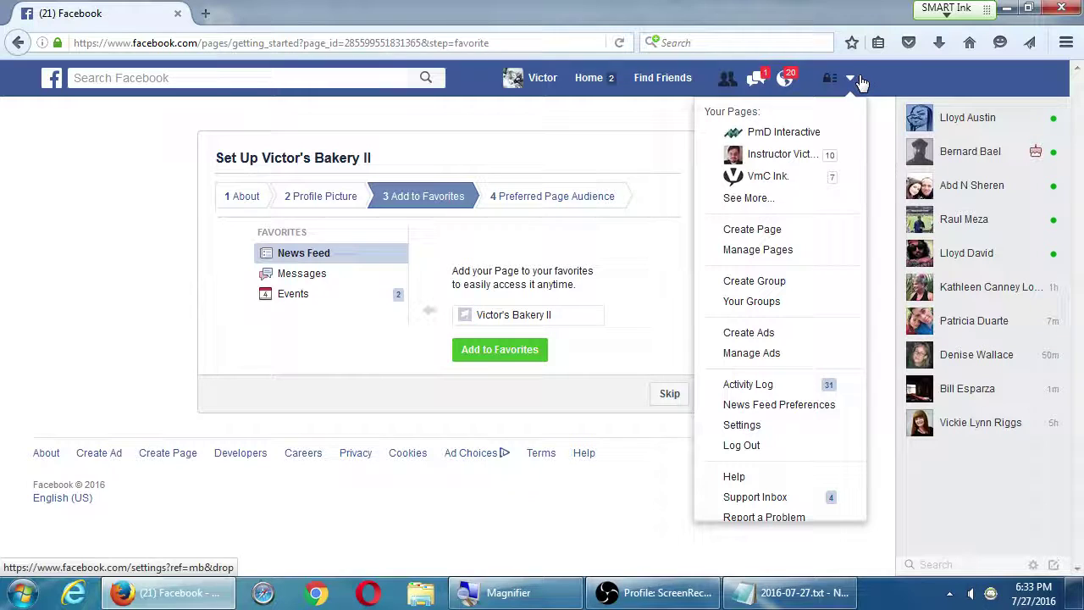
left_click(573, 152)
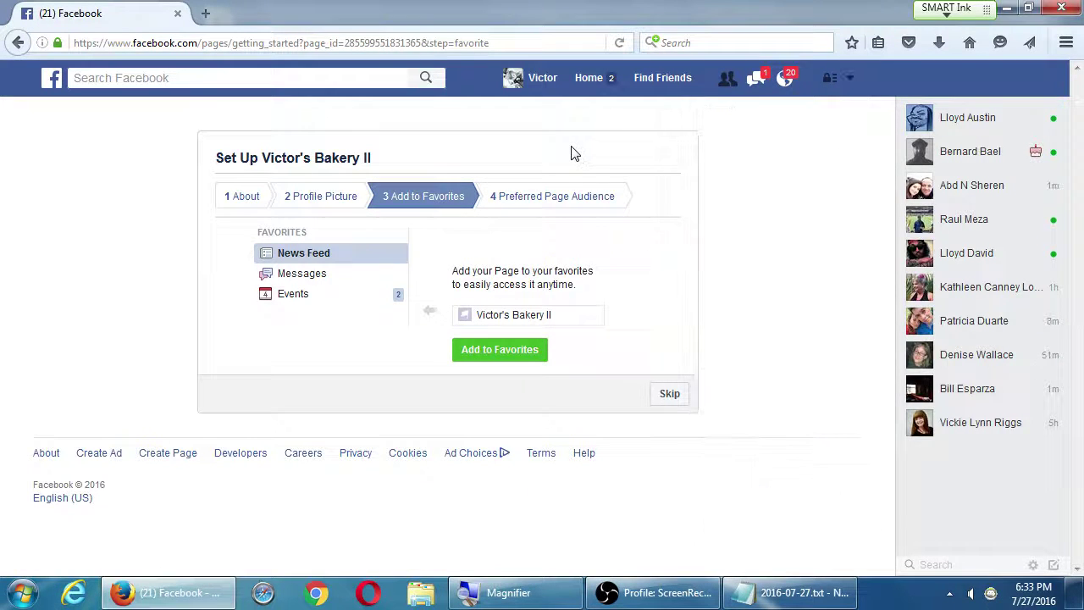
- Skip the Add to Favorites stage and review the Locations audience choices, keeping Everyone in this location
left_click(668, 394)
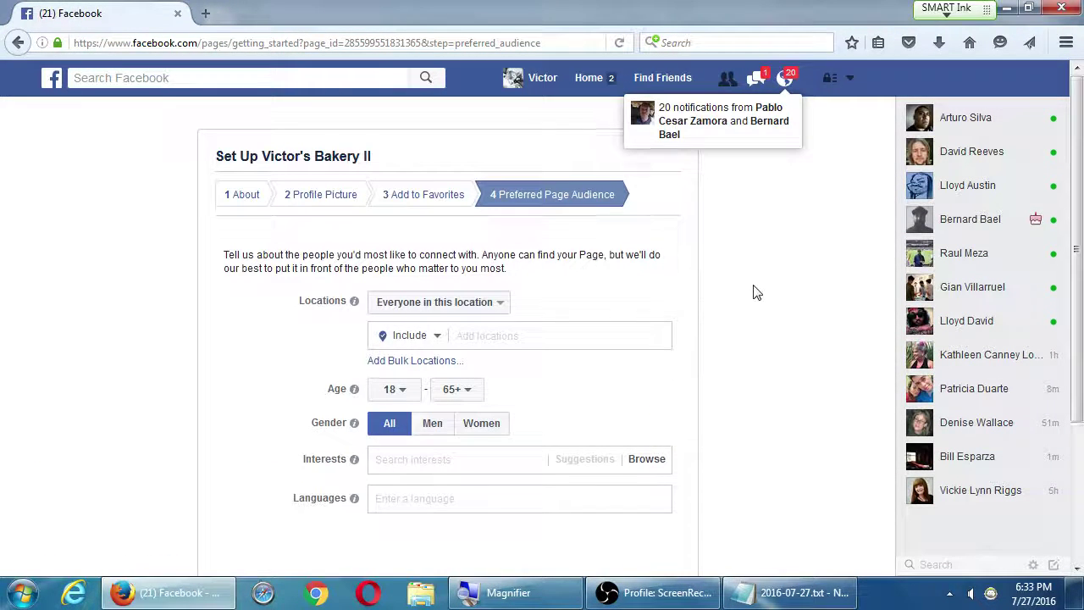
scroll(742, 292, "down", 1)
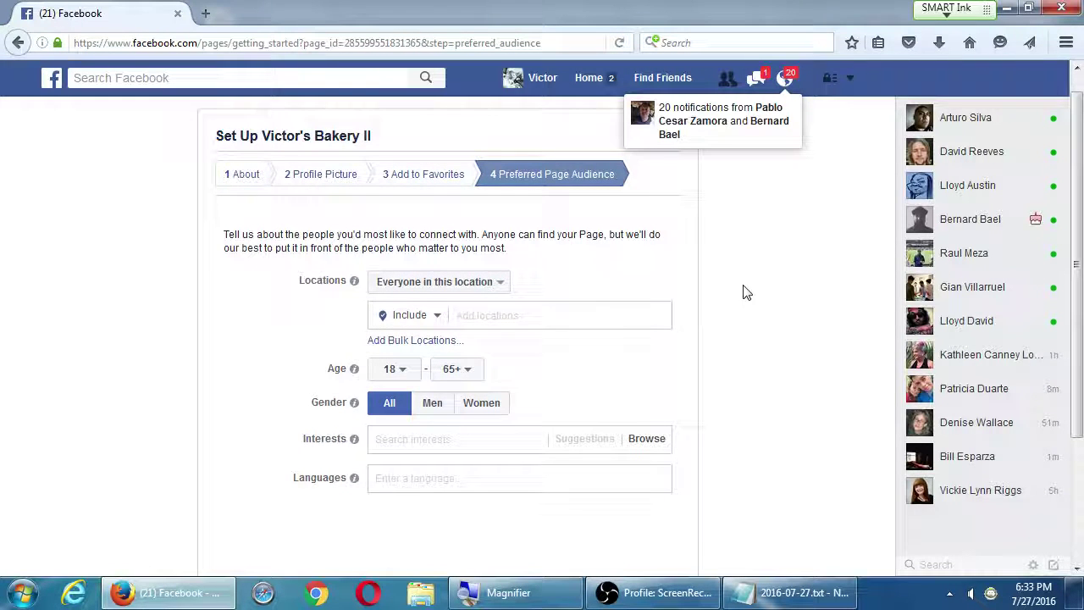
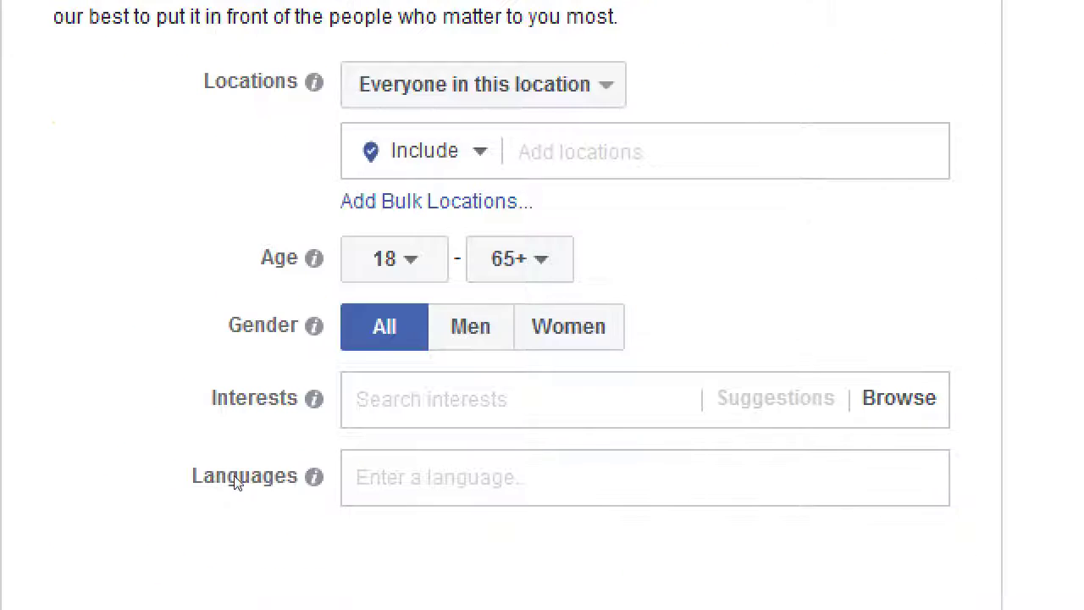
key("Tab")
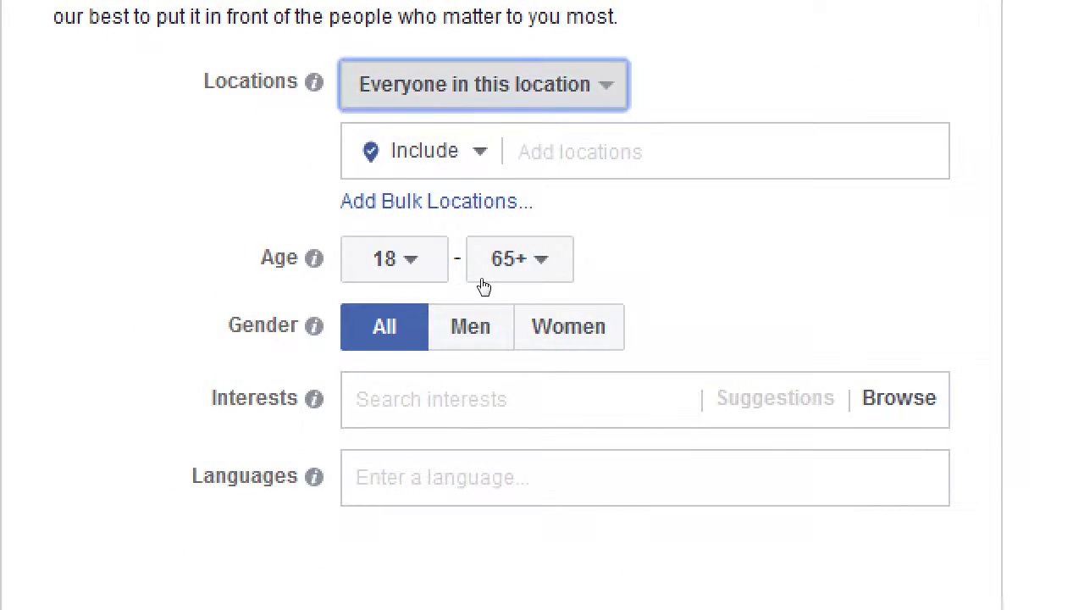
key("space")
key("Down")
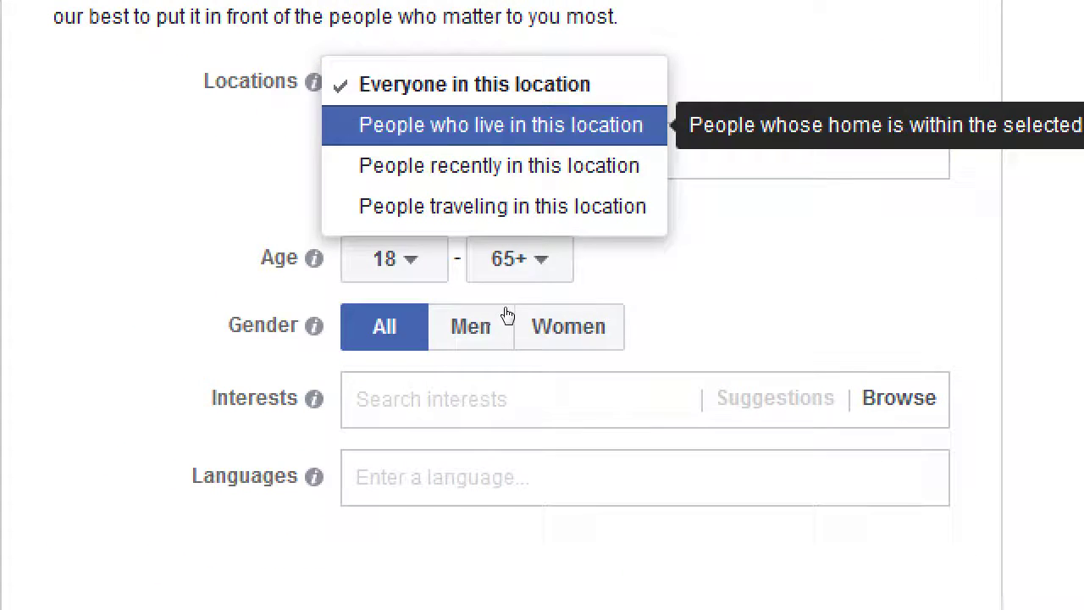
key("Down")
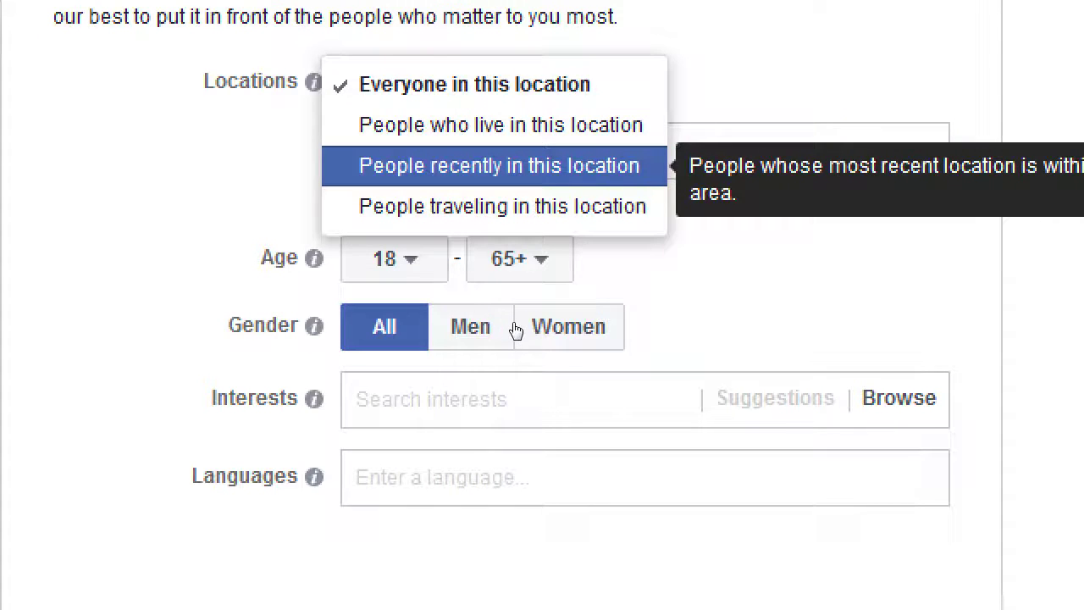
key("Down")
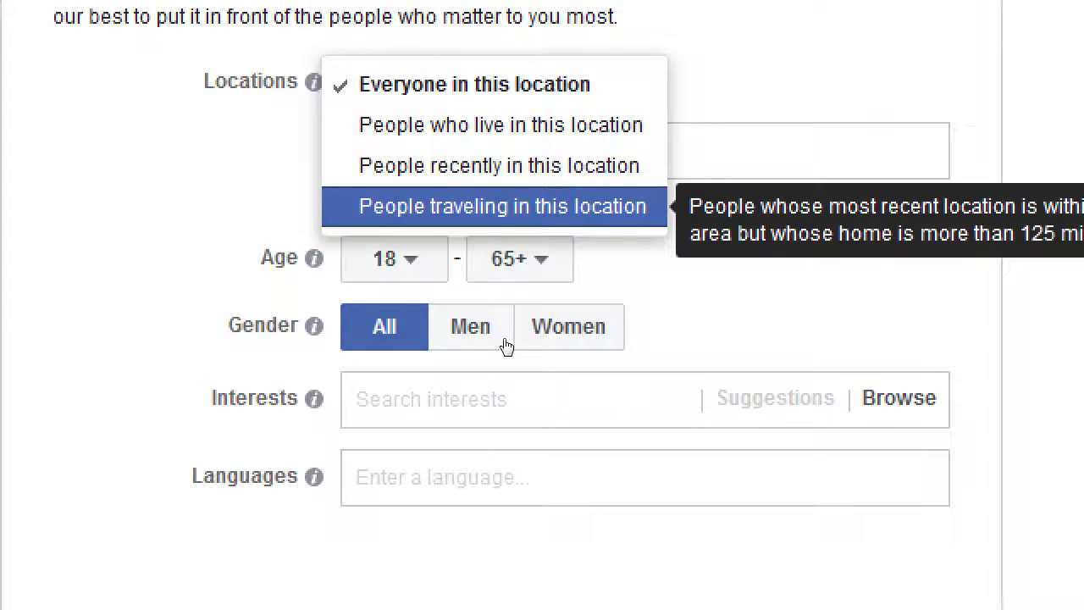
key("Up")
key("Escape")
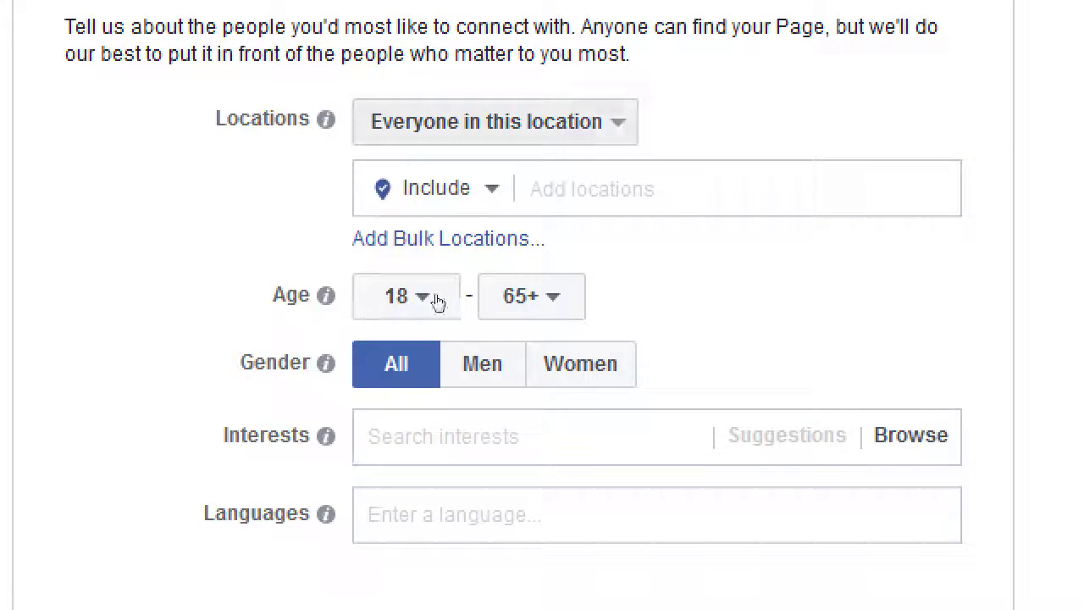
- Include San Diego, California, United States as a location for the preferred Page audience
key("Tab")
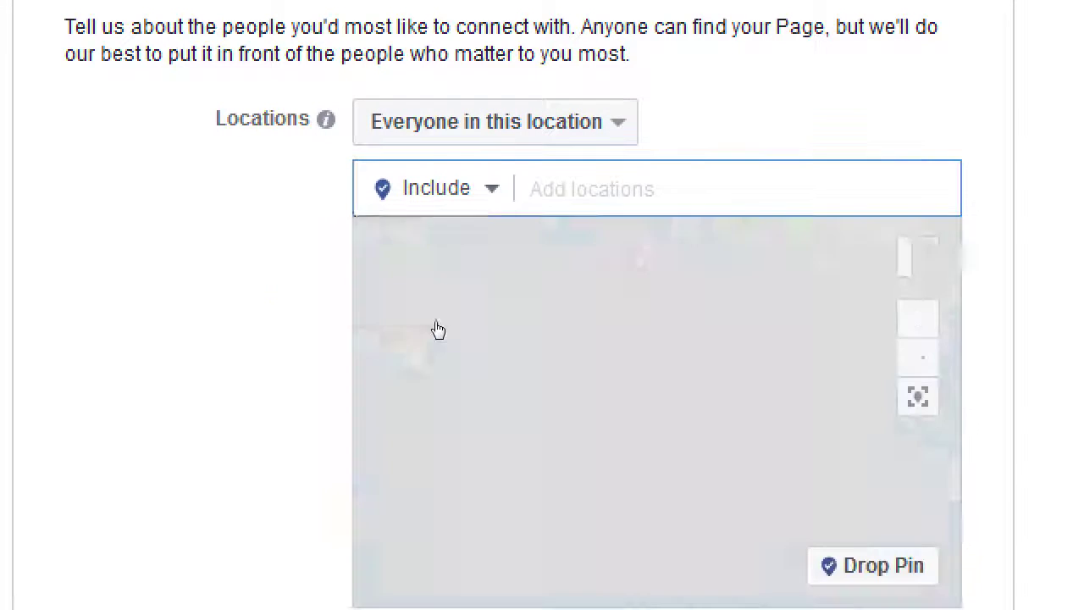
key("Down")
key("Tab")
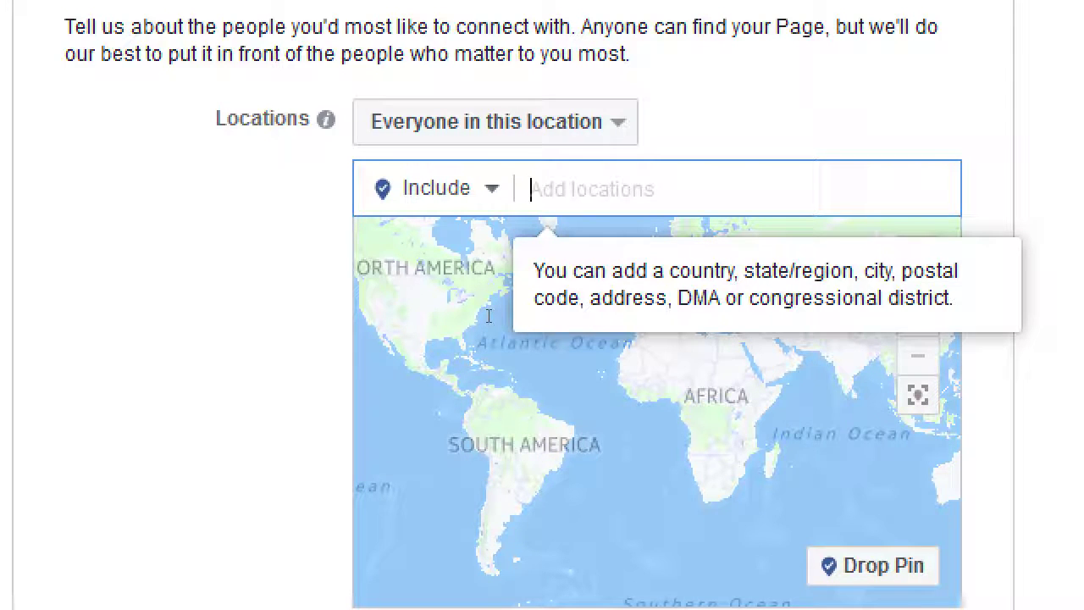
type("san diego")
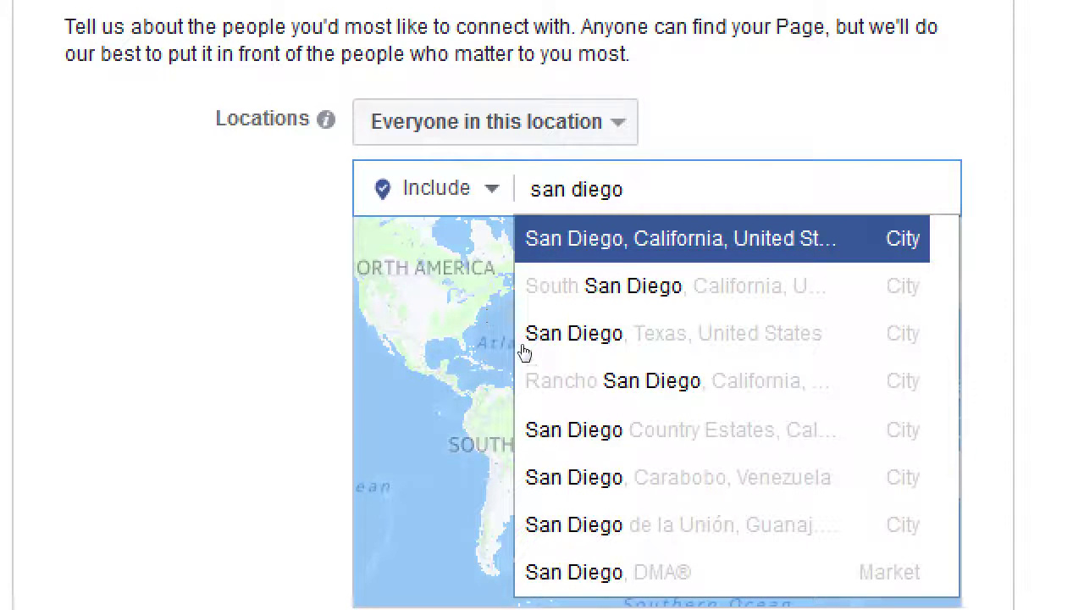
key("Down")
key("Down")
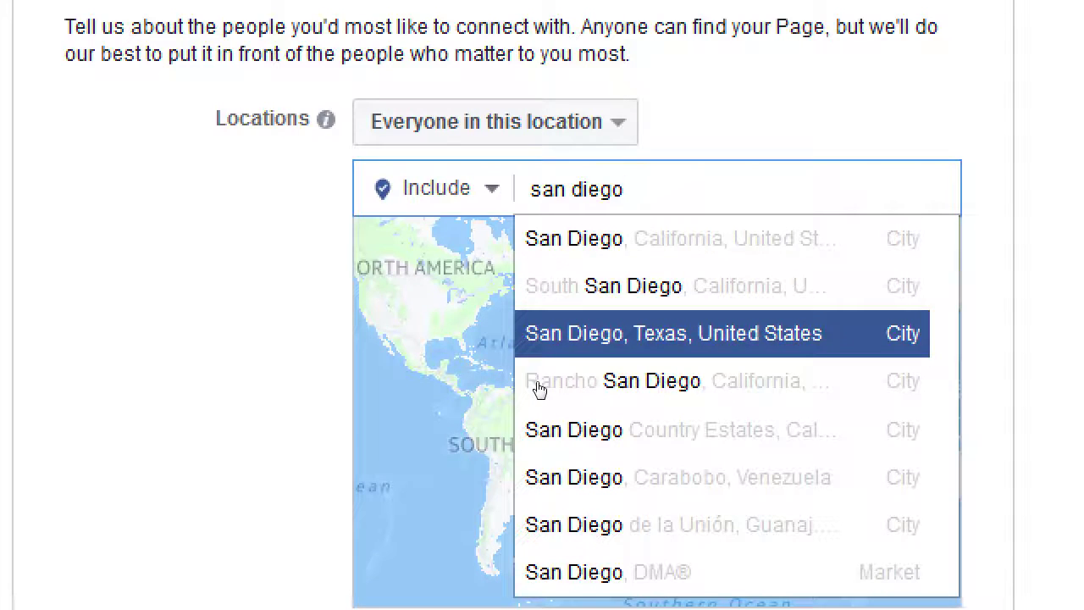
key("Up")
key("Up")
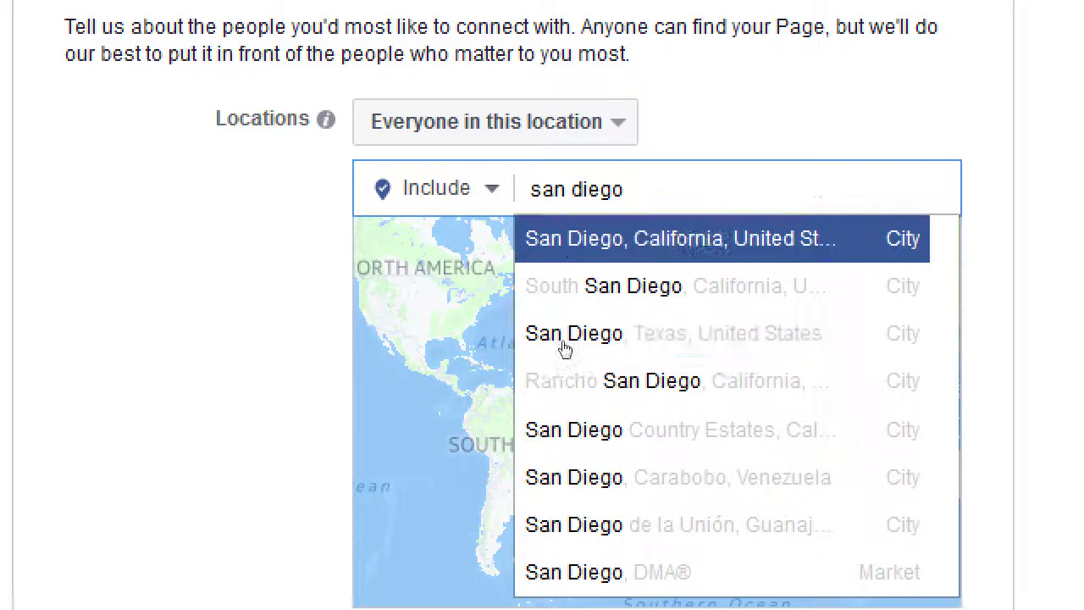
key("Return")
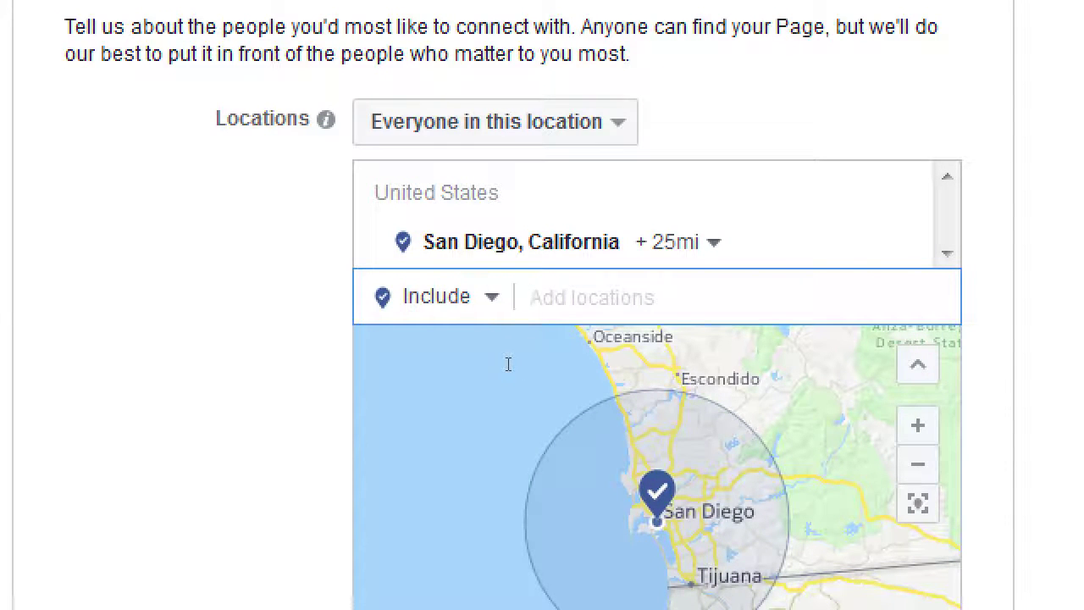
- Include Oceanside, California as an additional location for the preferred Page audience
type("ocean")
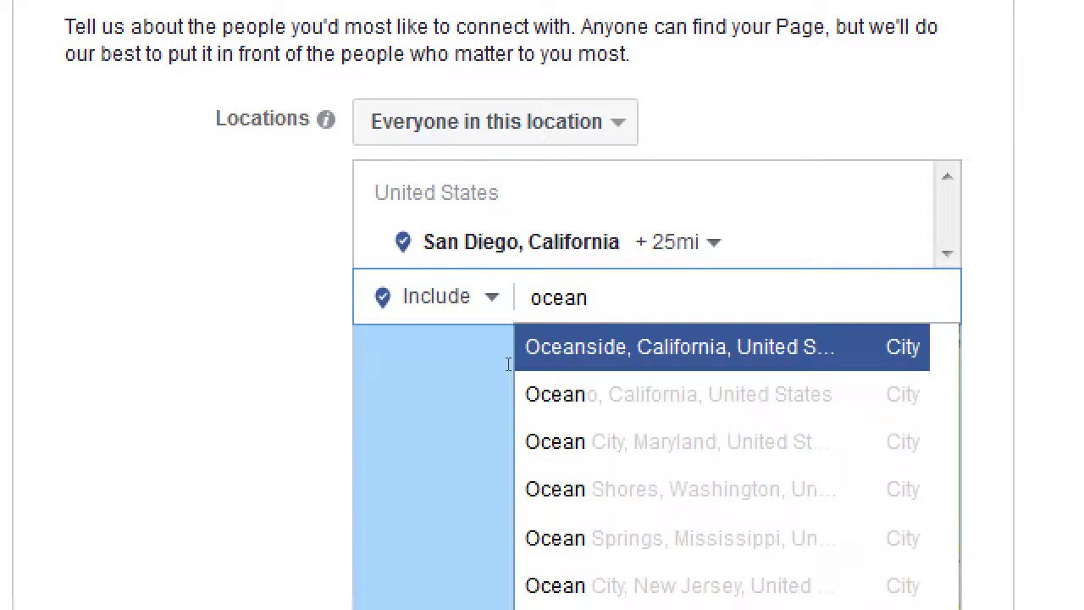
key("Return")
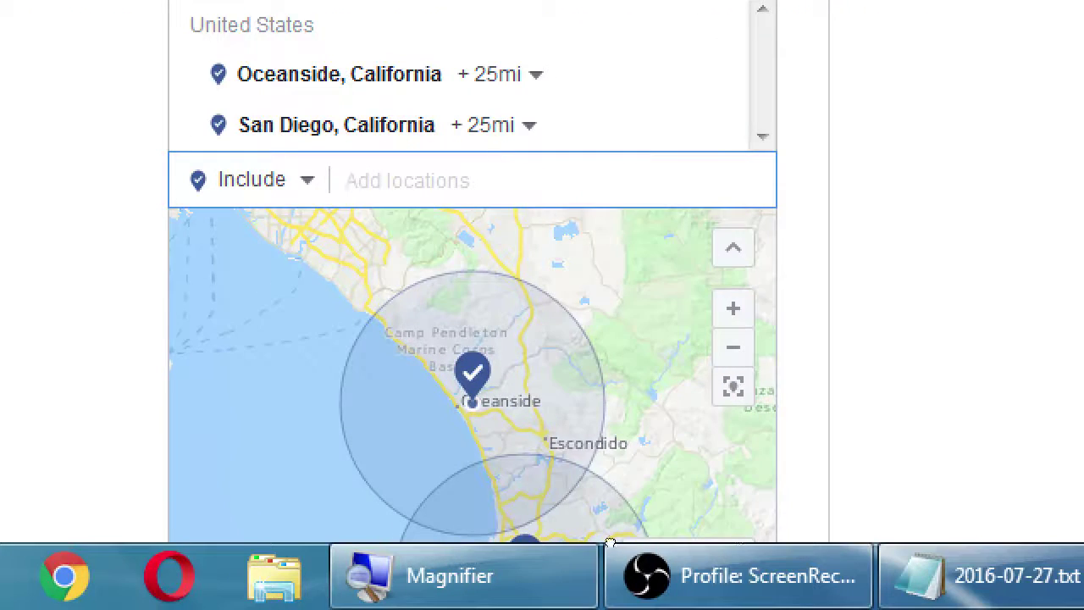
left_click(534, 484)
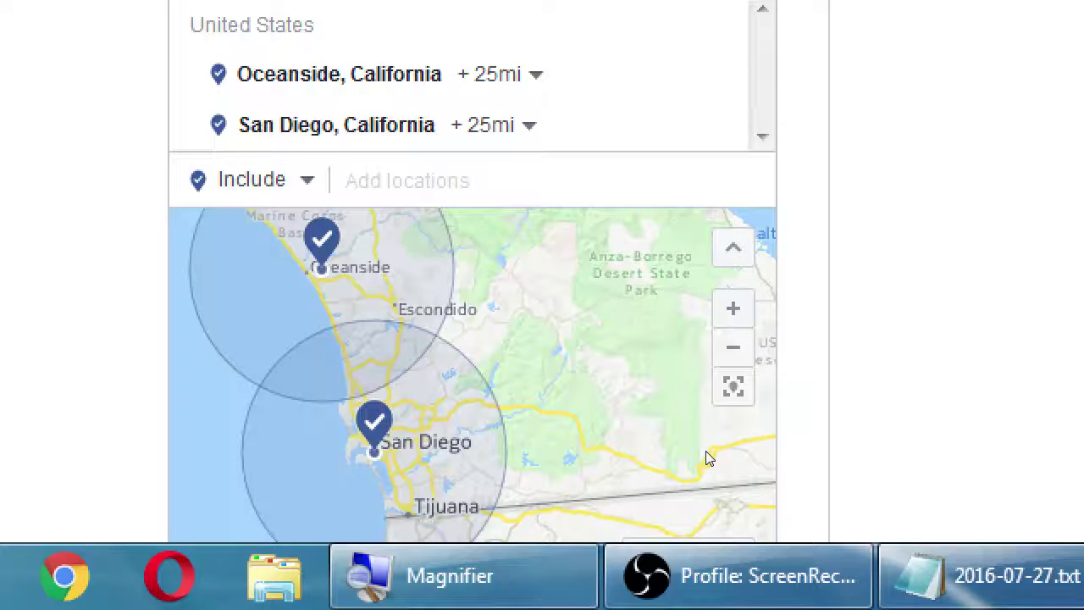
- Replace the Oceanside and San Diego locations with the country United States in the preferred Page audience
key("Tab")
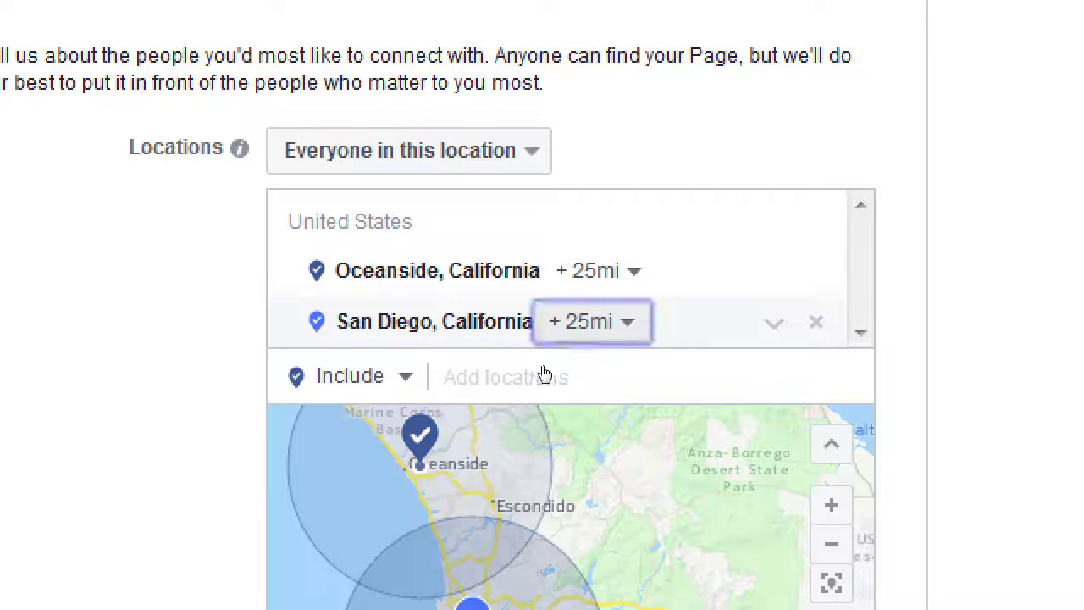
key("BackSpace")
key("BackSpace")
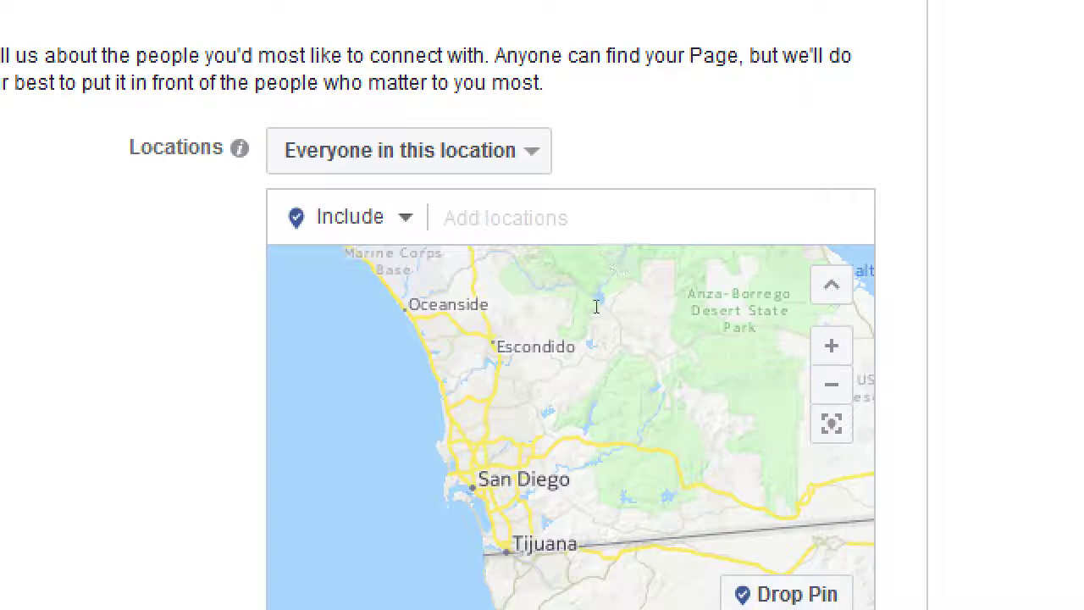
key("Tab")
type("united")
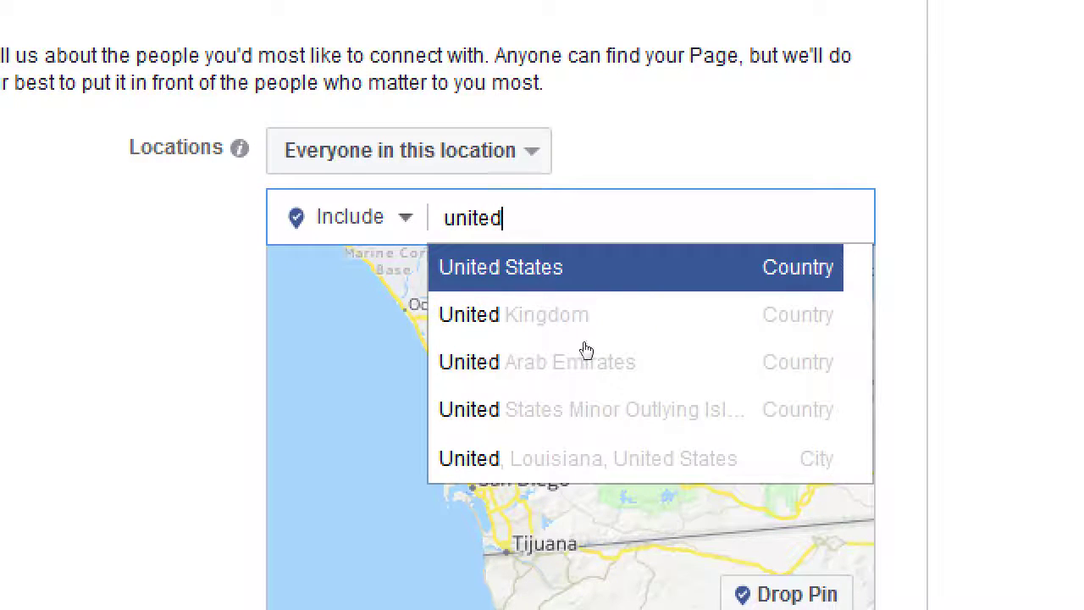
key("Return")
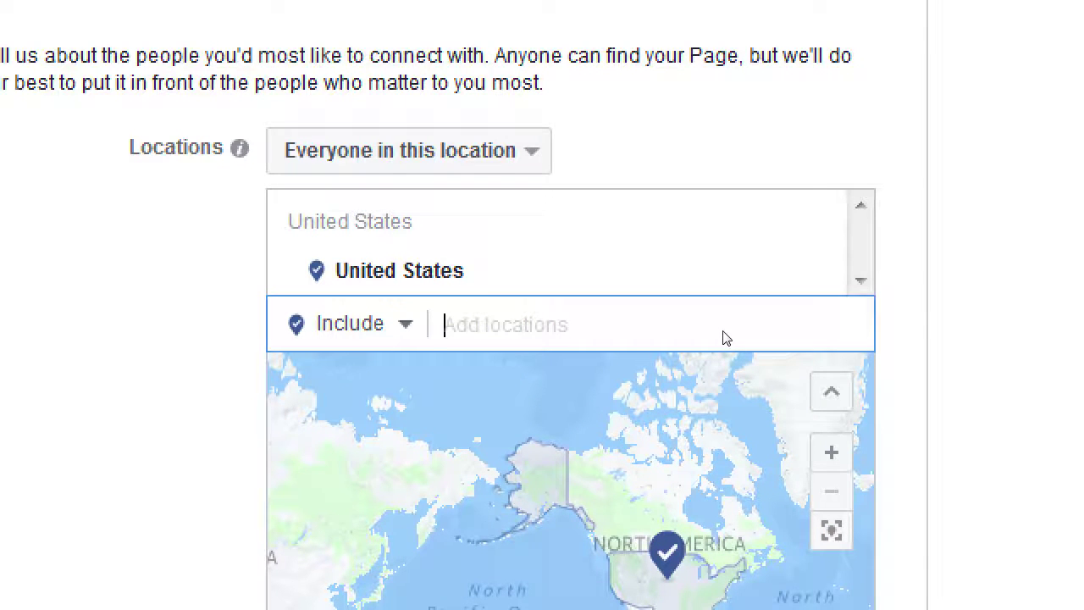
scroll(729, 339, "down", 5)
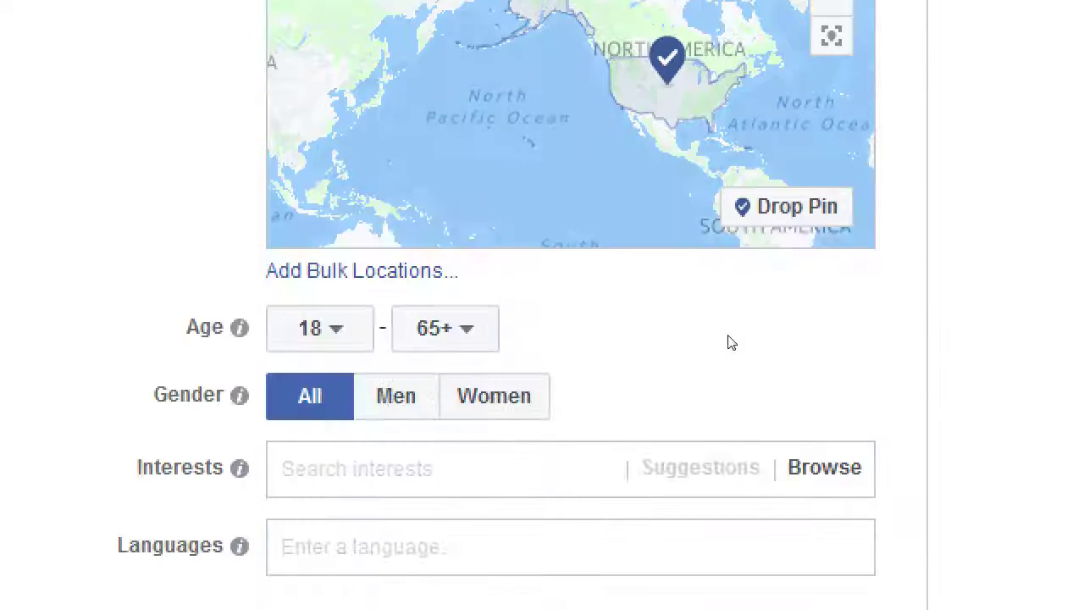
- Include the country Canada alongside the United States in the audience locations
scroll(728, 341, "up", 3)
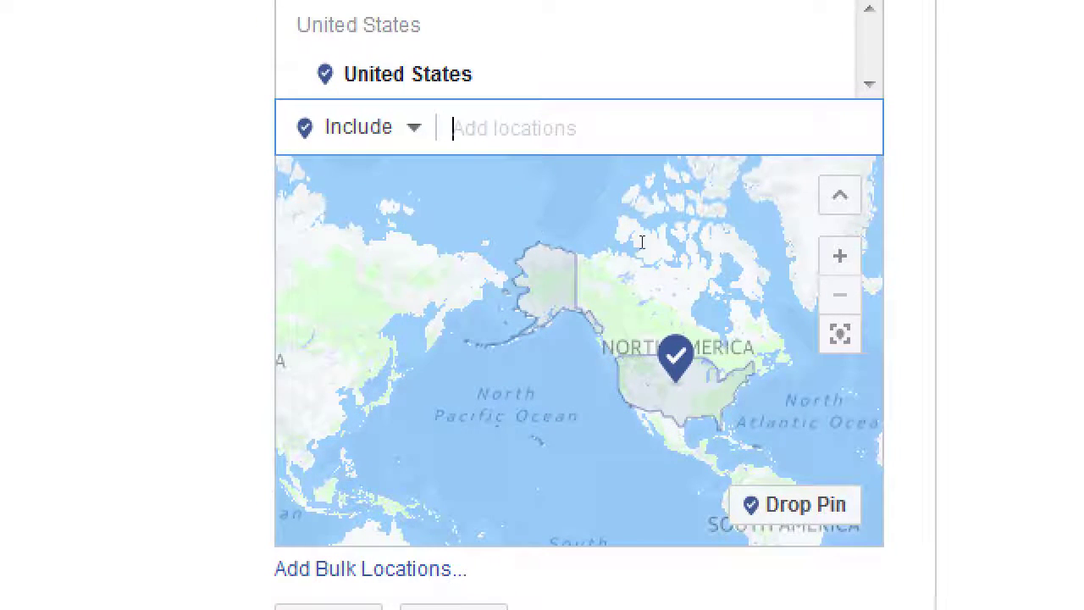
type("cana")
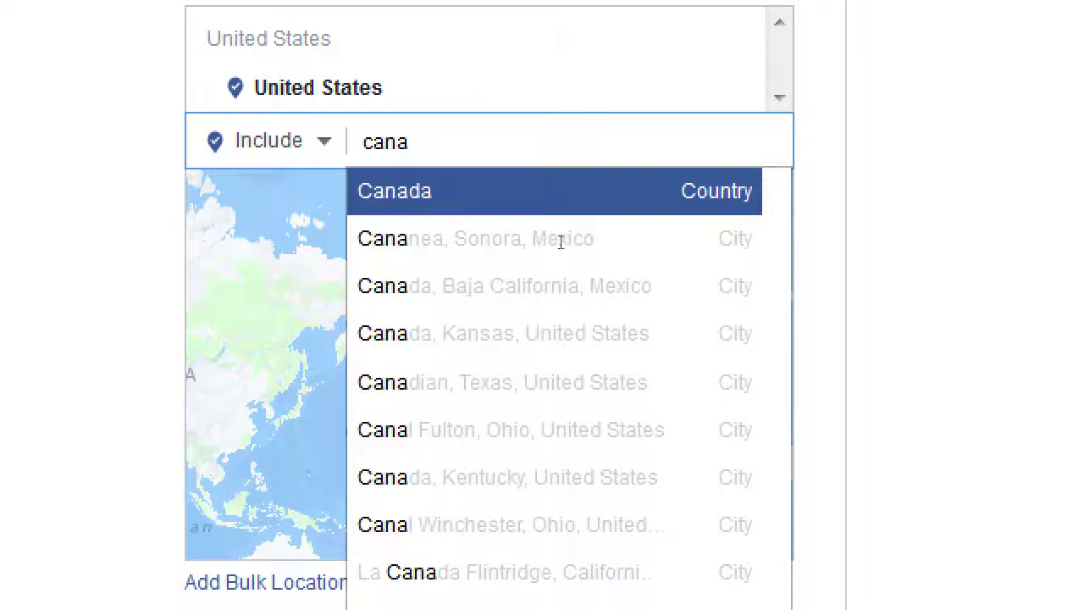
left_click(542, 194)
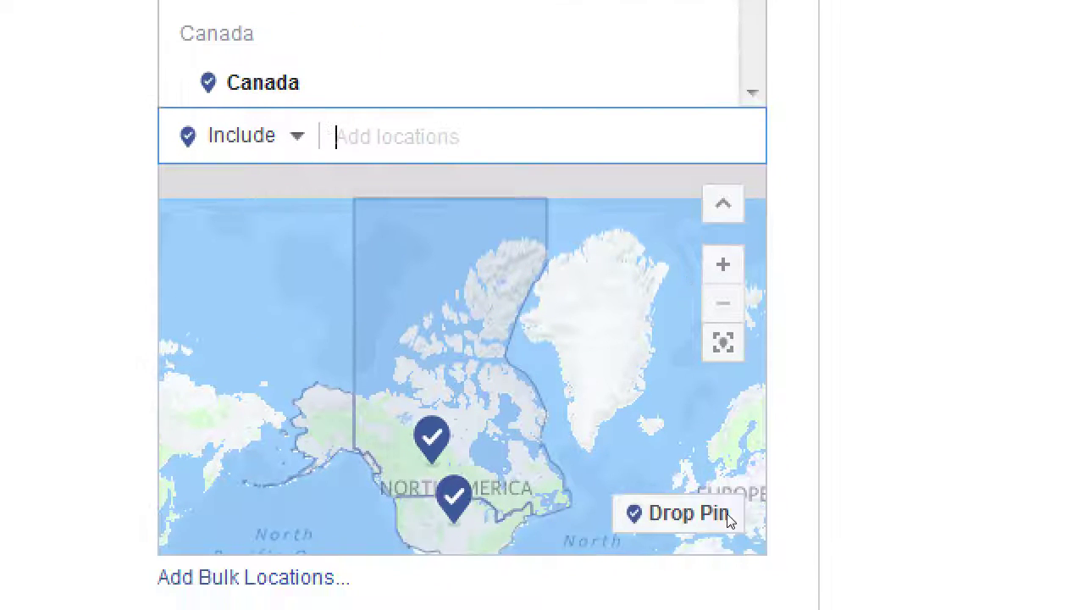
scroll(727, 508, "down", 3)
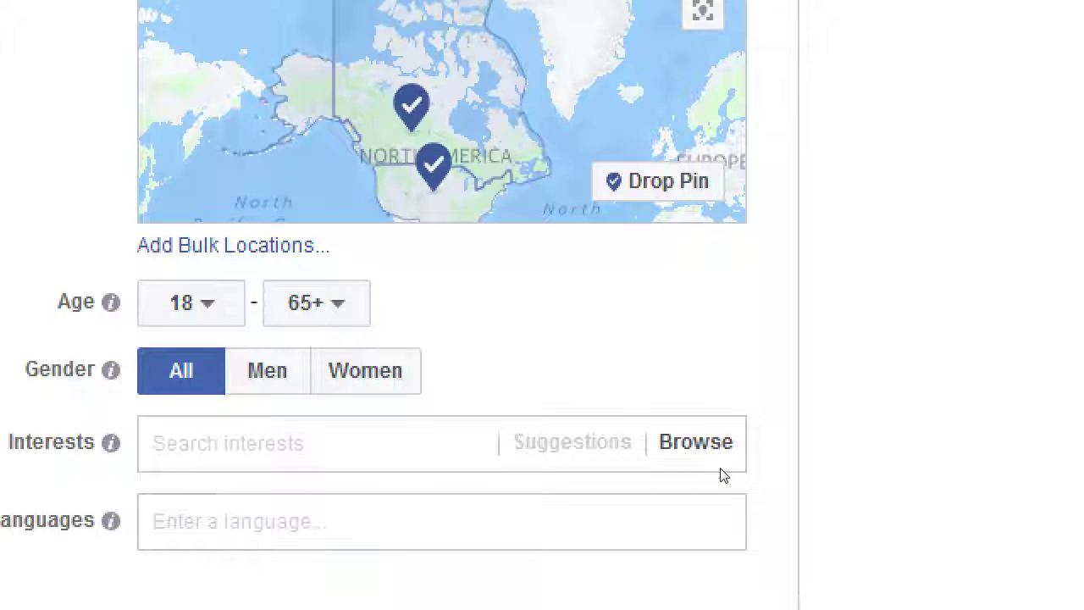
scroll(721, 472, "up", 5)
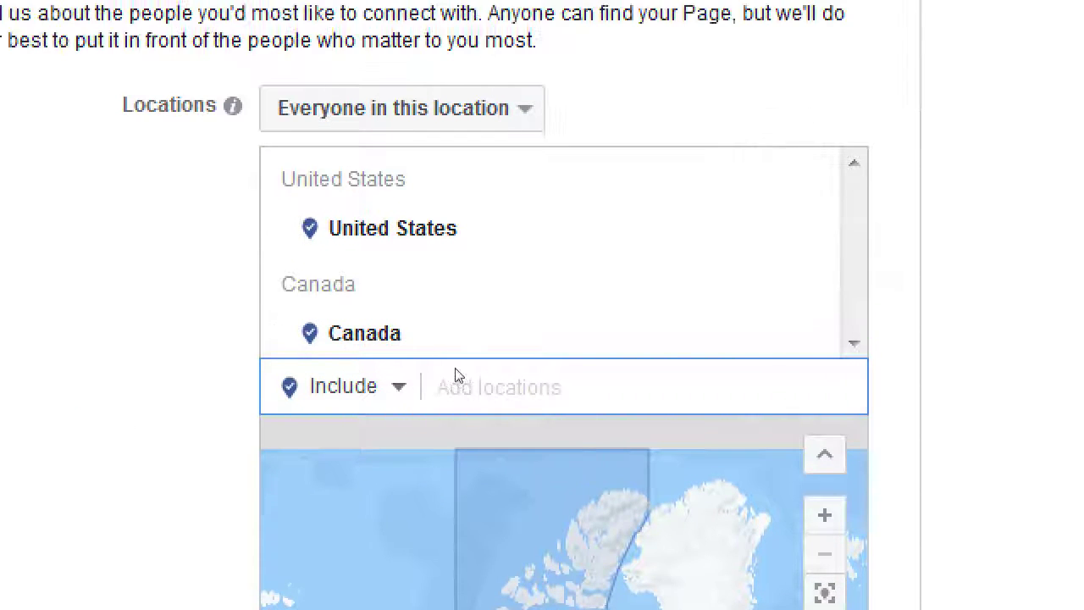
- Remove the United States and Canada, and set the Locations audience to People who live in this location
left_click(639, 352)
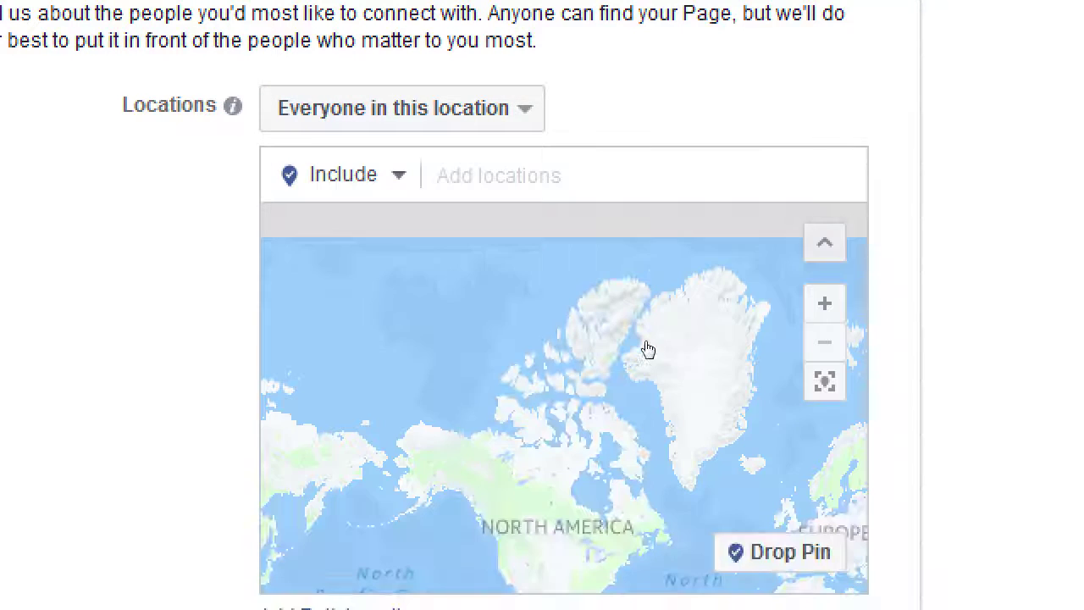
key("space")
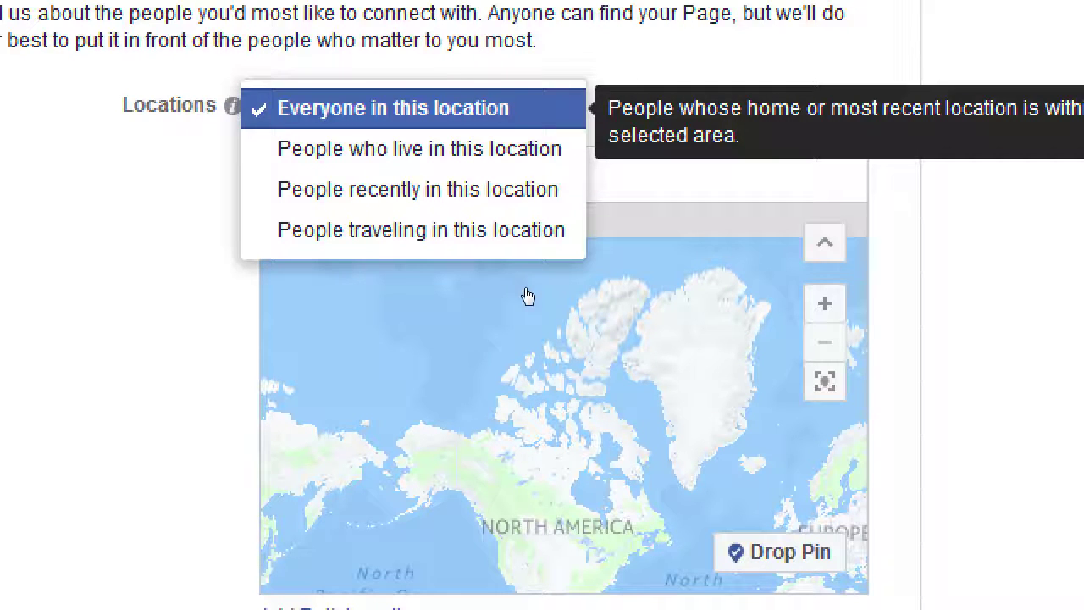
key("Down")
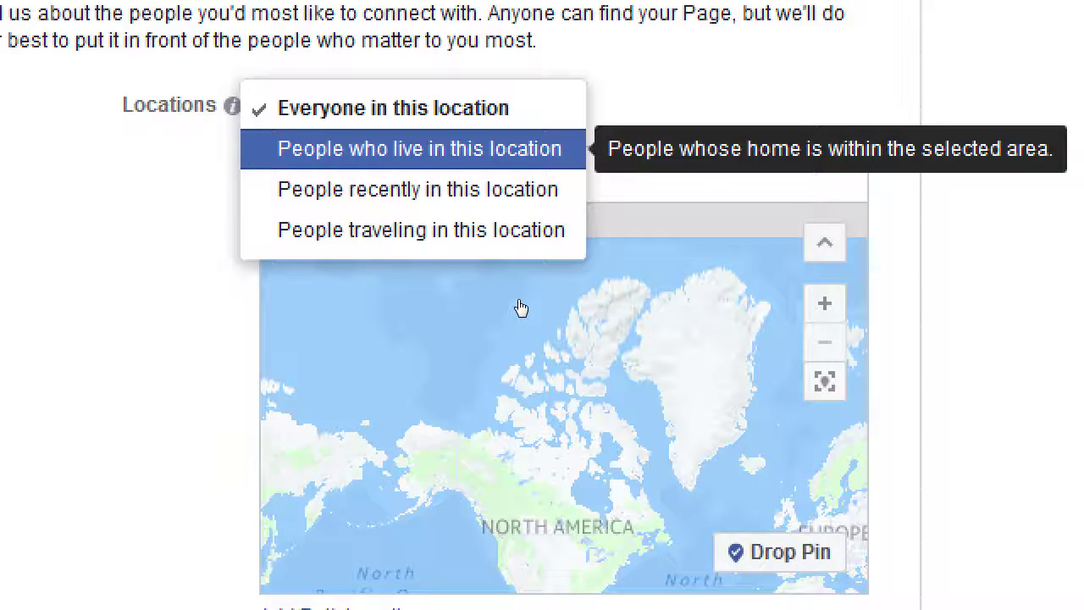
key("Return")
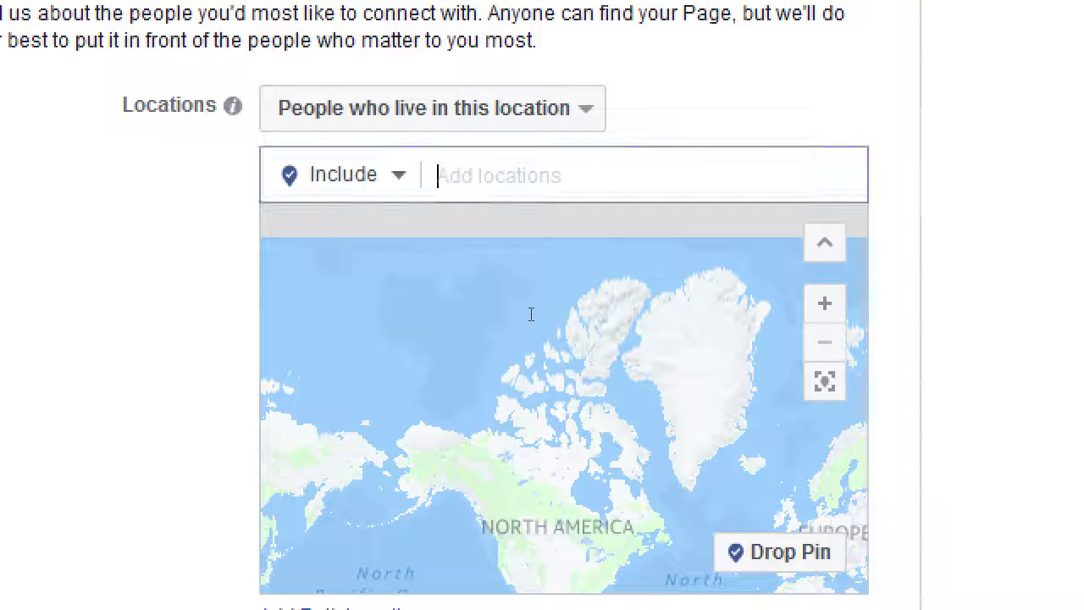
- Include La Jolla, California as an audience location with a 10 mi radius
type("la jolla")
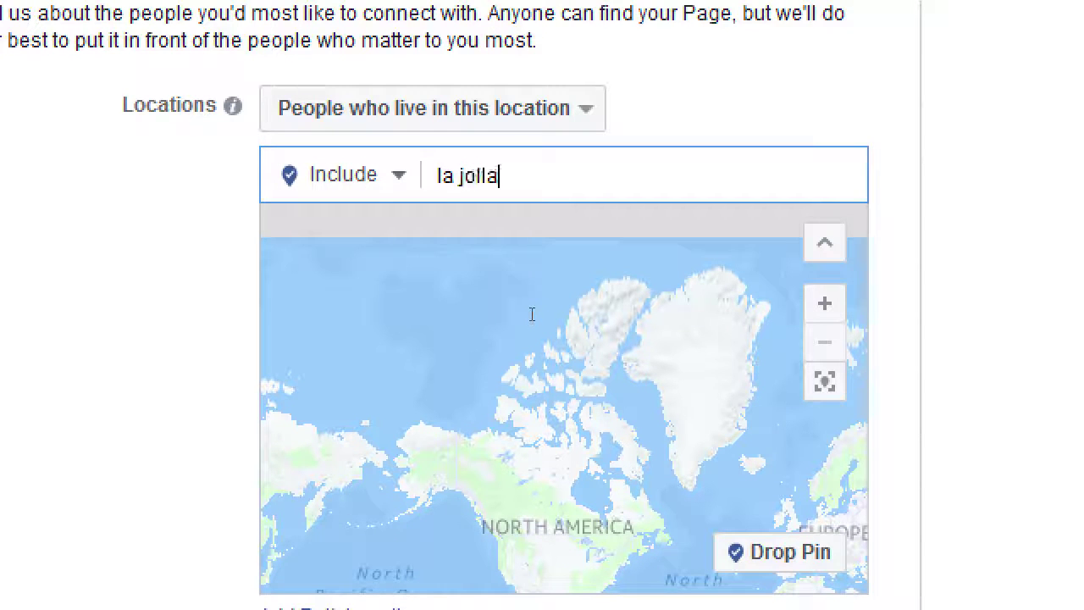
key("Return")
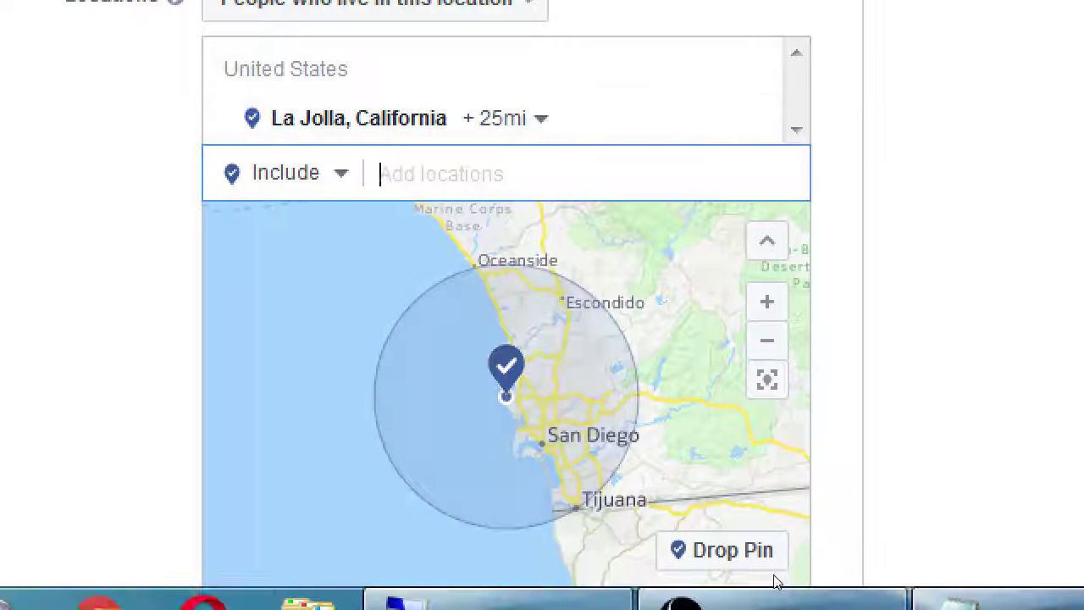
left_click(506, 119)
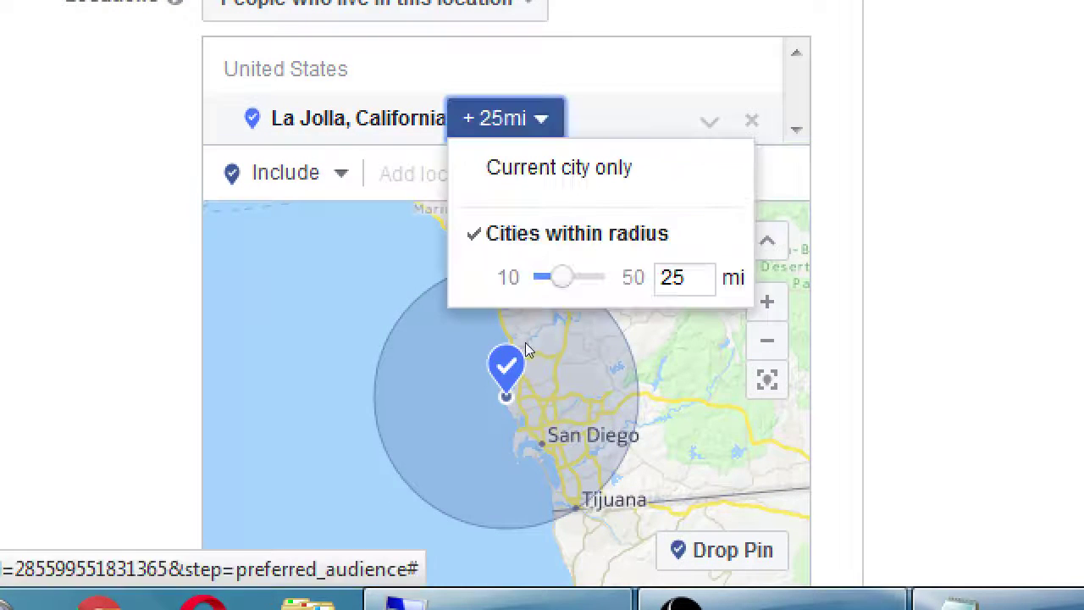
key("Home")
left_click(529, 424)
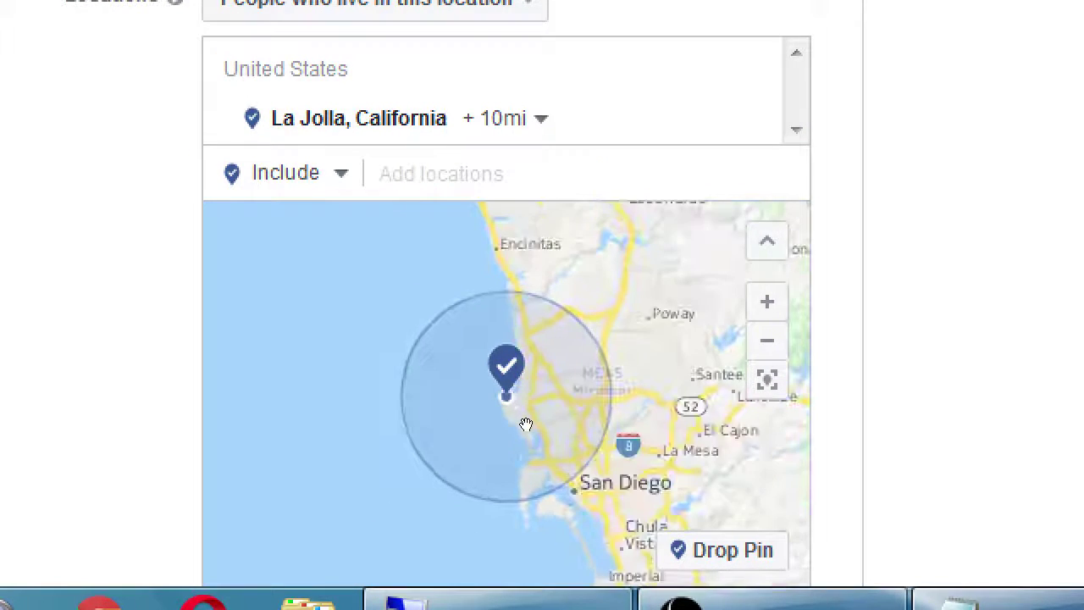
- Try a 50 mi radius around La Jolla, California, and reset the radius to 10 mi
left_click(522, 359)
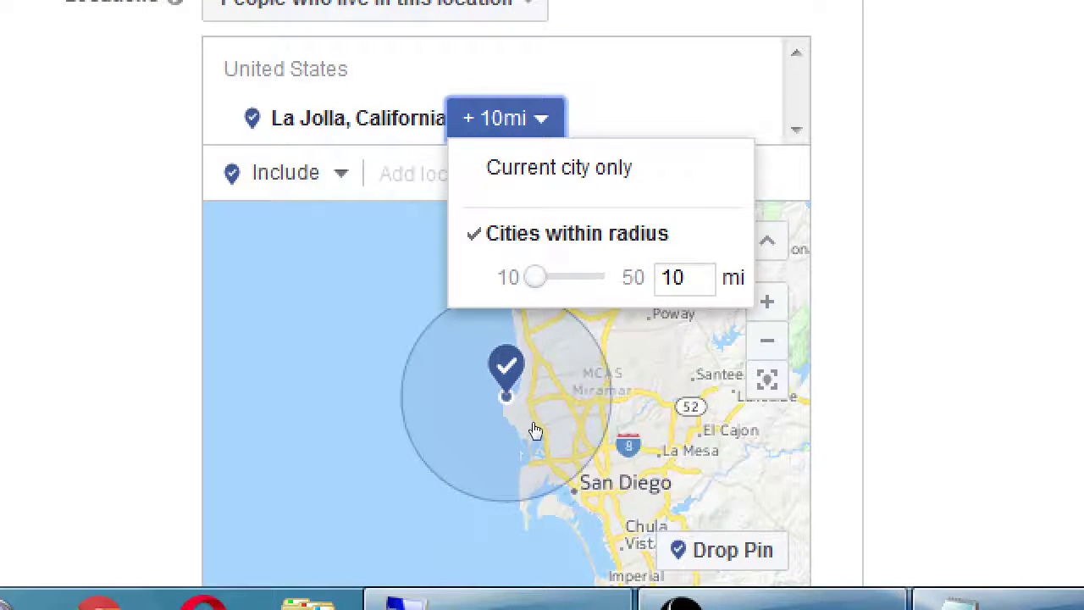
key("End")
left_click(581, 427)
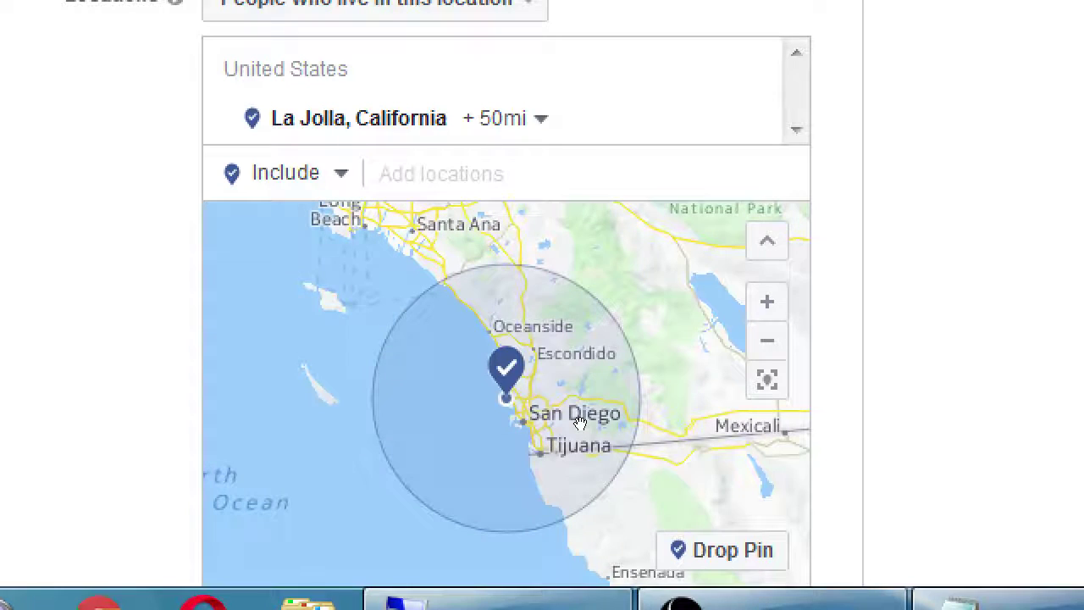
left_click(539, 350)
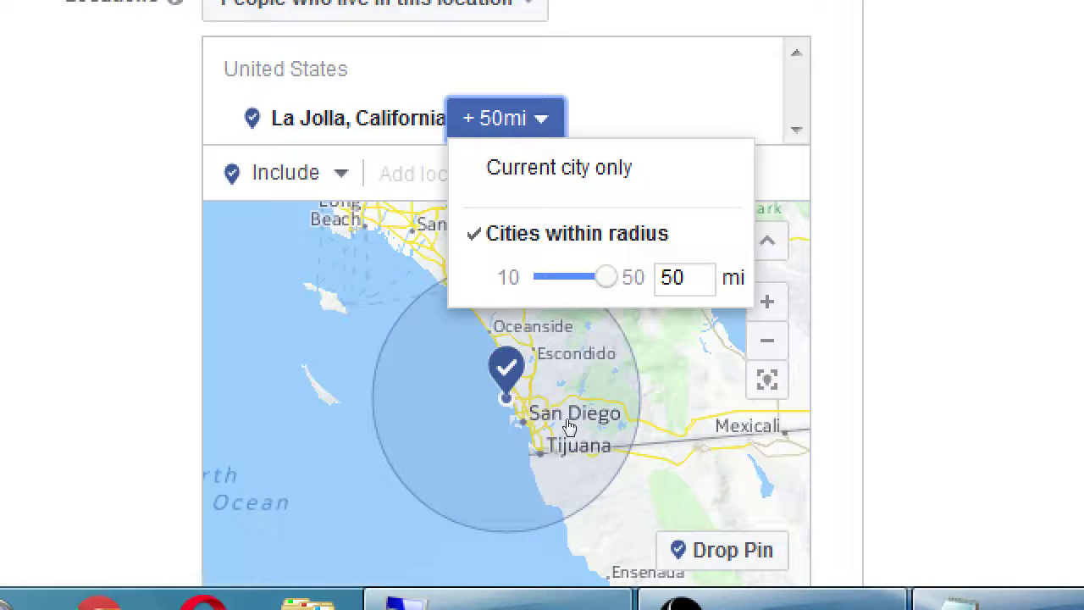
key("Home")
left_click(520, 428)
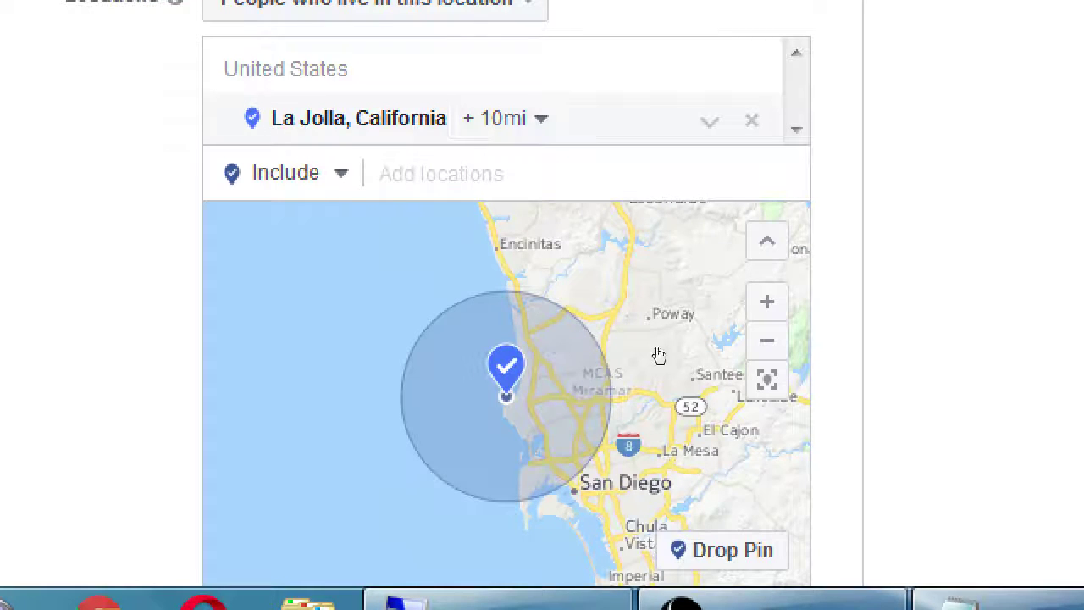
- Remove La Jolla and try a pin dropped on the map east of San Diego as the audience location
left_click(751, 119)
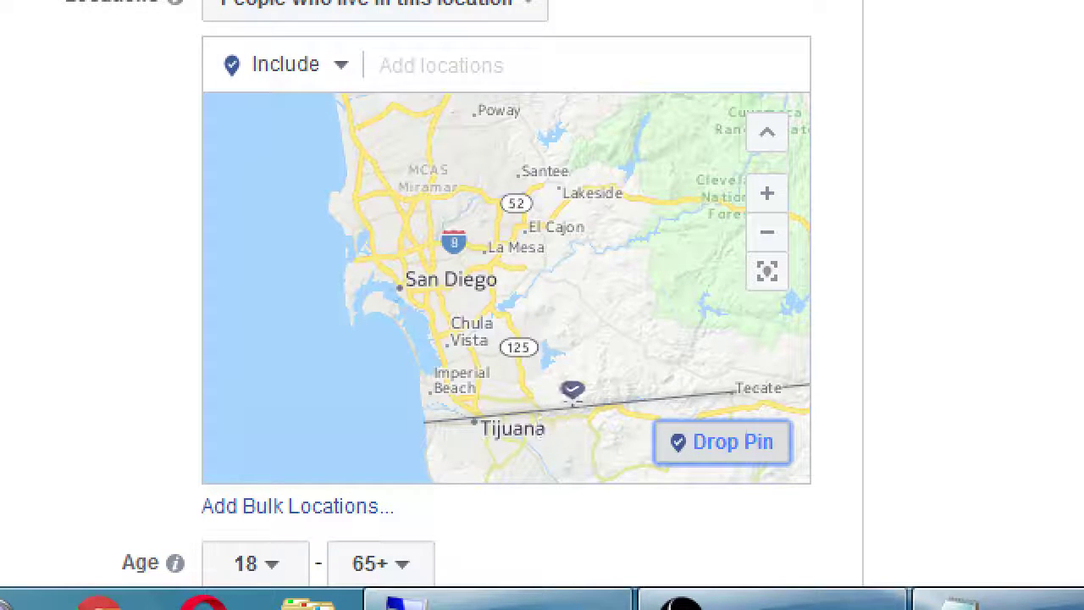
left_click(559, 388)
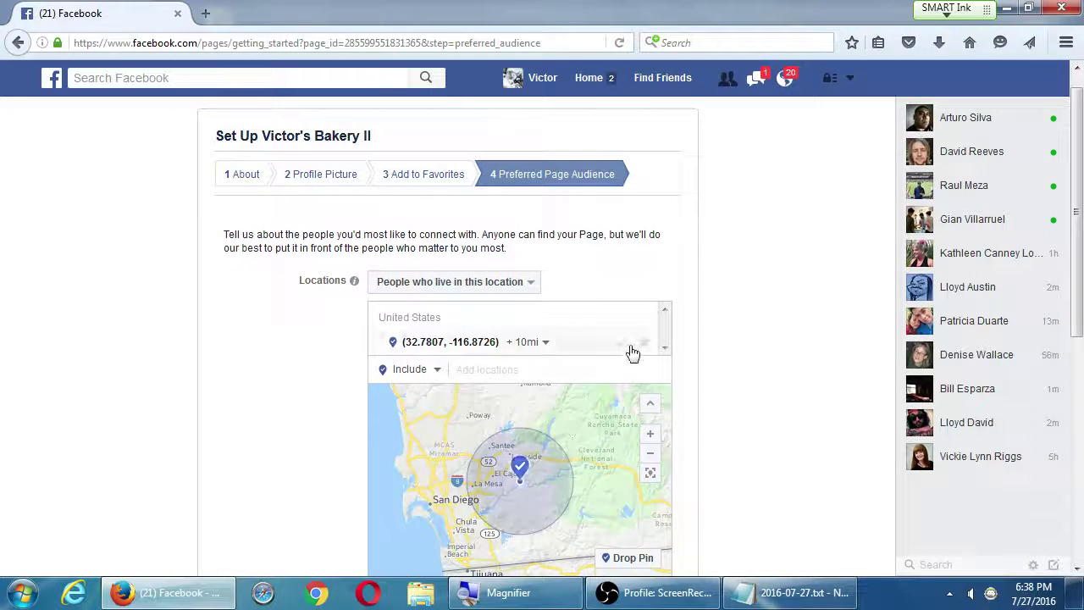
left_click(639, 347)
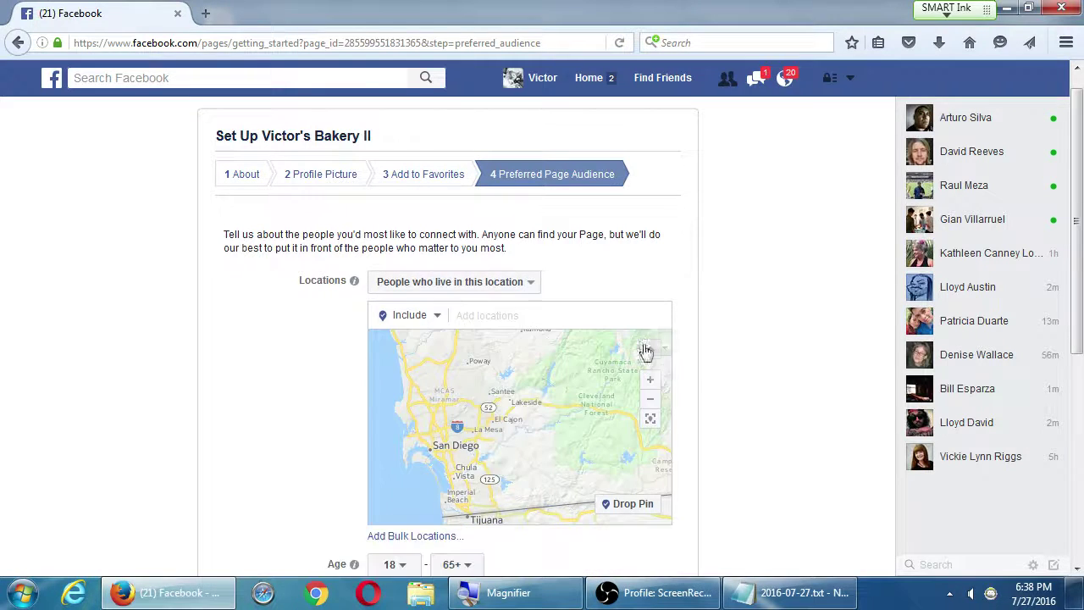
- Set the Locations audience to People traveling in this location and review the other audience choices
left_click(524, 288)
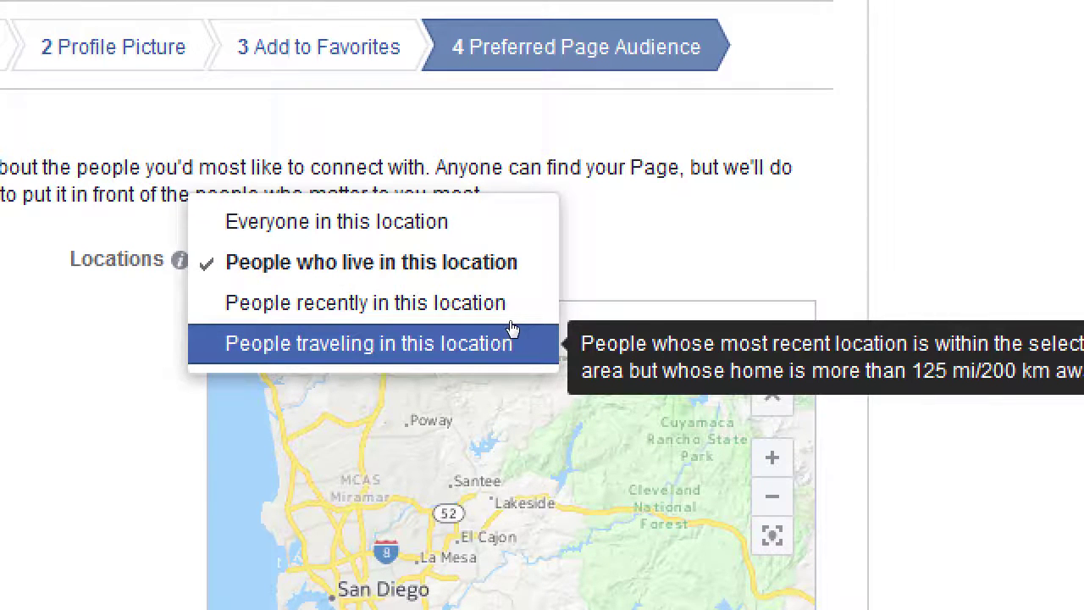
left_click(512, 335)
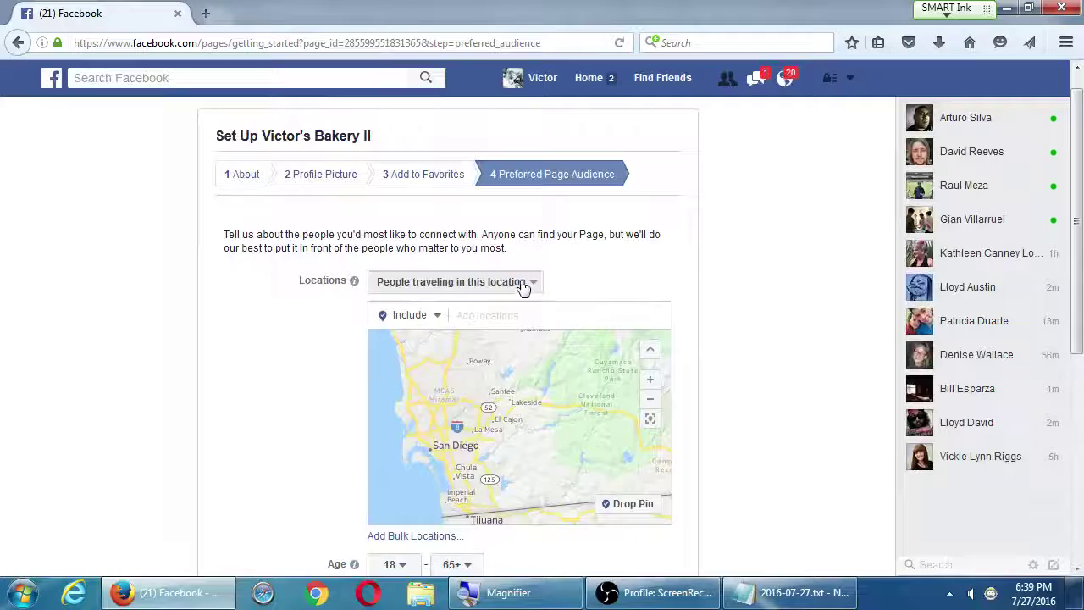
left_click(505, 263)
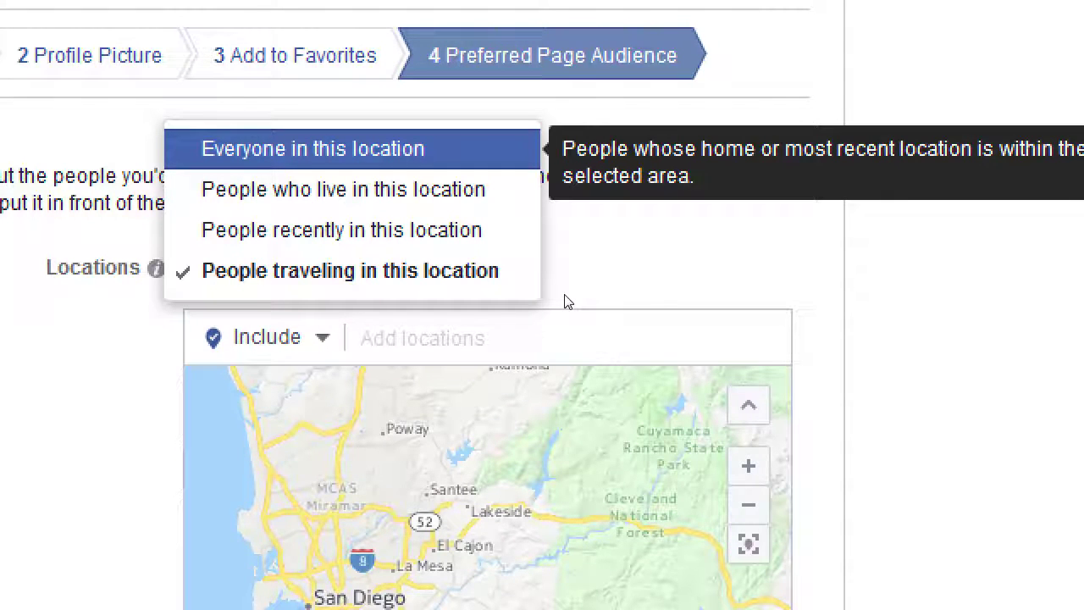
left_click(760, 307)
scroll(760, 318, "down", 1)
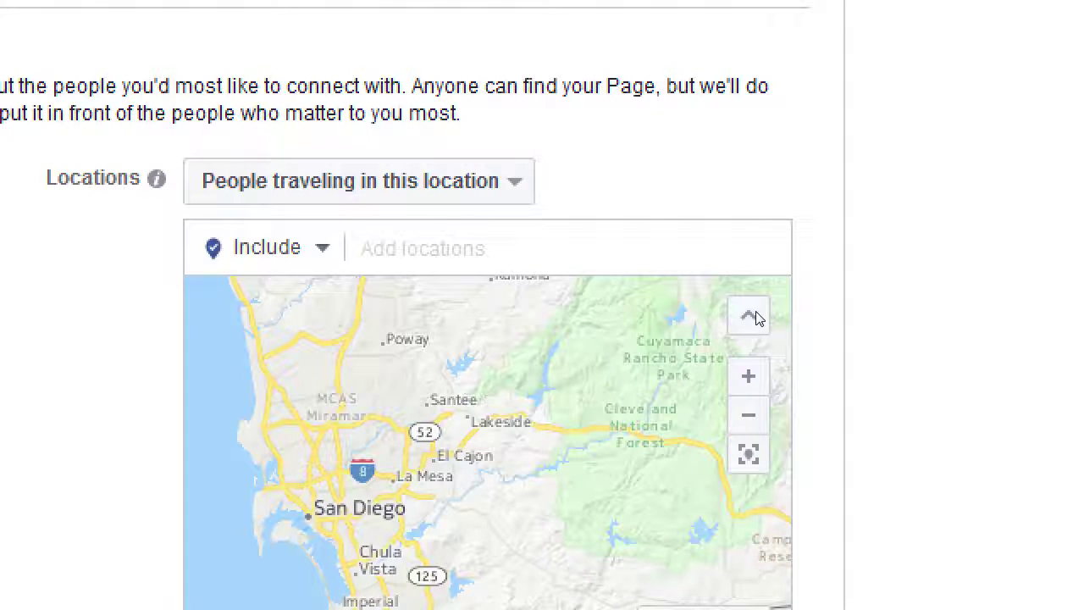
- Set the Locations audience to Everyone in this location
left_click(517, 188)
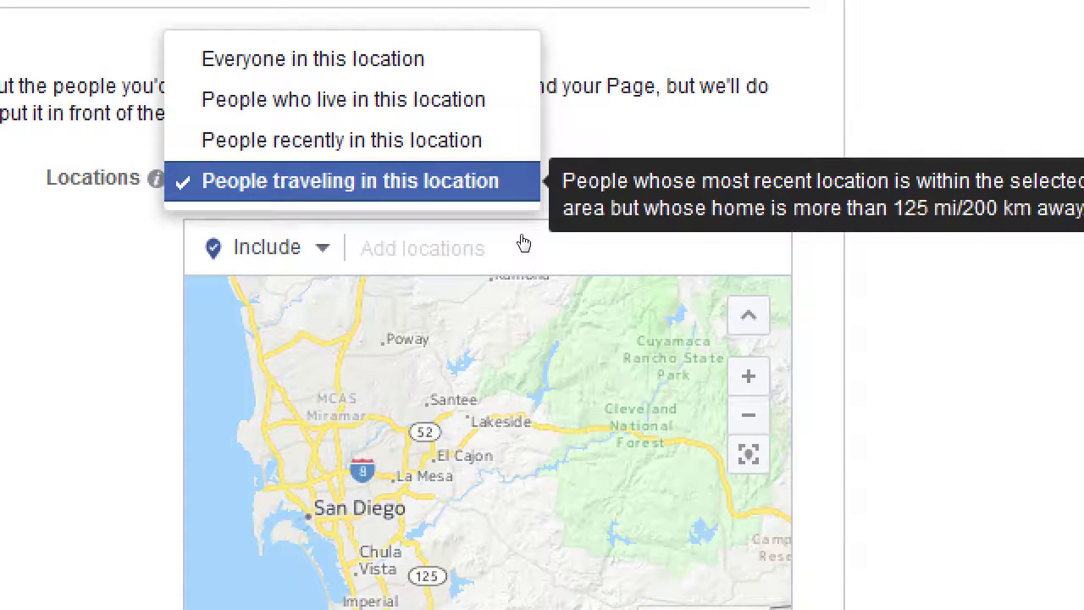
key("Up")
key("Up")
key("Up")
key("Return")
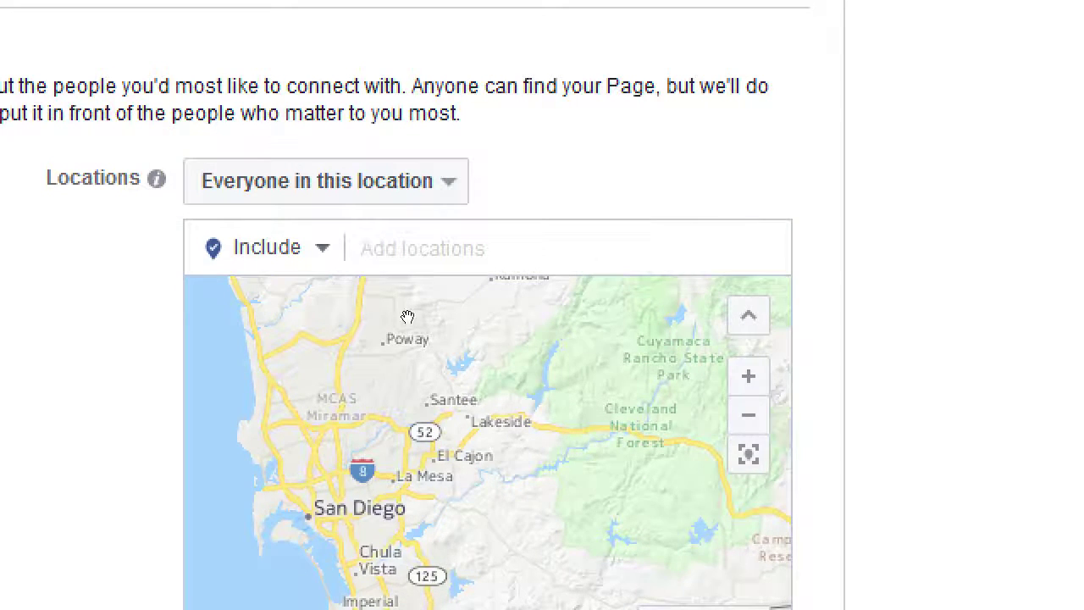
- Include San Diego, California as the audience location and check the Include and Exclude choices, keeping Include
left_click(475, 263)
type("San Diego")
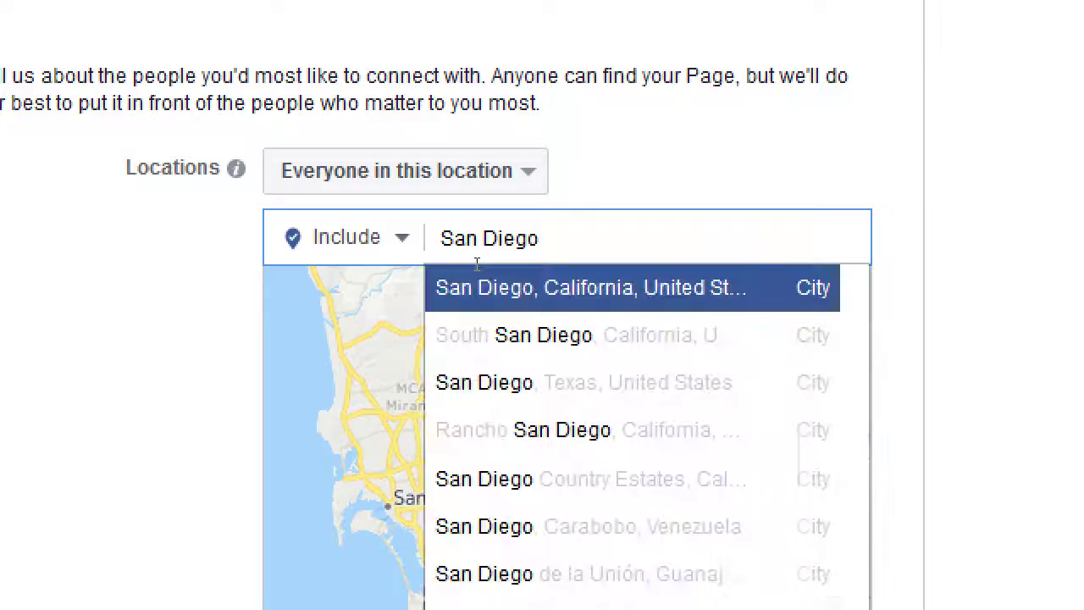
left_click(598, 298)
left_click(431, 340)
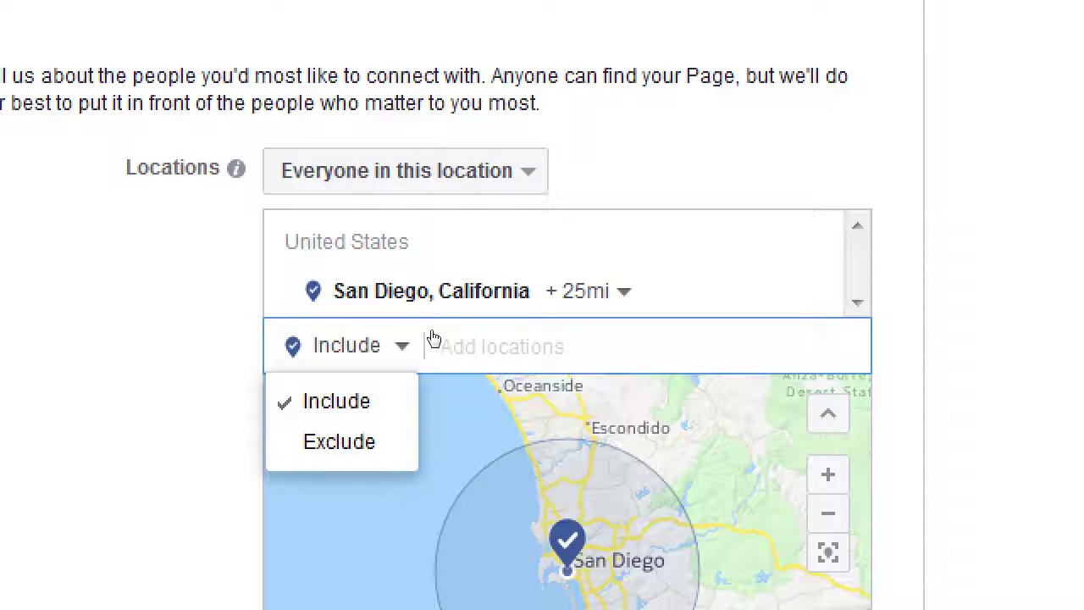
left_click(401, 347)
- Review the Age, Gender, Interests and Languages settings and open the minimum age choices, going to the youngest age
scroll(313, 317, "down", 4)
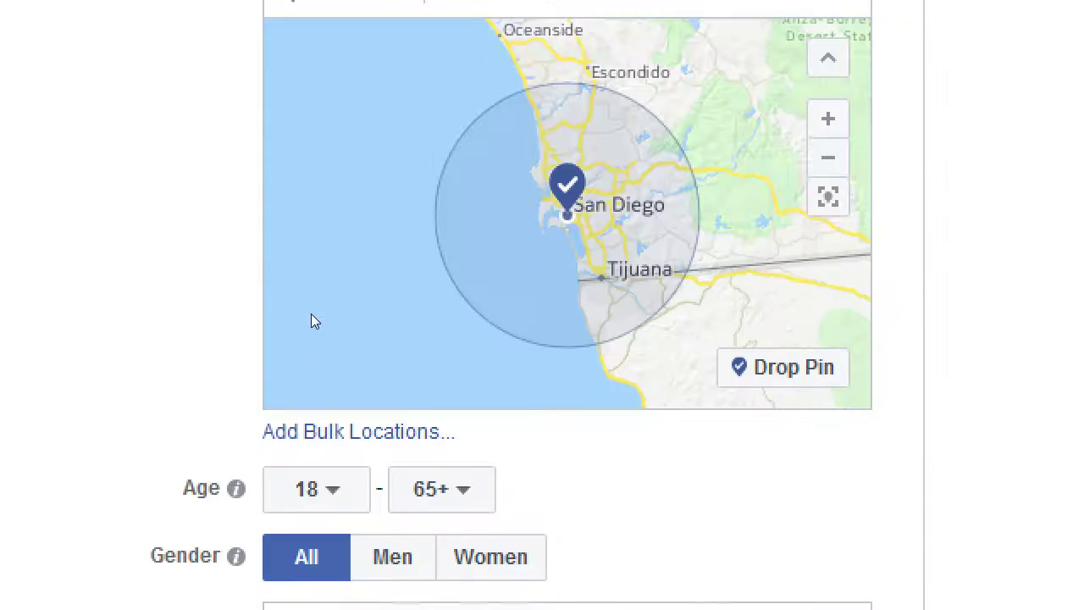
scroll(311, 320, "down", 2)
scroll(327, 317, "up", 1)
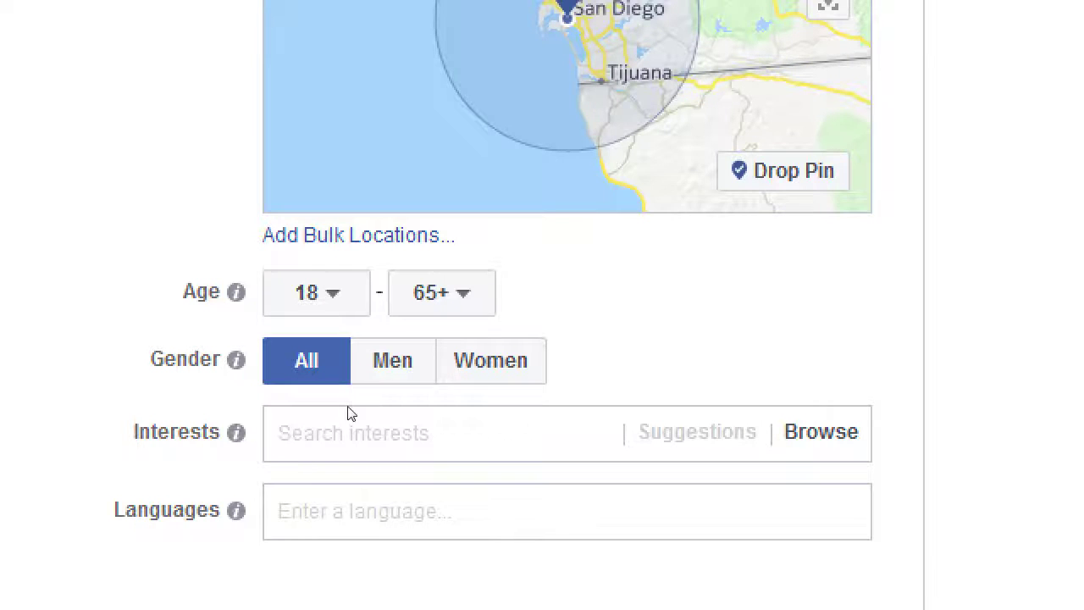
key("space")
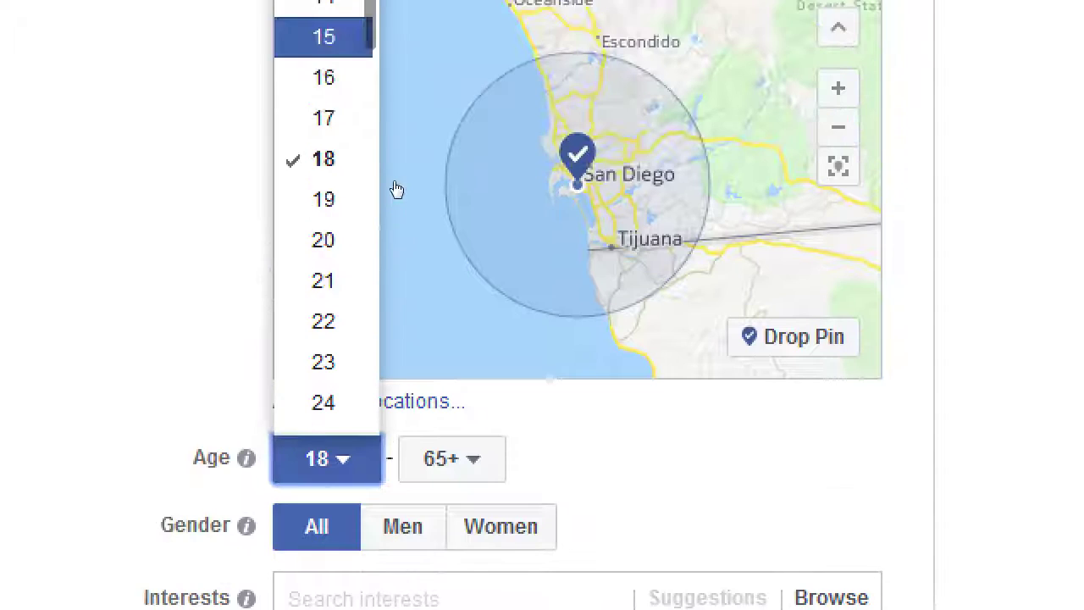
key("Home")
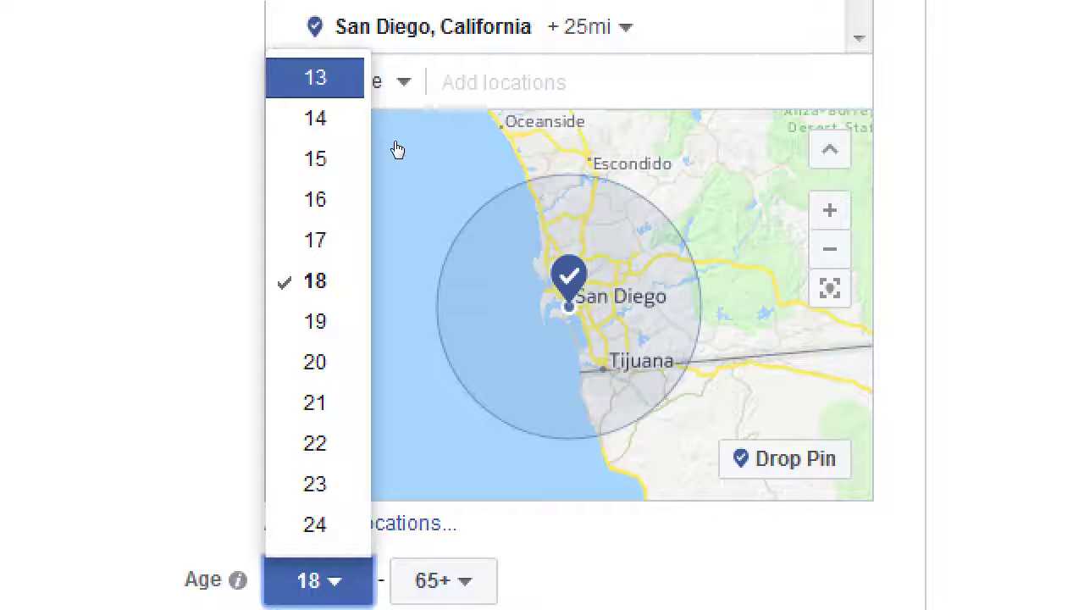
- Set the minimum age of the preferred page audience to 30
key("Escape")
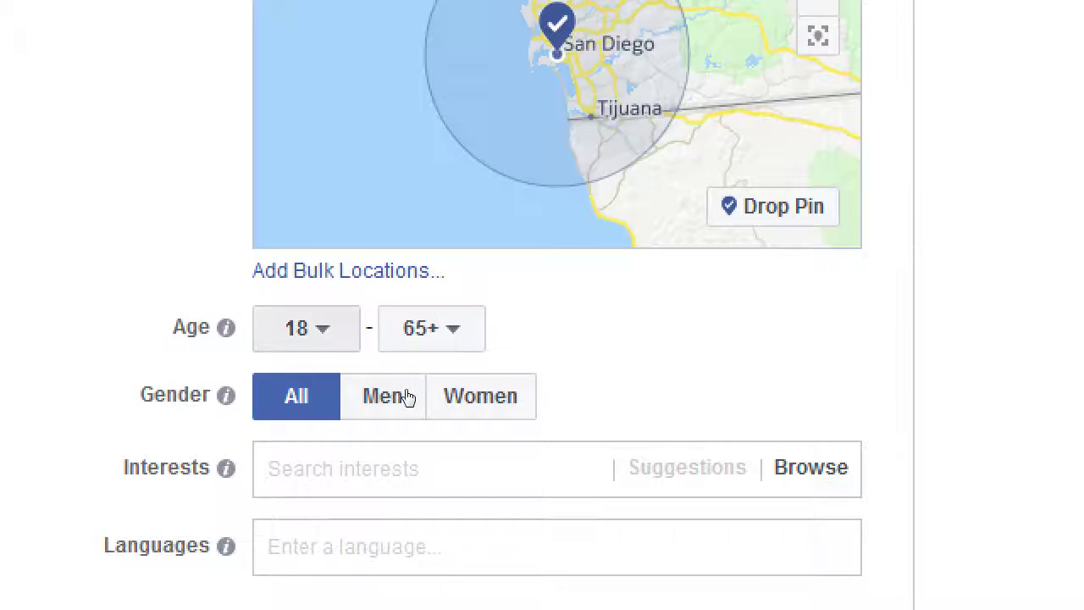
key("space")
key("Down")
key("Down")
key("Down")
key("Down")
key("Down")
key("Down")
key("Up")
key("Up")
key("Up")
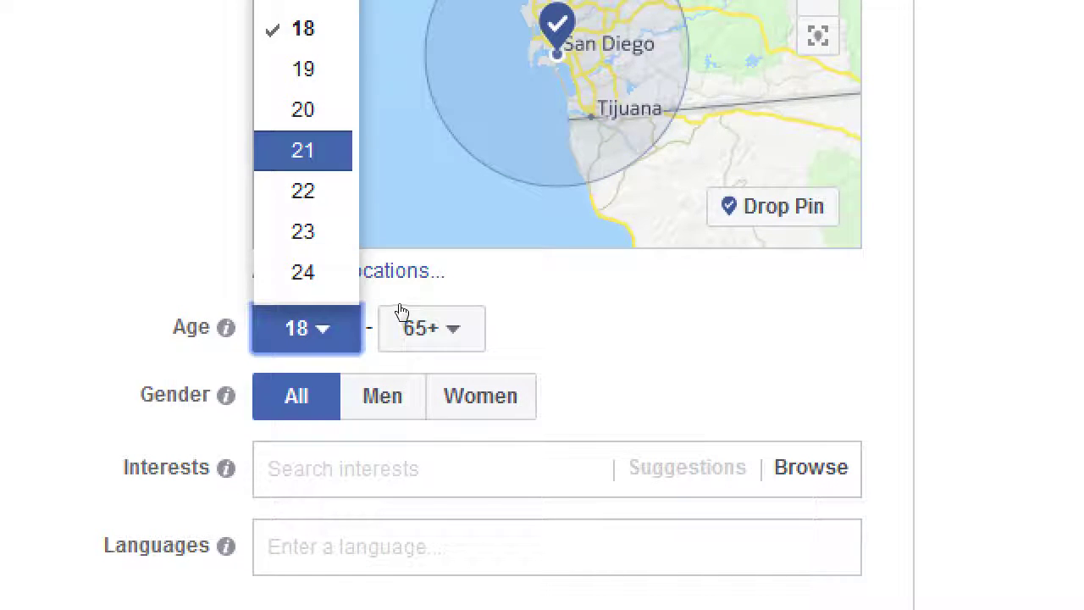
key("Down")
key("Down")
key("Down")
key("Down")
key("Down")
key("Down")
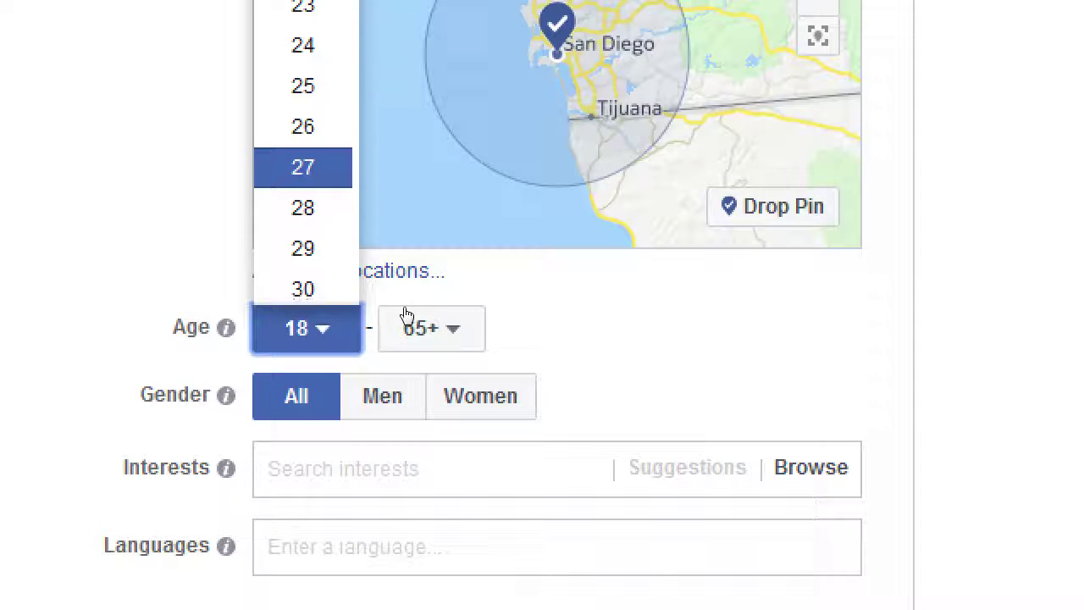
key("Down")
key("Down")
key("Down")
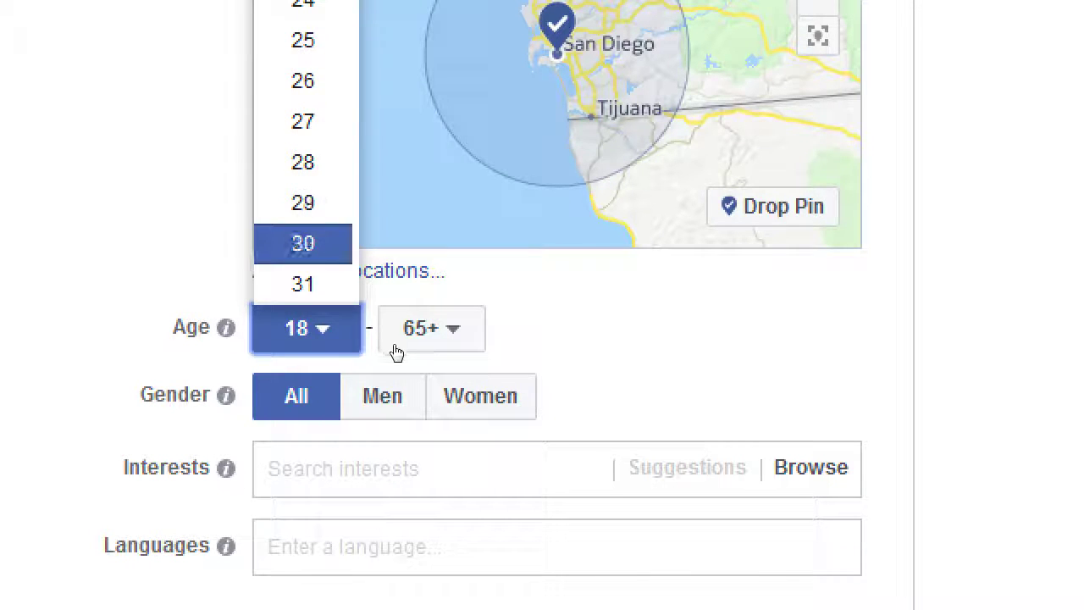
key("Return")
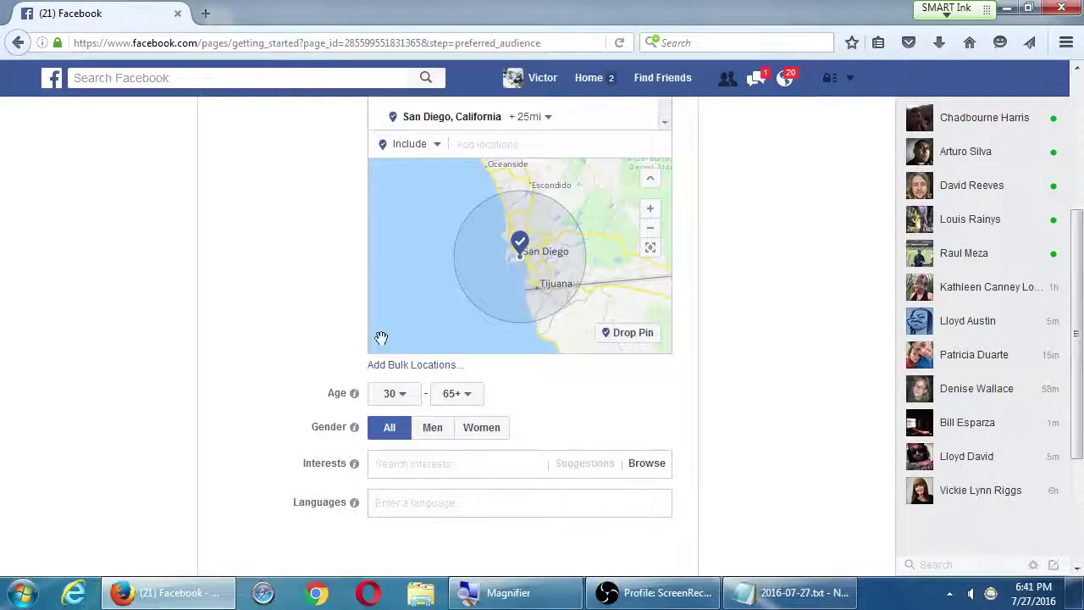
- Switch to the 2016-07-27.txt notes in Notepad and add the line "Set up your Prefered Page Audience as best possible, to reach customers" at the end
left_click(796, 592)
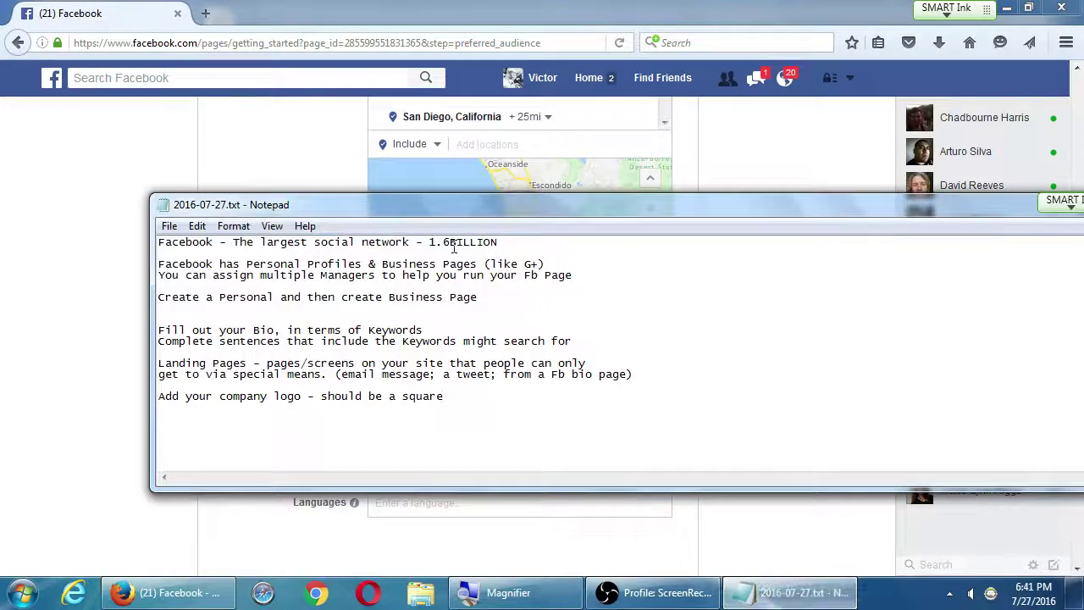
left_click_drag(369, 214, 867, 214)
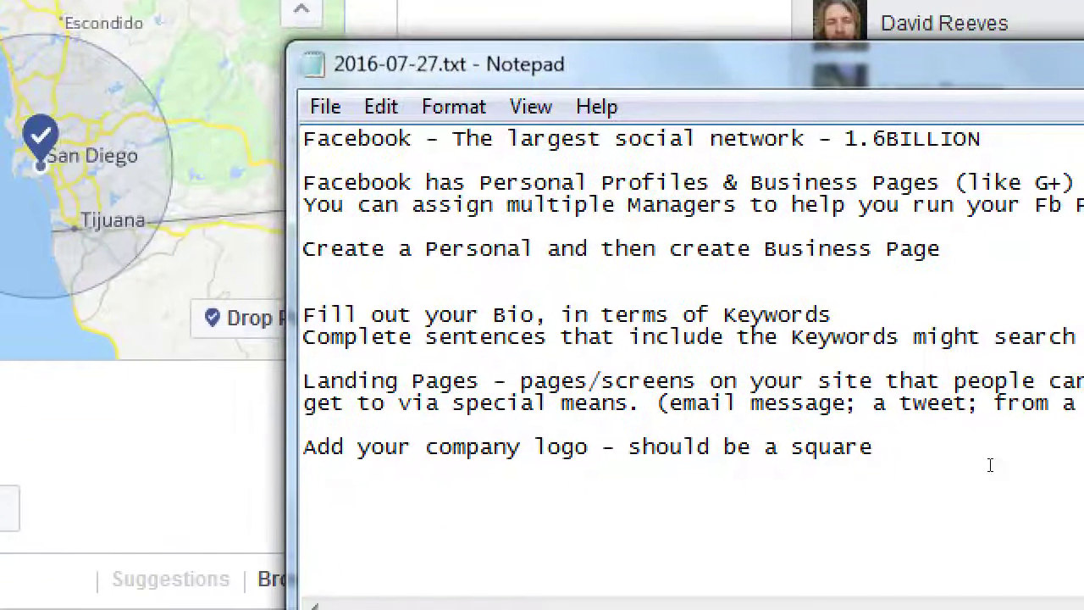
key("Return")
key("Return")
type("Set up your")
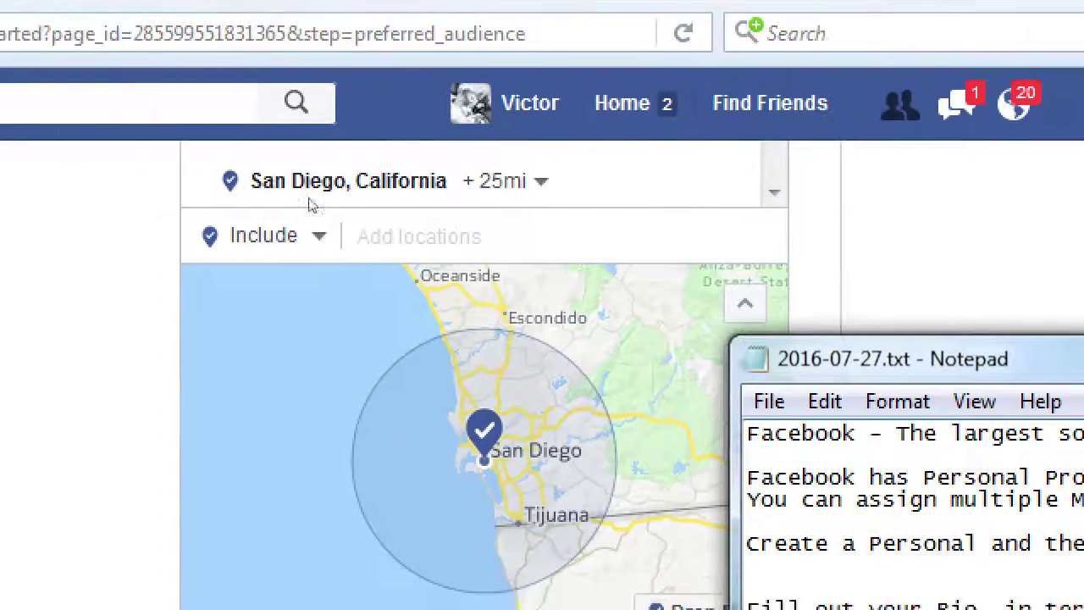
left_click(107, 229)
scroll(38, 213, "up", 4)
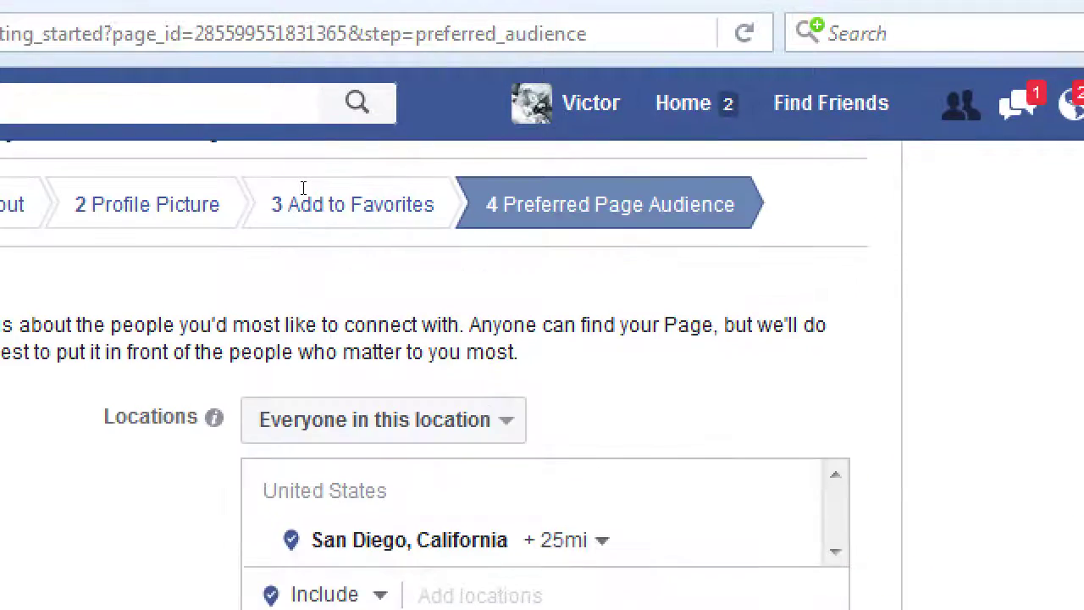
key("alt+Tab")
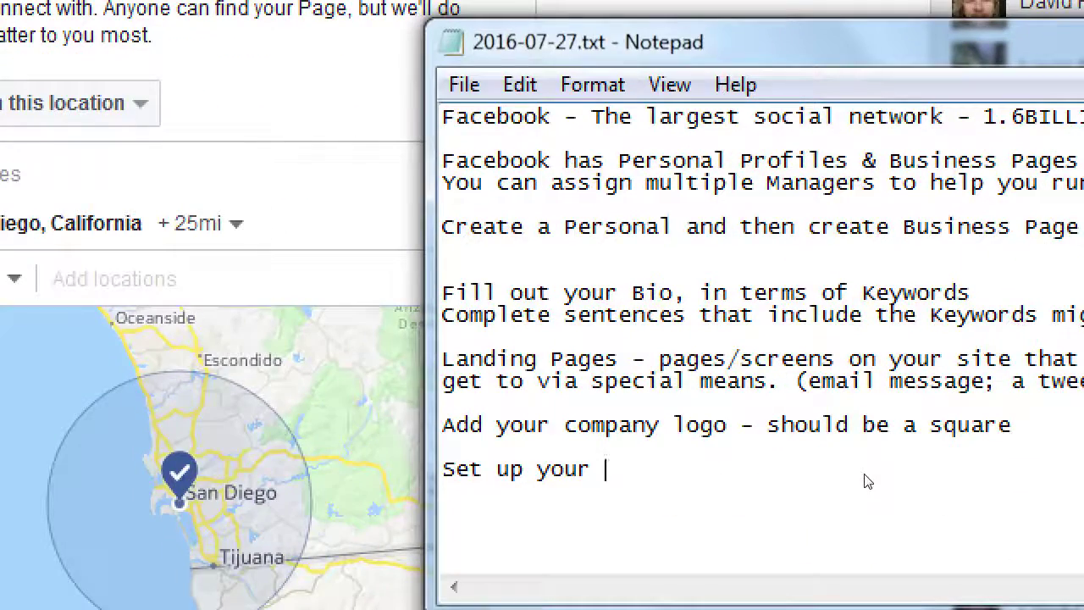
type("Prefer")
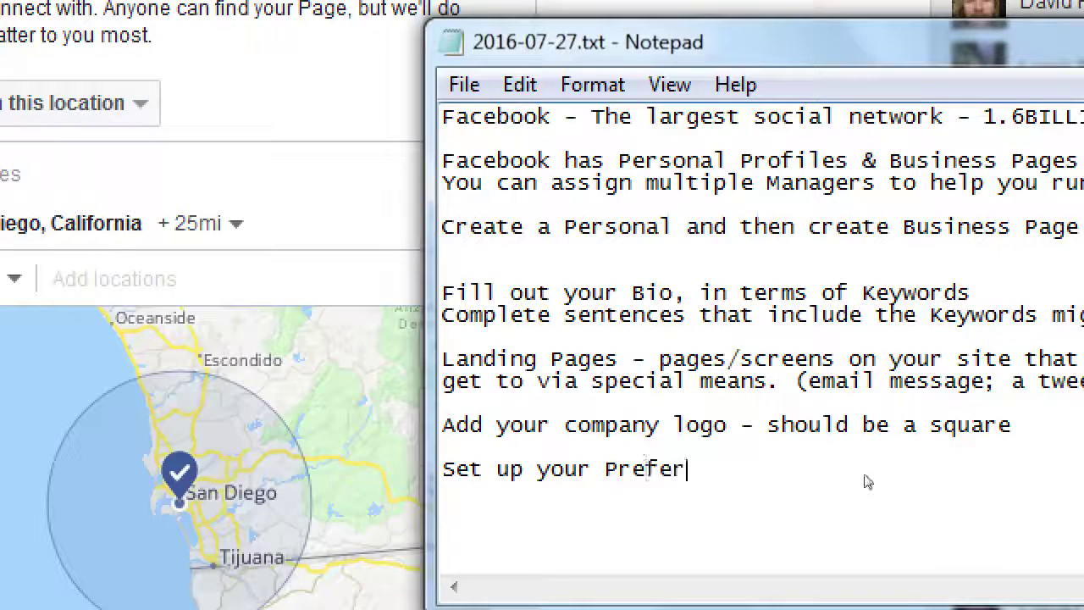
type("ed Page Aud")
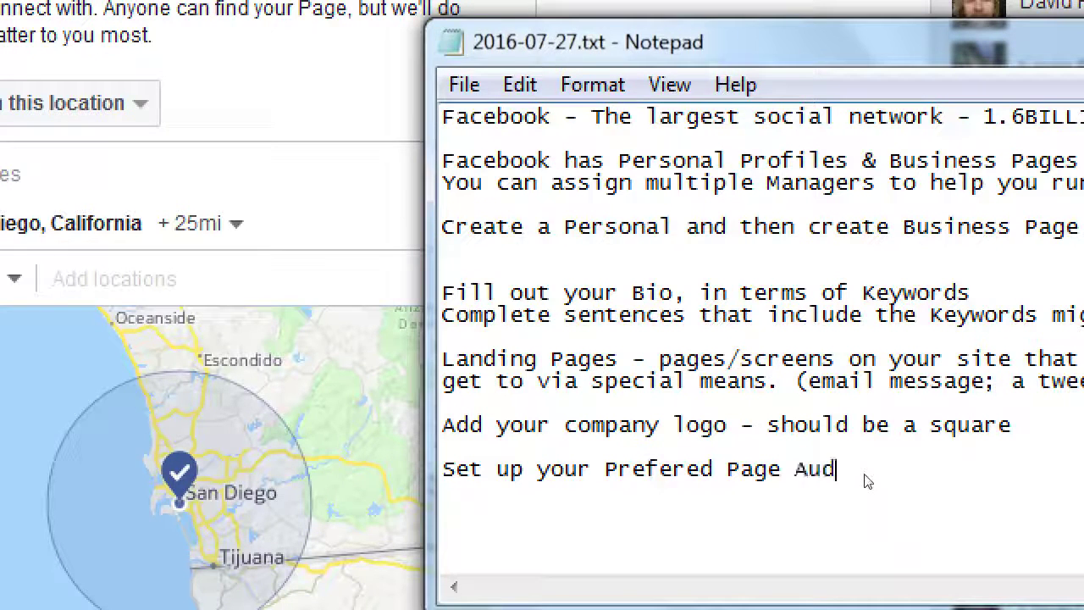
type("ience as bes")
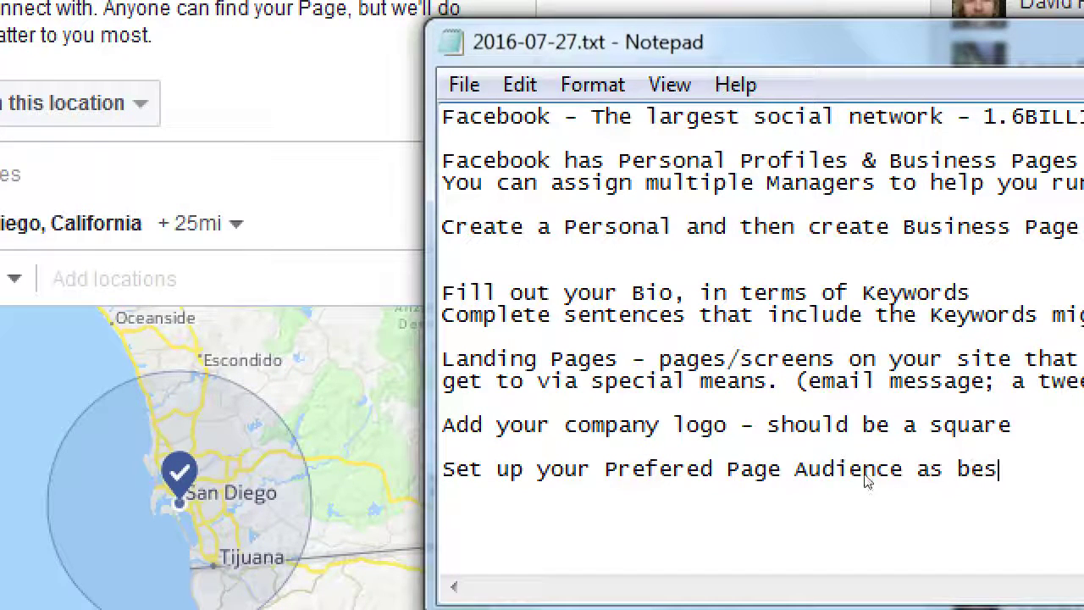
type("t possible")
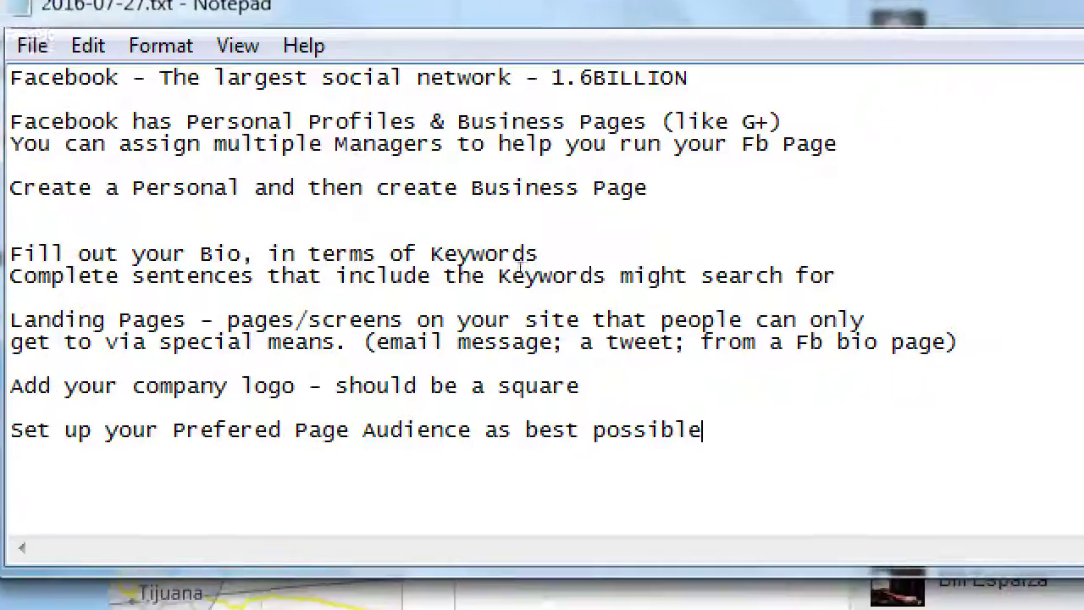
type(", to re")
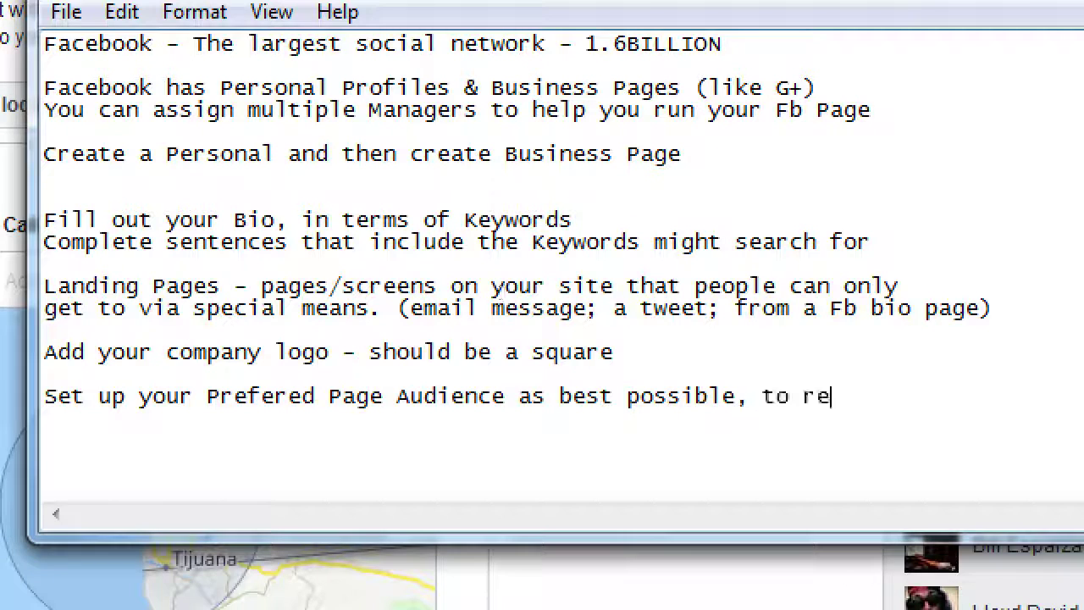
type("ach customer")
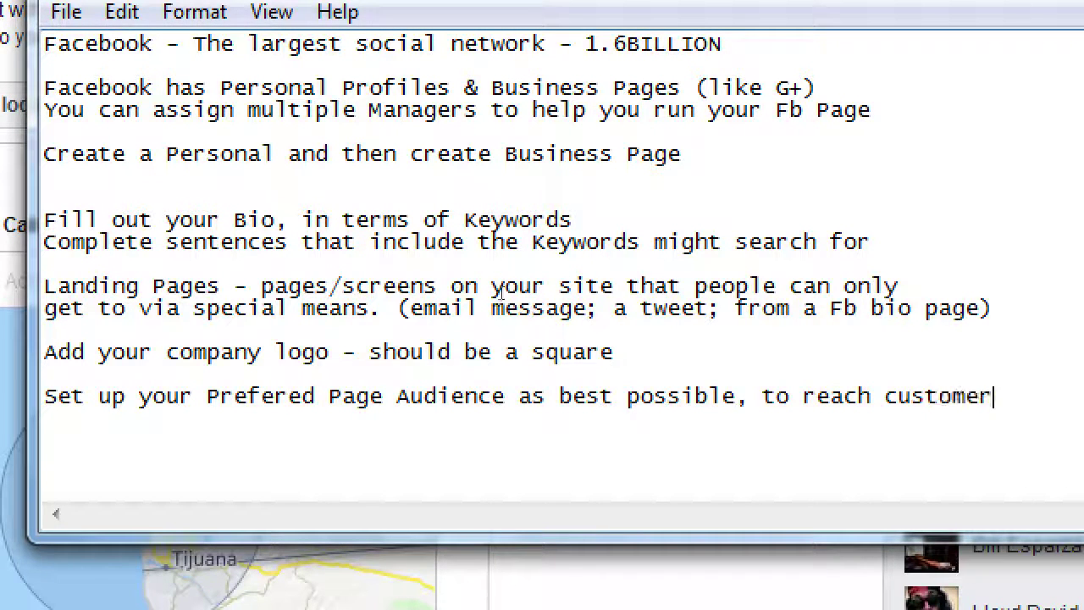
type("s")
- Add the line "Can also target an audience on a per-post basis" below the preferred audience note
key("Return")
type("Can also ")
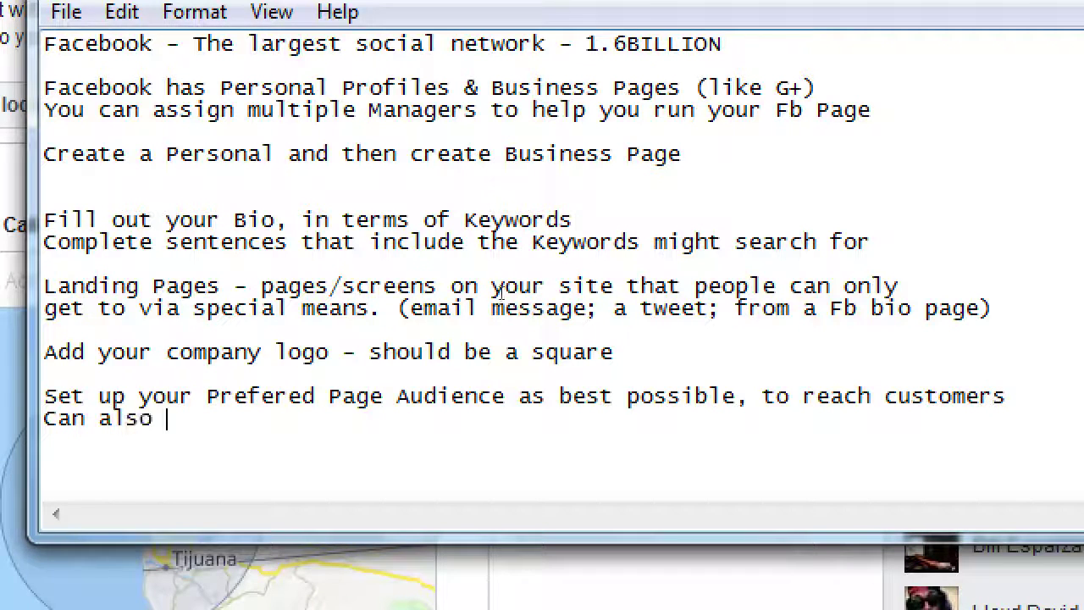
type("target ")
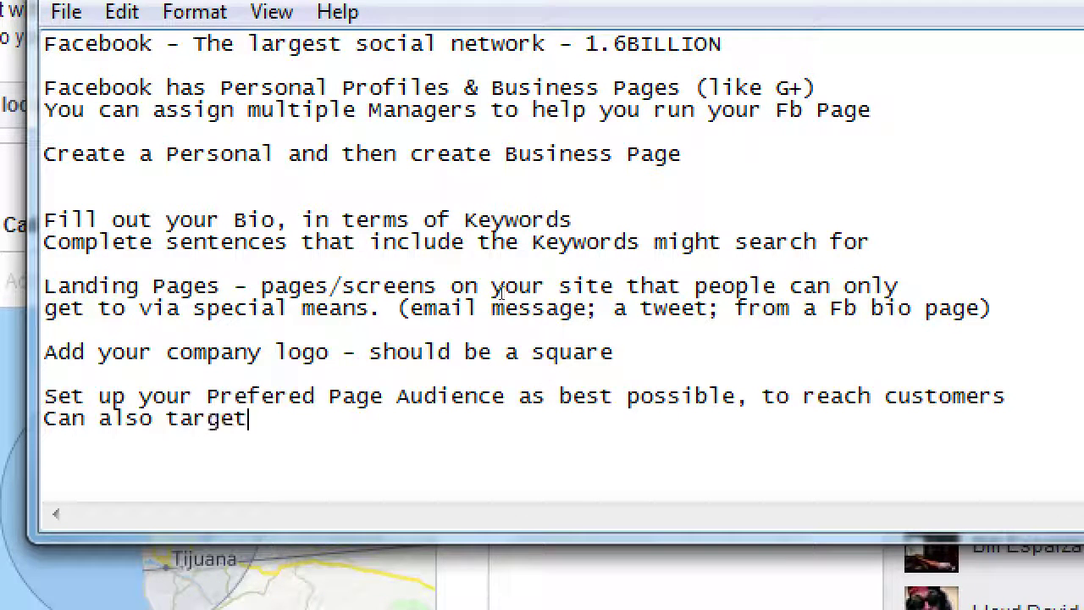
type("an audience ")
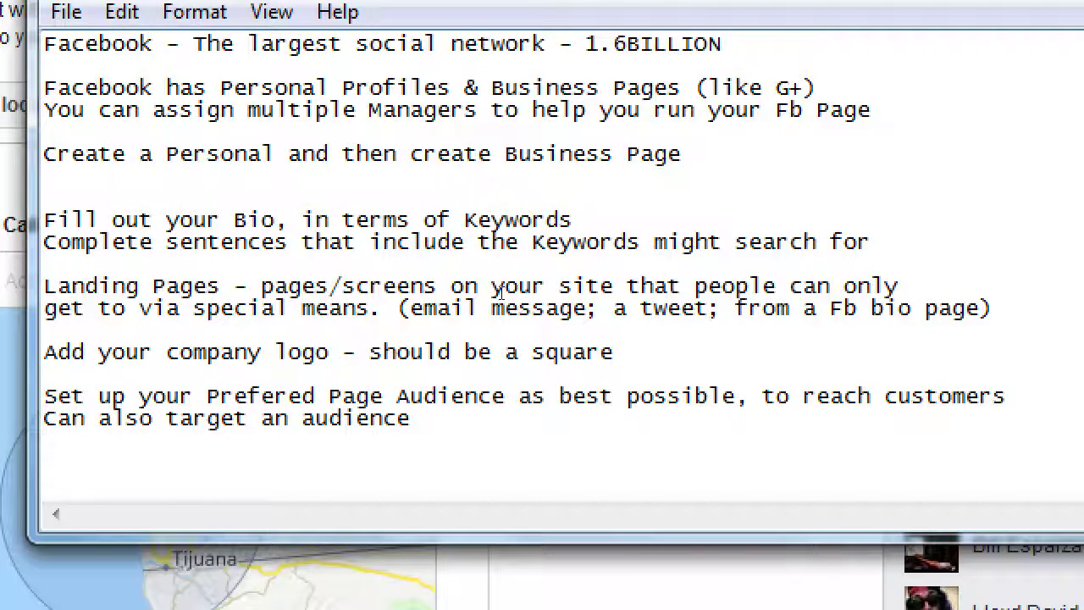
type("on a per-post basis")
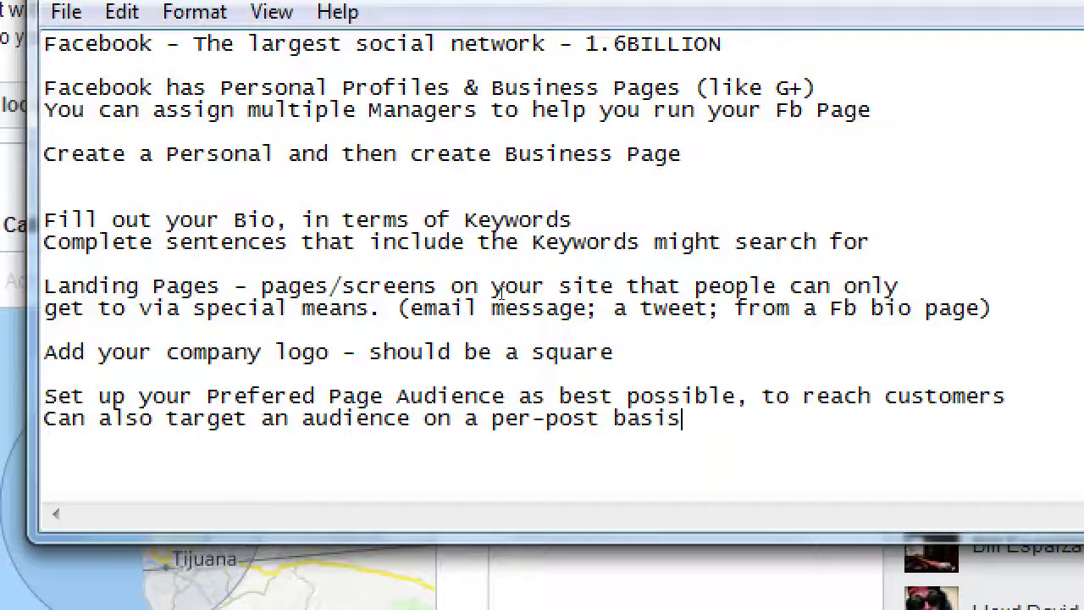
key("super+minus")
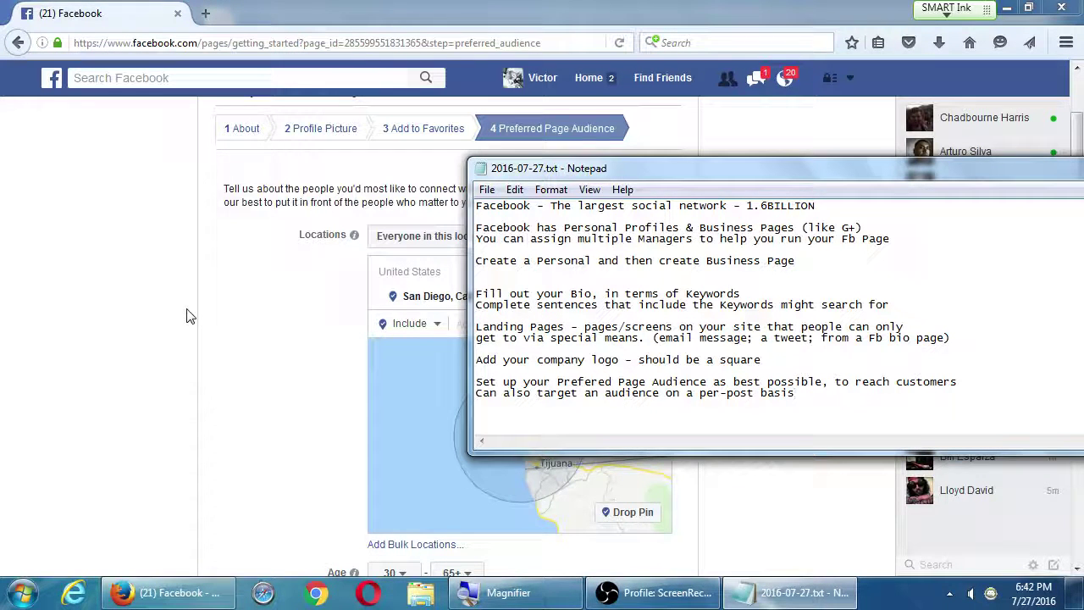
- Return to the Facebook page setup and add English (US) to the preferred audience's languages
left_click(144, 302)
scroll(753, 330, "down", 3)
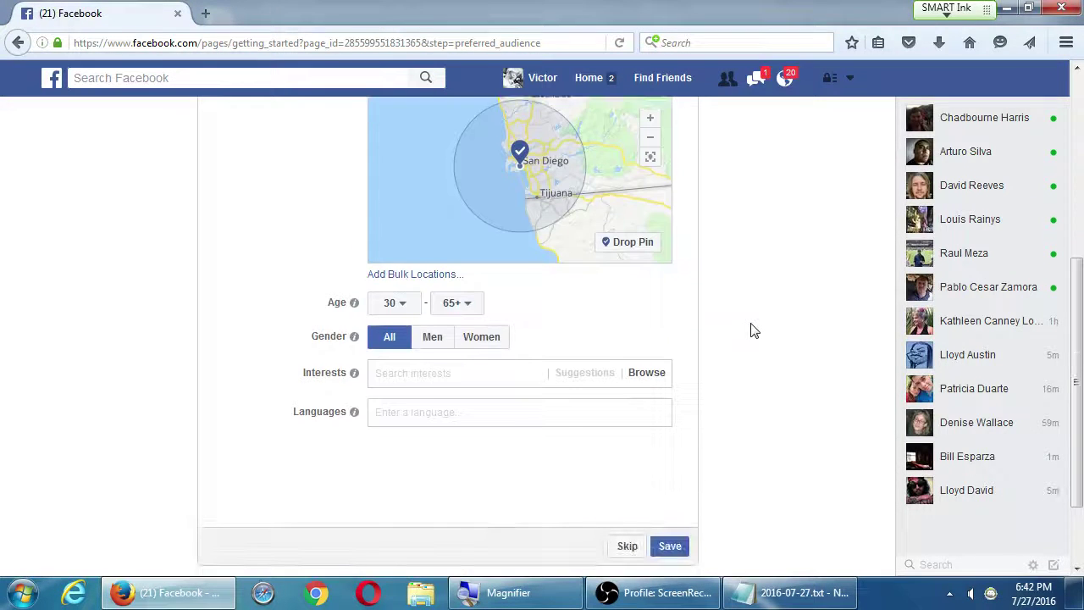
scroll(753, 330, "up", 2)
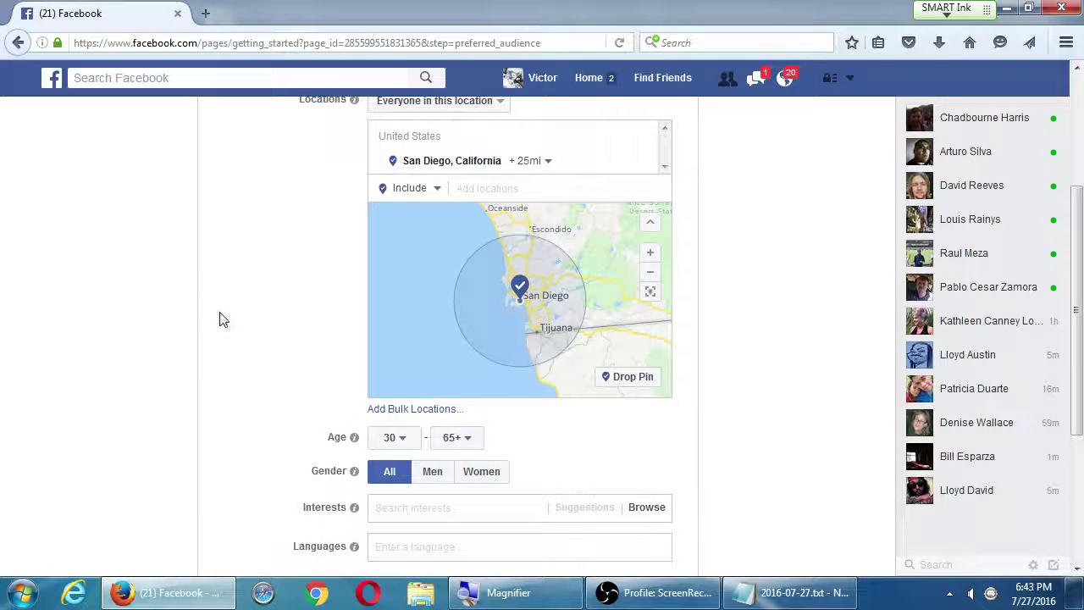
scroll(198, 322, "down", 1)
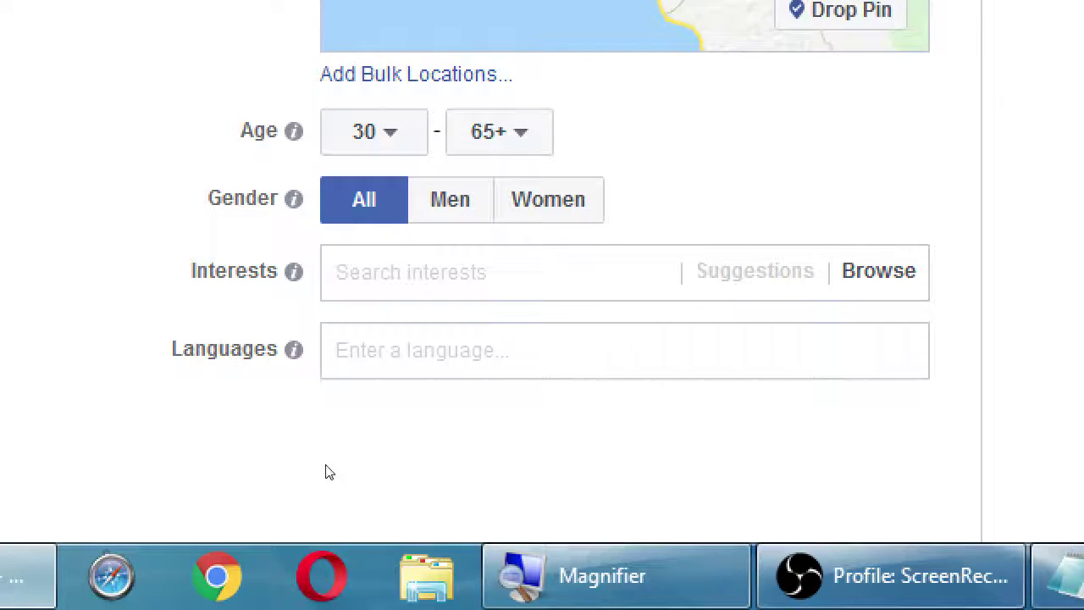
key("Tab")
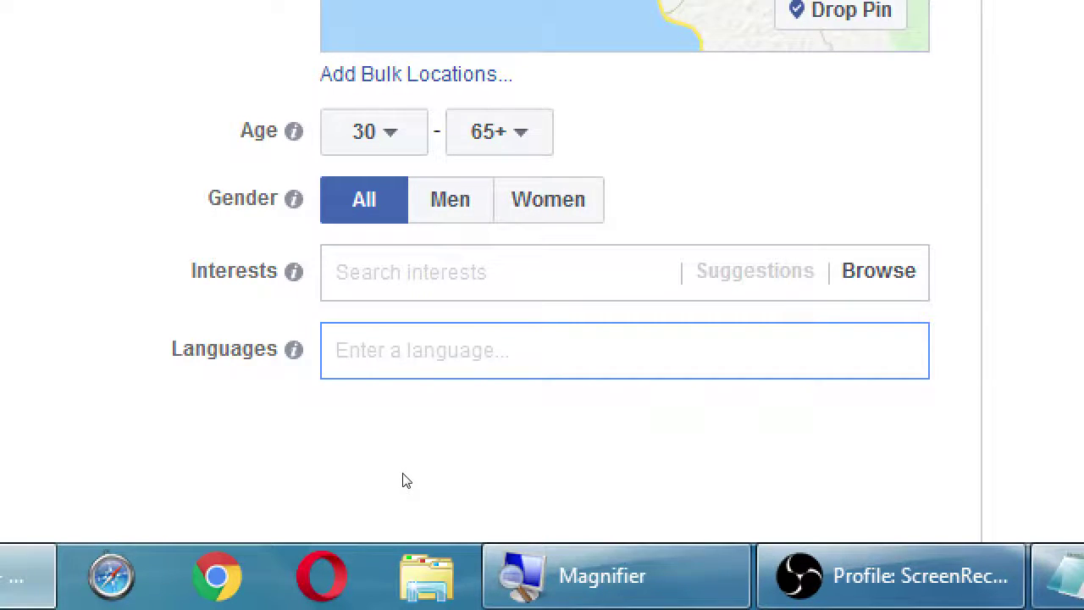
type("eng")
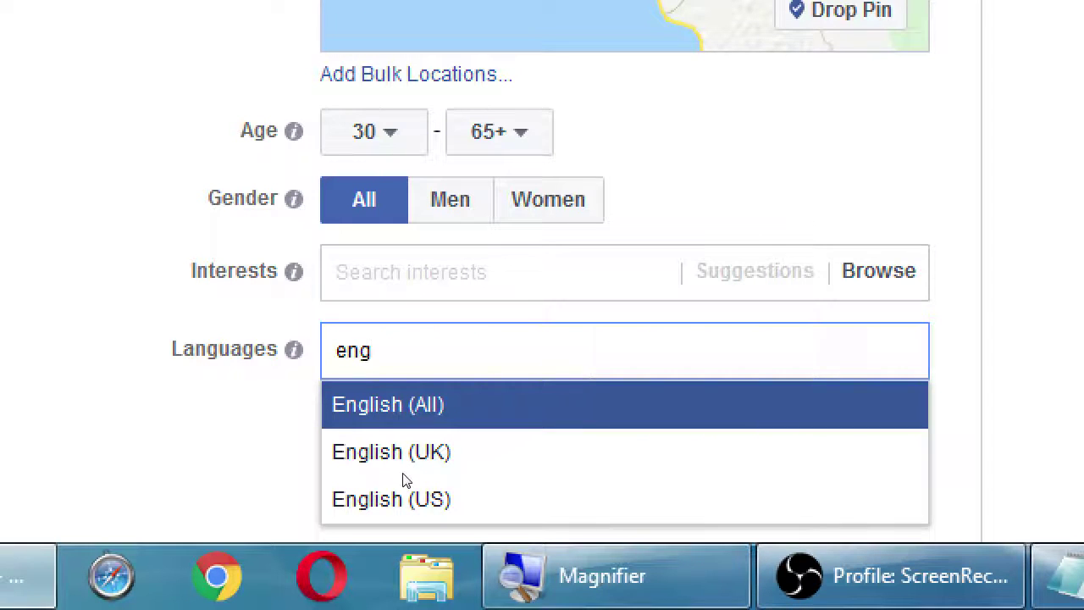
left_click(405, 481)
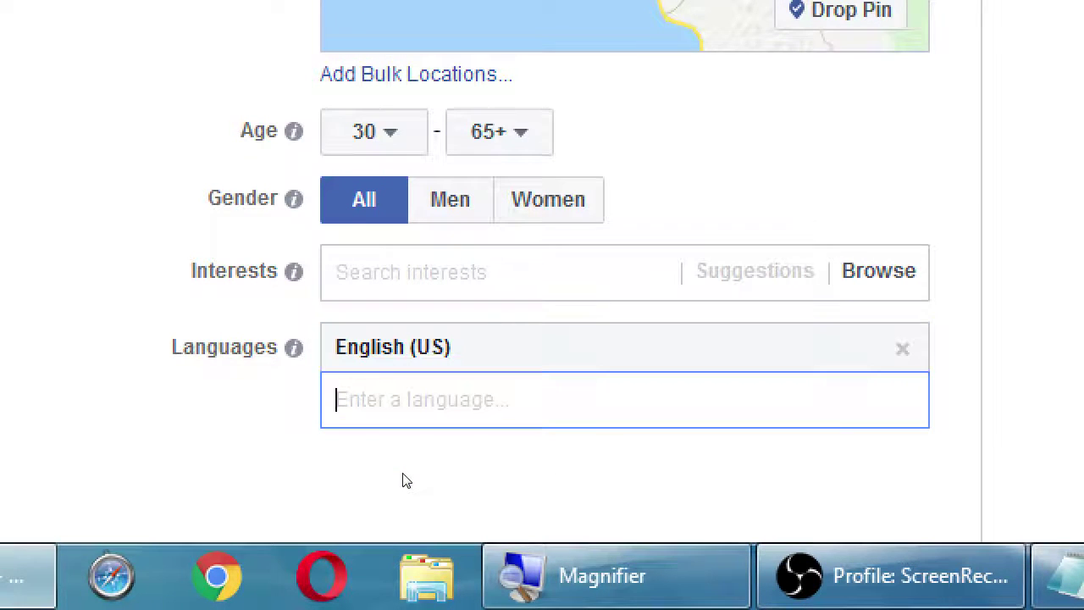
- Add Spanish and Filipino to the audience's languages
type("span")
scroll(398, 479, "down", 4)
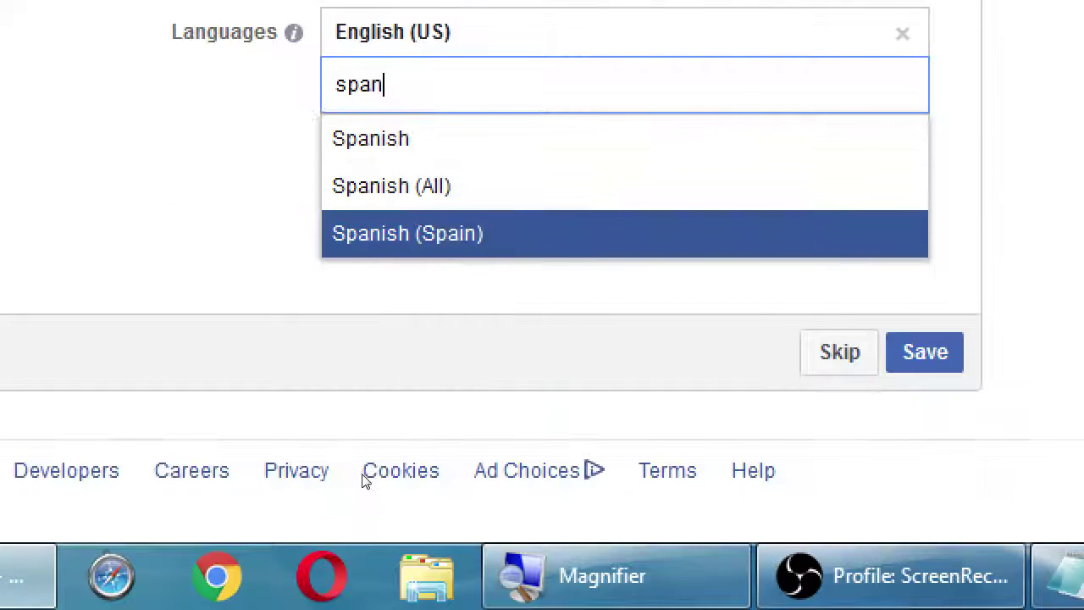
key("Up")
key("Up")
key("Return")
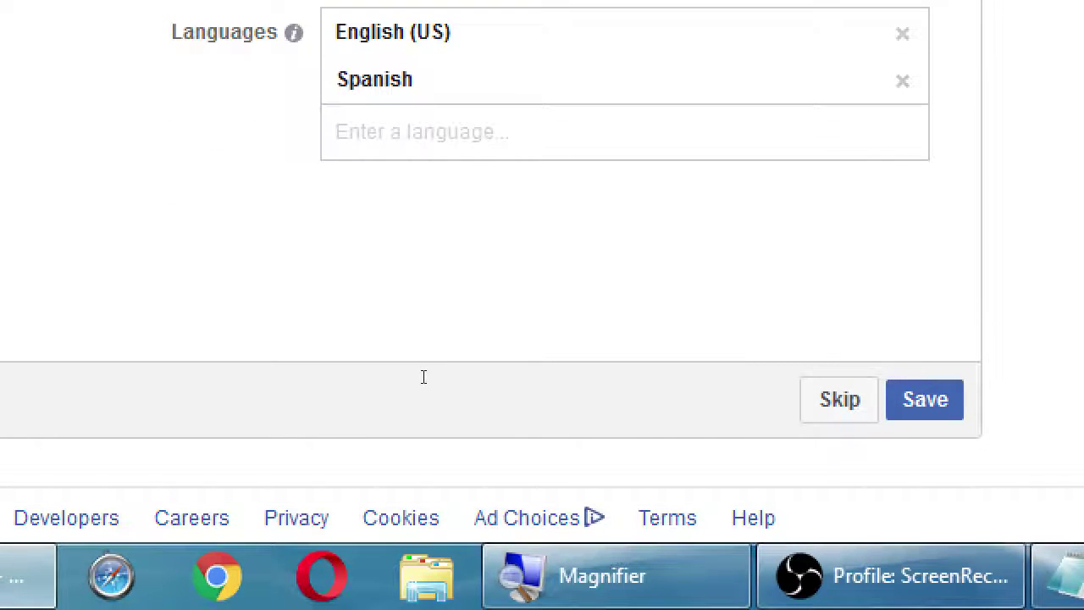
type("fi")
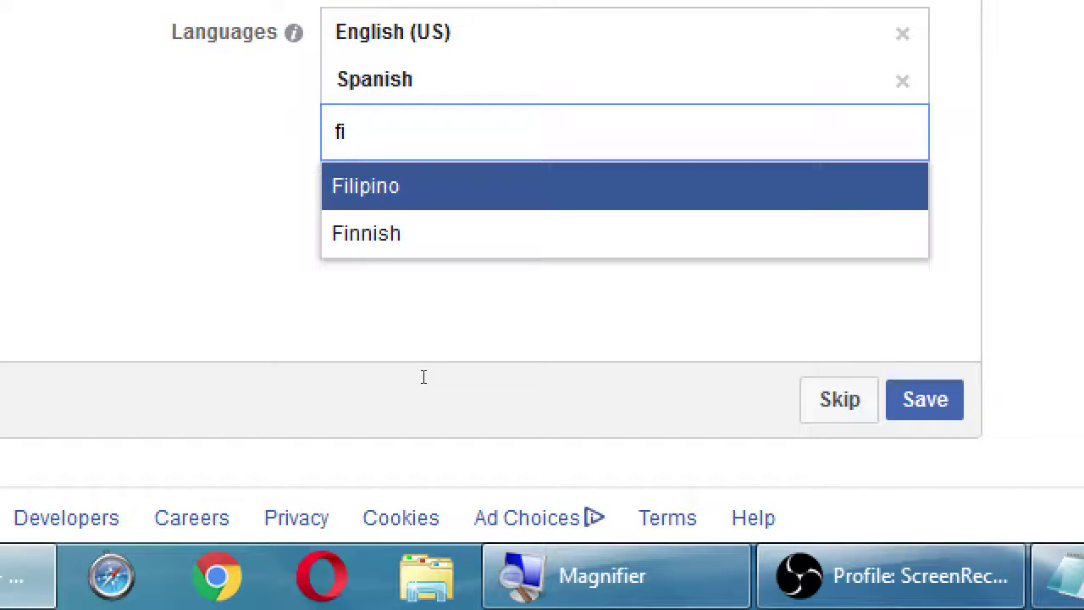
key("Return")
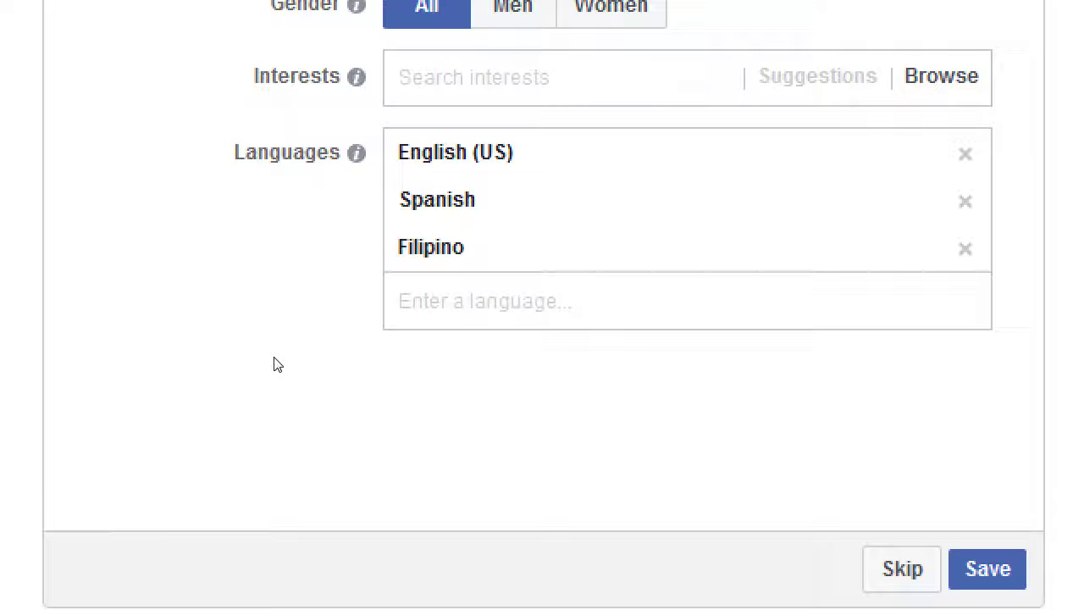
- Search the audience interests for "chocolate" and compare the audience sizes of the suggested matches
scroll(249, 337, "up", 2)
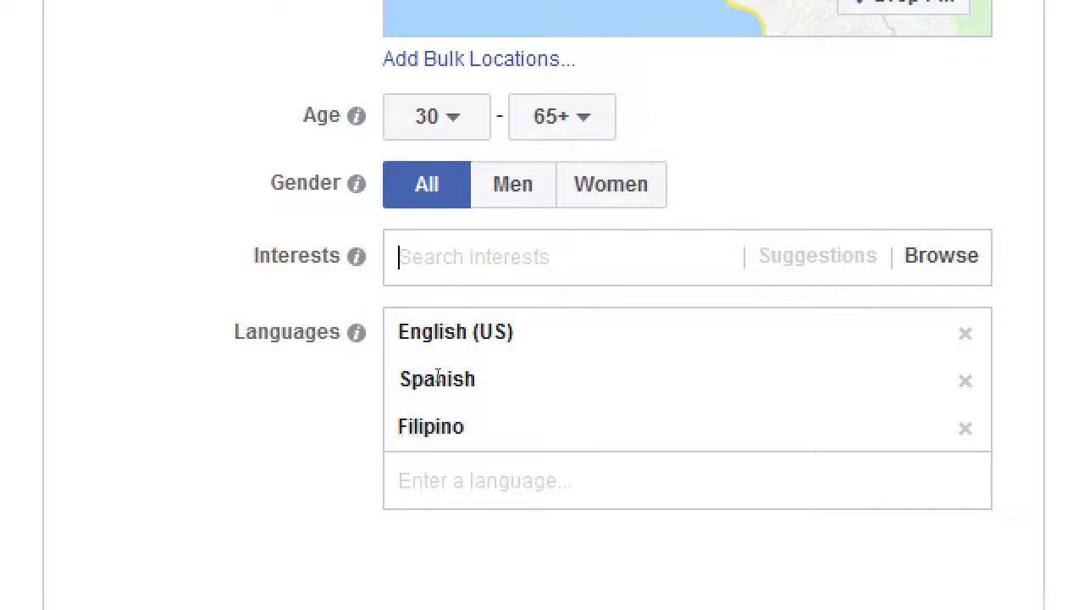
type("chocolate")
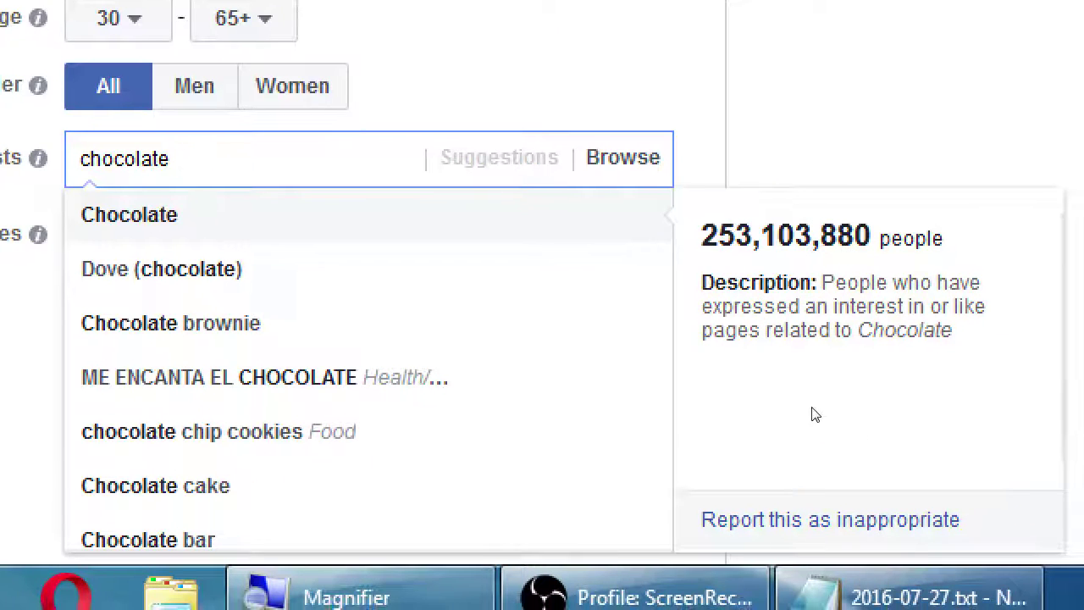
key("Down")
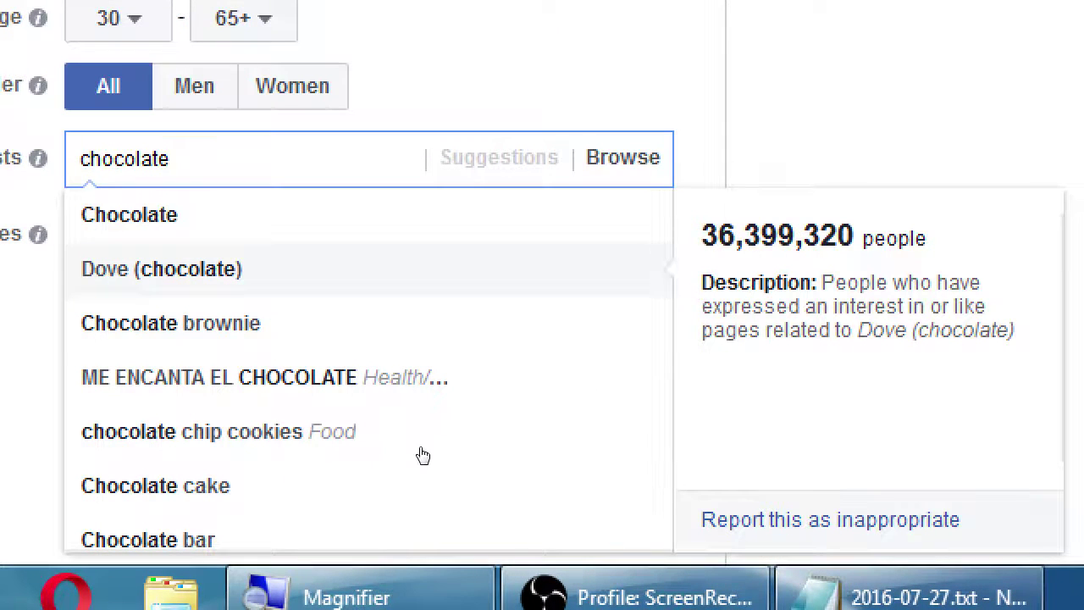
key("Down")
key("Down")
key("Down")
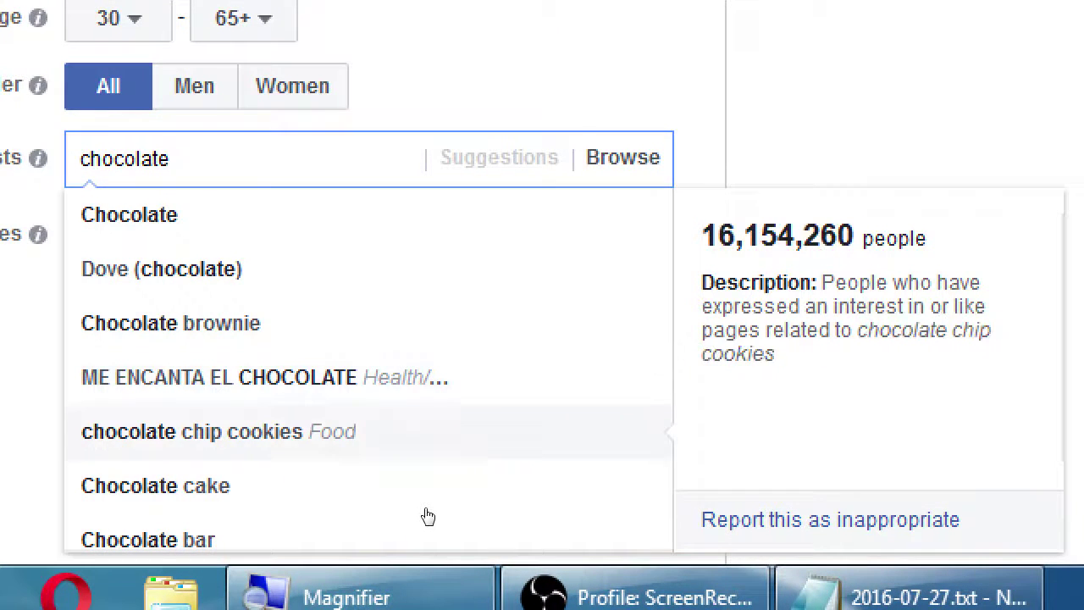
key("Up")
key("Up")
key("Up")
key("Up")
scroll(443, 550, "down", 1)
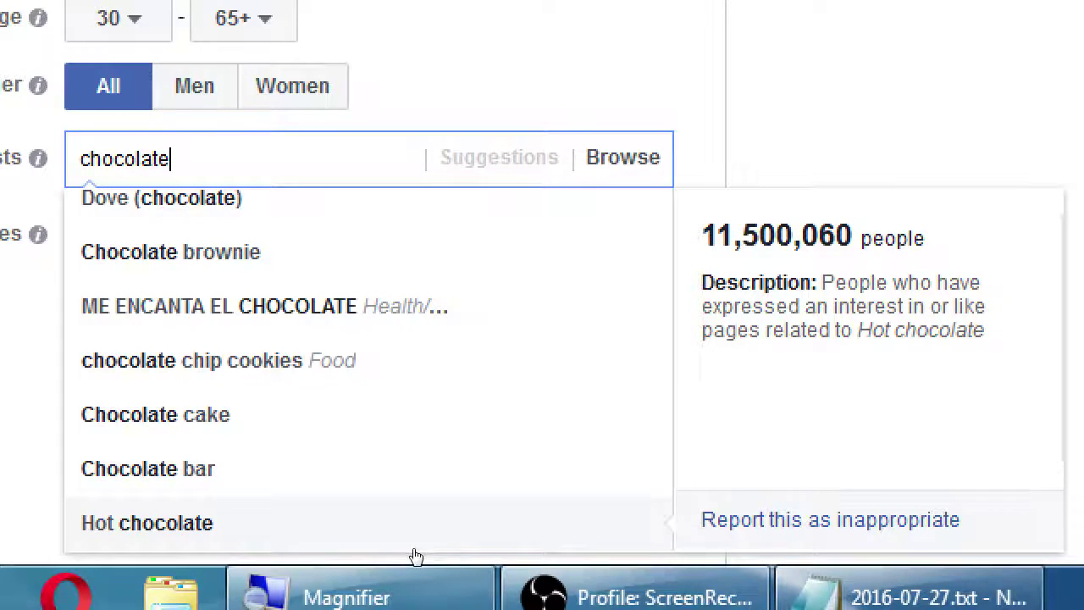
- Browse the interest categories instead and expand Food and drink to go through its subcategories
left_click(389, 391)
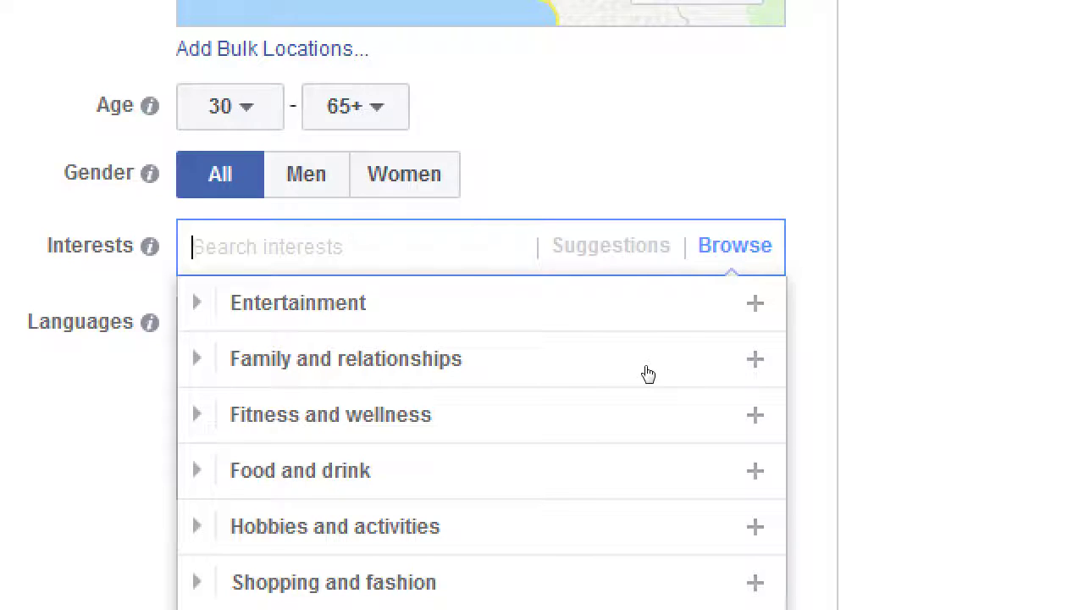
mouse_move(624, 488)
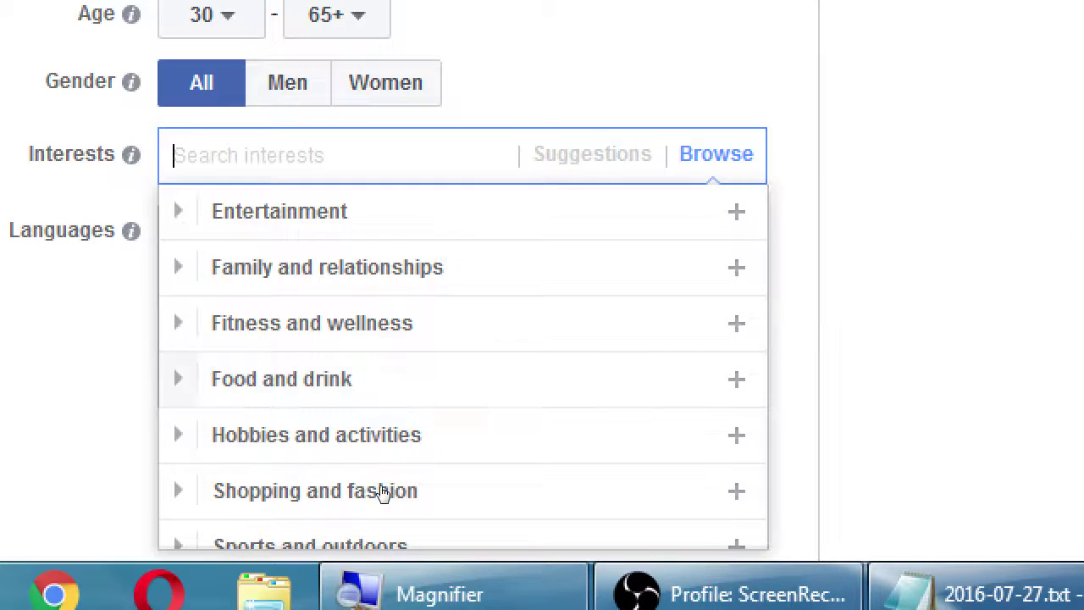
key("Down")
key("Down")
key("Down")
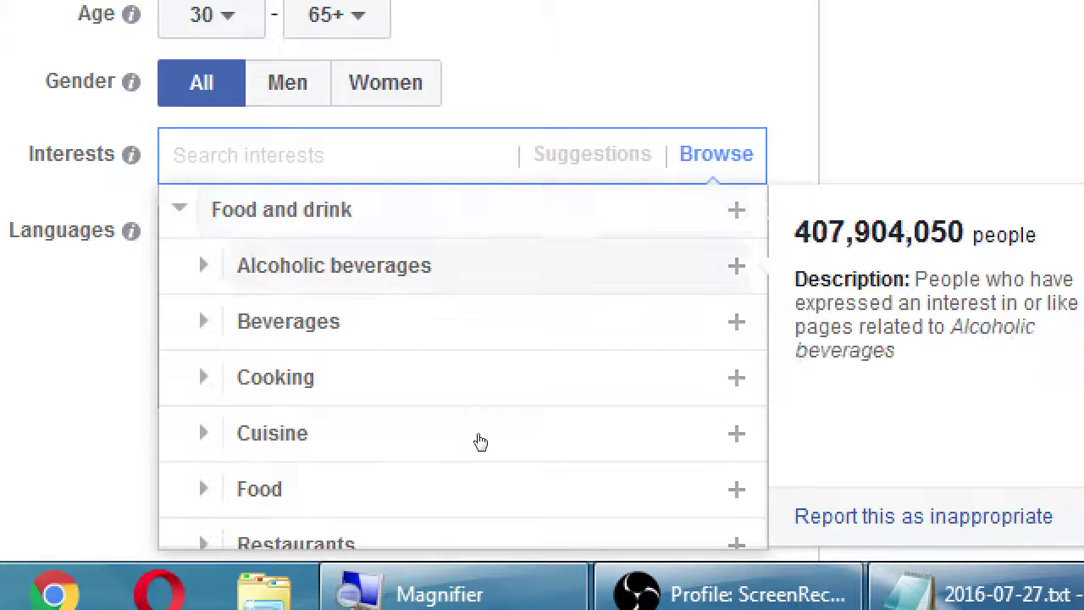
key("Down")
scroll(446, 504, "down", 2)
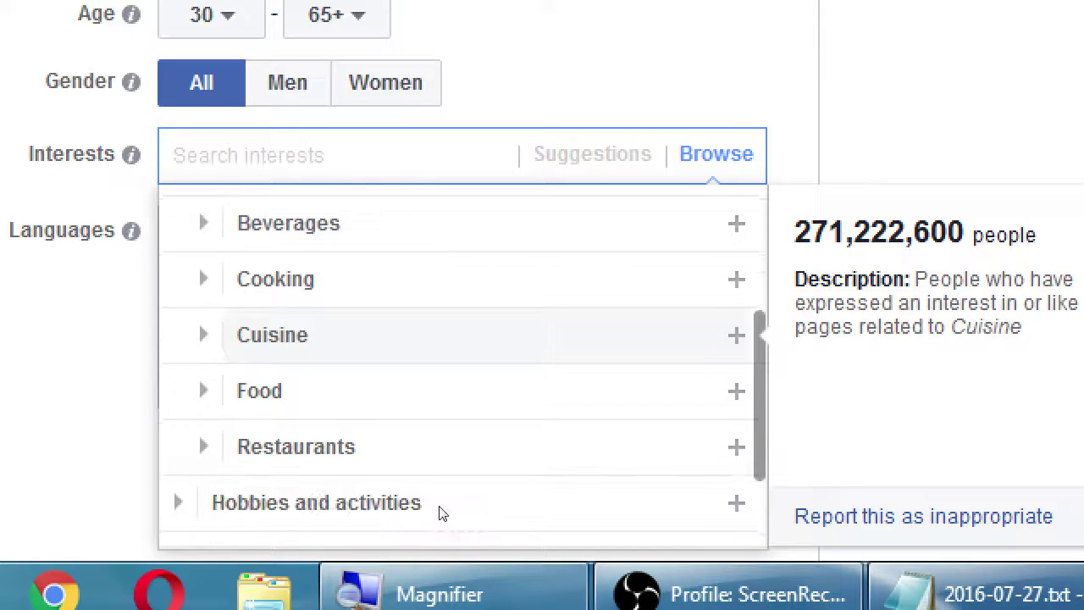
key("Down")
key("Down")
scroll(424, 491, "up", 1)
scroll(399, 475, "up", 1)
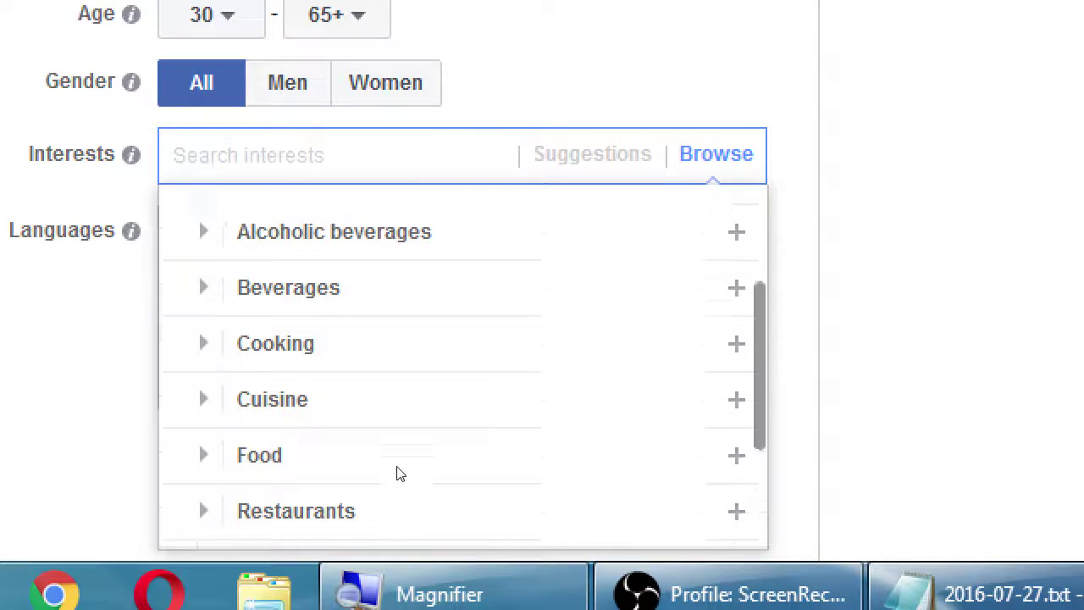
- Expand Cooking under Food and drink and add Baking to the preferred audience's interests
key("Right")
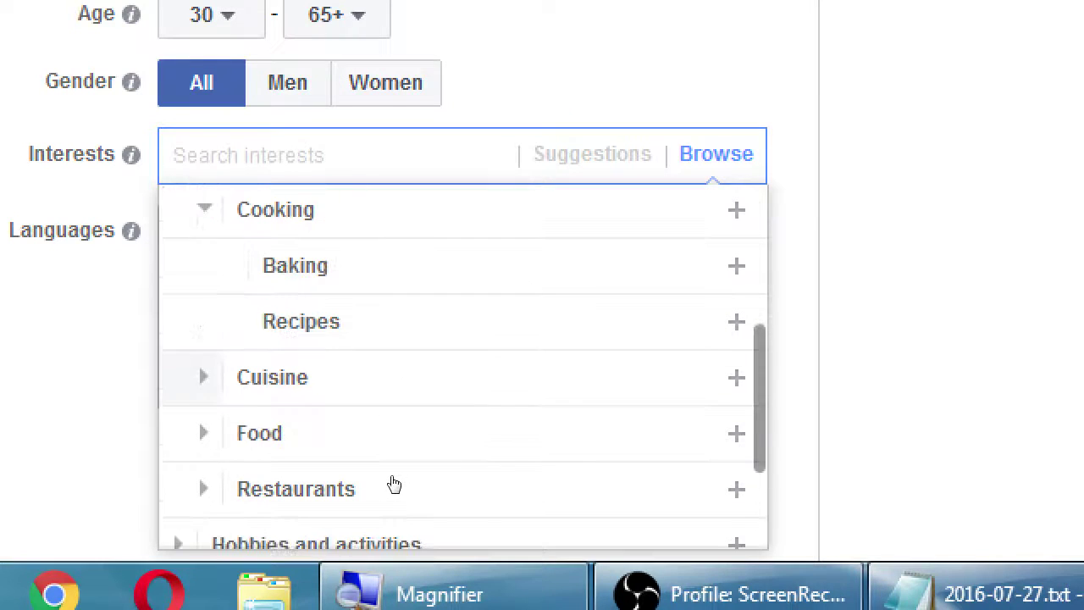
key("Down")
key("Down")
key("Up")
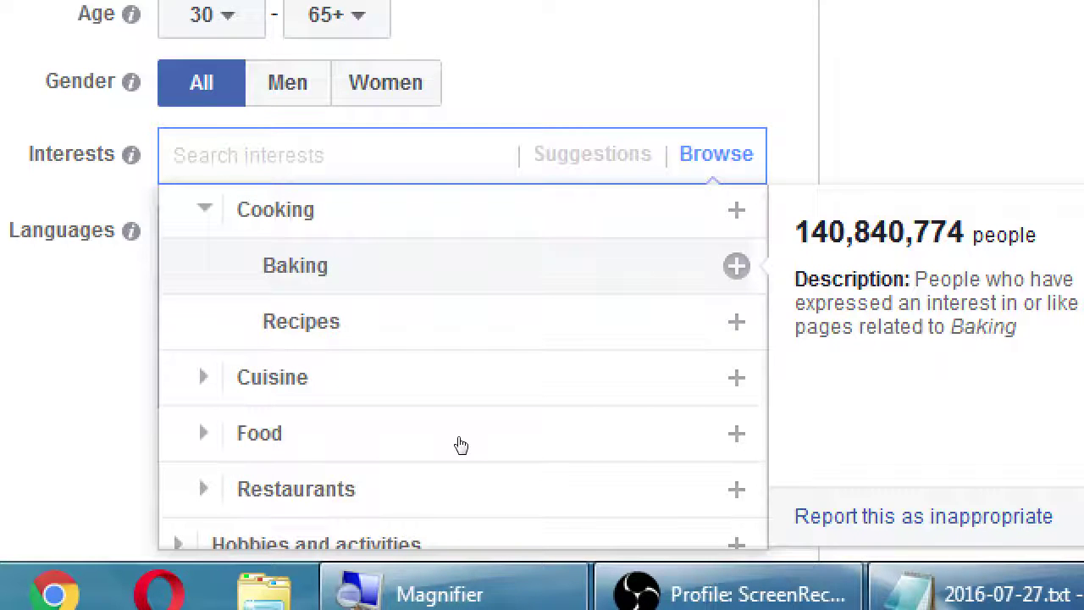
scroll(371, 407, "up", 6)
scroll(339, 356, "up", 2)
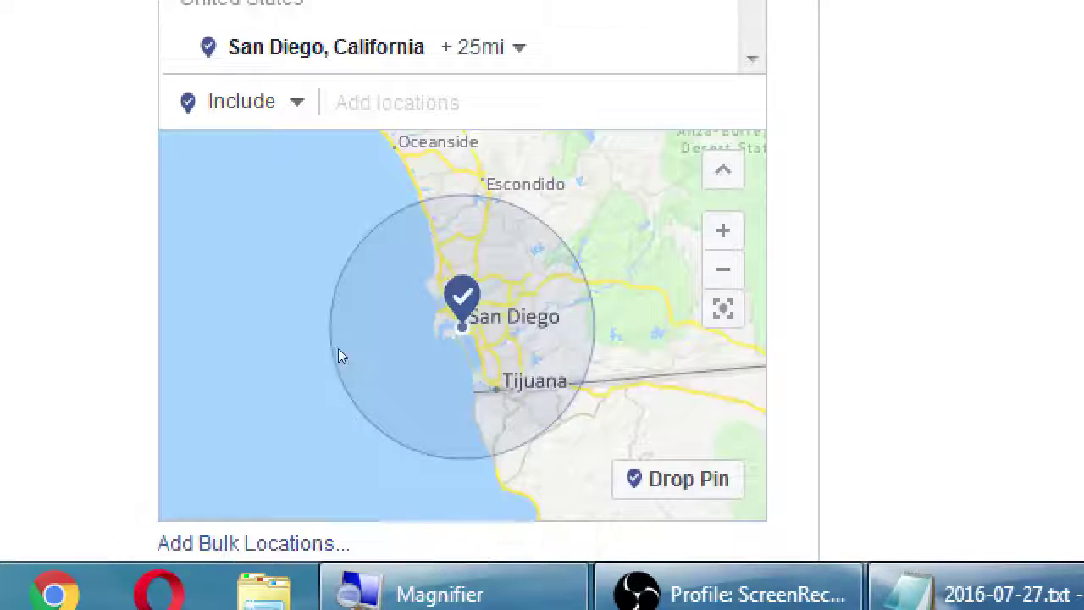
scroll(303, 477, "down", 1)
scroll(303, 476, "down", 5)
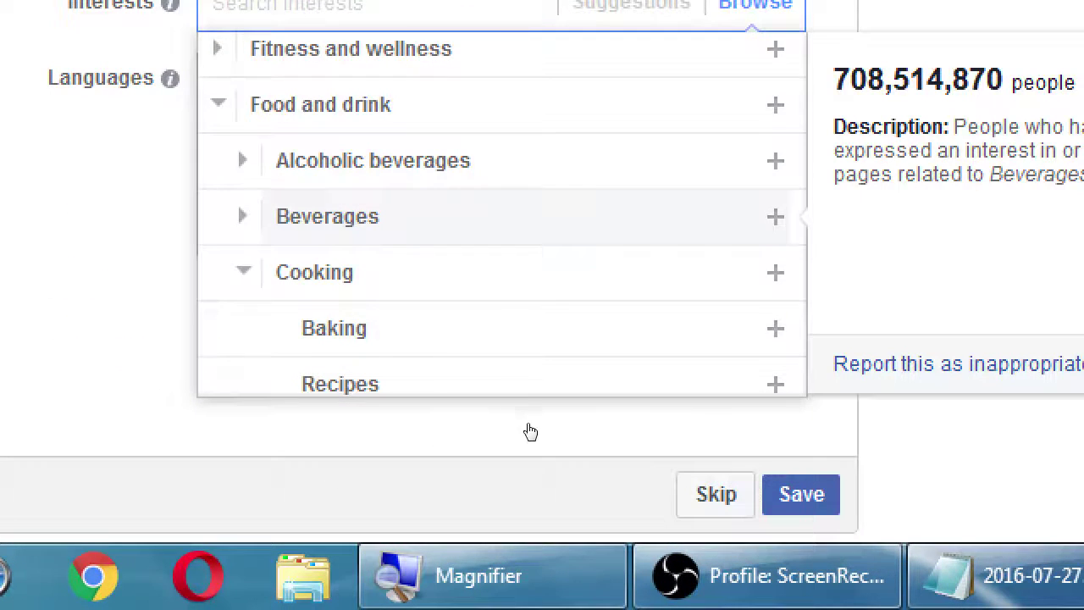
key("Down")
key("Down")
key("Return")
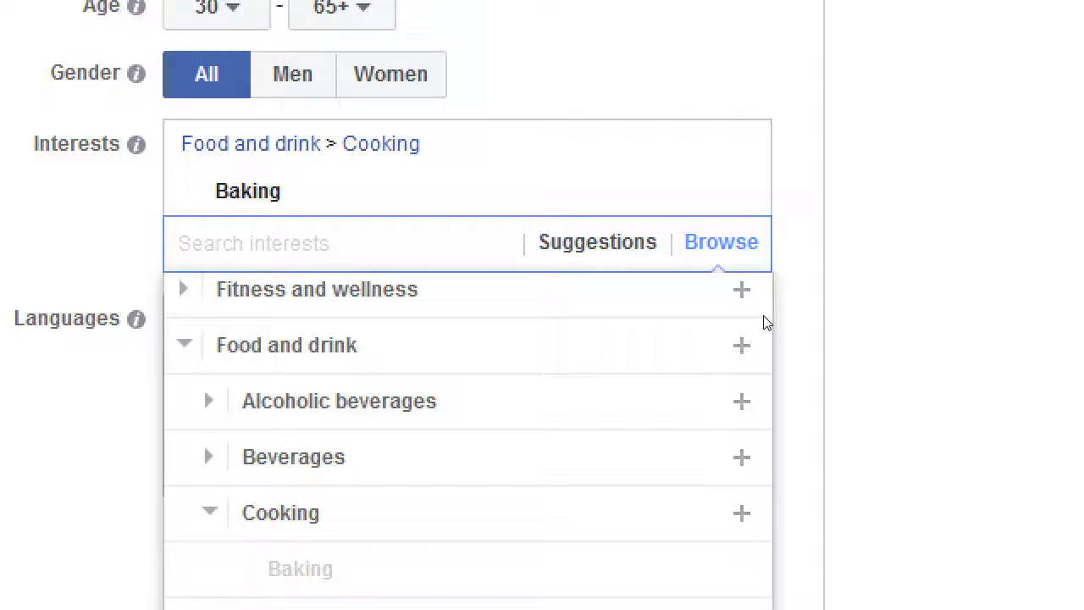
- Switch to the 2016-07-27.txt notes in Notepad and add the line "With Interests, try to be within 3 - 5 Interests" after a blank line
key("alt+Tab")
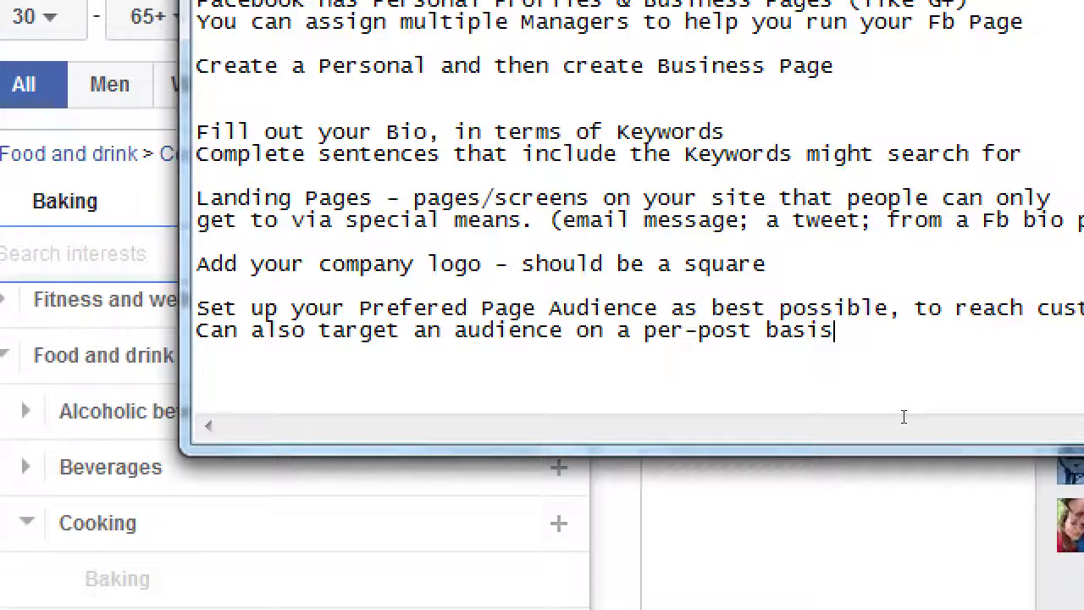
key("Return")
key("Return")
type("With i")
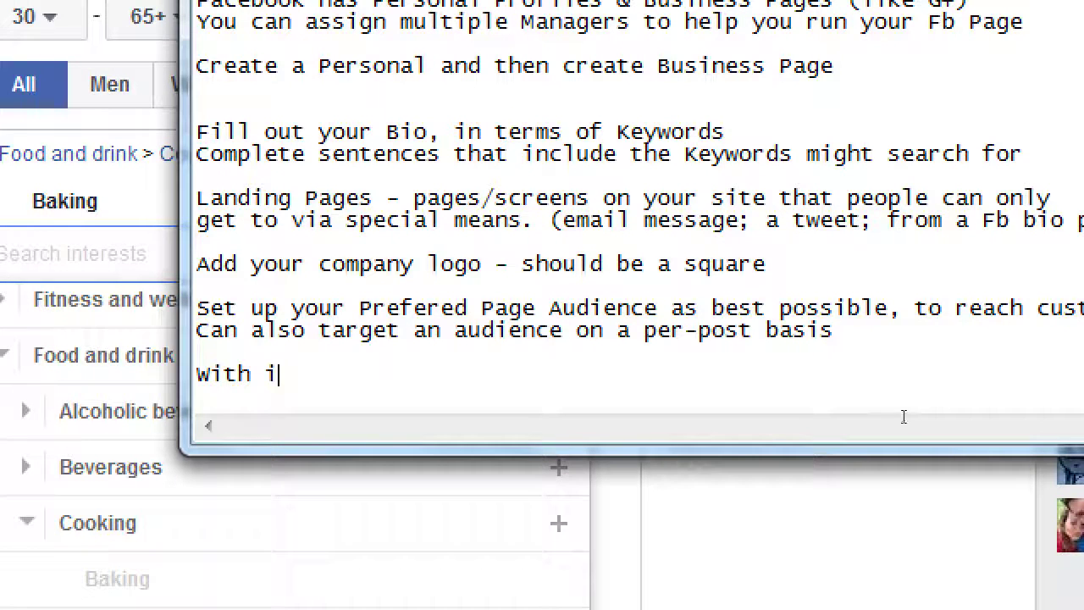
key("BackSpace")
type("Interests, try")
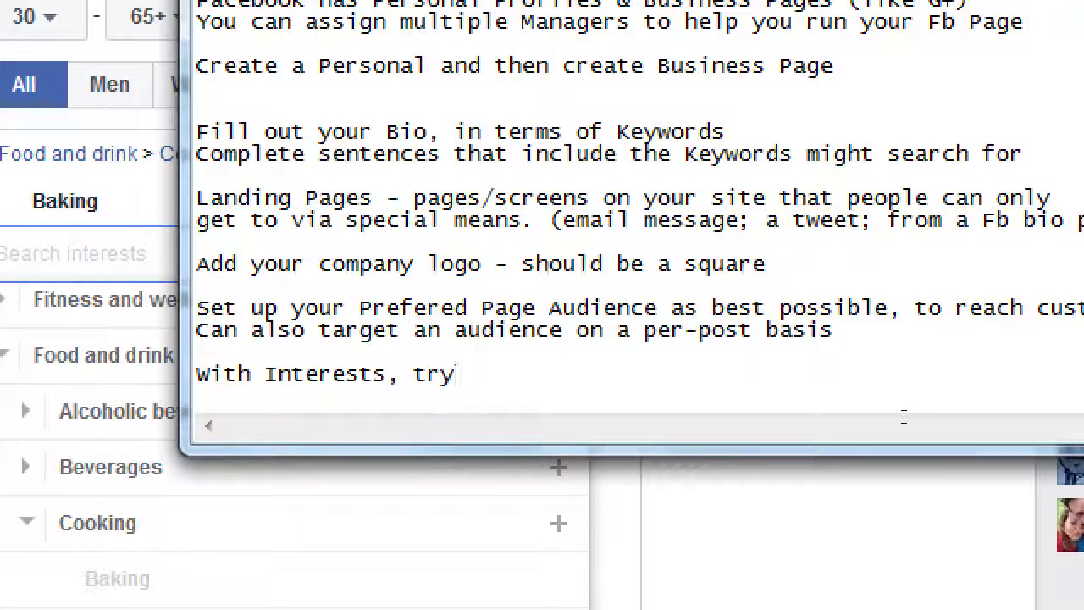
type("to be wit")
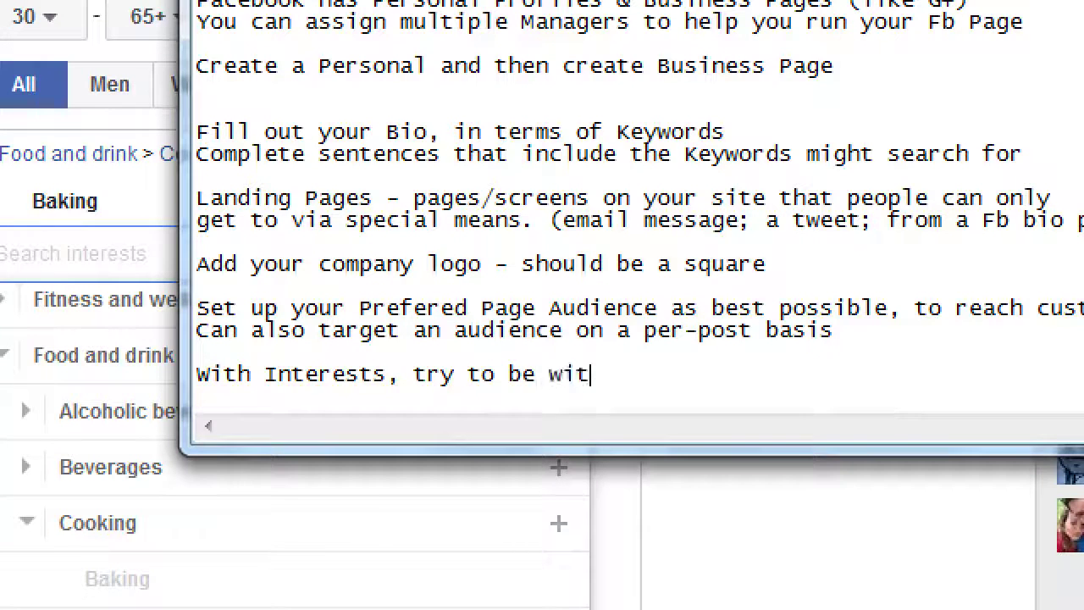
type("hin 3 ")
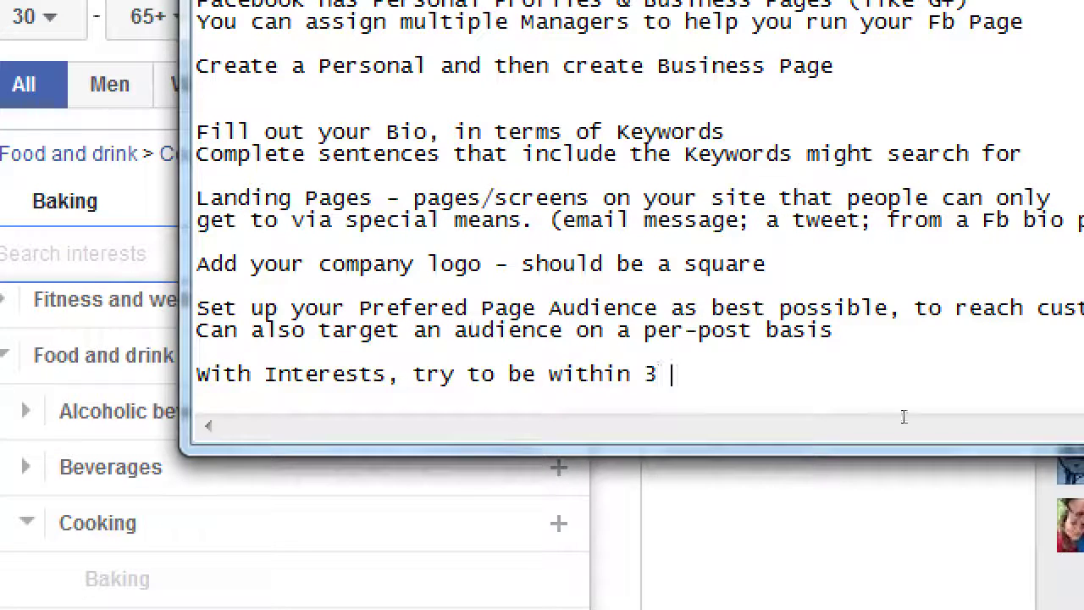
type("- 5 in")
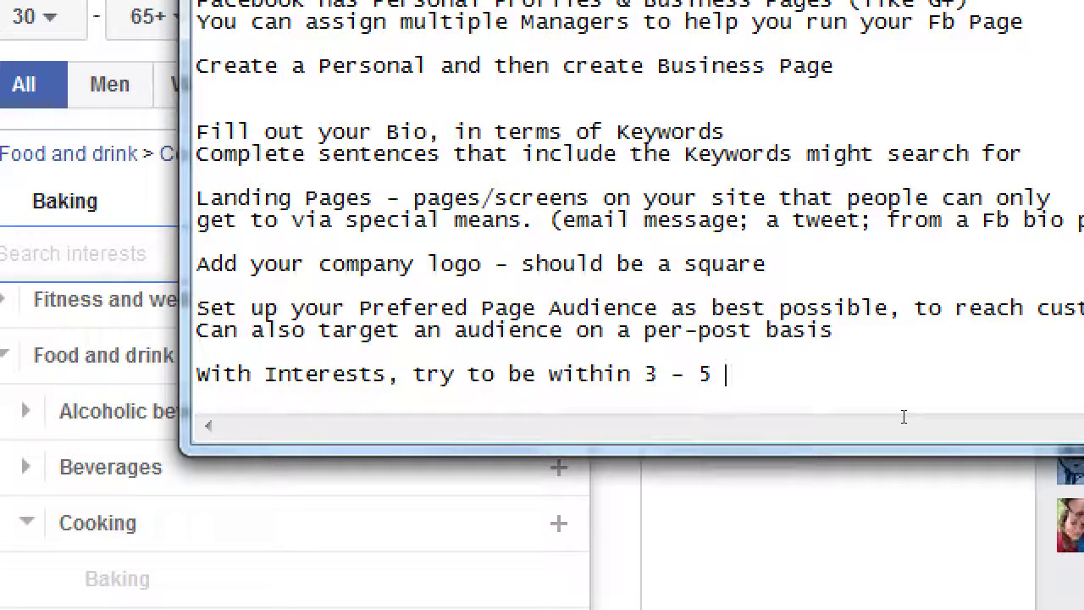
key("BackSpace")
key("BackSpace")
type("Interests")
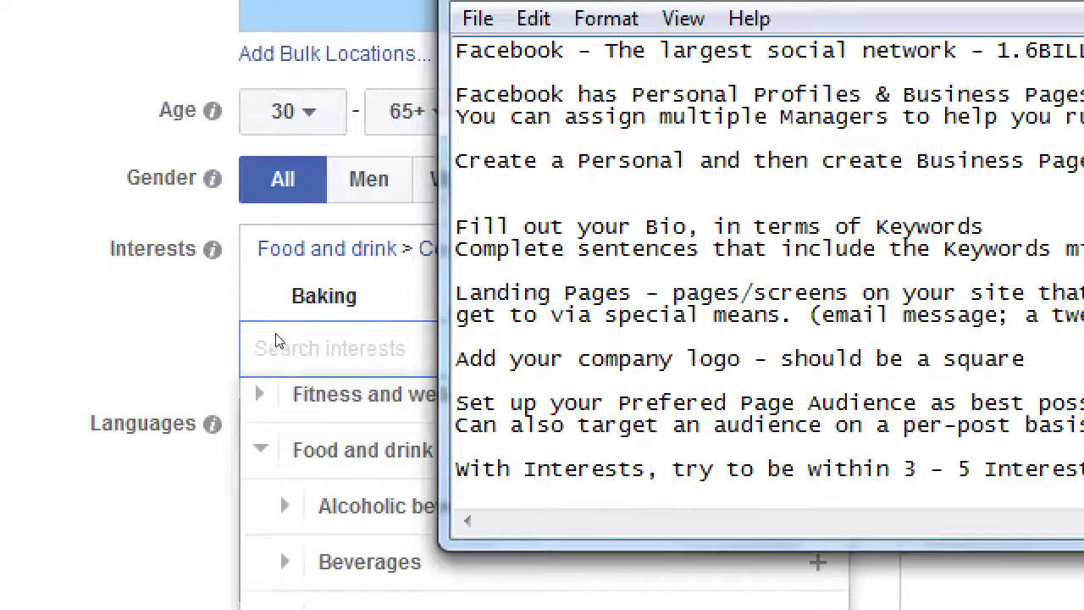
- Return to the Facebook page setup and add Cake to the audience's interests from the suggestions related to Baking
left_click(248, 232)
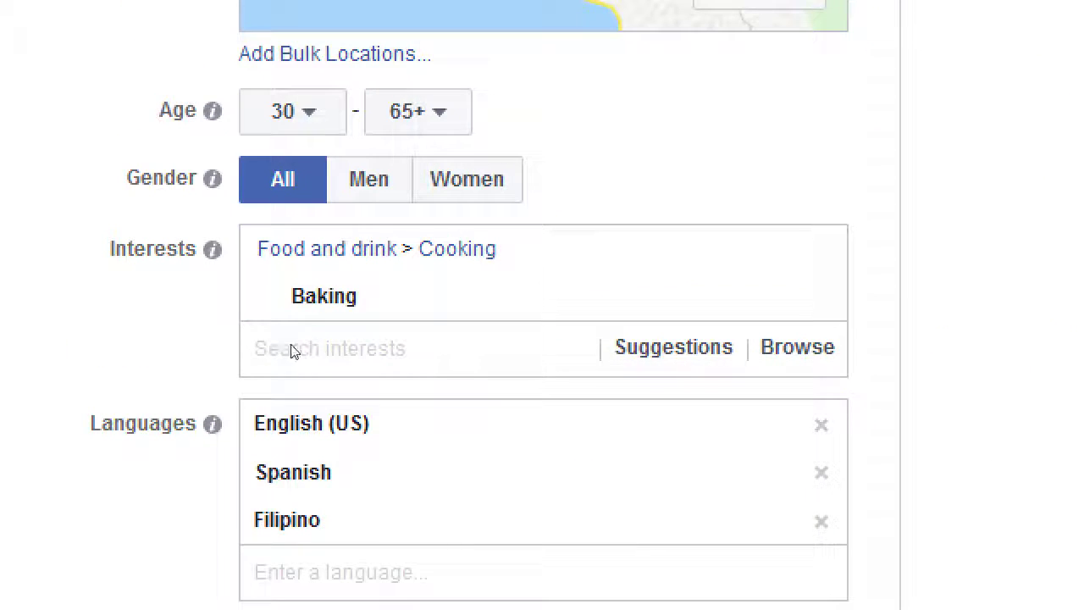
mouse_move(446, 339)
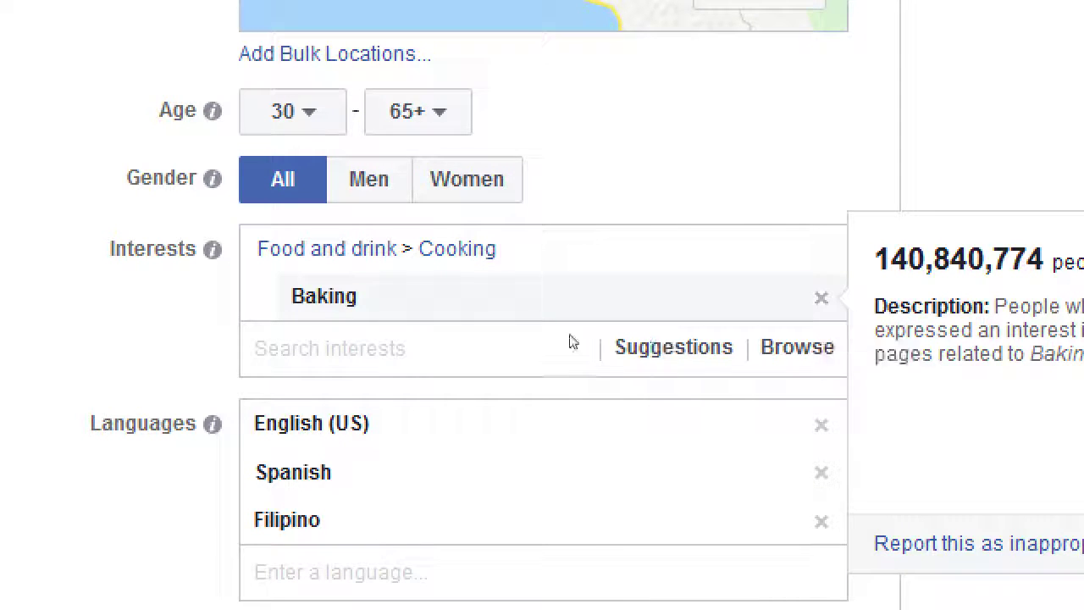
left_click(478, 350)
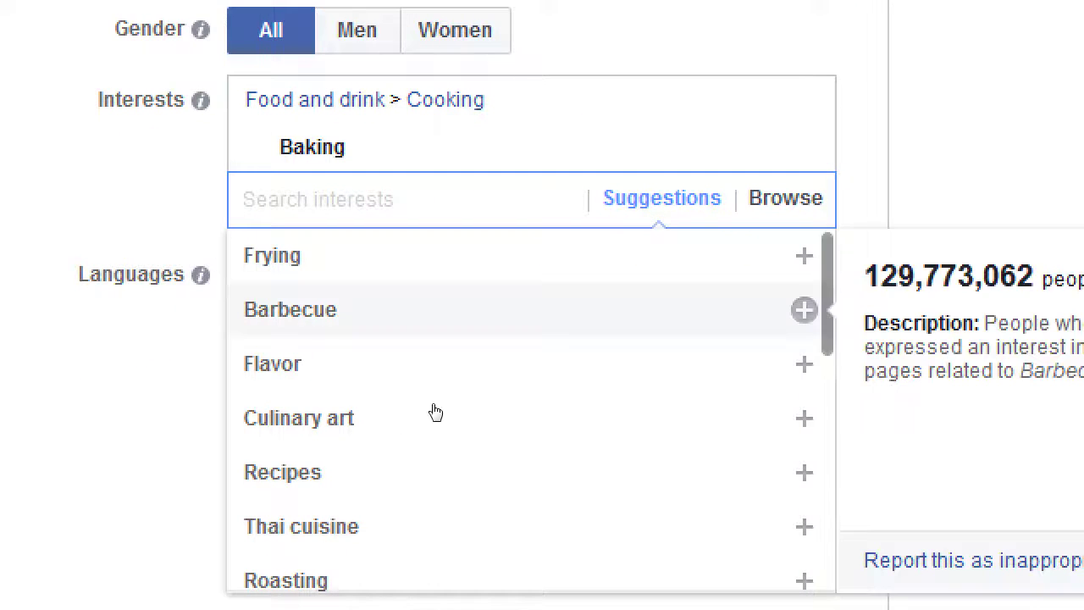
key("Up")
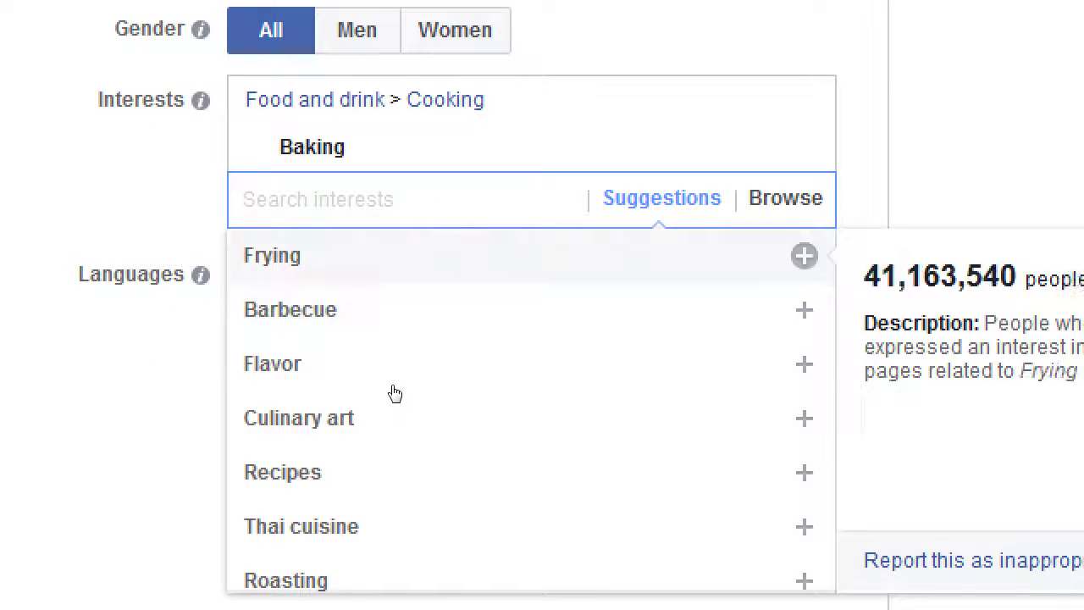
key("Down")
key("Down")
key("Down")
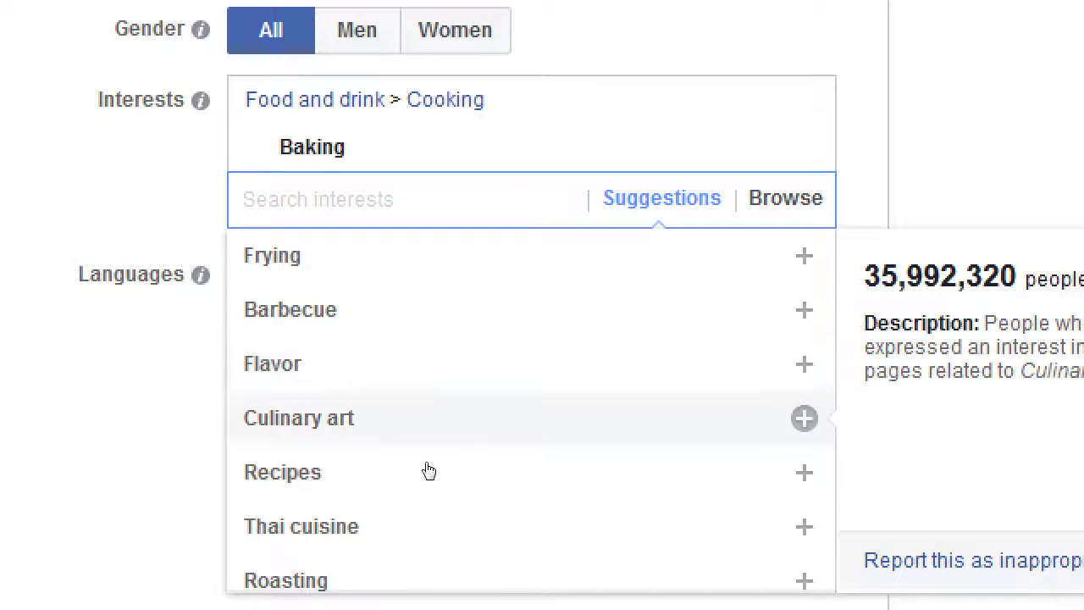
scroll(449, 474, "down", 2)
key("Down")
key("Down")
scroll(453, 474, "down", 1)
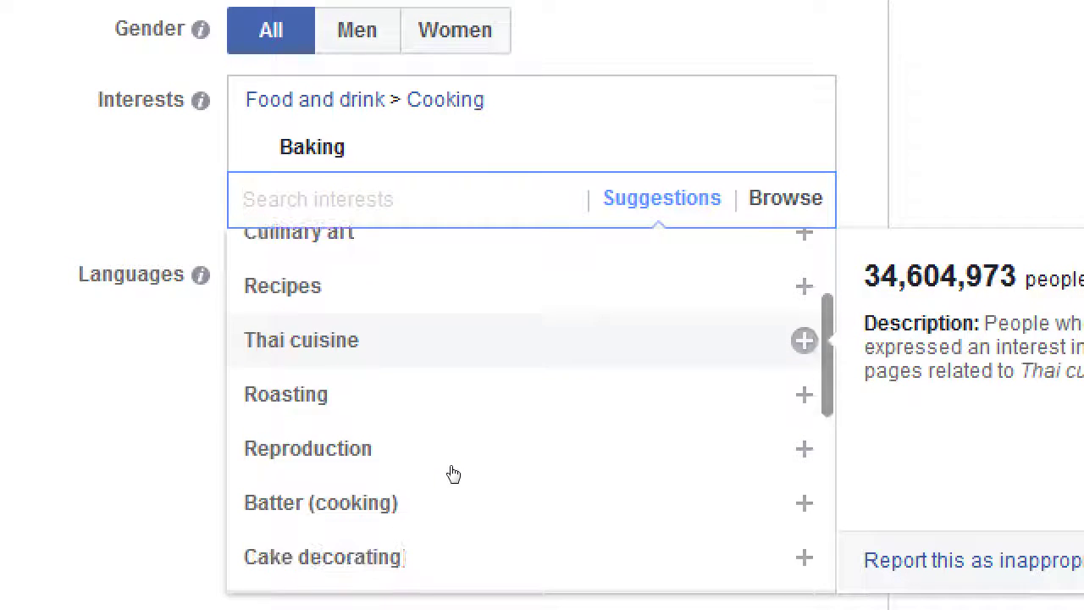
key("Down")
key("Down")
scroll(449, 474, "down", 1)
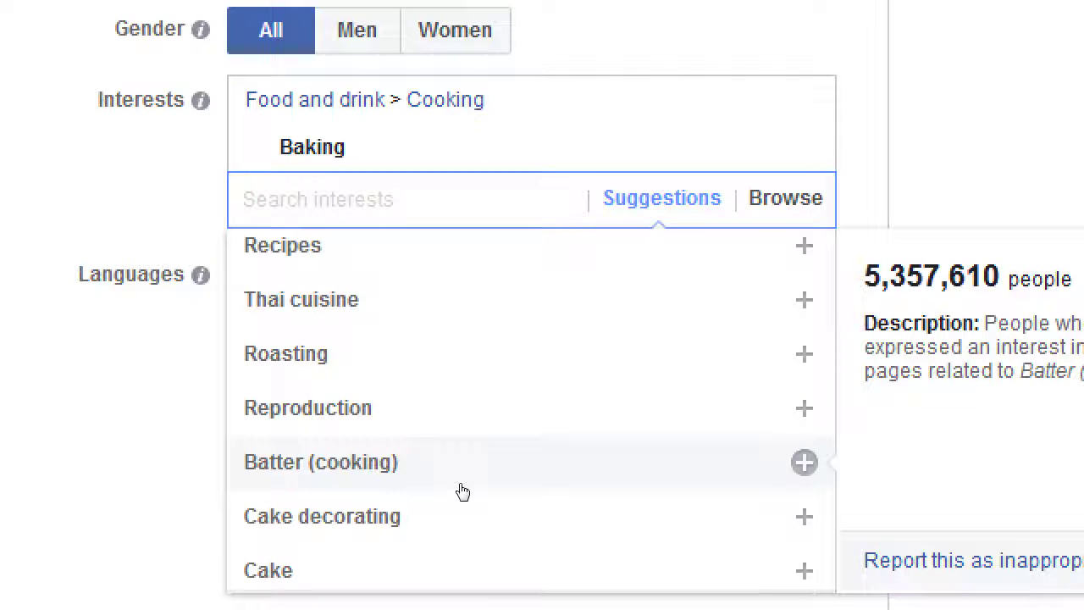
left_click(413, 542)
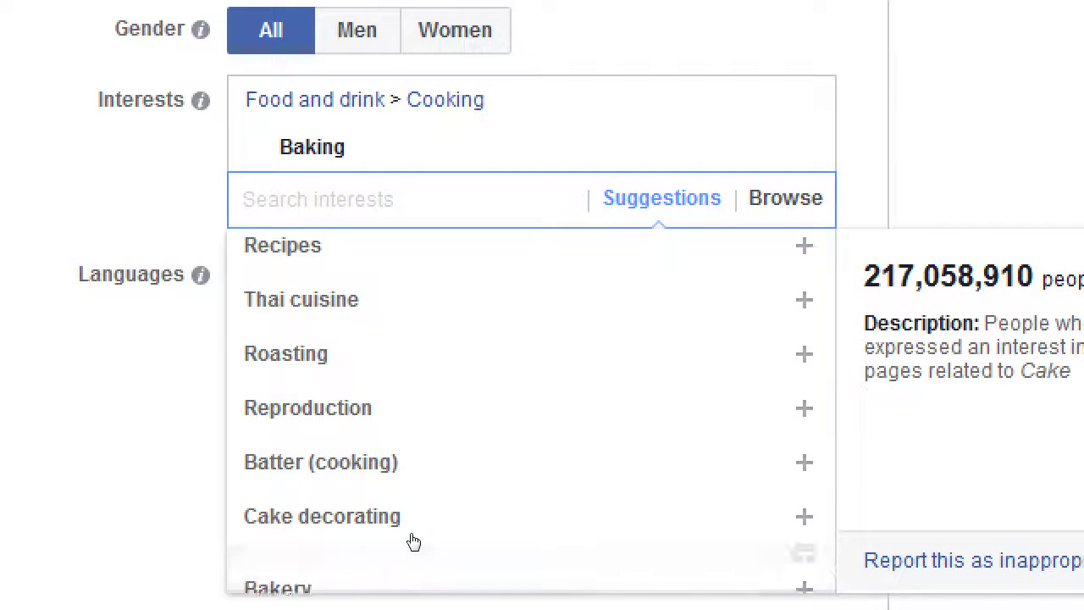
- Add Cheesecake from the suggested interests and close the suggestions list
scroll(443, 554, "down", 2)
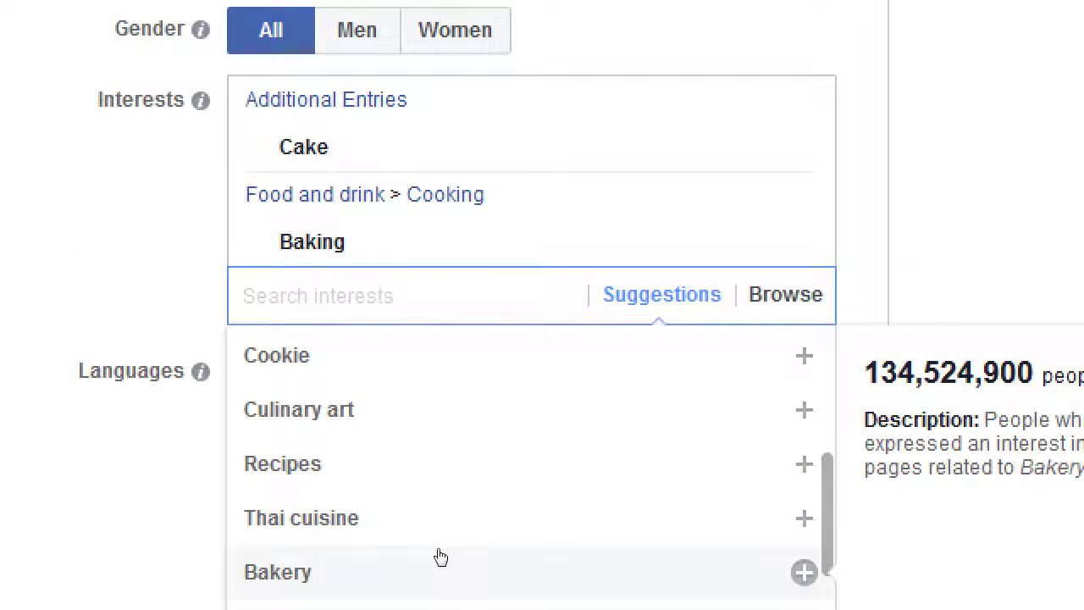
scroll(325, 501, "down", 5)
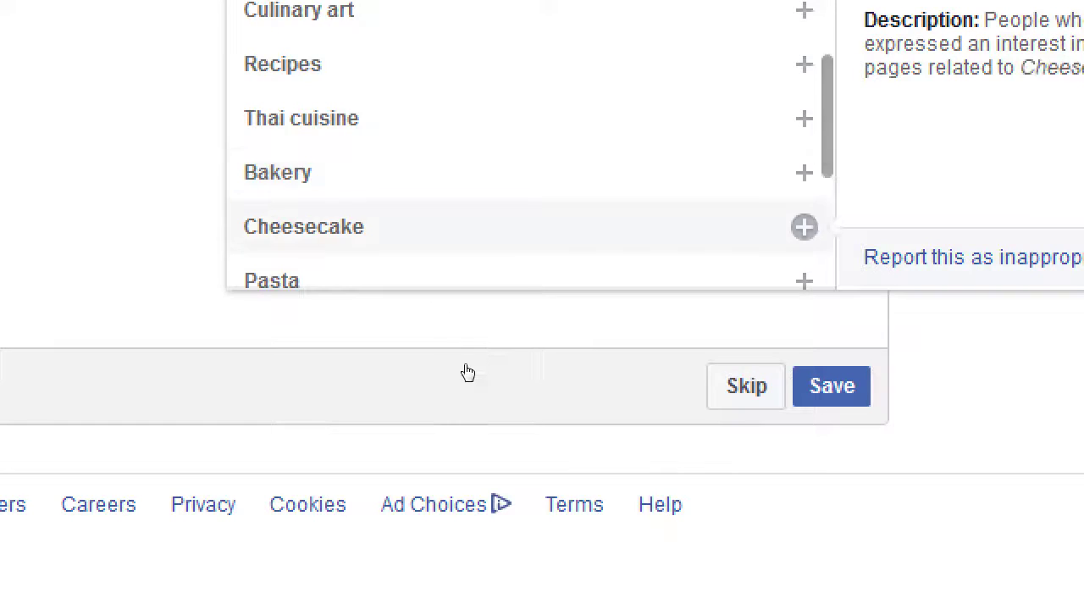
key("Return")
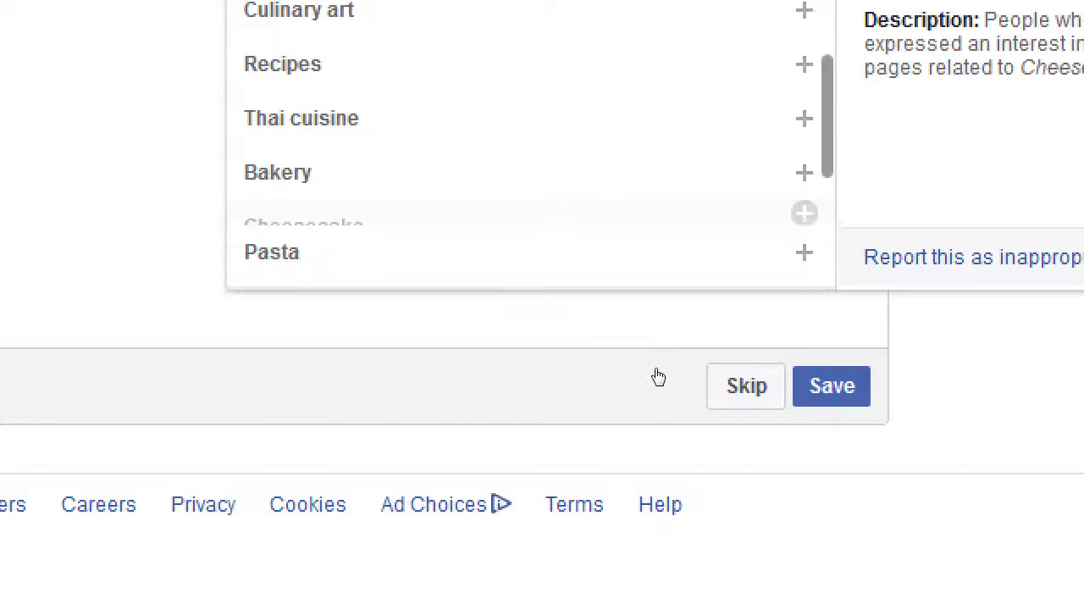
left_click(103, 59)
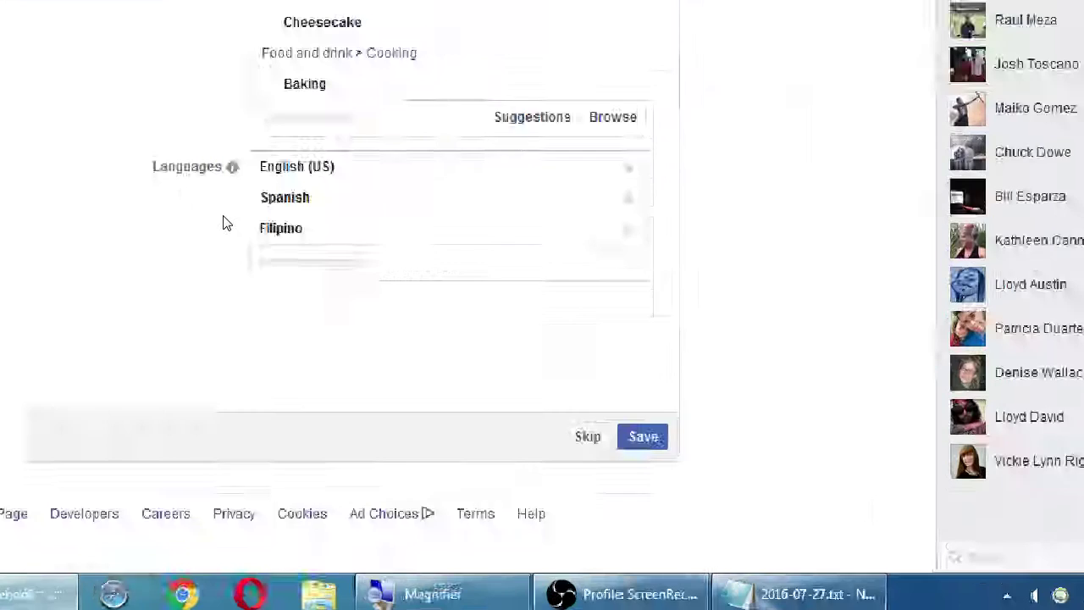
scroll(177, 262, "up", 3)
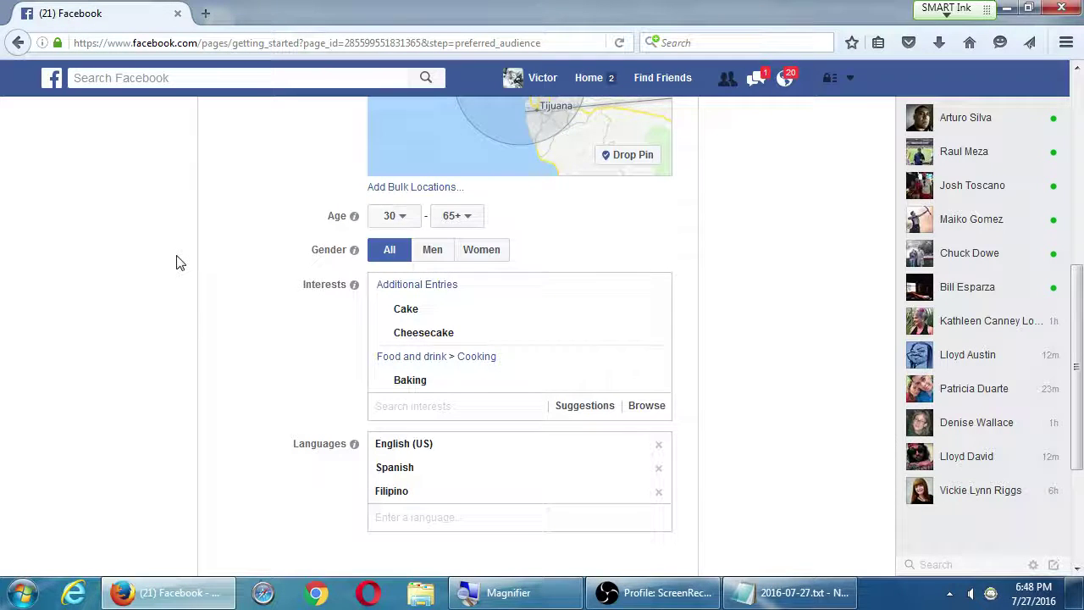
- Save the preferred page audience to finish the page setup
scroll(177, 263, "down", 3)
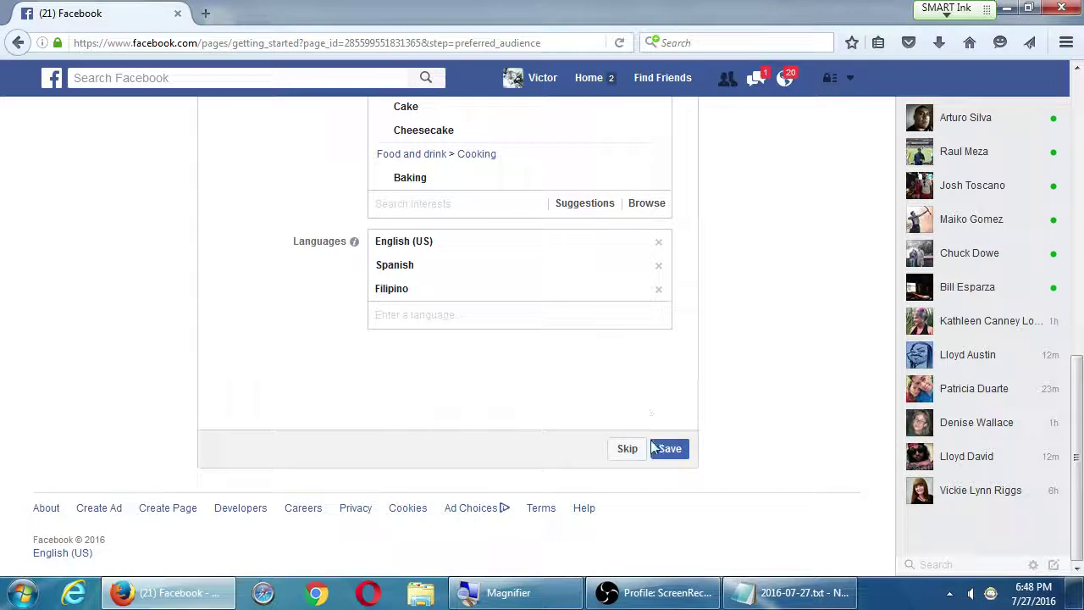
left_click(670, 449)
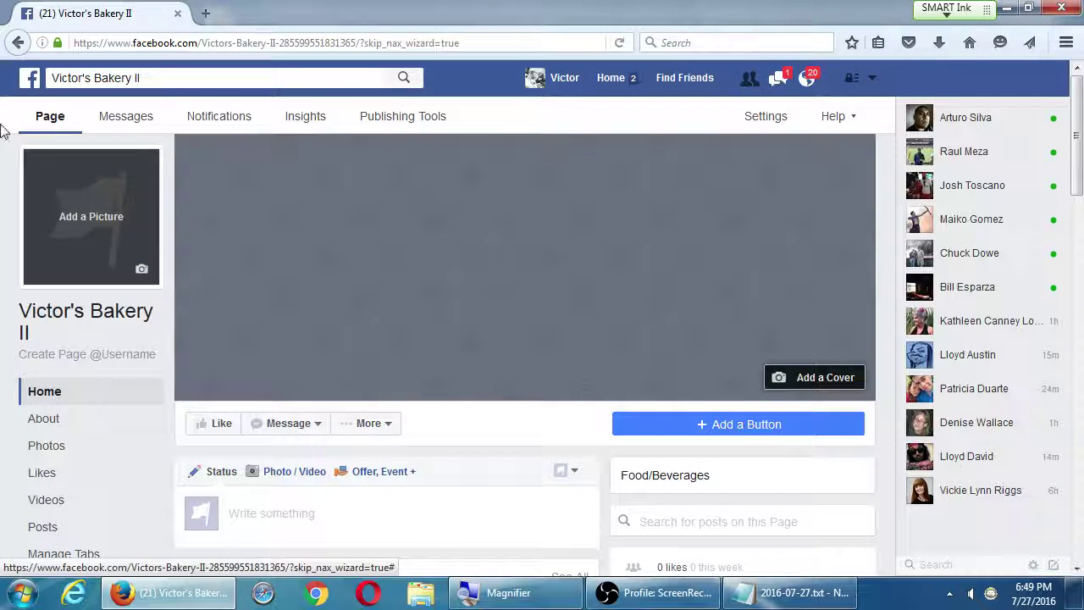
- Examine the new bakery page, including its options for adding a profile picture and cover photo and the sections further down
left_click(142, 273)
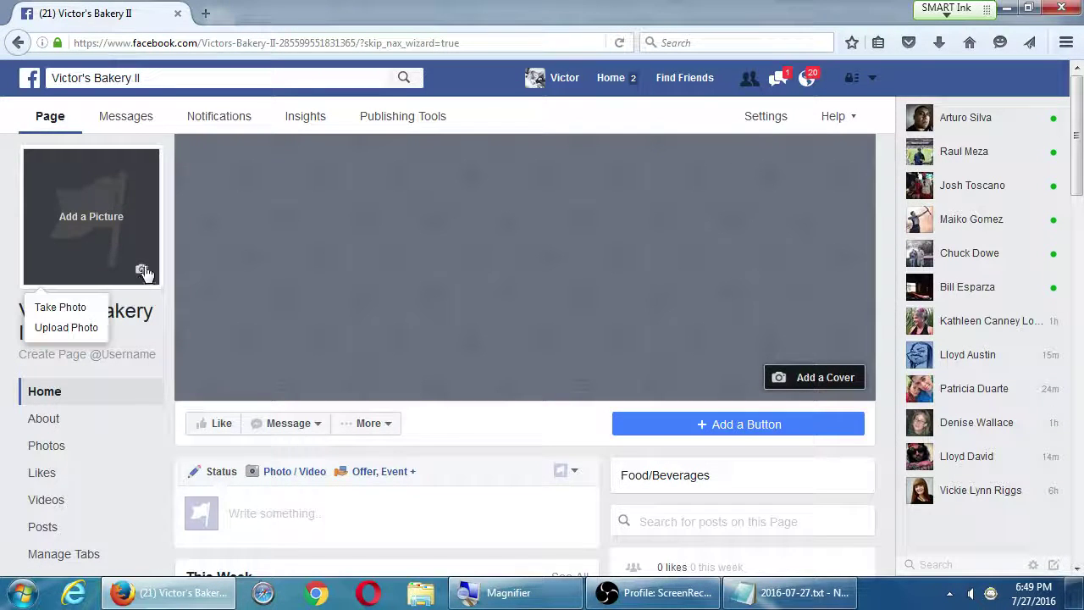
left_click(802, 388)
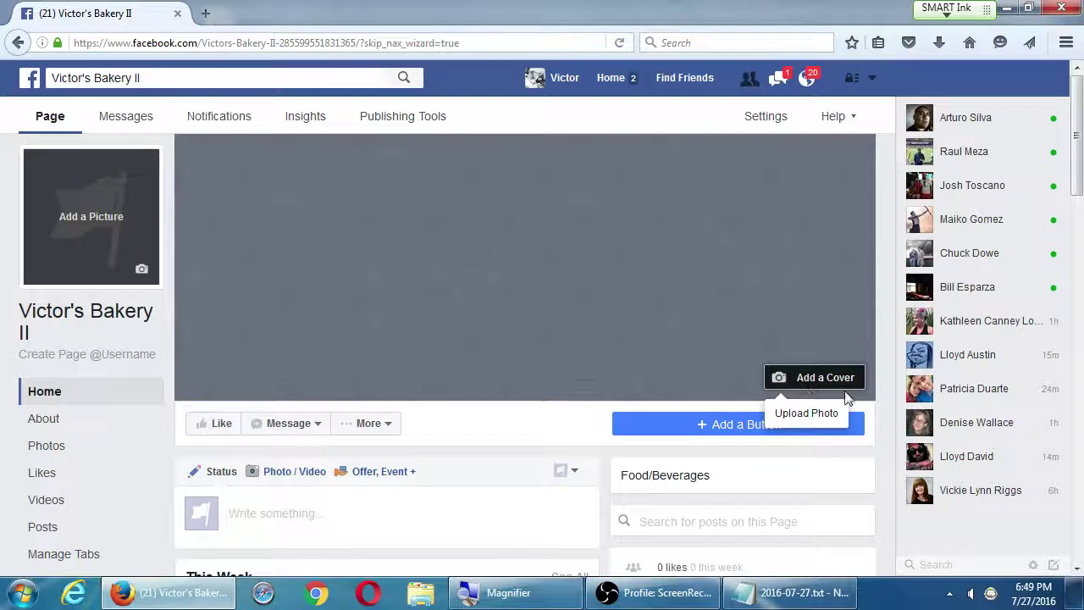
left_click(881, 392)
scroll(883, 392, "down", 3)
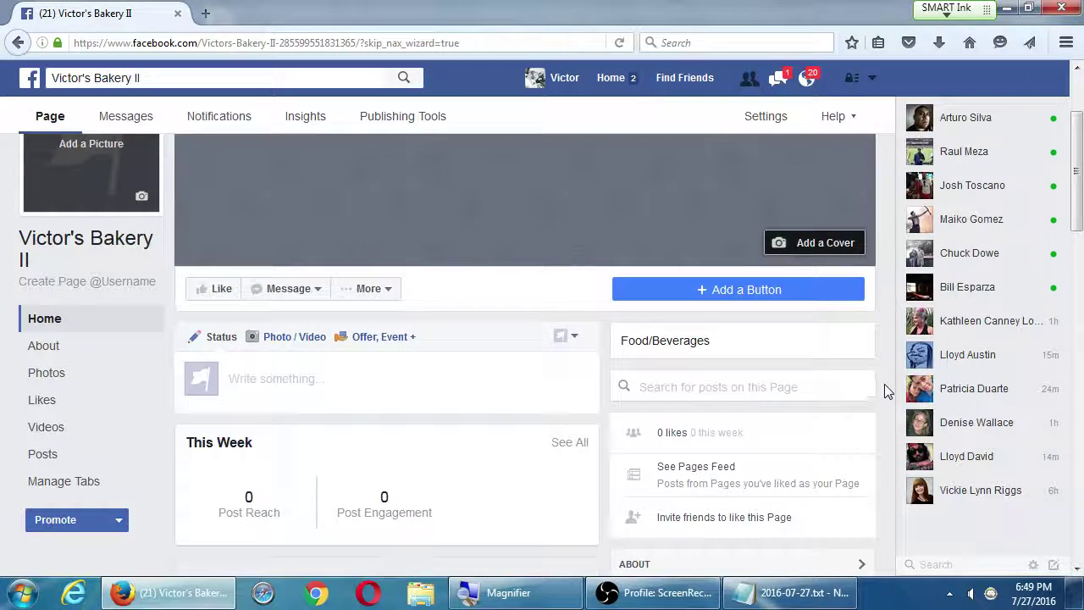
scroll(886, 390, "down", 3)
scroll(524, 415, "down", 5)
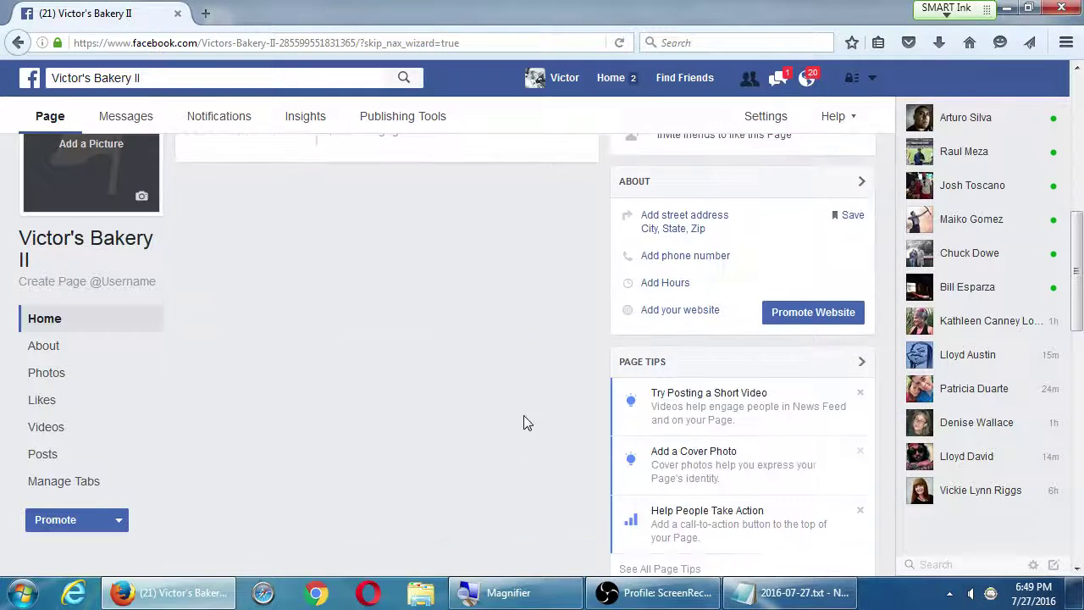
scroll(447, 436, "down", 15)
scroll(446, 441, "up", 20)
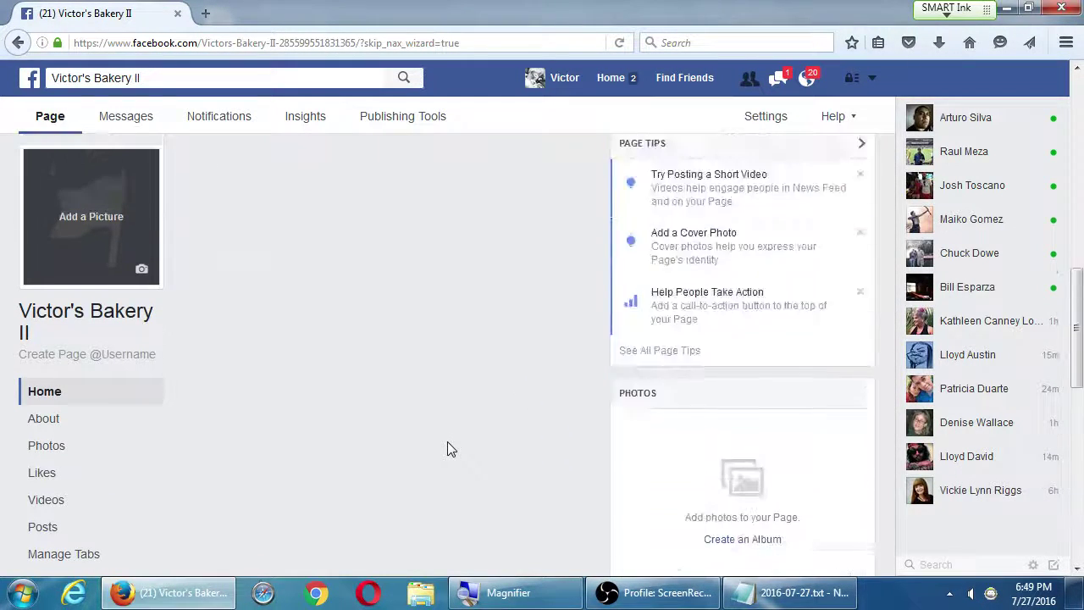
scroll(113, 416, "down", 6)
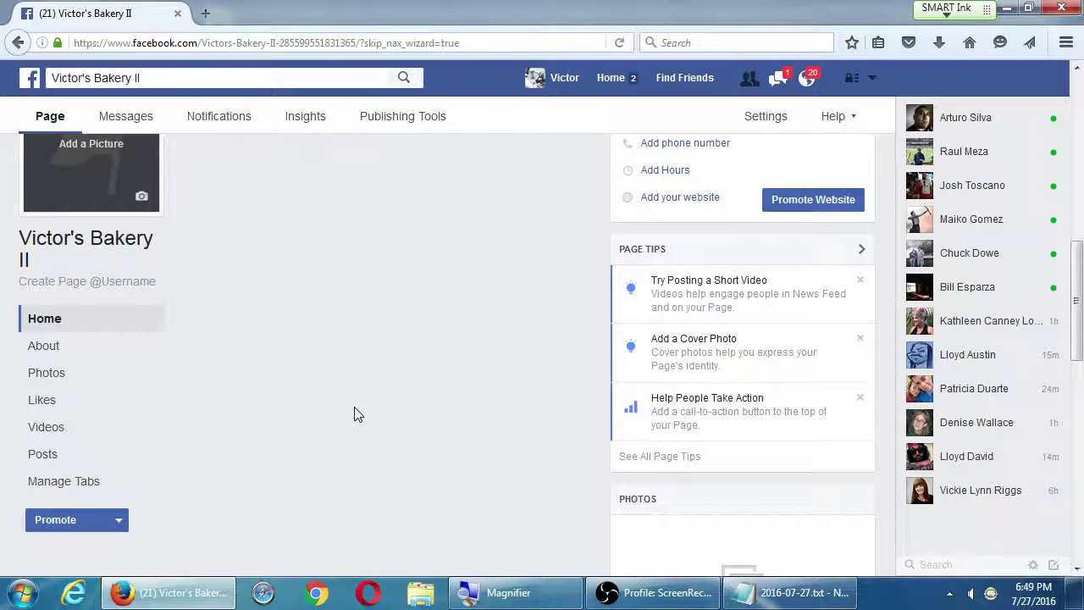
scroll(310, 254, "up", 5)
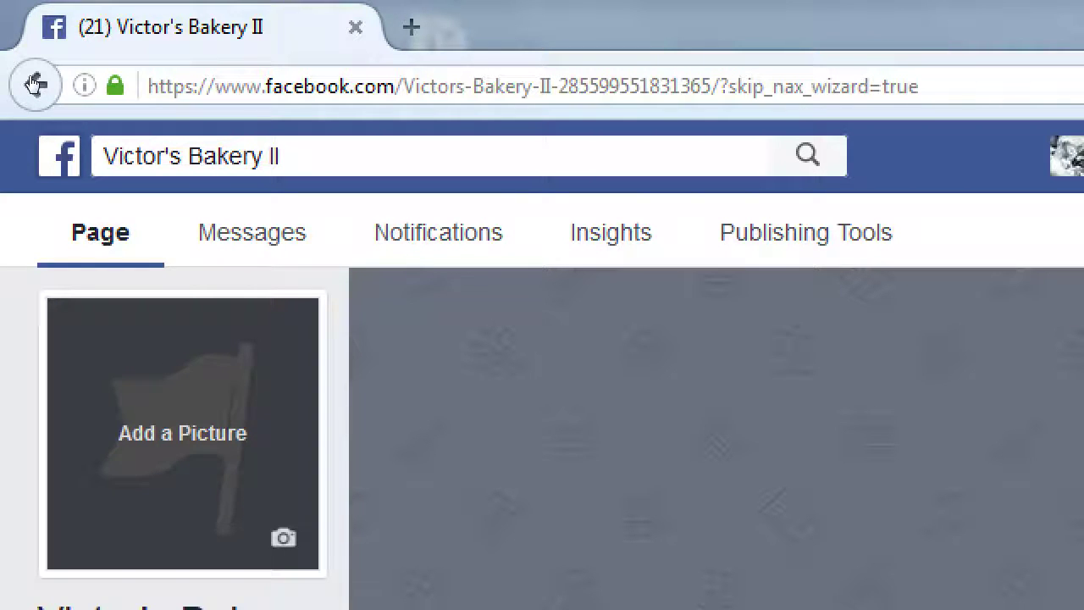
left_click(35, 84)
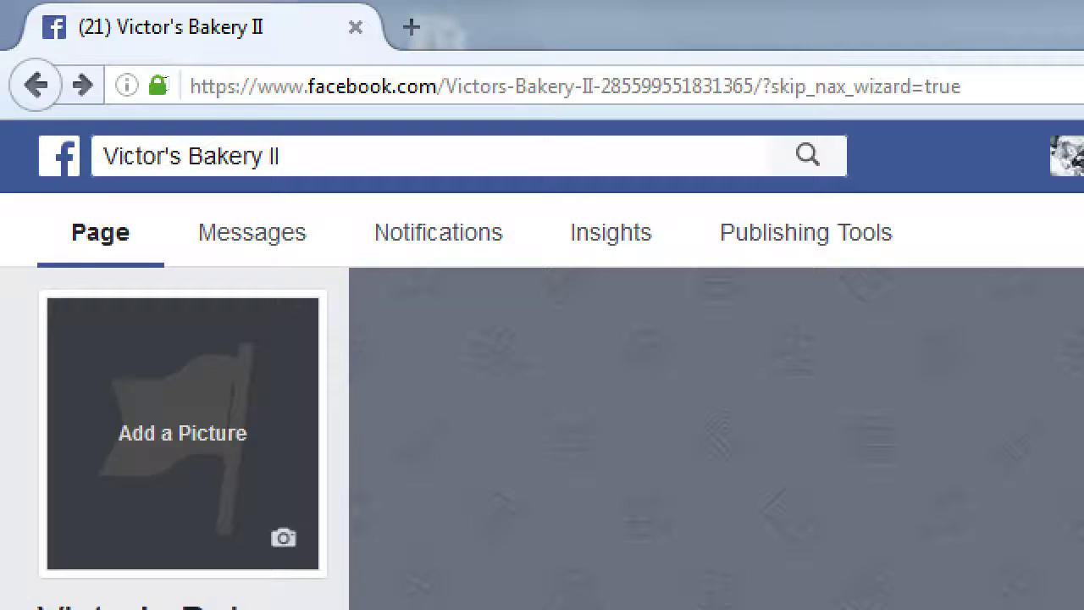
left_click(169, 156)
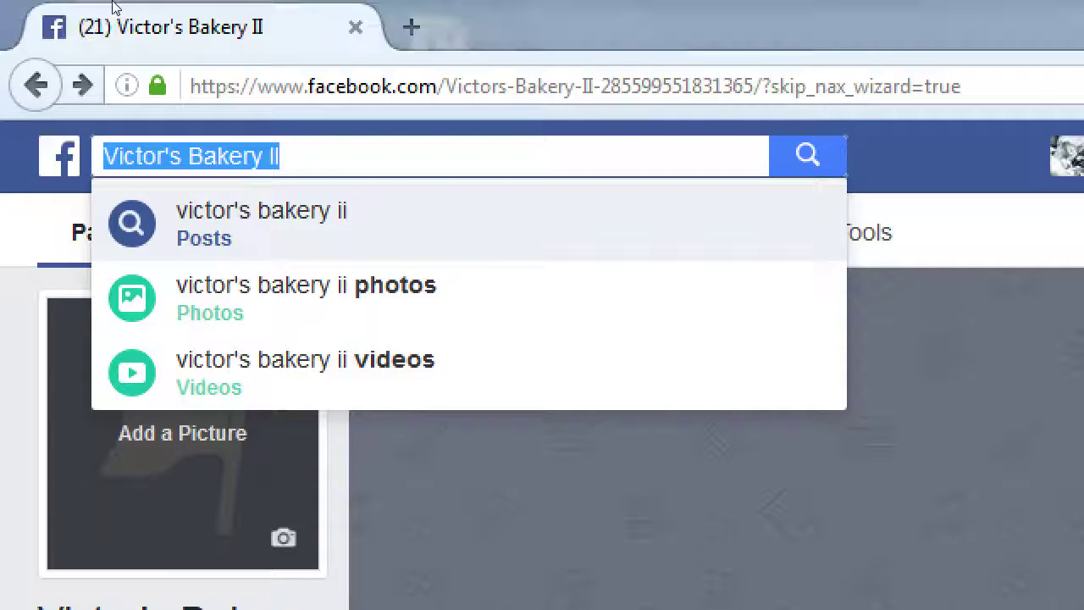
left_click(7, 143)
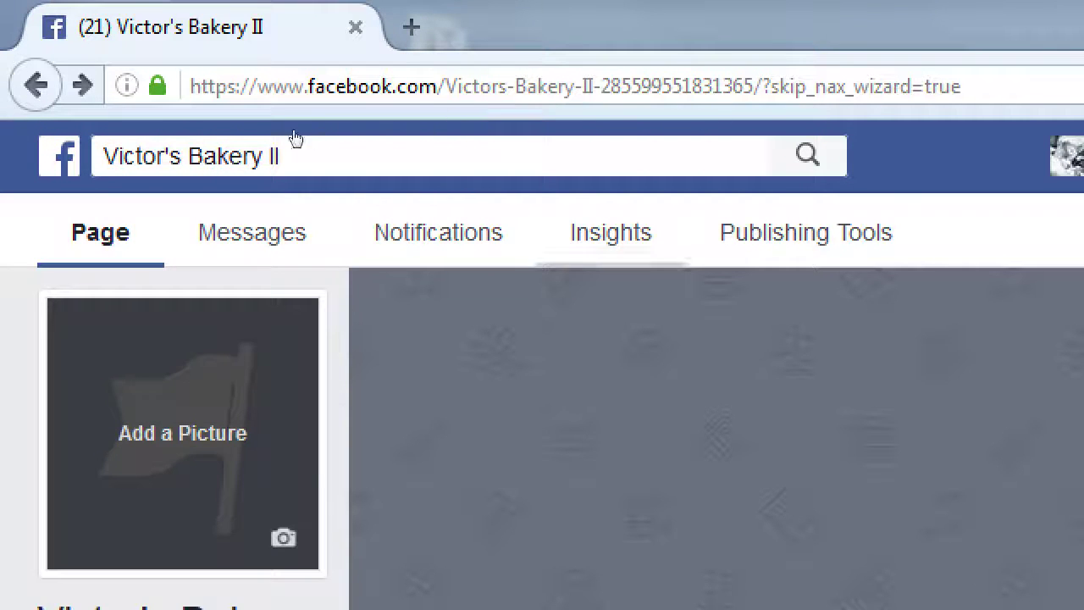
- Open the page's Messages section, then in the Notepad notes add "Page - The main 'dashboard' - Place where you see your content." plus a remark about publishing
left_click(46, 125)
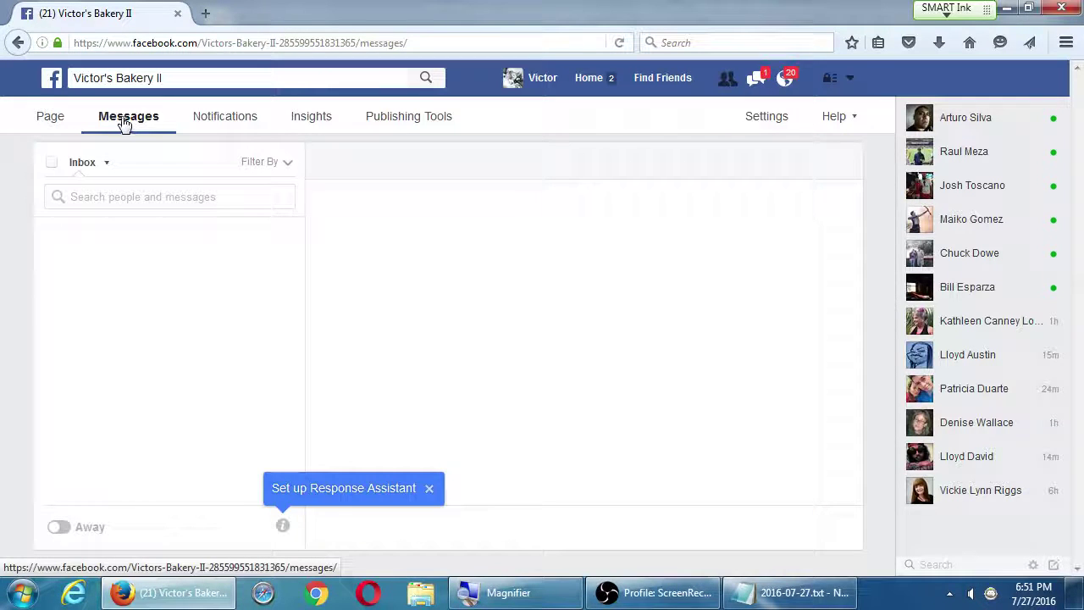
left_click(767, 590)
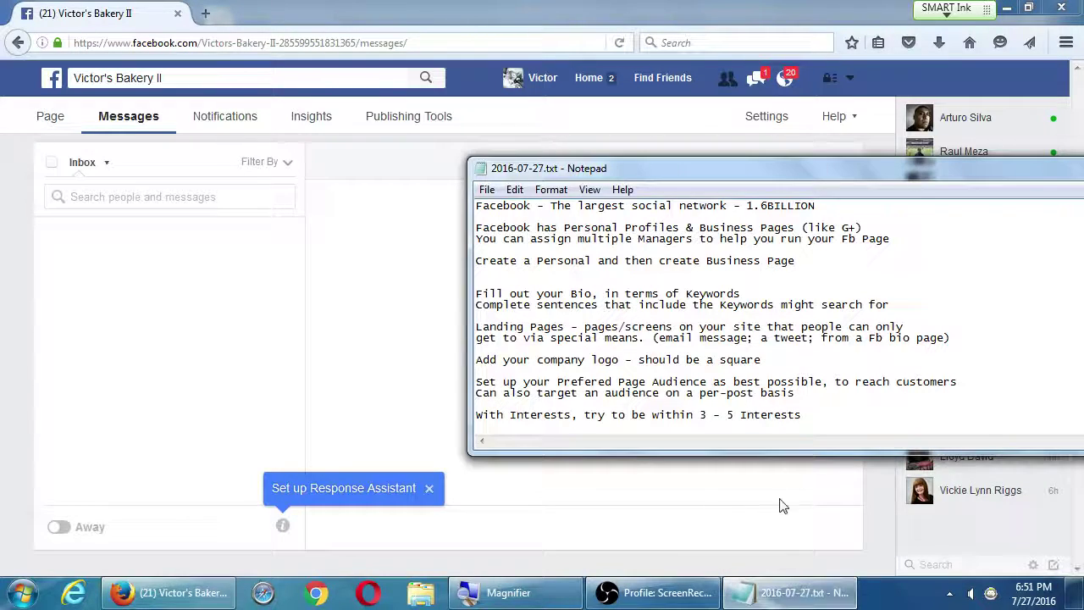
key("Return")
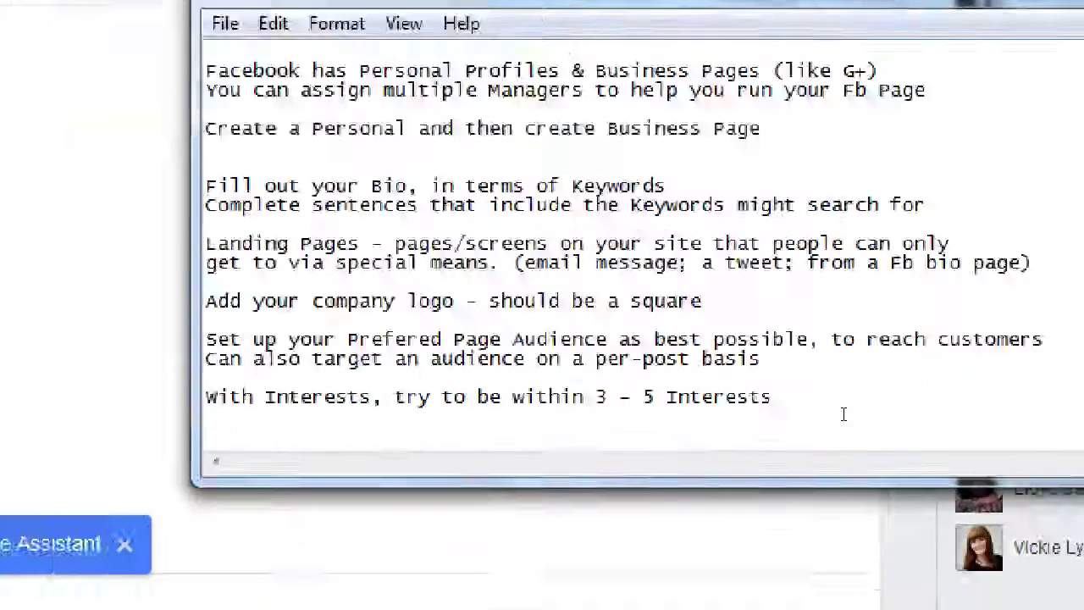
type("Page - Th")
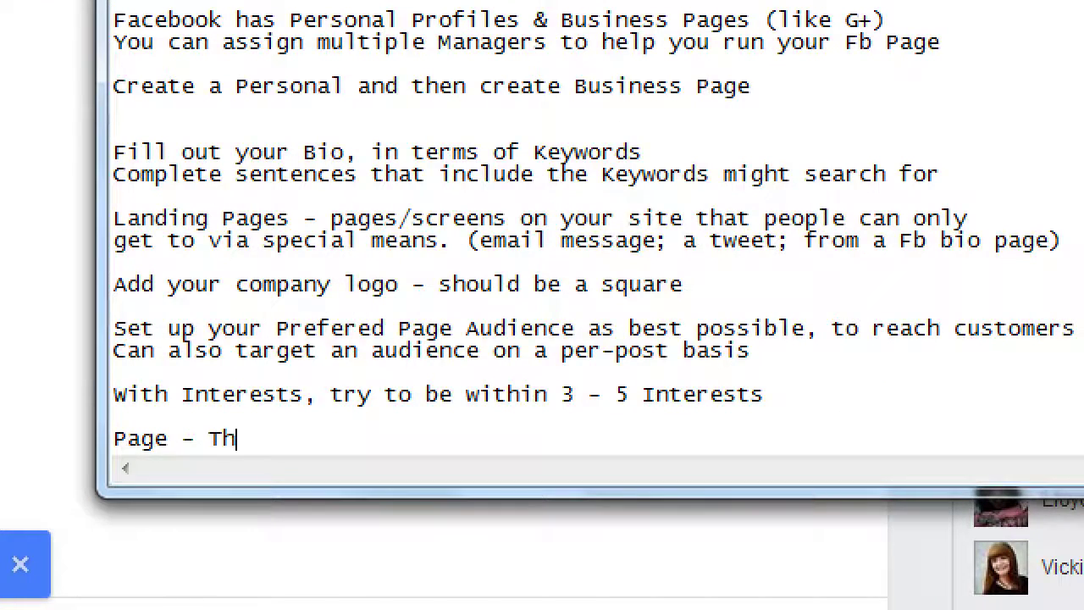
type("e main 'da")
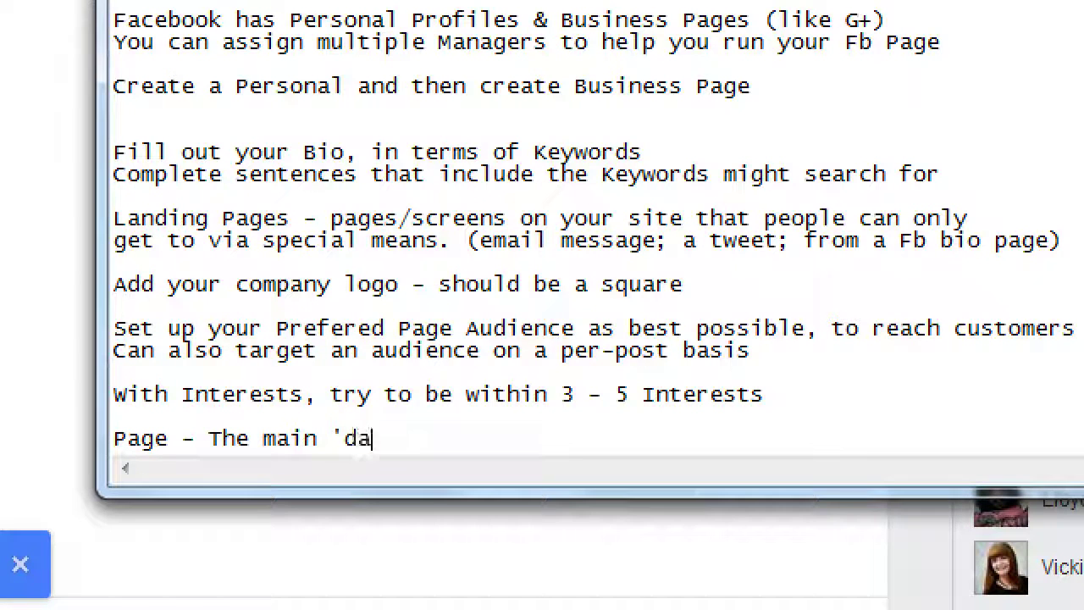
type("shboar")
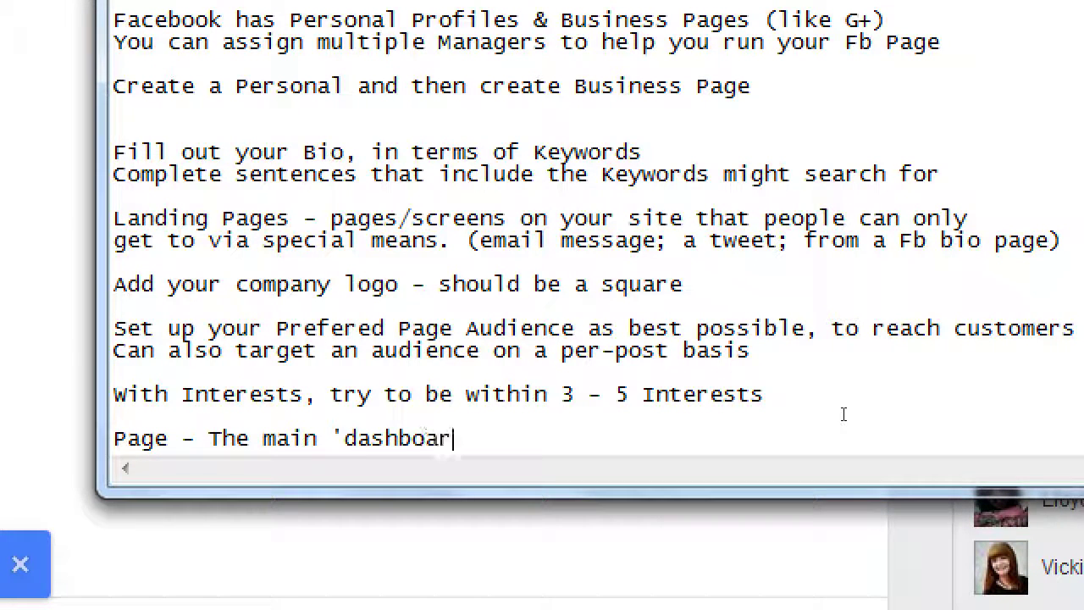
key("BackSpace")
key("BackSpace")
key("BackSpace")
type("oard' - Place whe")
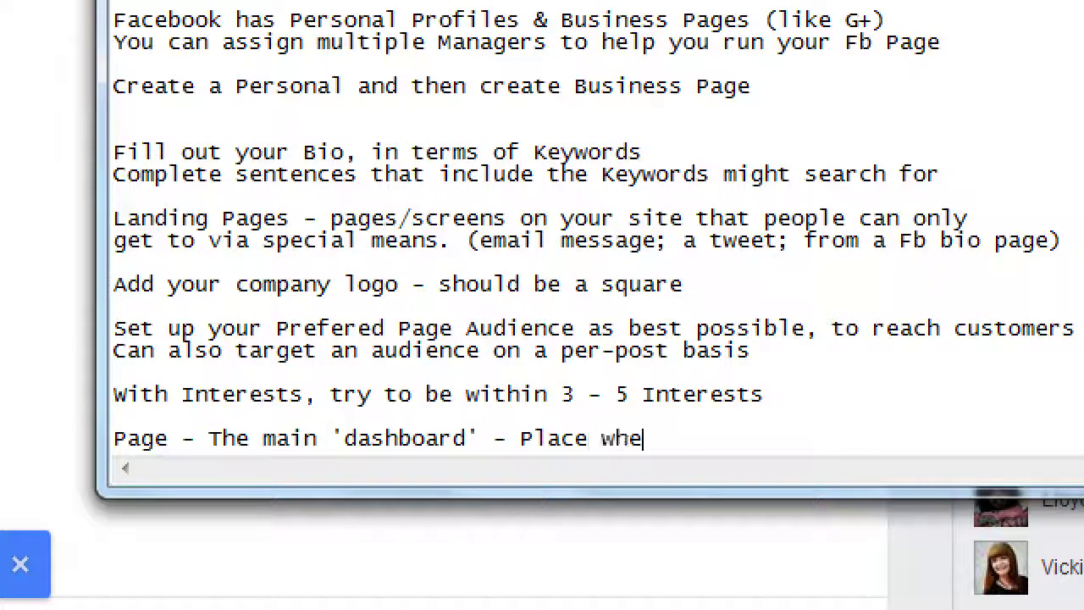
type("re you see your content")
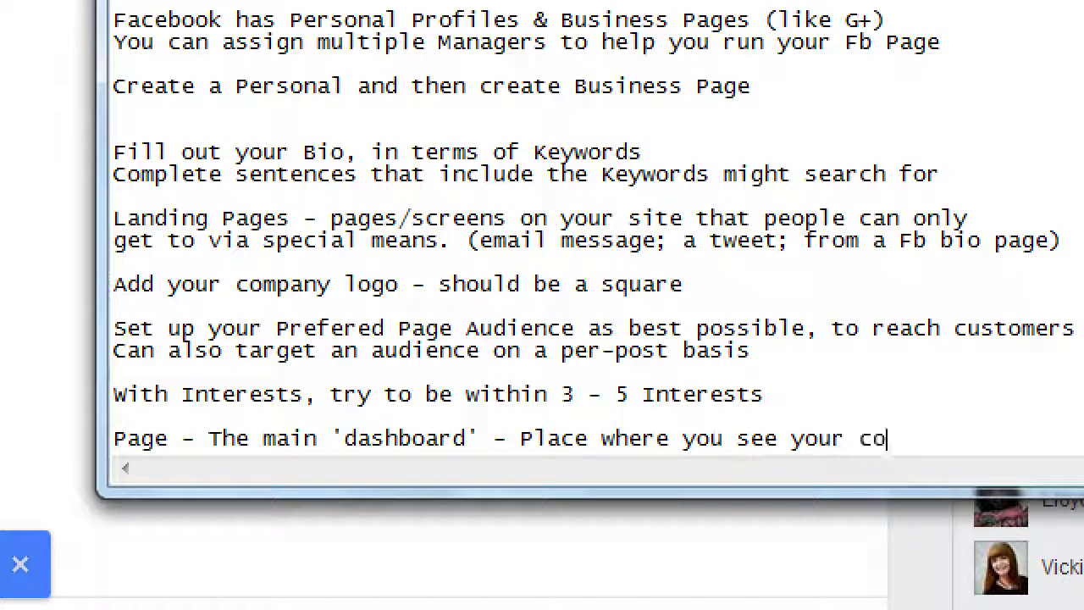
key("BackSpace")
type("ent.")
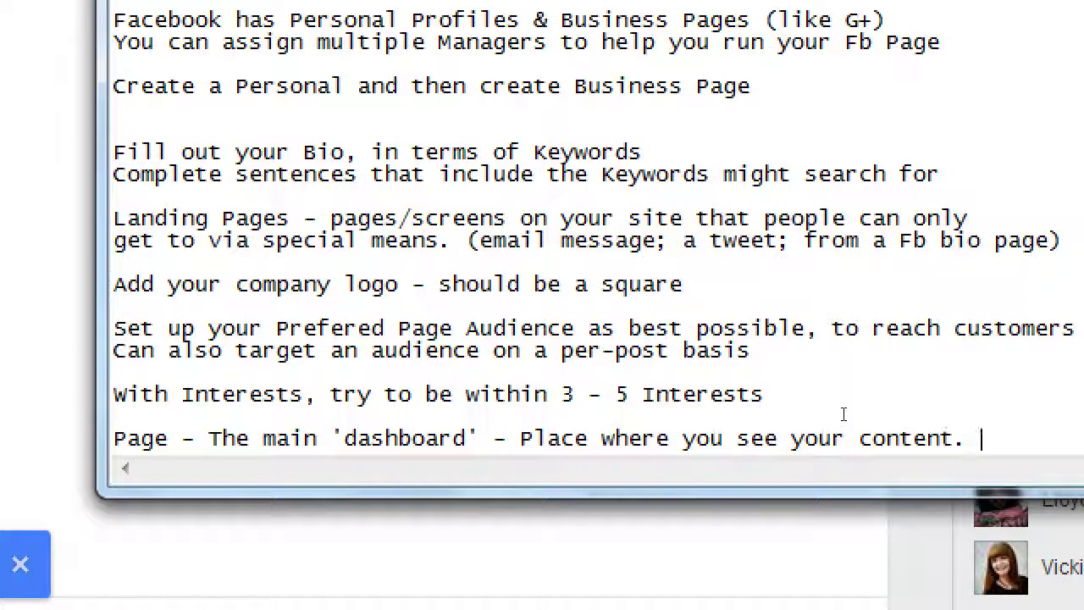
key("BackSpace")
key("BackSpace")
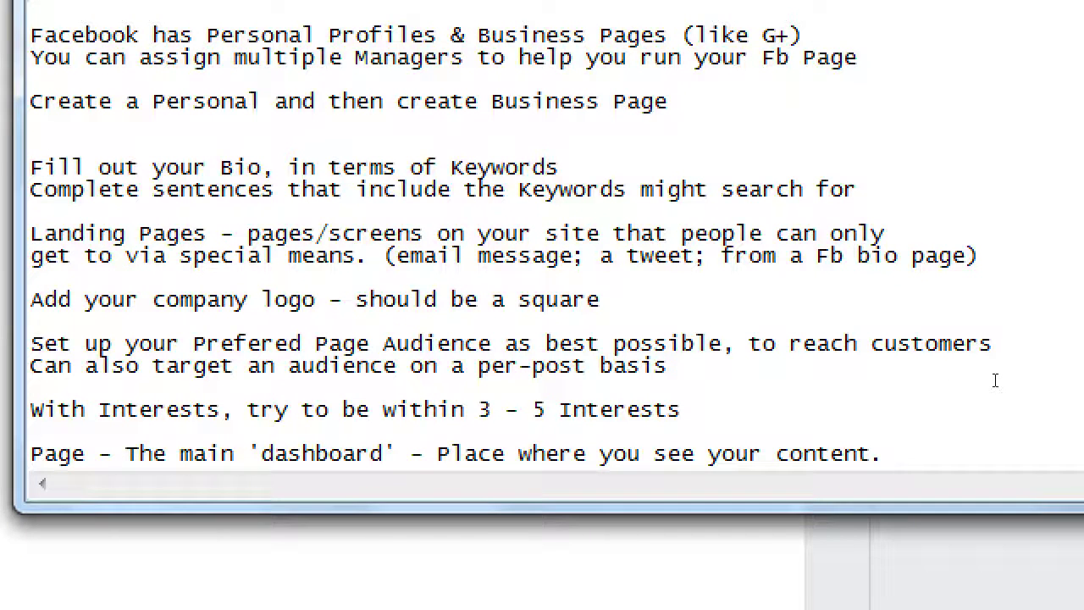
type("Or publish con")
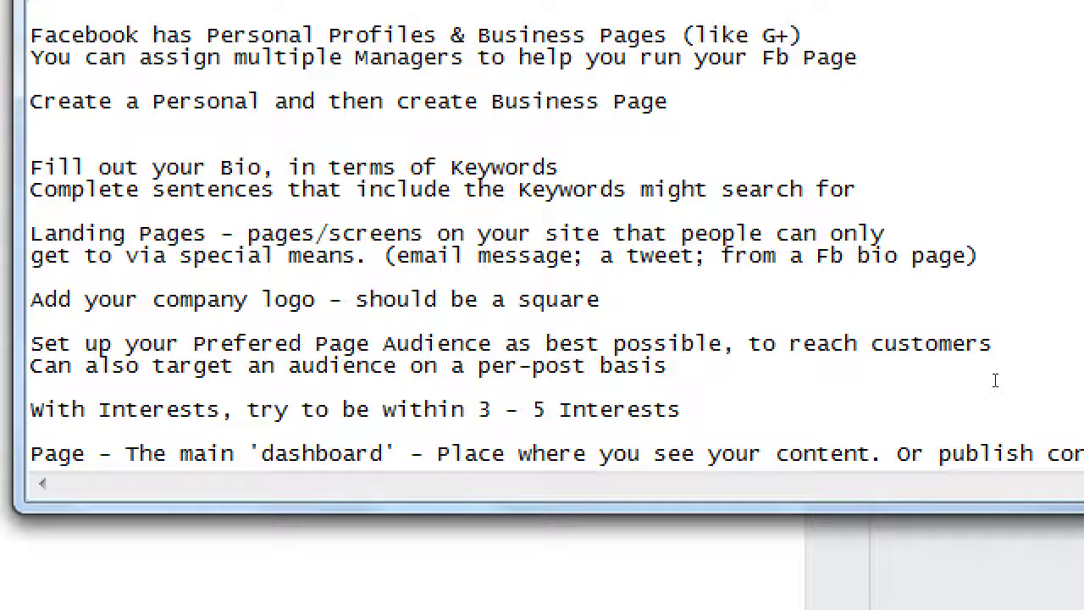
- Add the line "Messages - Private communication with customers. Can be deactivated if desired." below the Page note
key("Return")
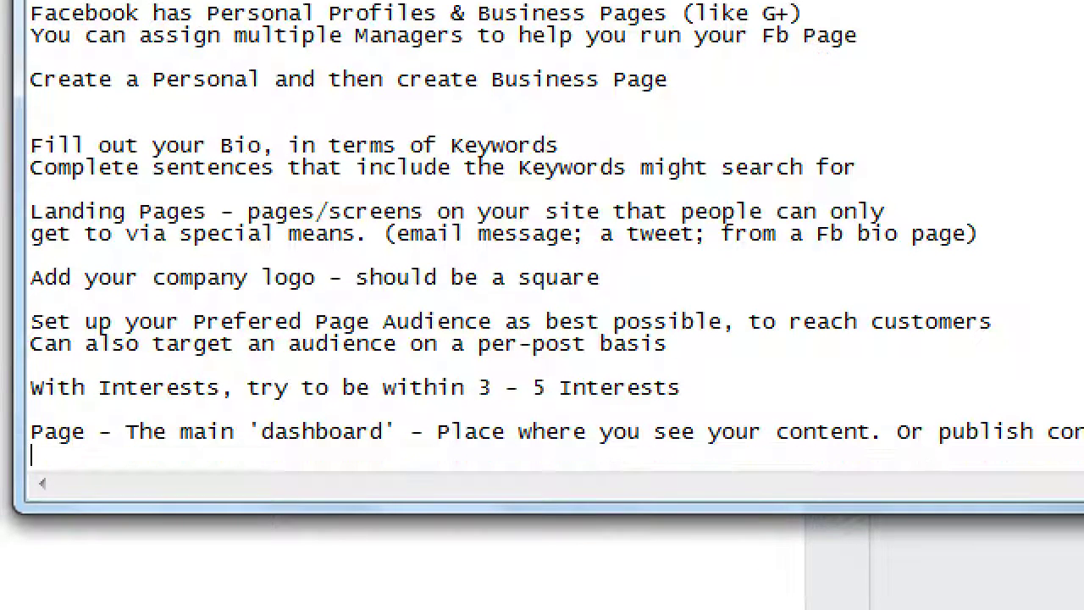
type("Messagew")
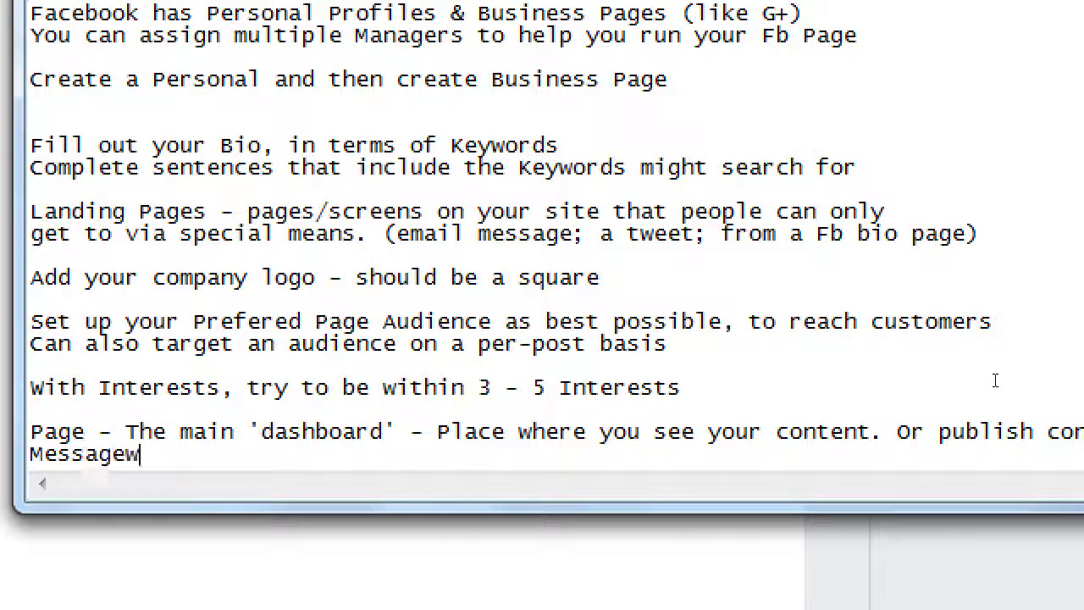
key("BackSpace")
key("BackSpace")
type("es - Prifa")
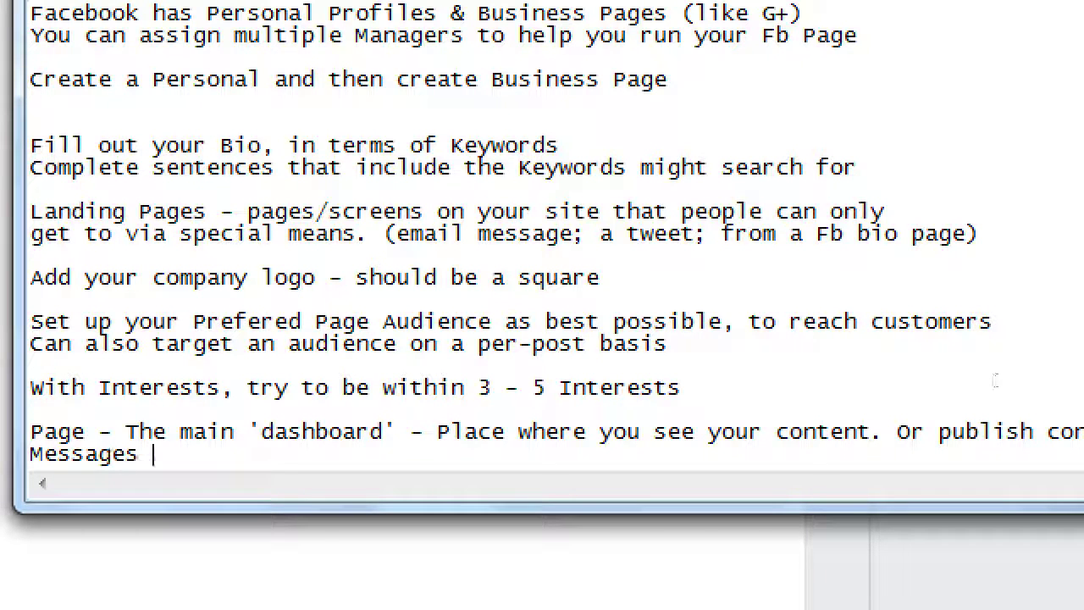
key("BackSpace")
key("BackSpace")
type("vate communication with csu")
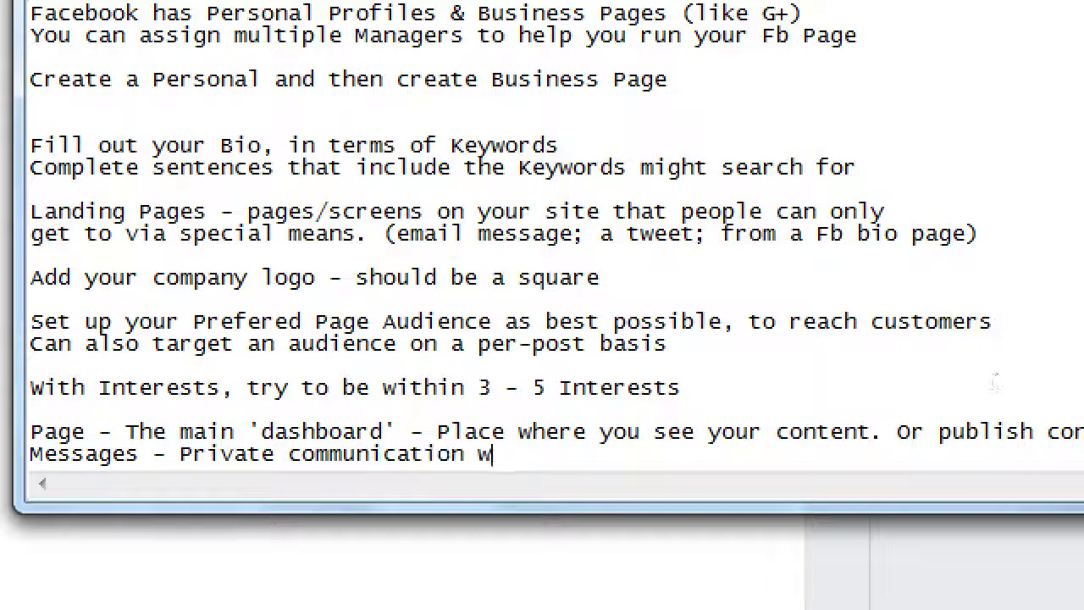
key("BackSpace")
key("BackSpace")
type("us")
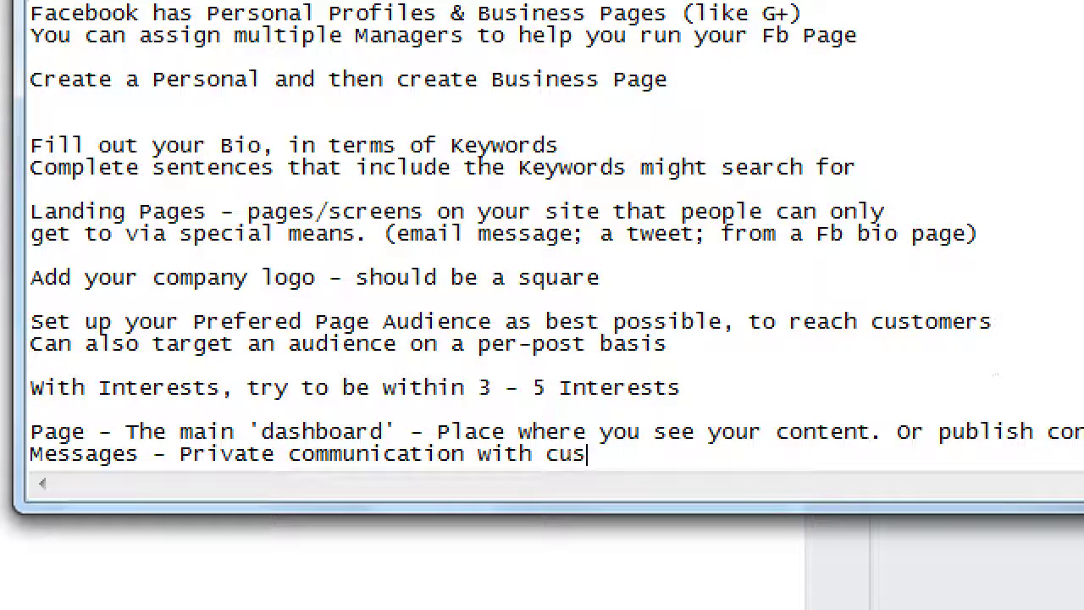
type("tomers. Can be de")
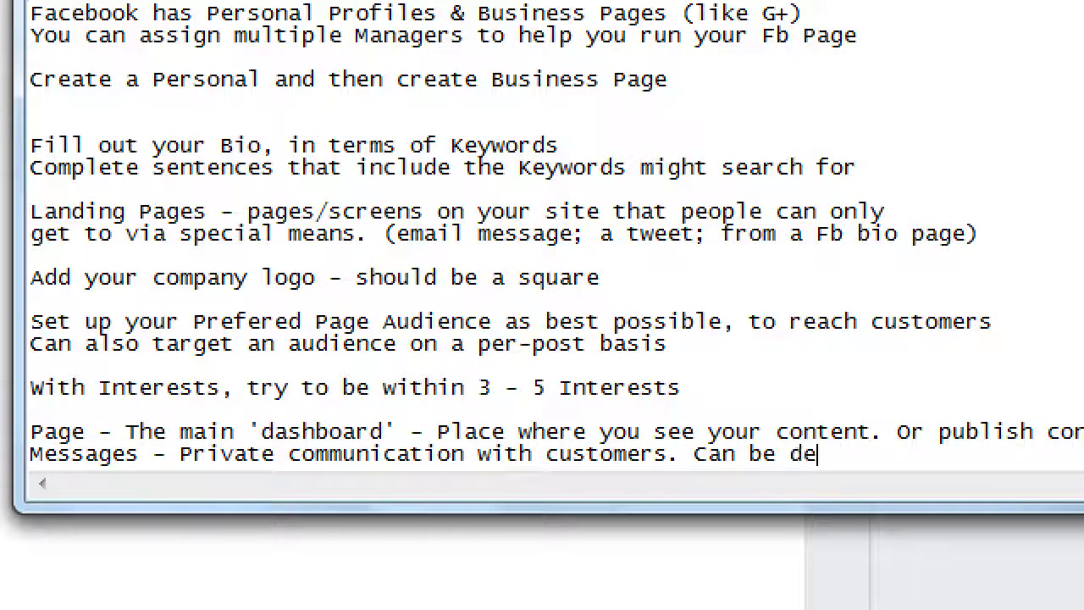
type("activated if desire")
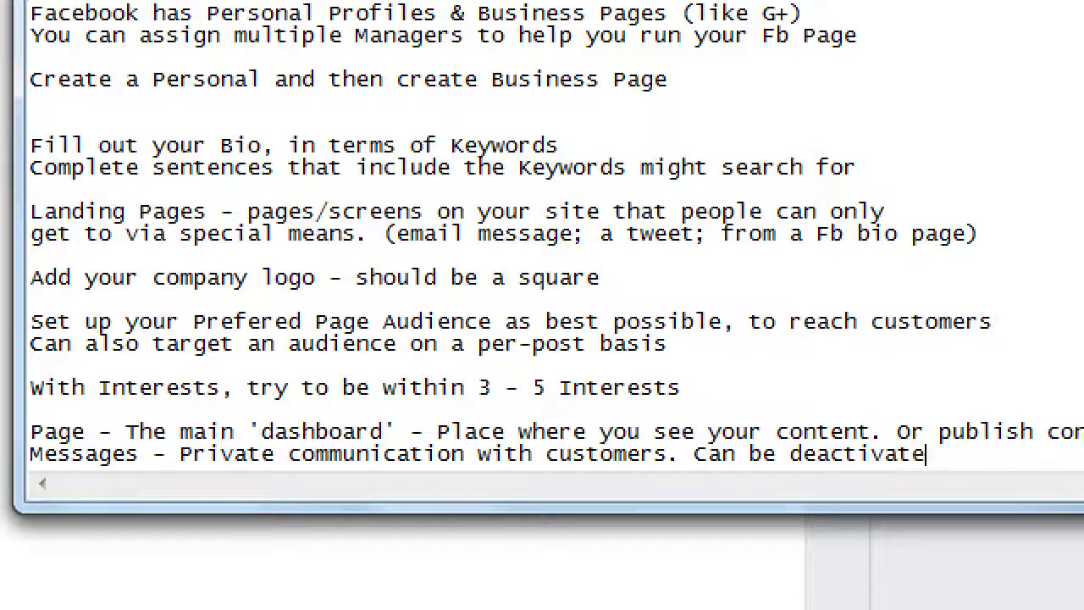
type("d")
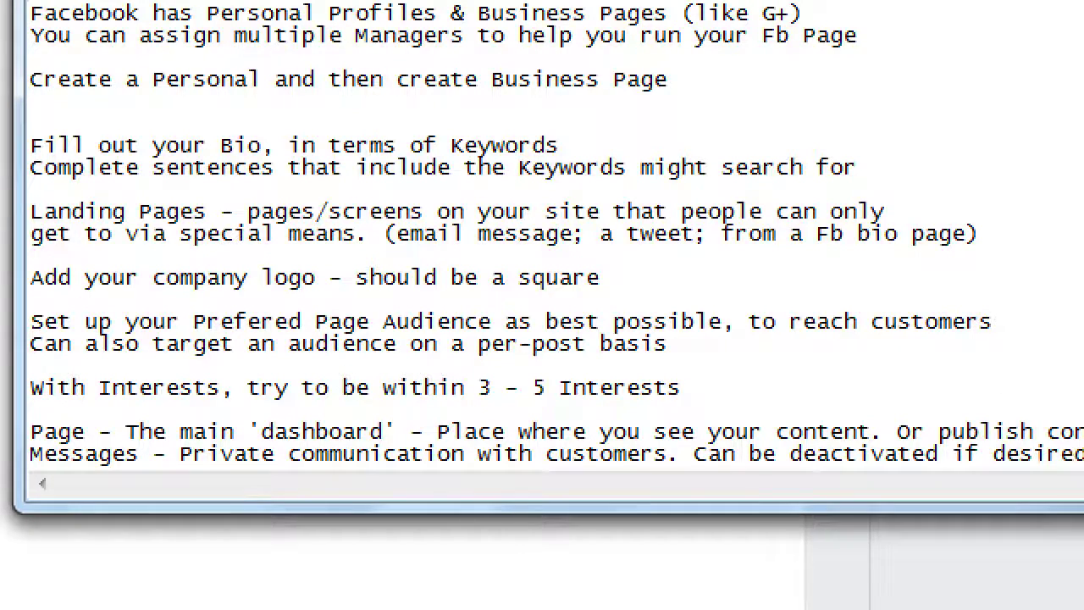
type(".")
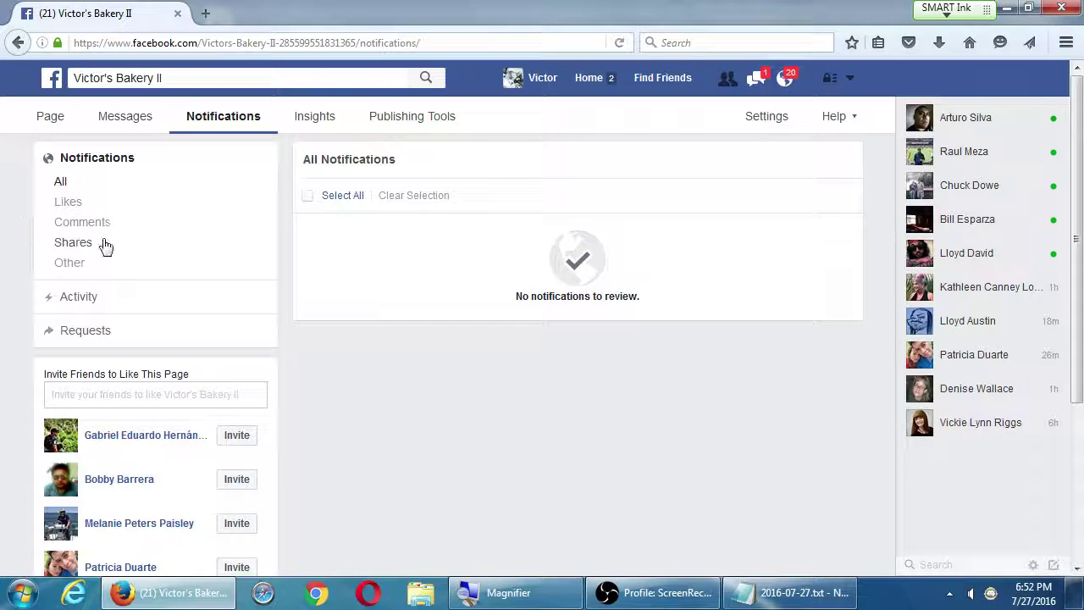
- In the Notepad notes, add the line "Notifications - Keep up to date w/ what customers do on your Page" below the Messages note
left_click(796, 584)
left_click_drag(717, 173, 454, 164)
key("Return")
key("super+plus")
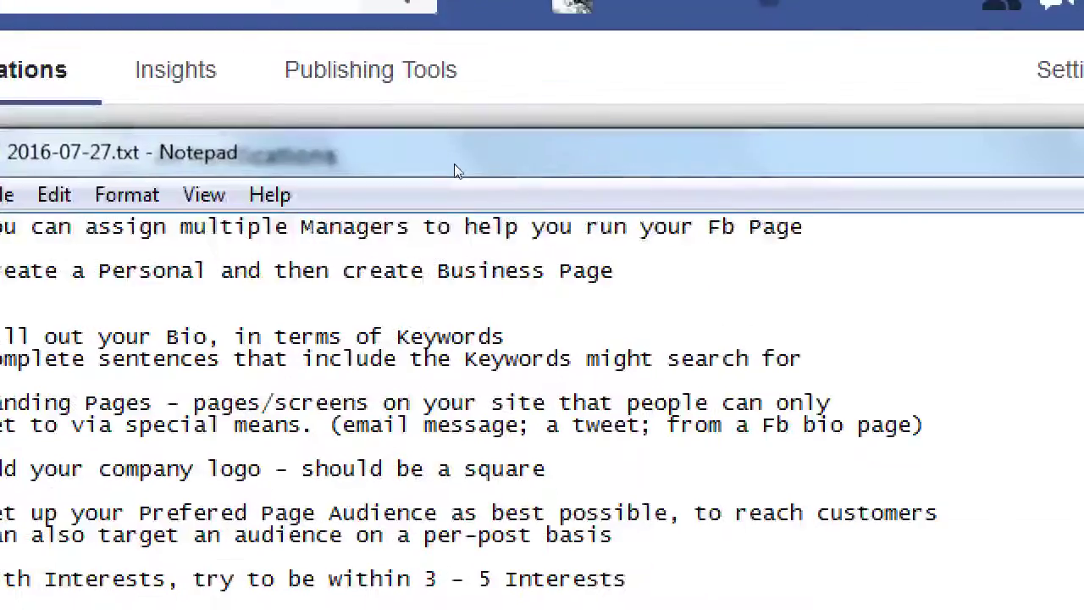
type("Noti")
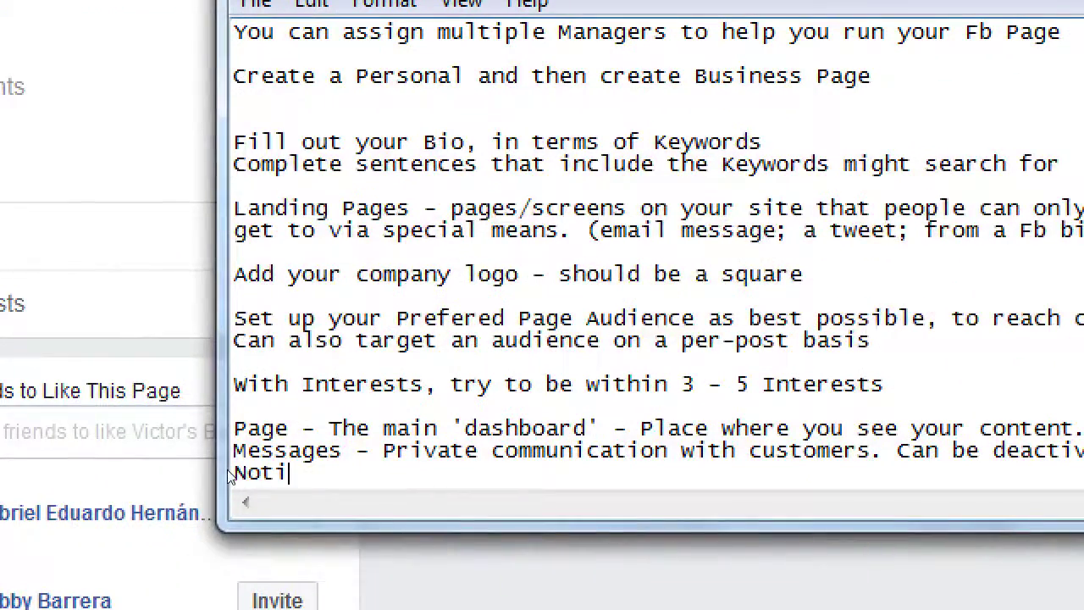
type("fications - Keep ")
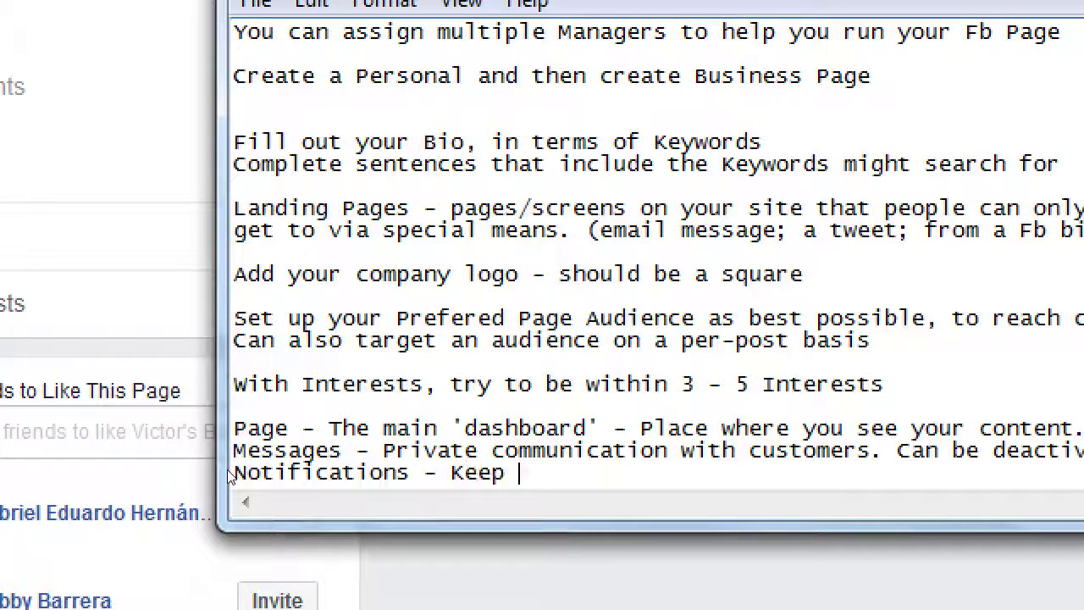
type("up to date w")
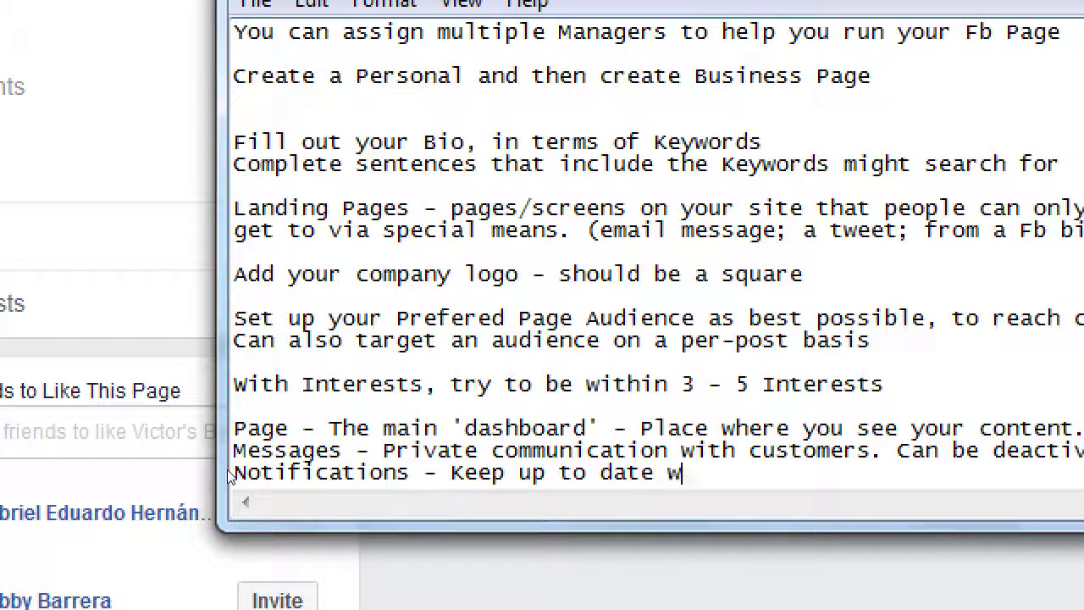
type("/ what customer")
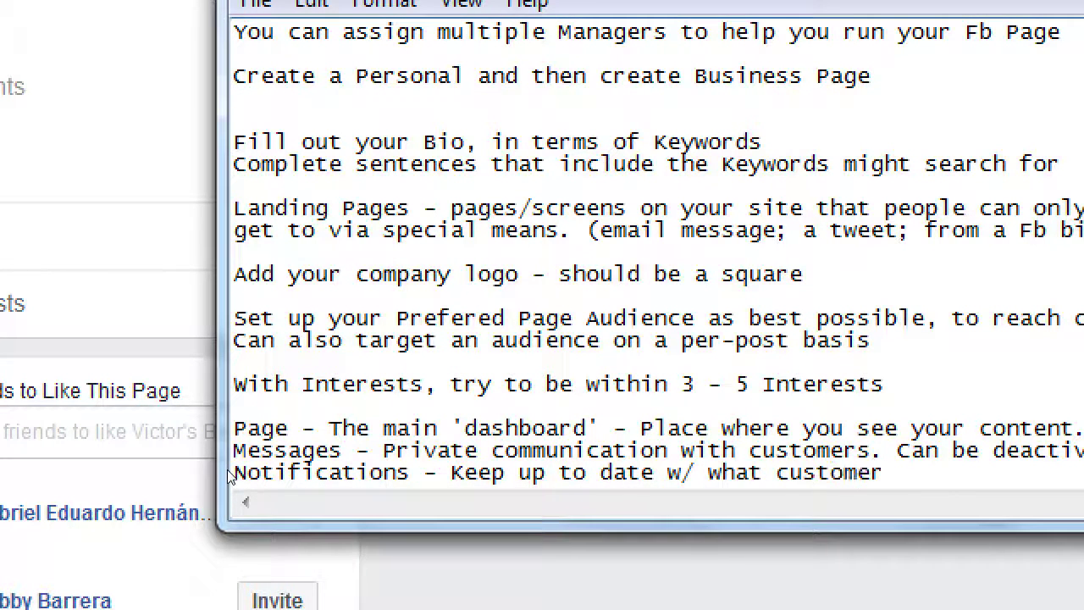
type("s do on your p")
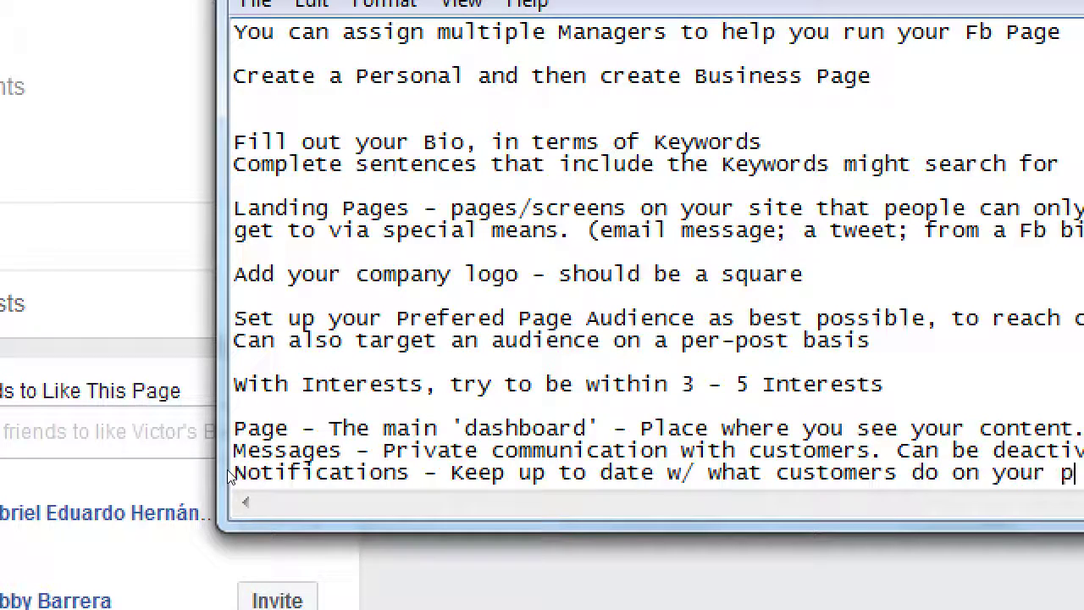
key("BackSpace")
type("Page")
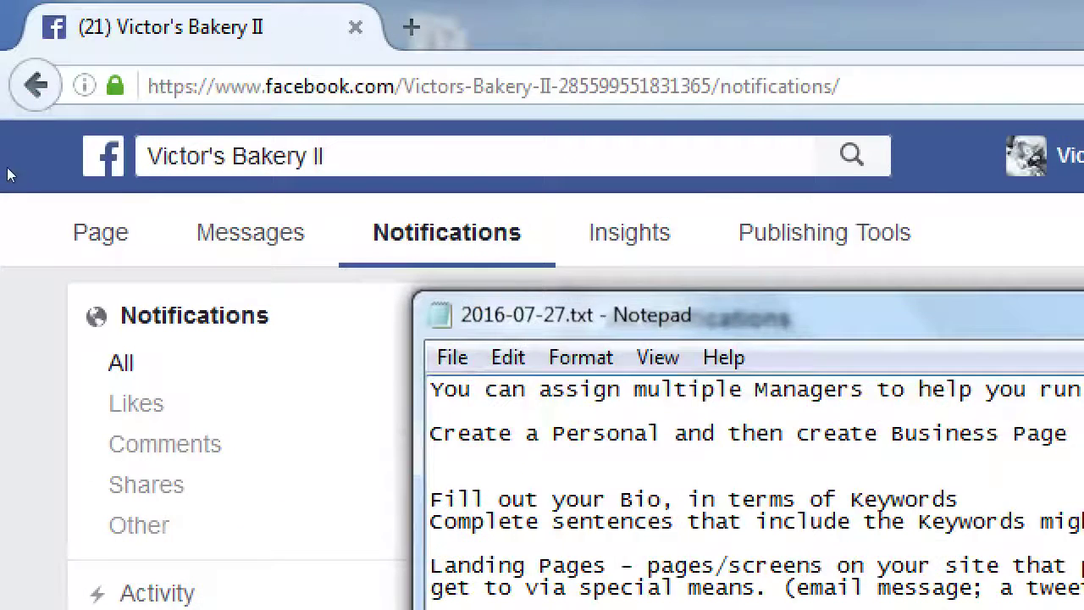
- View the Facebook page's Insights overview, and in Notepad add "Insights - Check Impressions and Conversions" below the Notifications line, followed by a new line
left_click(8, 173)
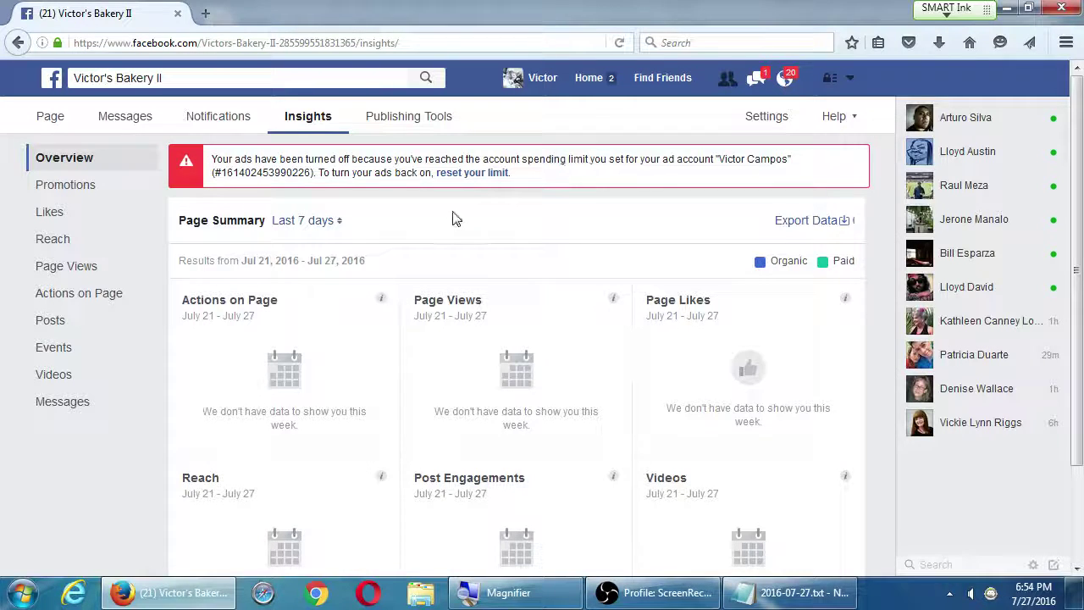
scroll(471, 212, "down", 2)
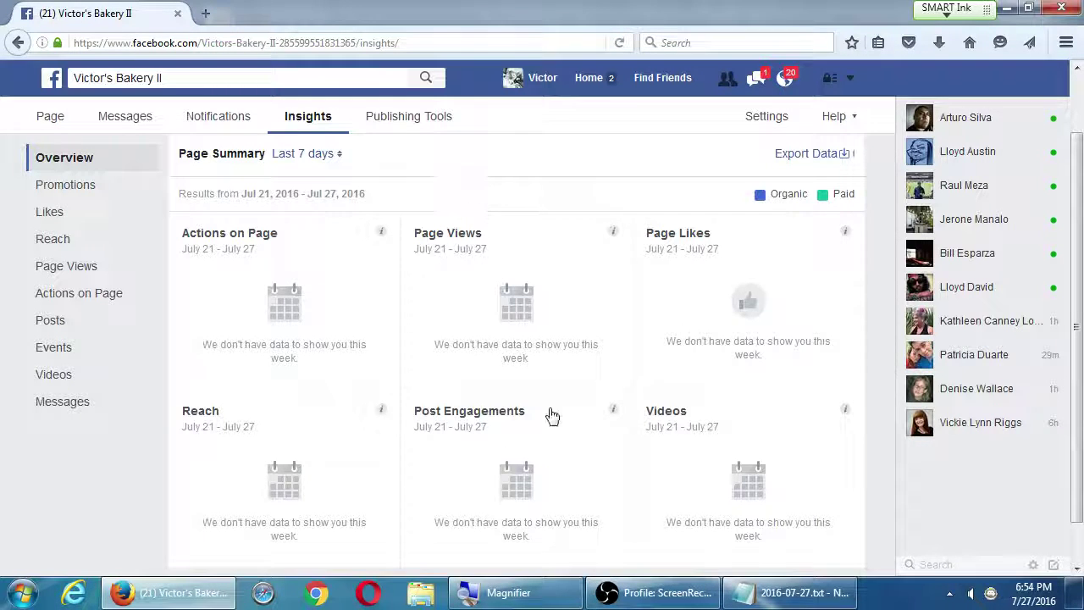
left_click(739, 590)
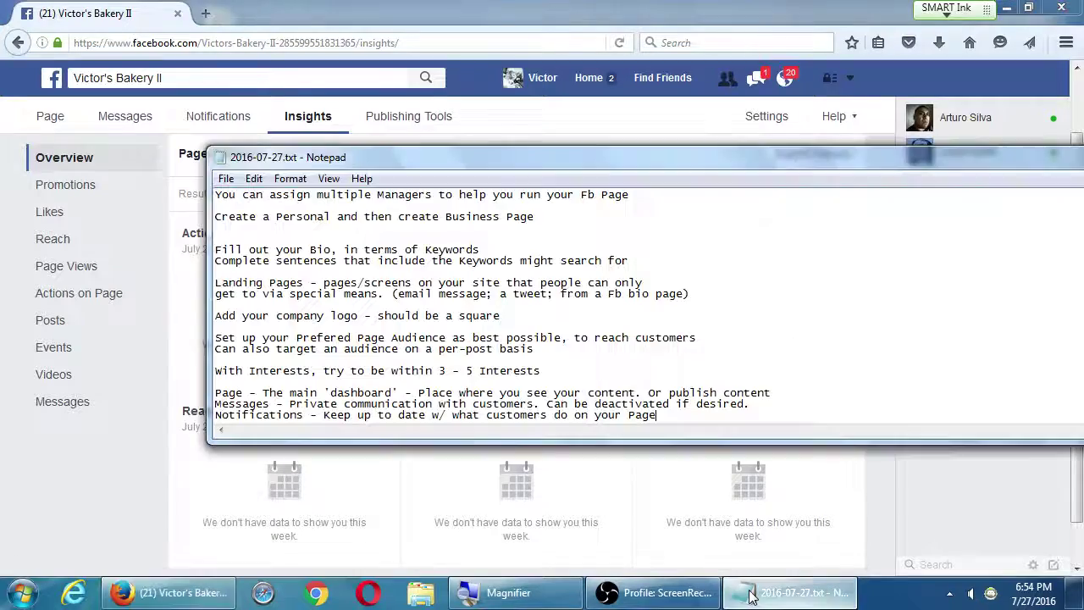
key("super")
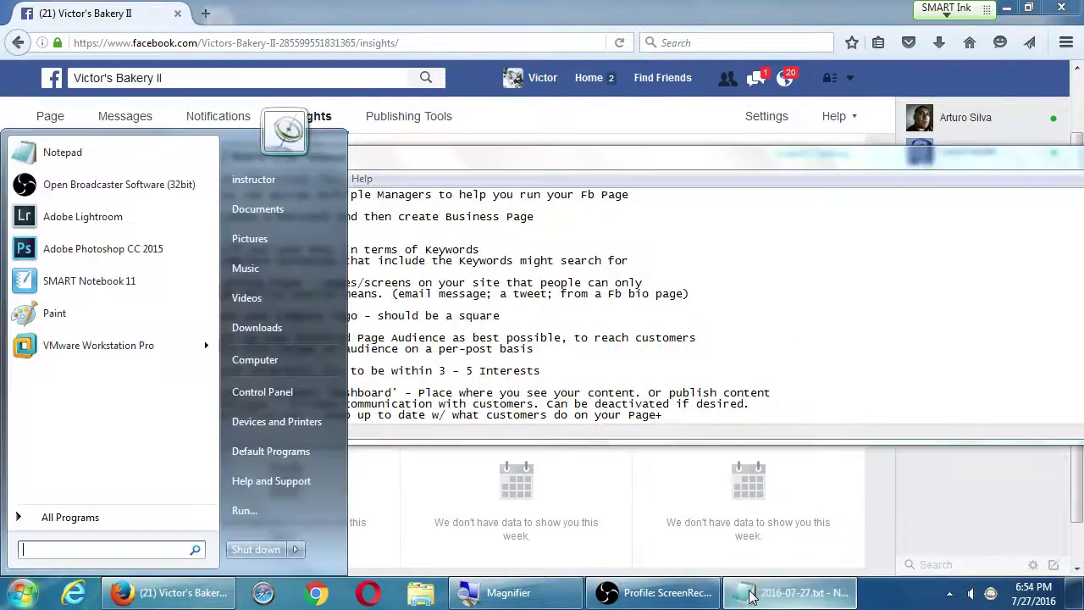
key("super")
key("super+plus")
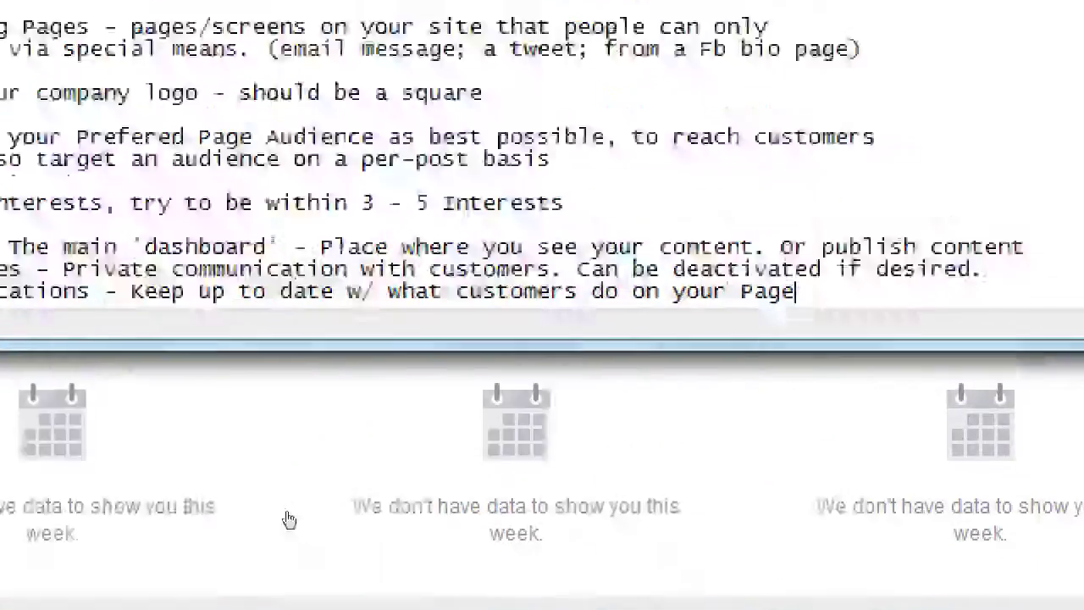
key("Return")
type("In")
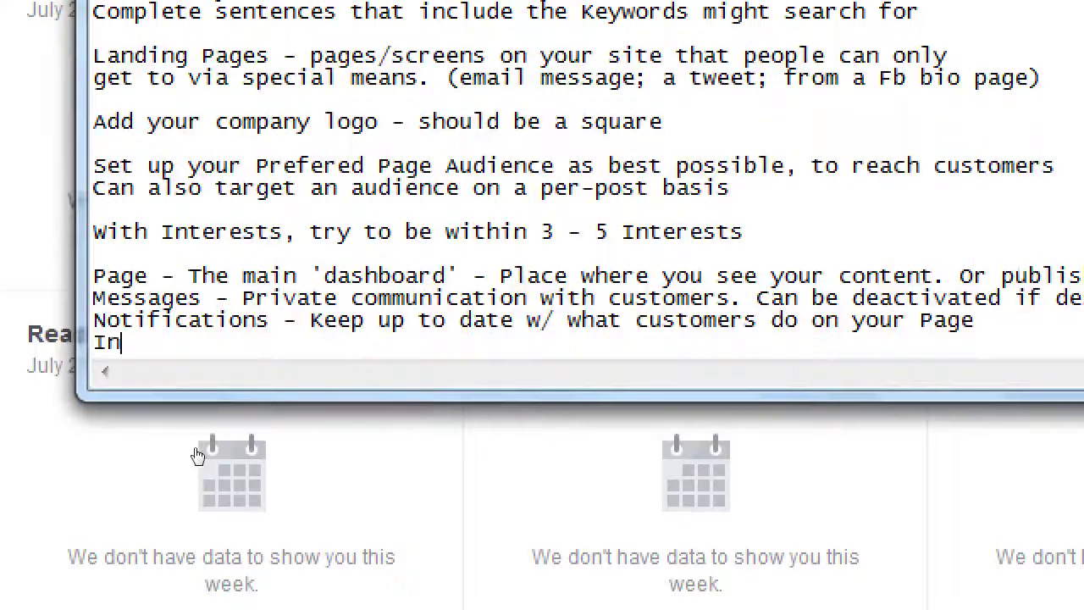
type("sights - Che")
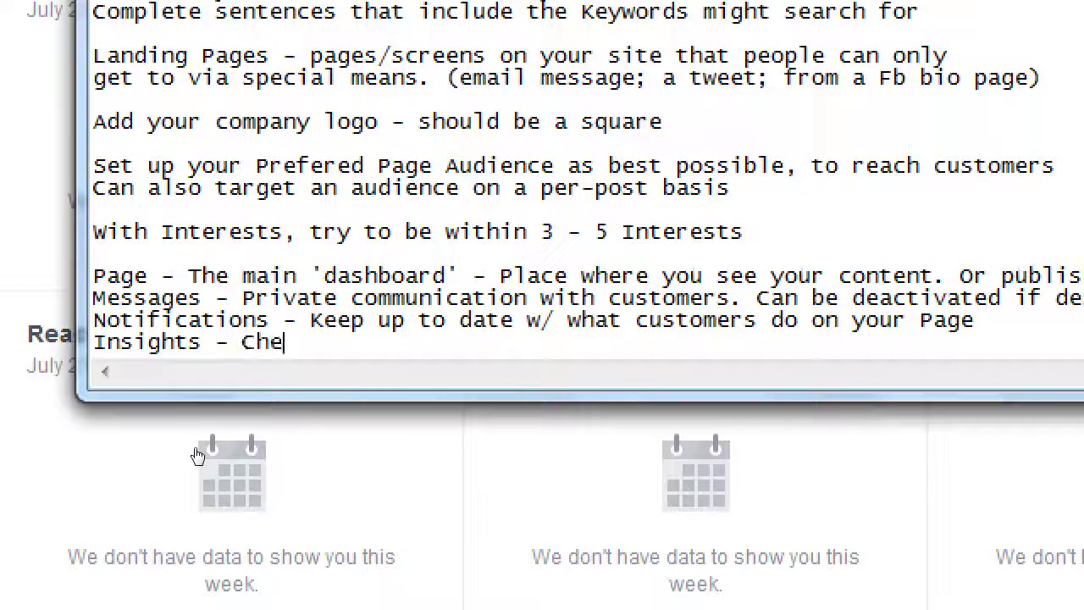
type("ck Impressions an")
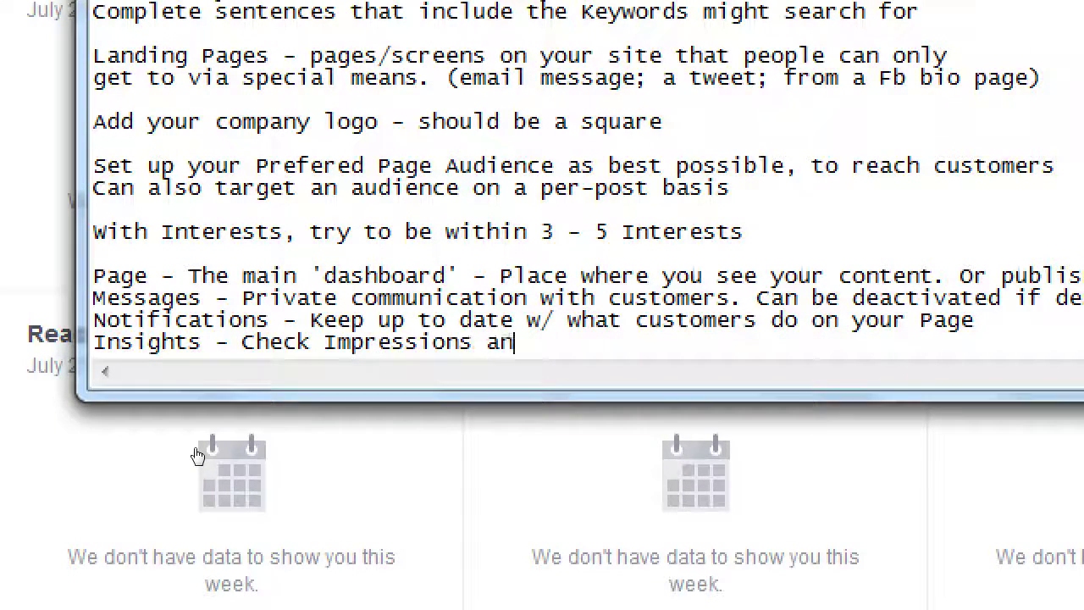
type("d Conversions")
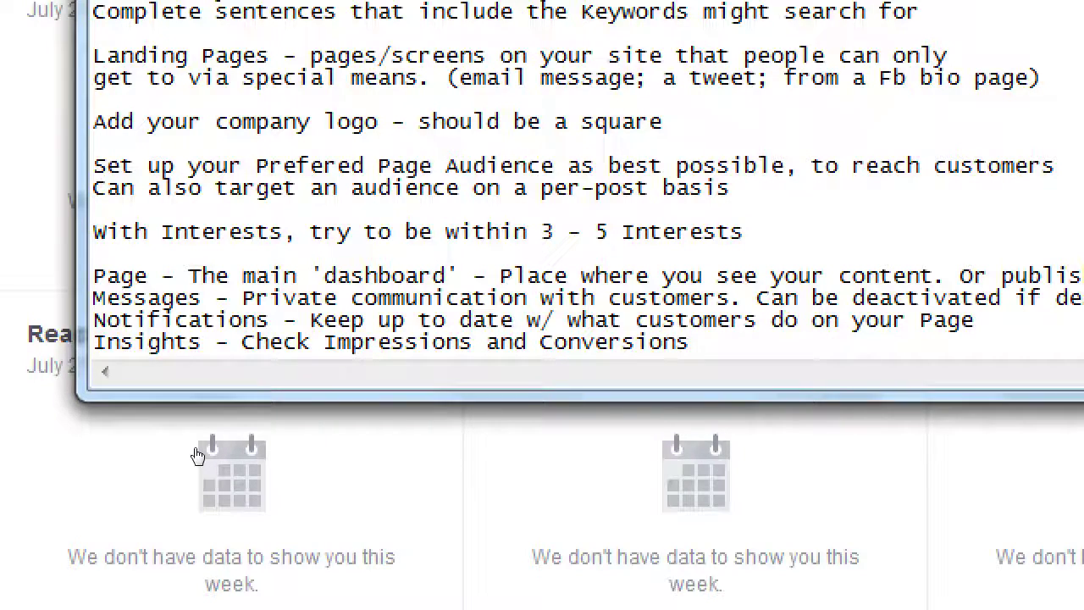
key("super+minus")
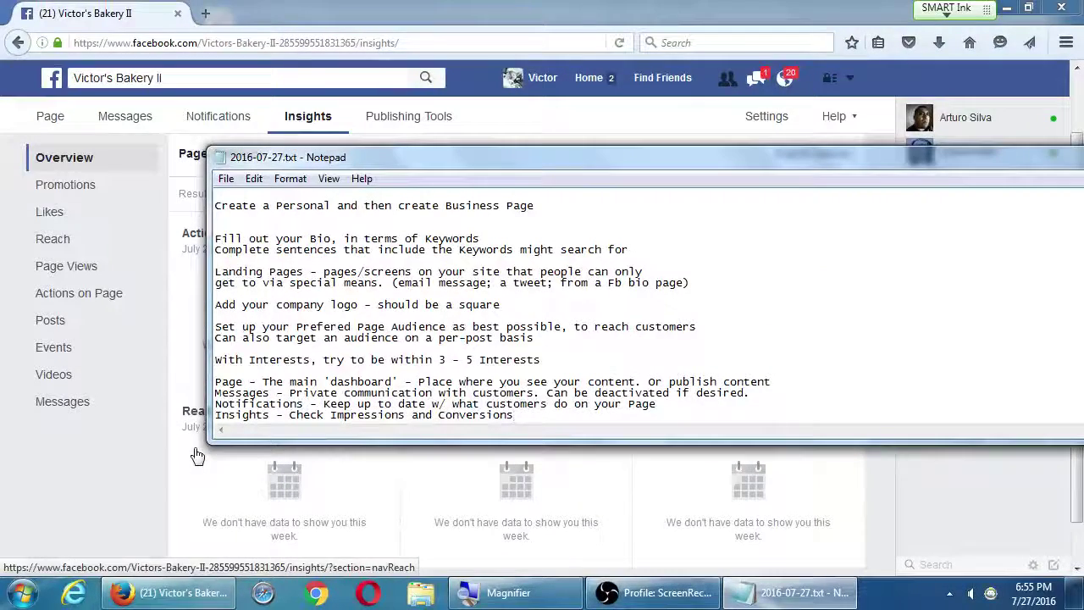
key("Return")
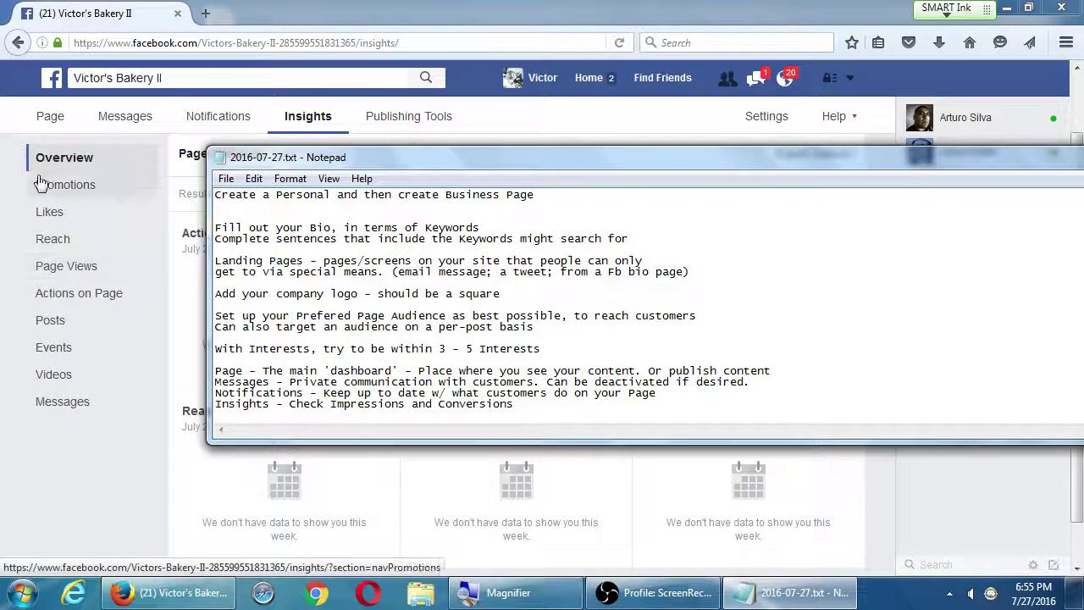
- Open the page's Publishing Tools and in Notepad add "Publishing Tools - See everything you've shared, have scheduled, in draft, or expiring" below the Insights line
left_click(17, 160)
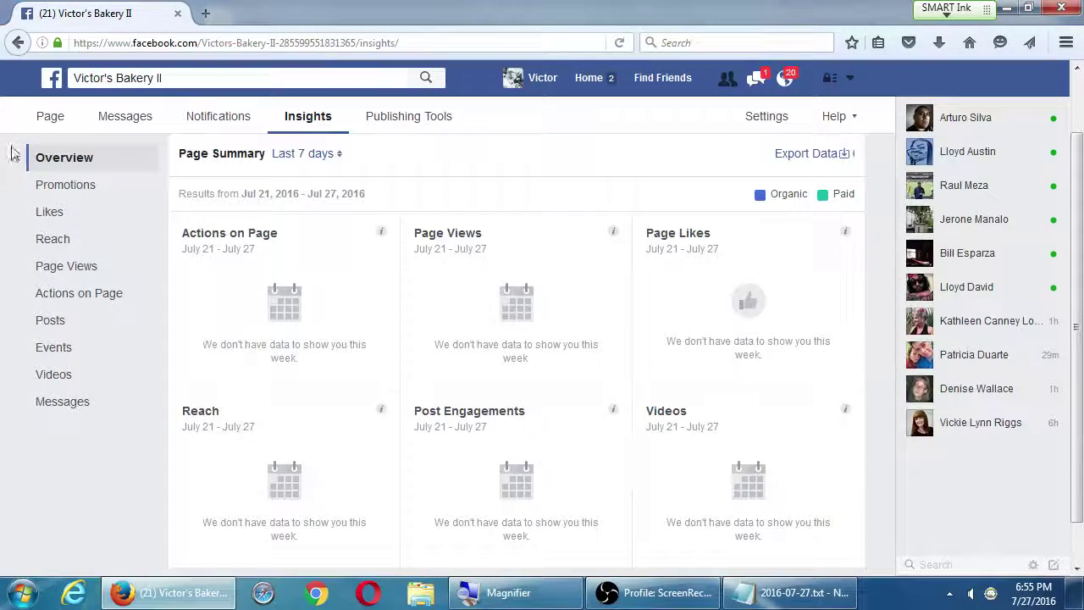
left_click(390, 119)
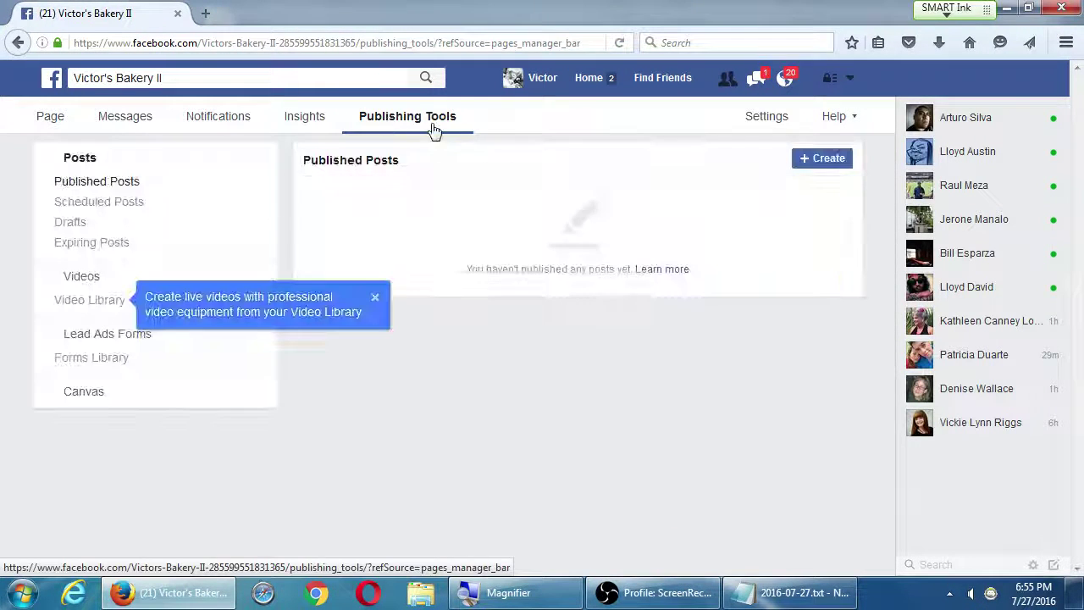
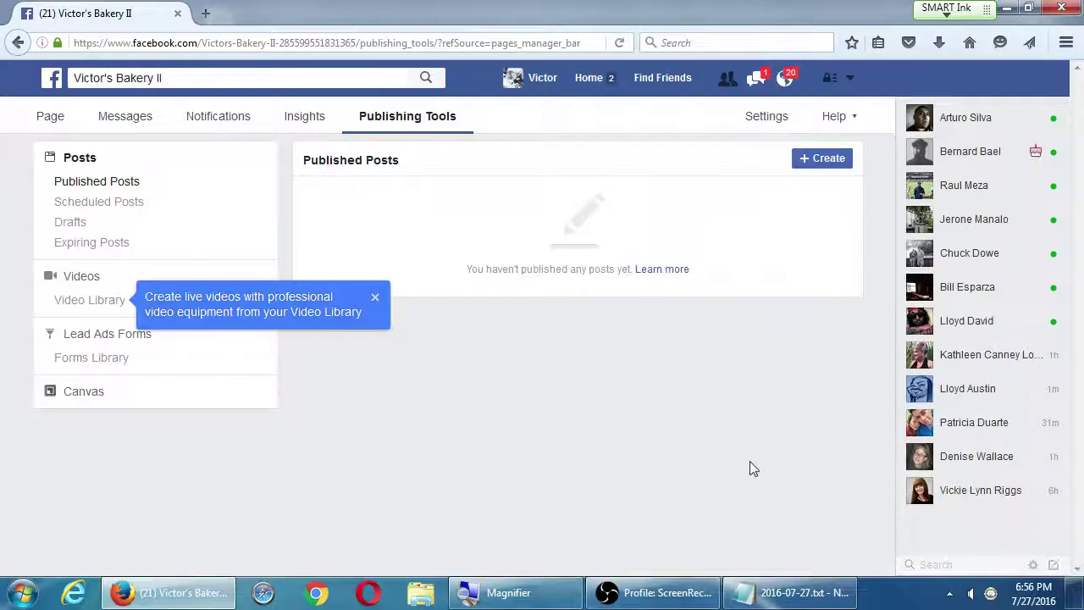
left_click(753, 593)
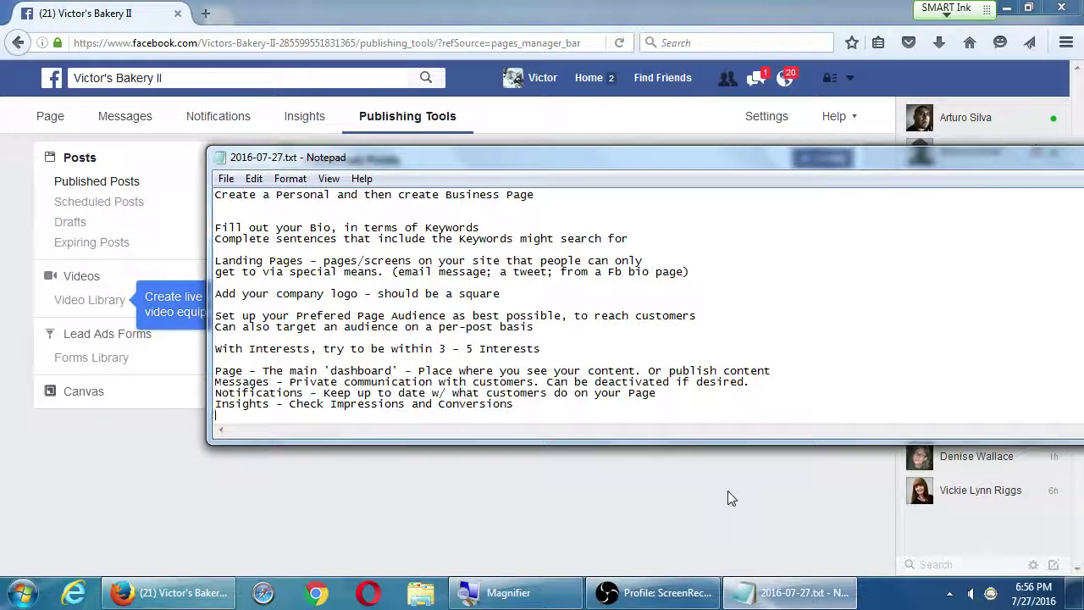
type("Pu")
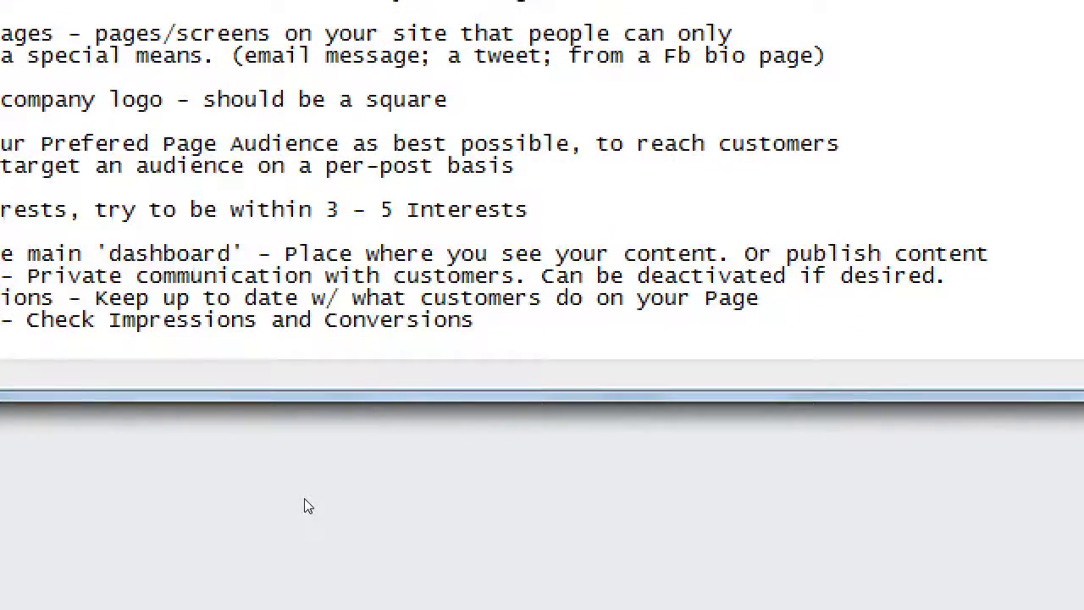
type("blishi")
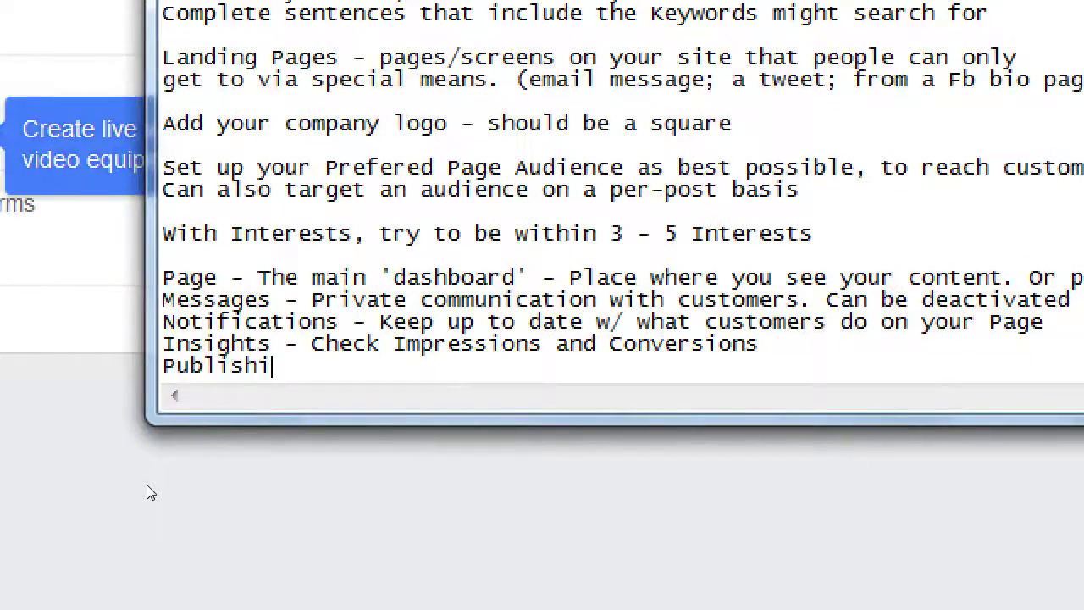
type("ng Tools - See ")
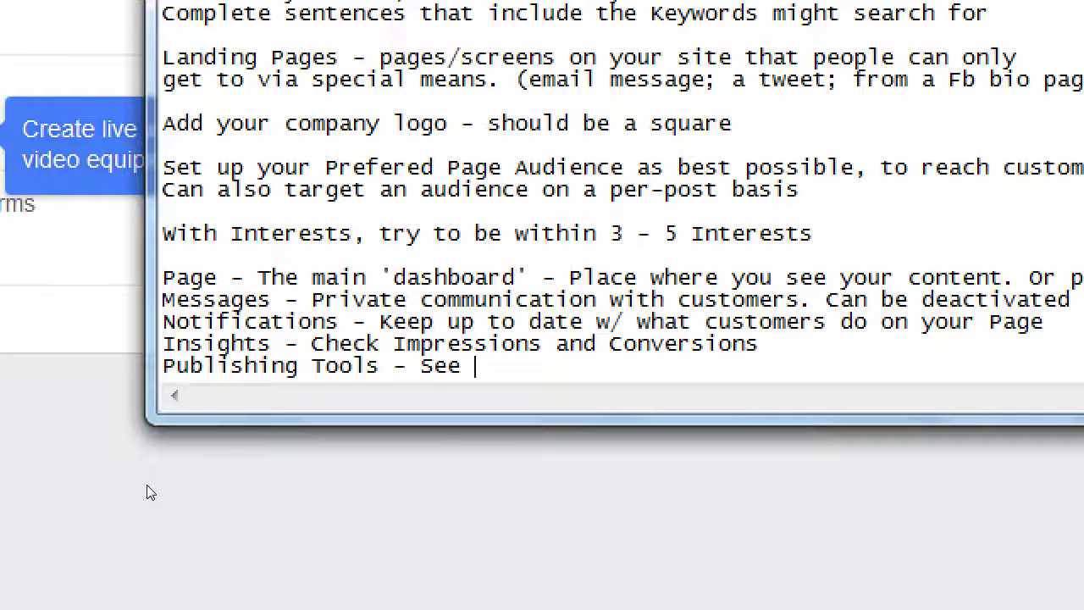
type("eveyr")
key("BackSpace")
key("BackSpace")
type("ty")
key("BackSpace")
key("BackSpace")
type("rything ")
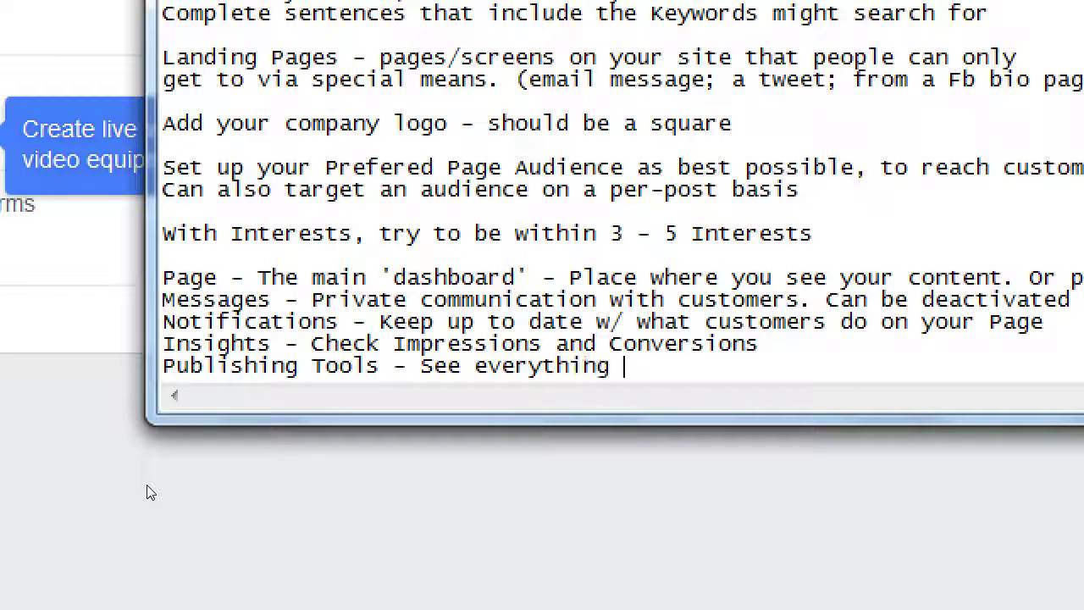
type("you've shared, ")
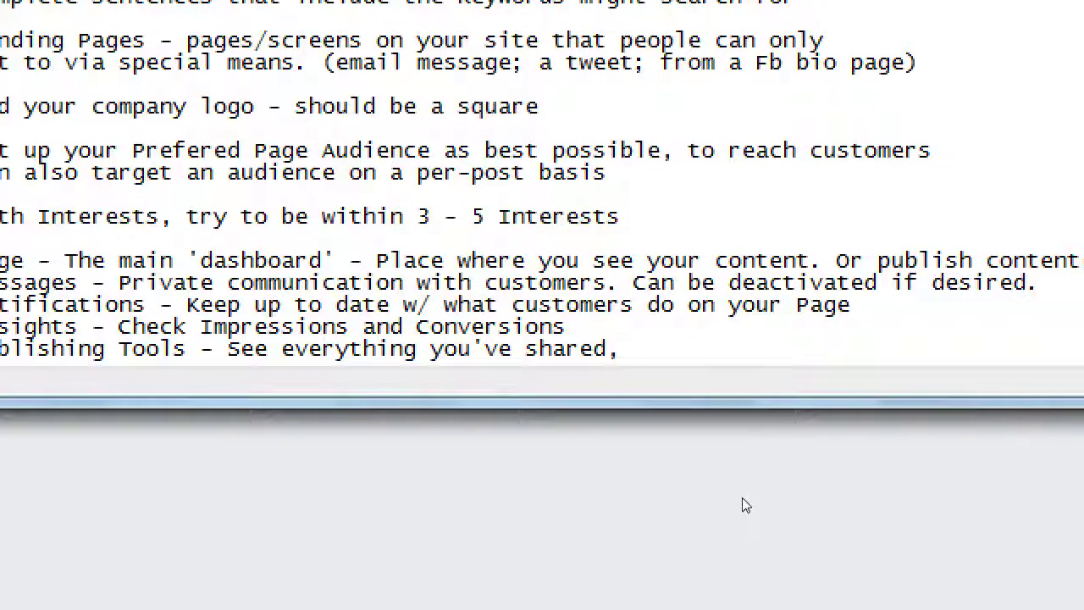
type("have schedule")
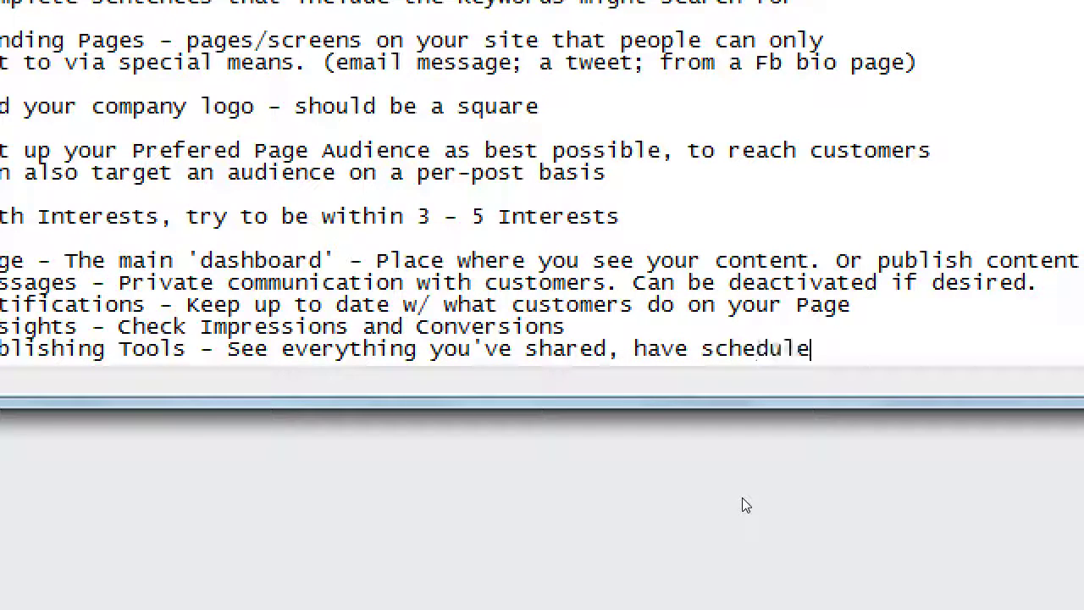
type("d, in ")
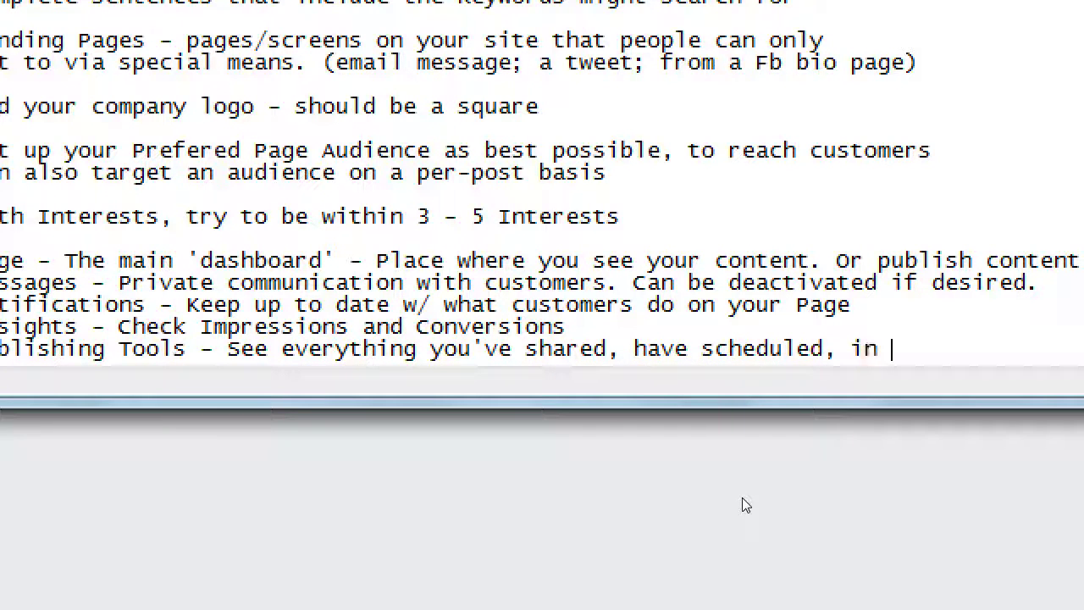
type("draft, or expr")
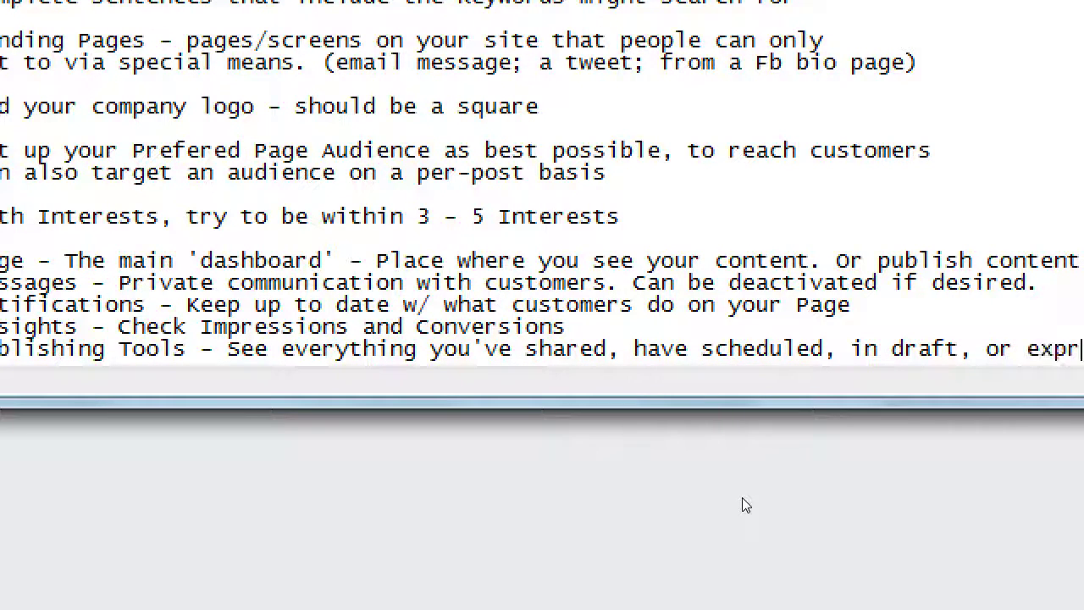
type("ing")
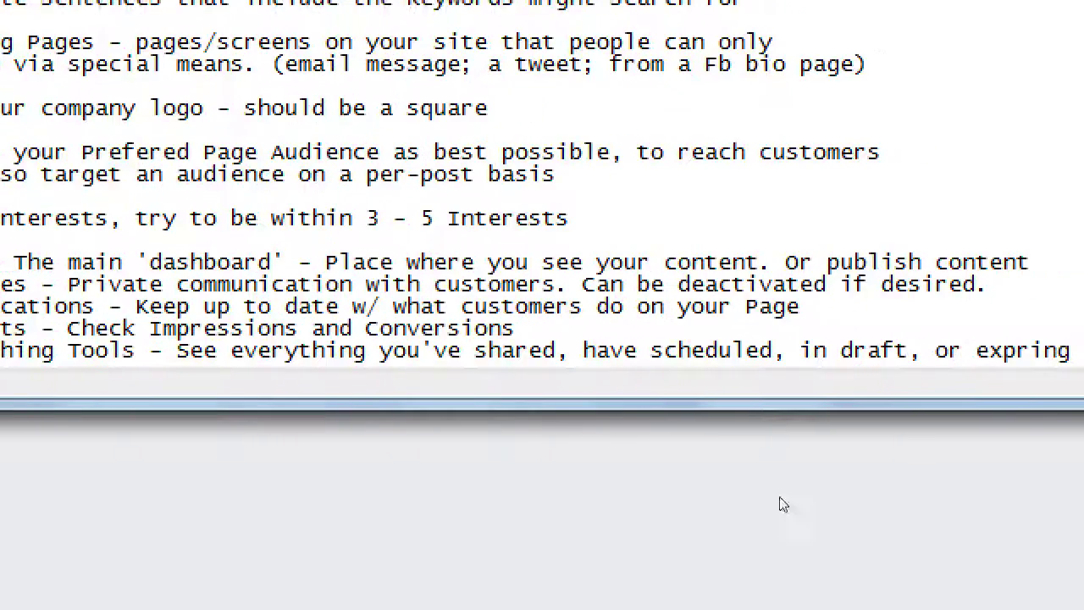
key("BackSpace")
key("BackSpace")
key("BackSpace")
key("BackSpace")
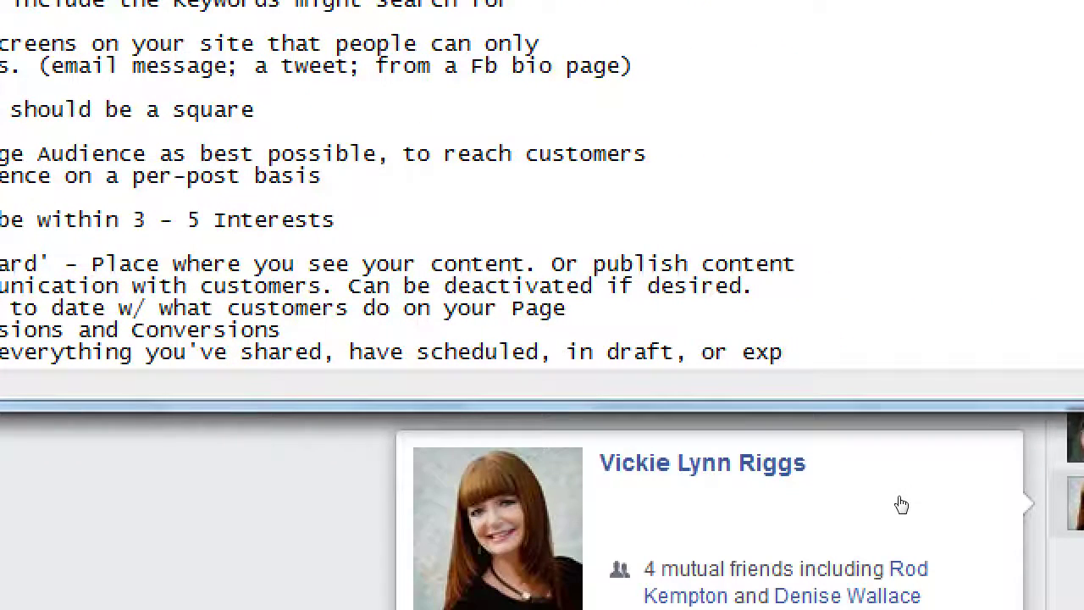
type("iring")
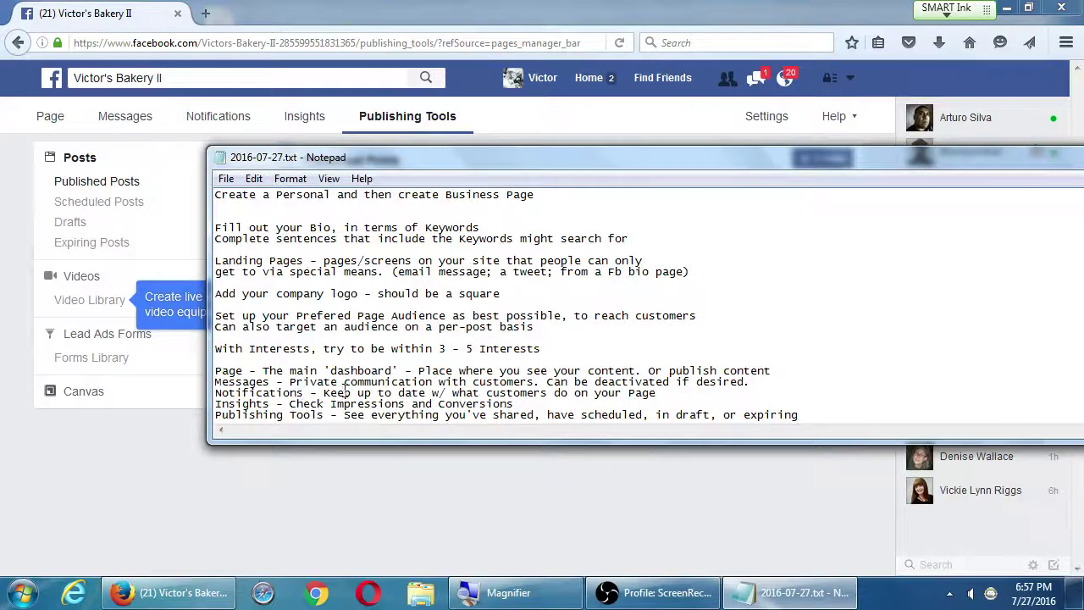
- Return to the Facebook page in the browser and show its available Help options
left_click(685, 127)
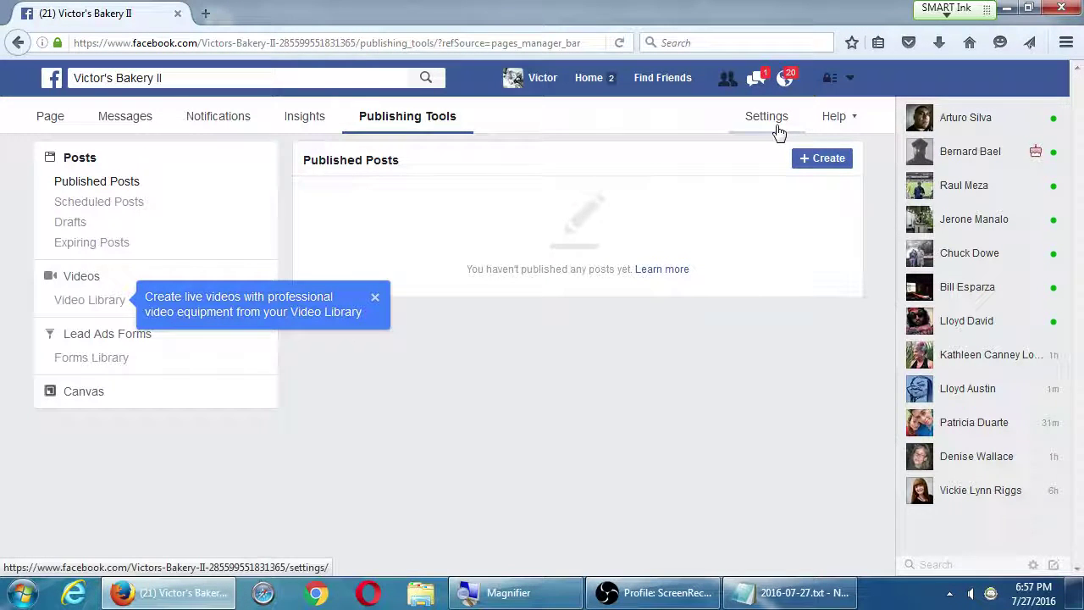
left_click(850, 126)
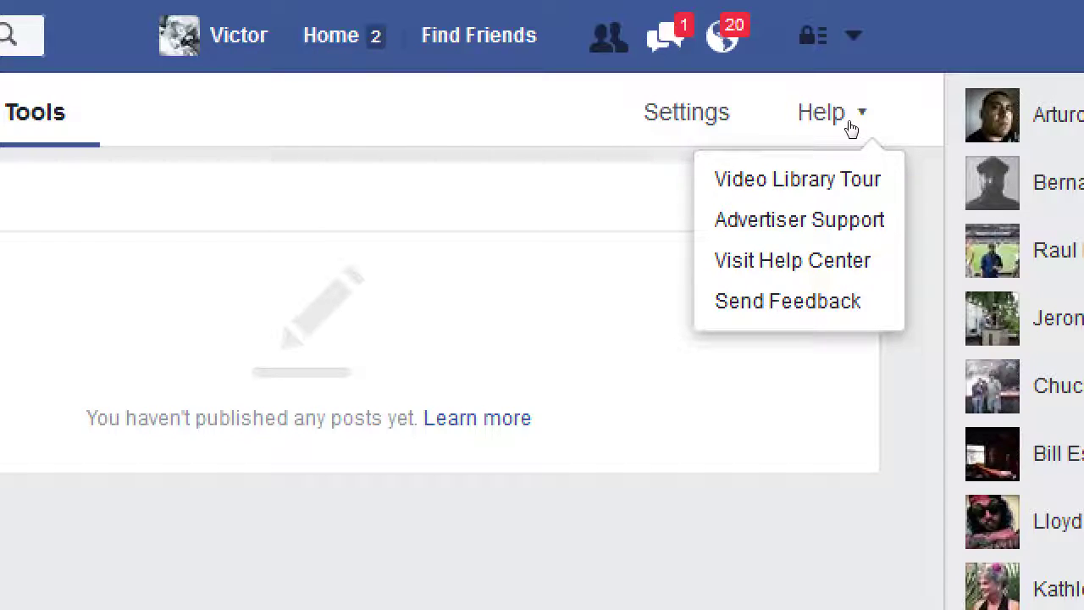
- Look through the page's Help options, including Advertiser Support and Visit Help Center
key("Down")
key("Down")
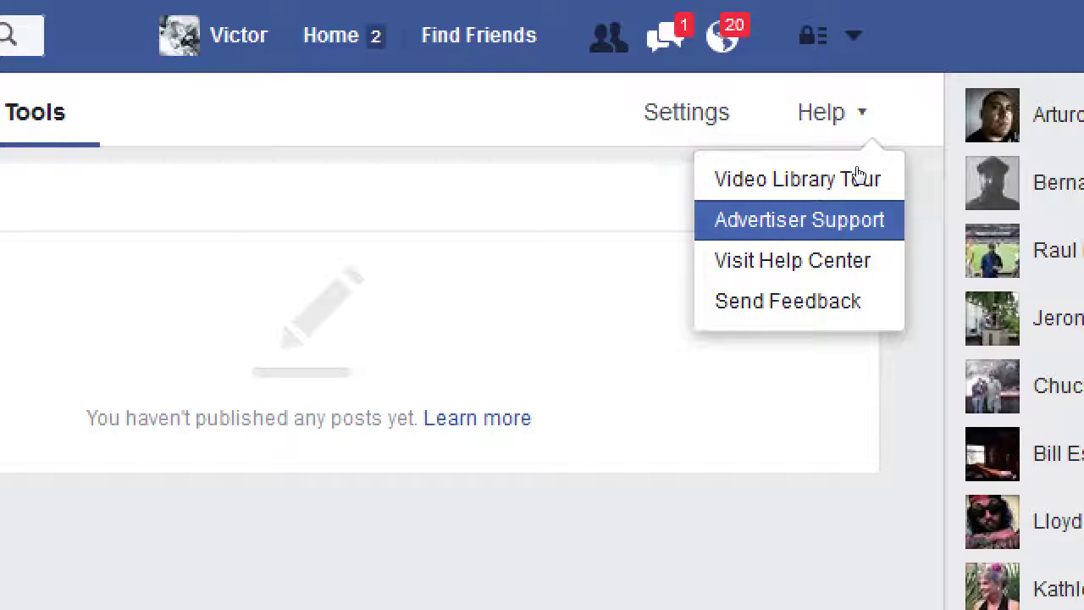
key("Down")
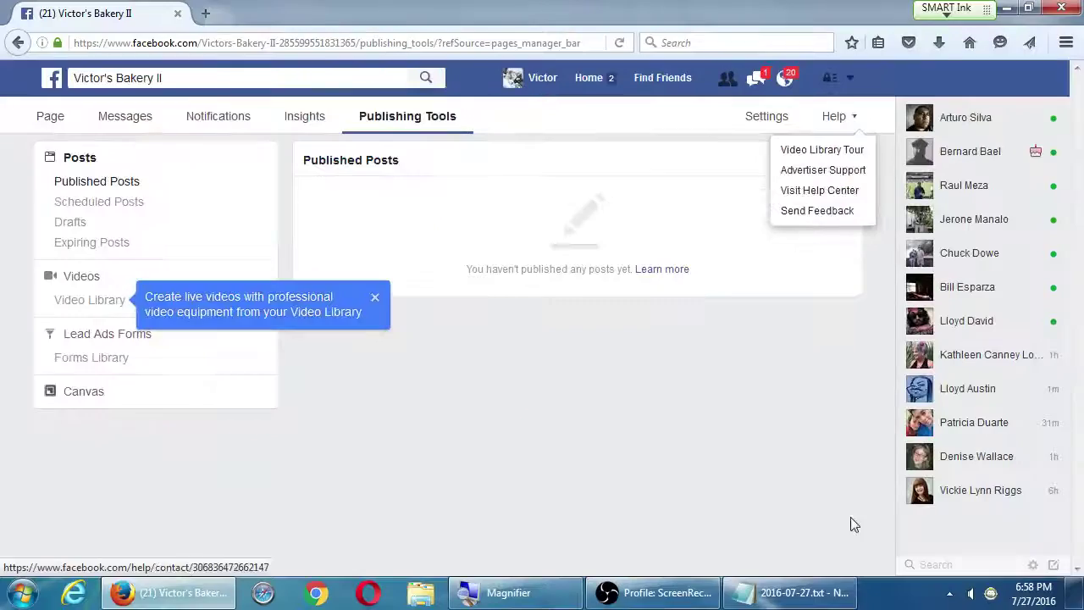
- In the Notepad notes, add the line "Help - Browse it a bit at least to see what's available" below the Publishing Tools line
left_click(792, 593)
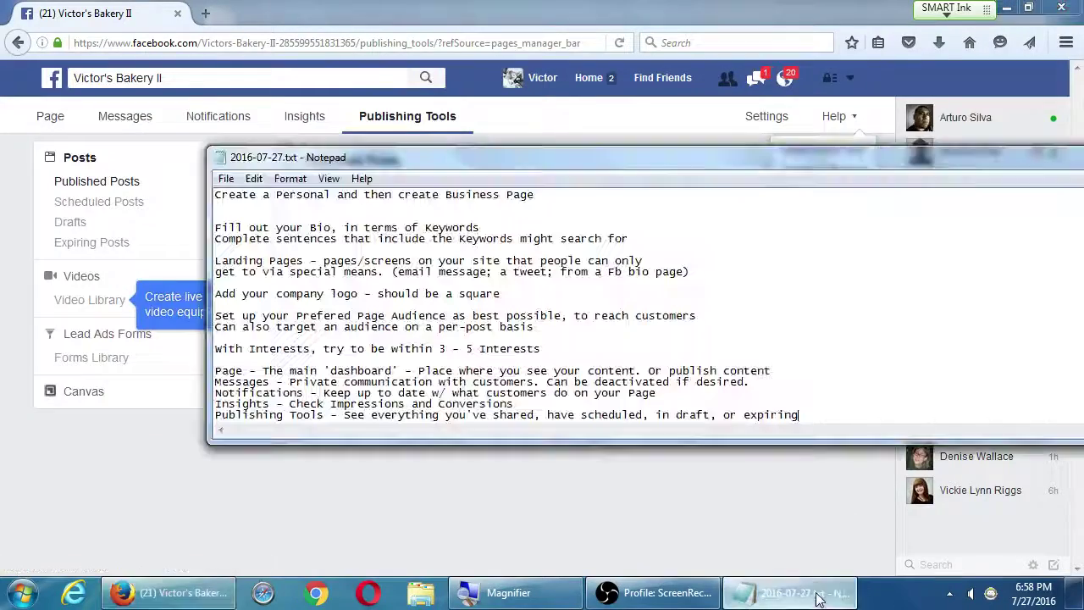
key("Return")
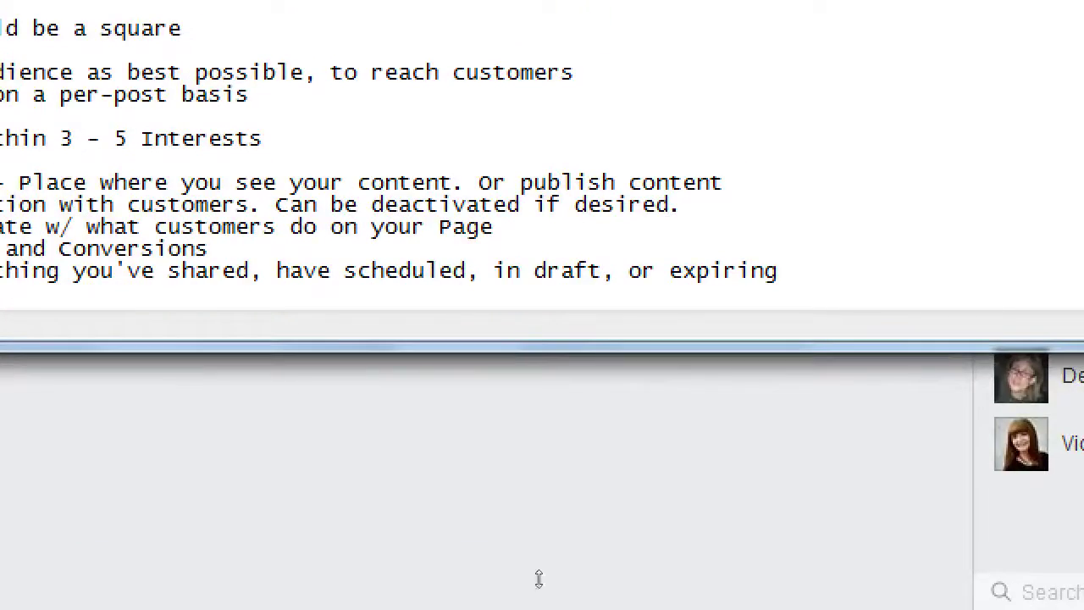
type("Help 0")
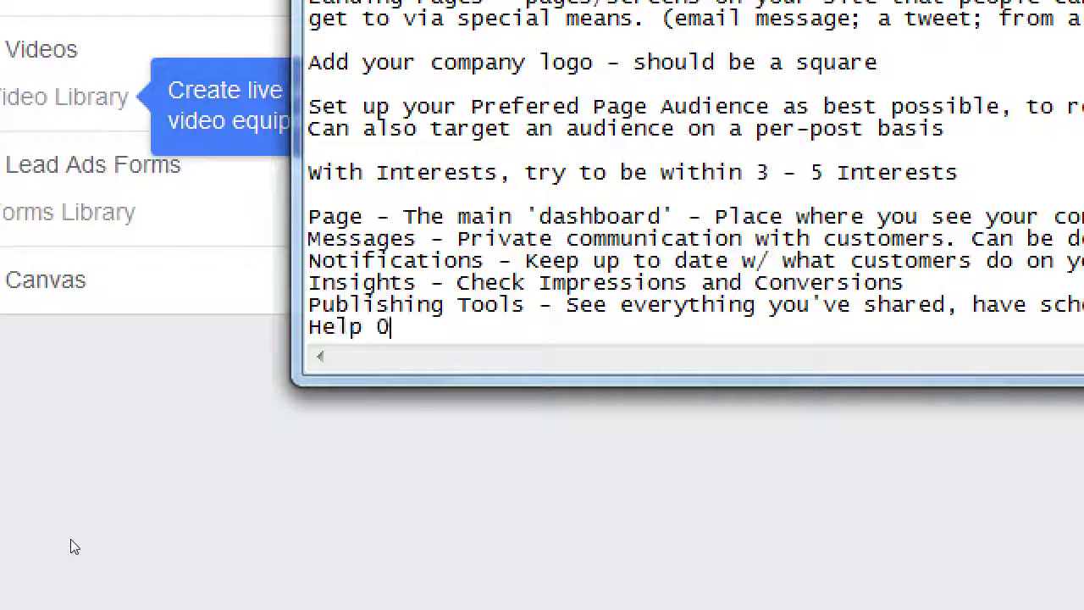
key("BackSpace")
key("BackSpace")
type("- Browse")
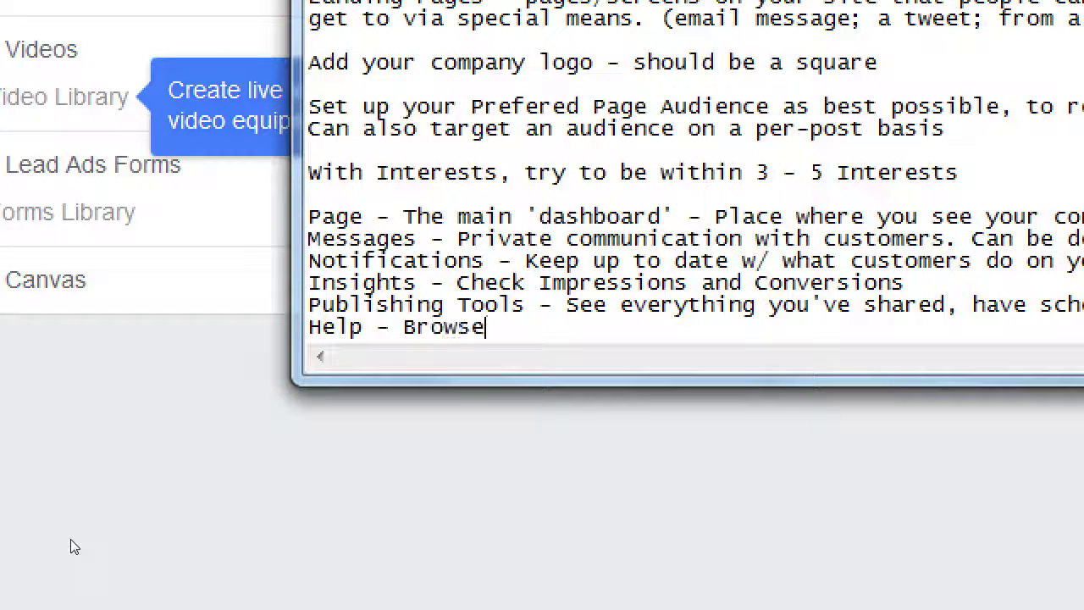
type(" it a bit at least t")
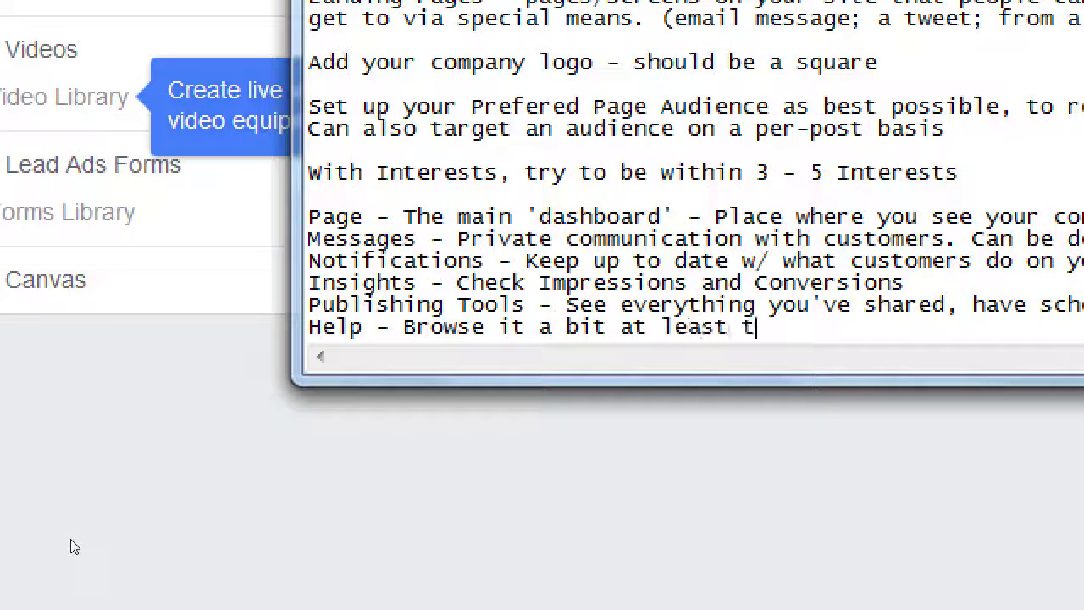
type("o see what's aav")
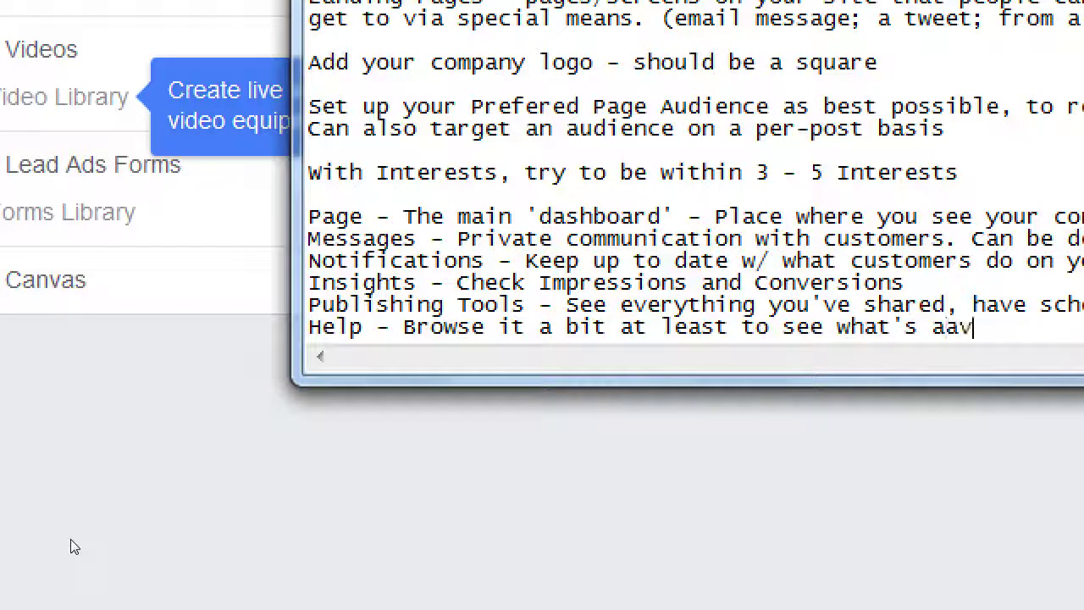
key("BackSpace")
key("BackSpace")
type("vailable")
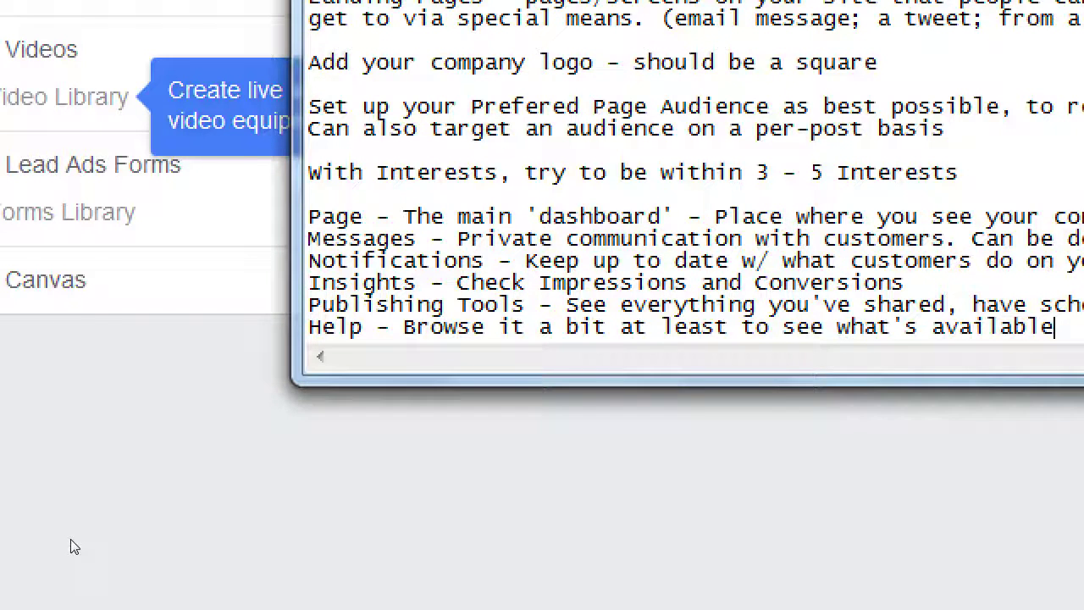
- Return to the Facebook page in the browser and view its general Settings
key("super+minus")
left_click(59, 496)
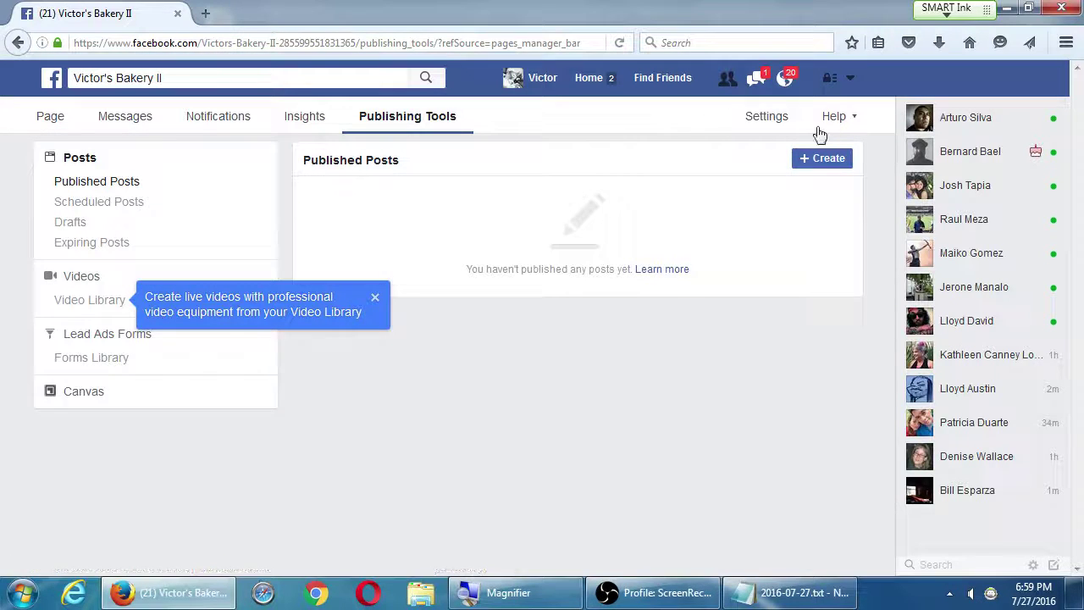
left_click(773, 118)
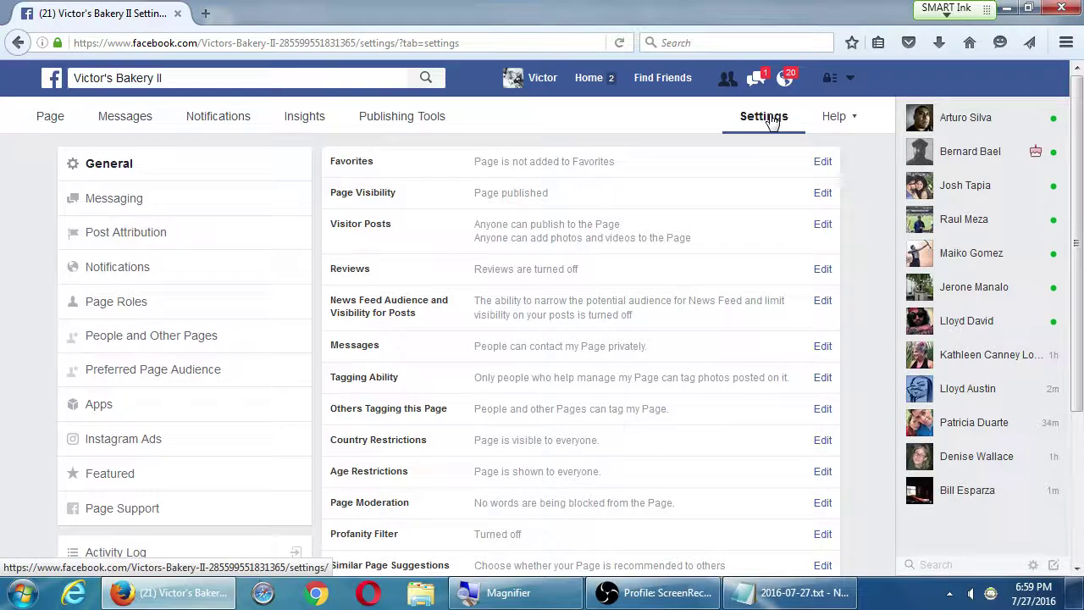
- From the Canvas section of Publishing Tools, look through the Canvas Builder for a new canvas, and close it discarding the unsaved changes
left_click(412, 119)
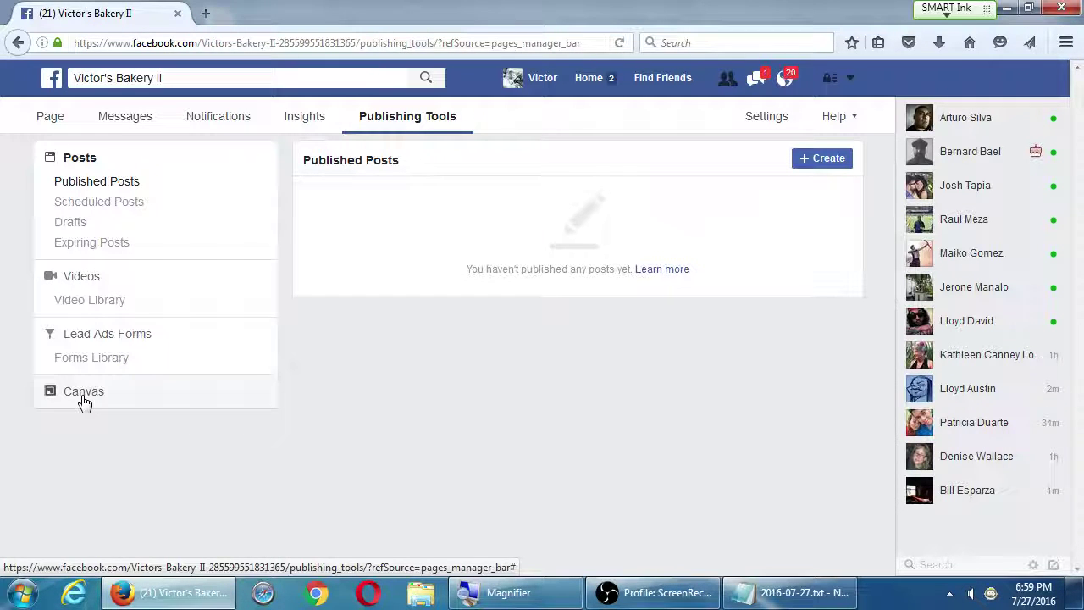
left_click(148, 395)
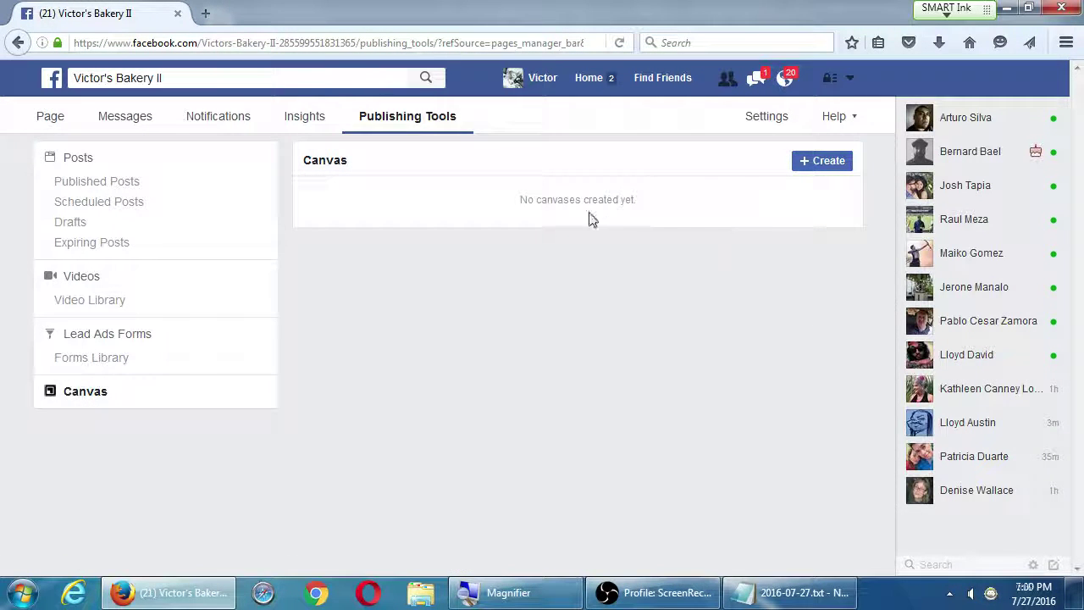
left_click(814, 163)
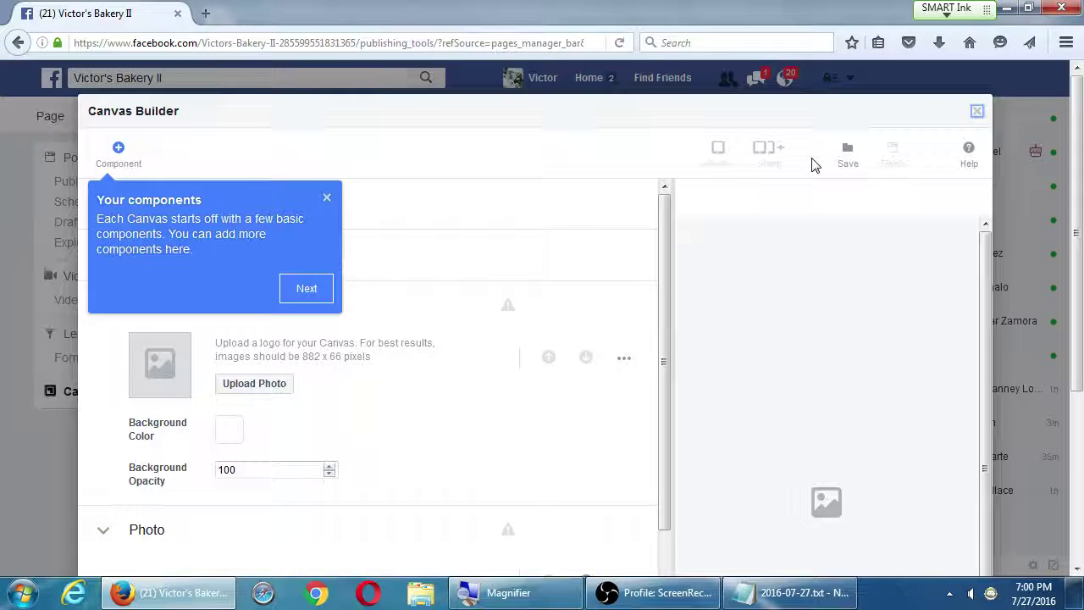
scroll(623, 283, "down", 4)
scroll(622, 283, "down", 8)
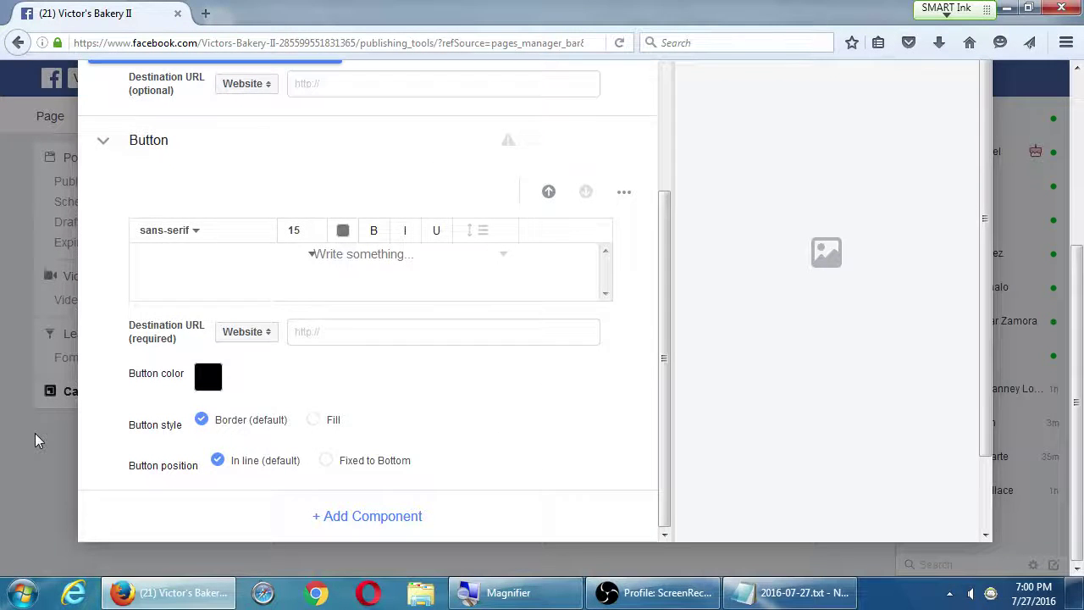
scroll(37, 436, "up", 5)
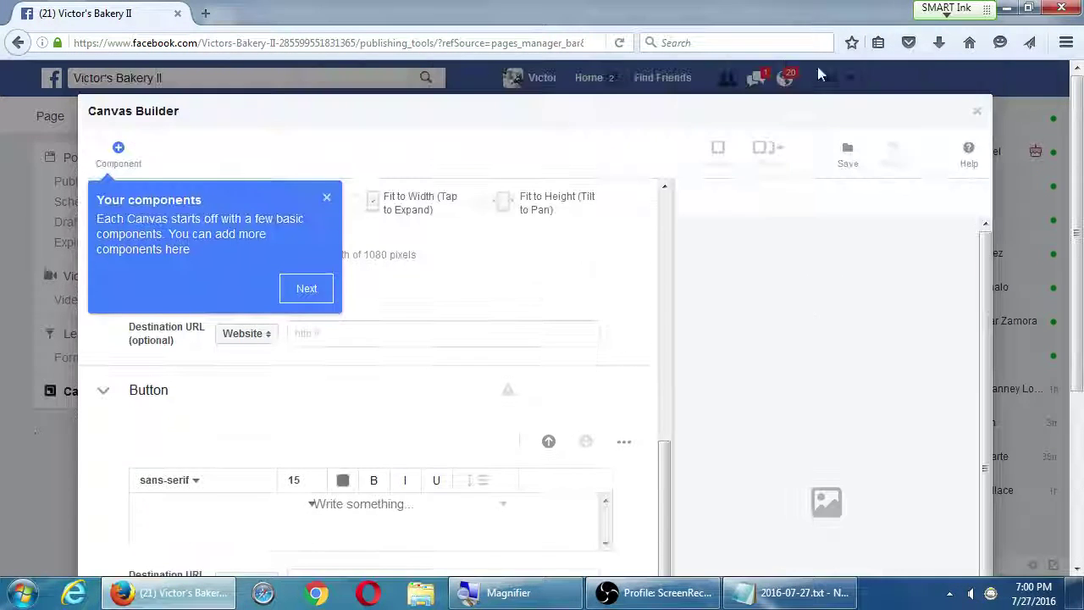
left_click(977, 110)
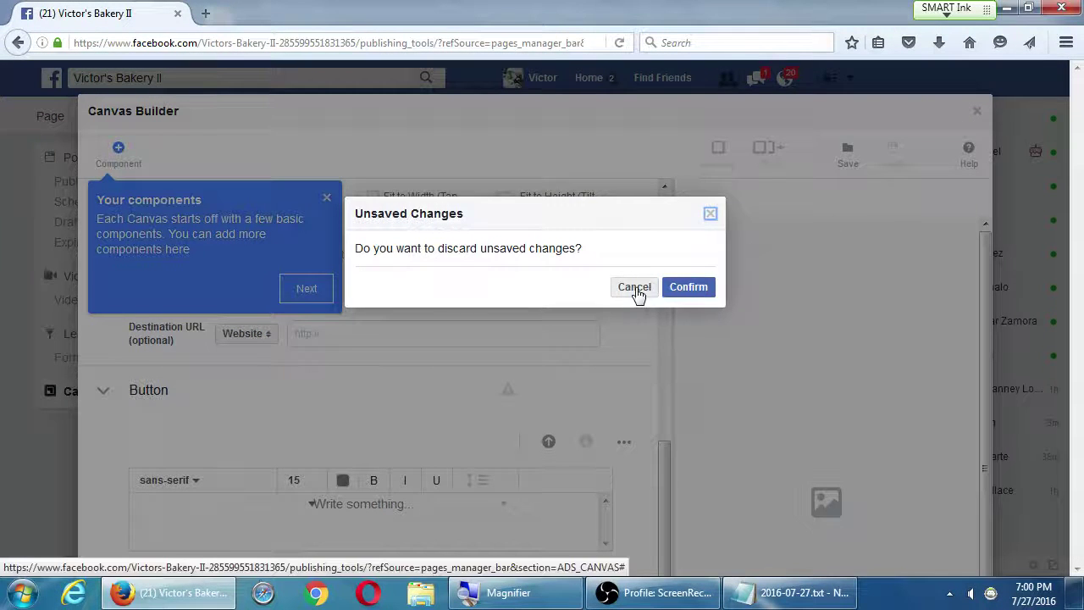
left_click(691, 288)
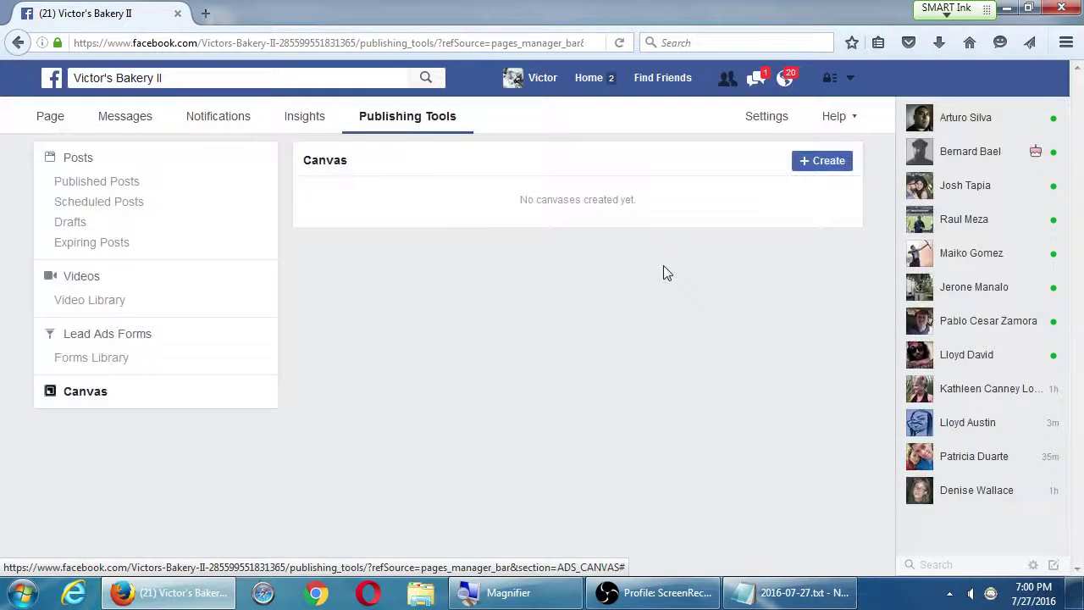
- Open the page's Settings and go to the Page Roles section
left_click(765, 116)
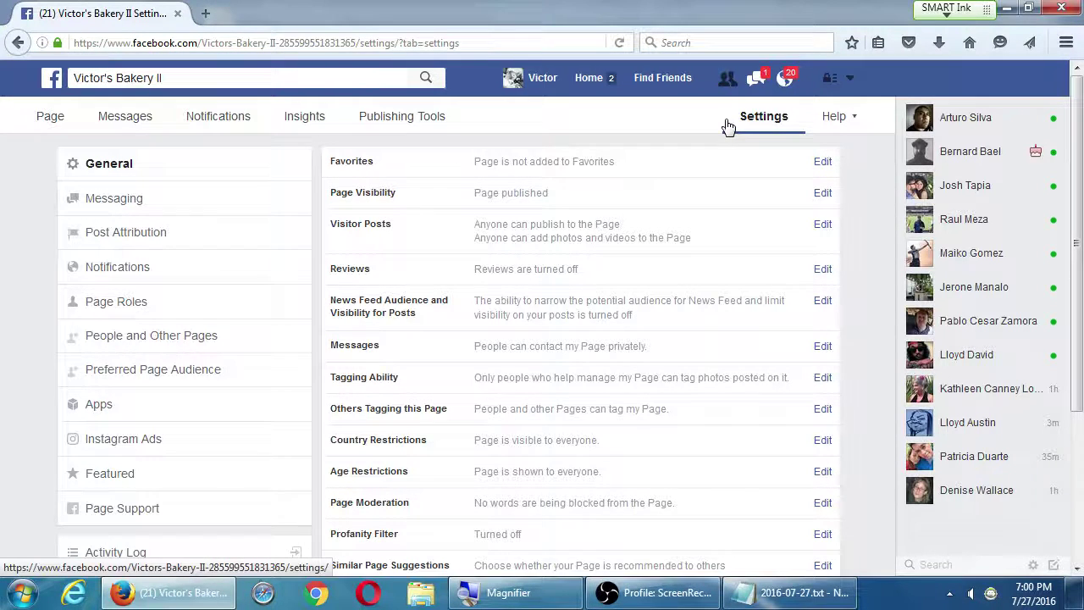
key("super+plus")
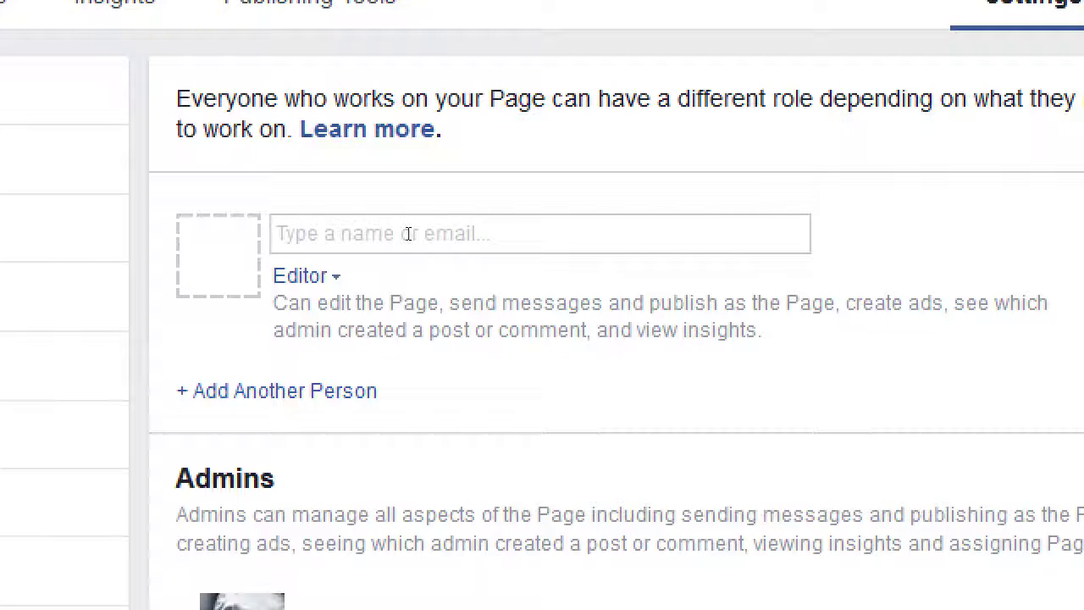
- Enter a friend's name as a new person under Page Roles and set that person's role to Admin
type("vicki")
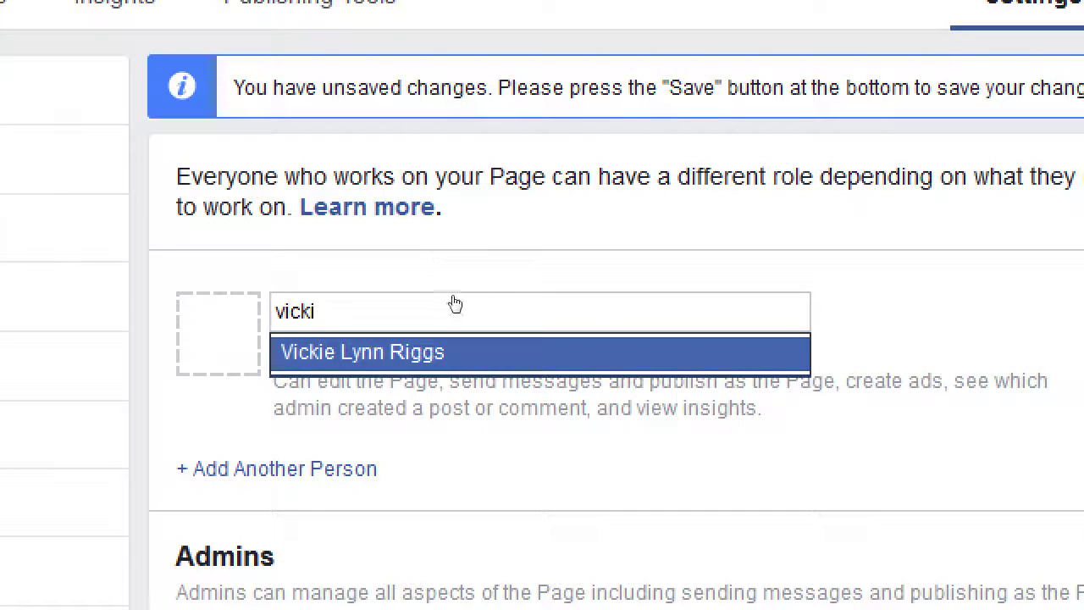
key("Return")
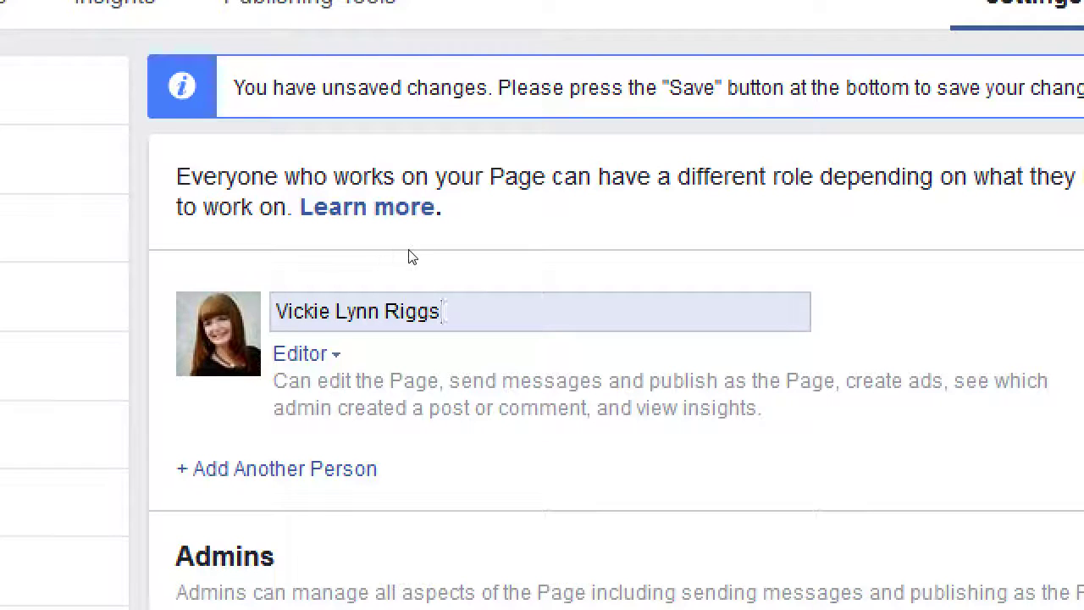
key("Tab")
key("Return")
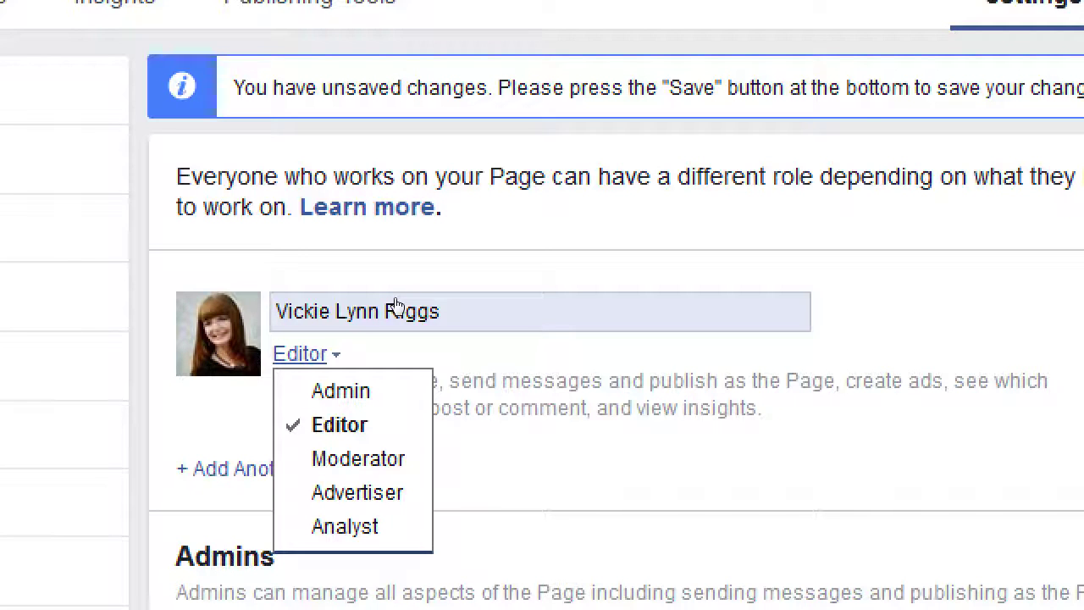
left_click(504, 310)
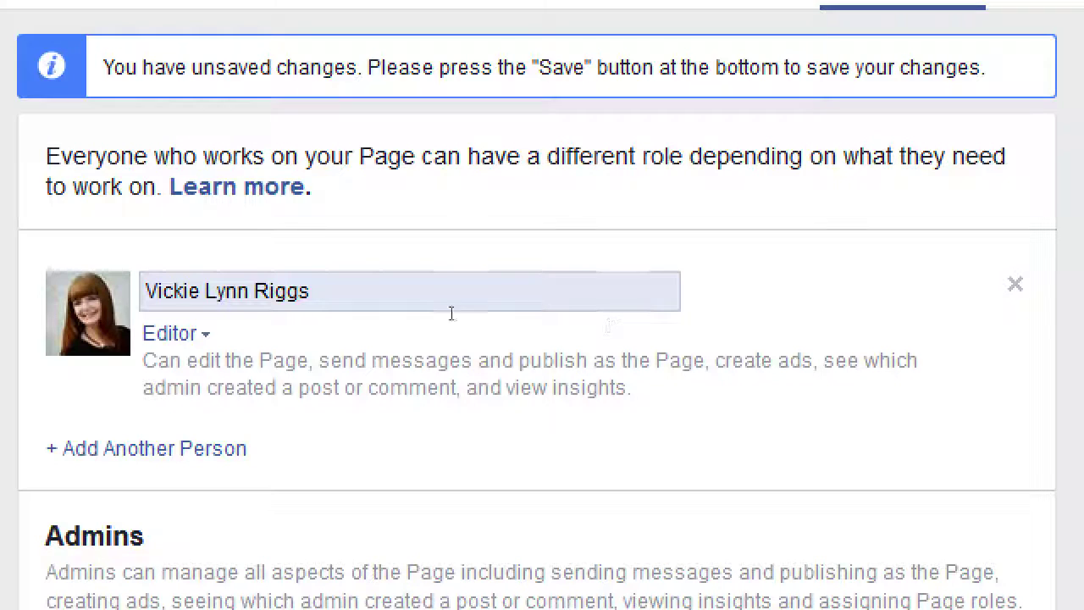
key("Tab")
key("Return")
key("Return")
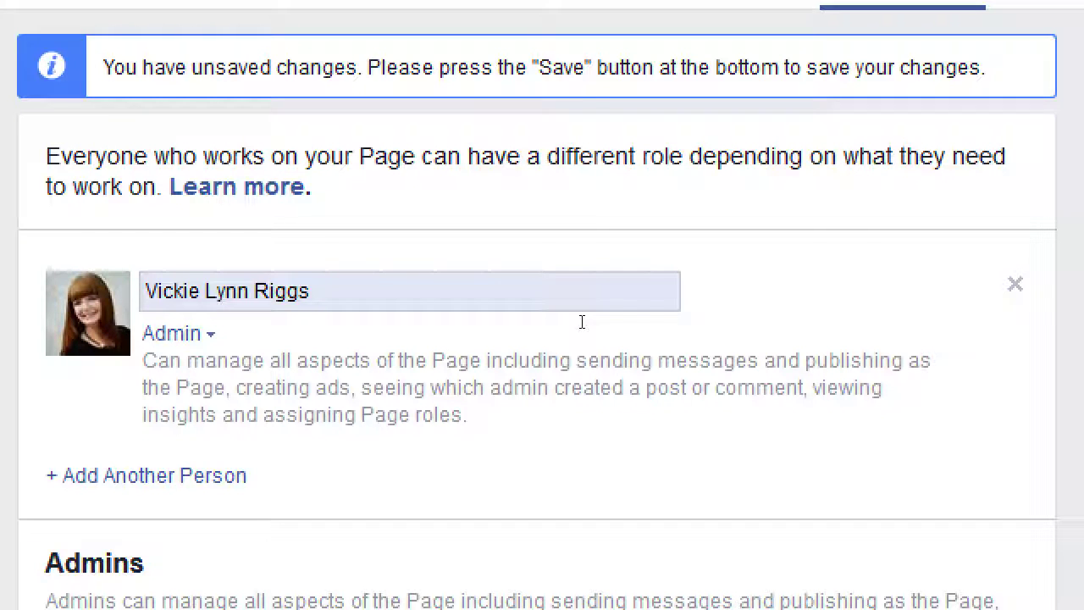
- Switch the added person's role to Editor, and from there to Moderator
key("Tab")
key("Return")
key("Down")
key("Down")
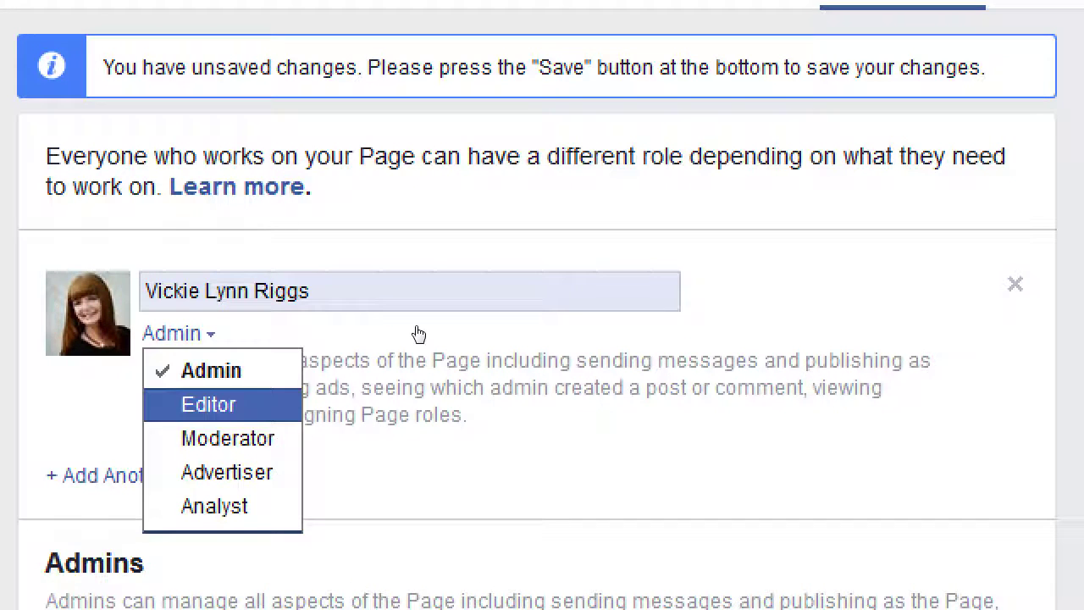
key("Return")
key("Return")
key("Down")
key("Down")
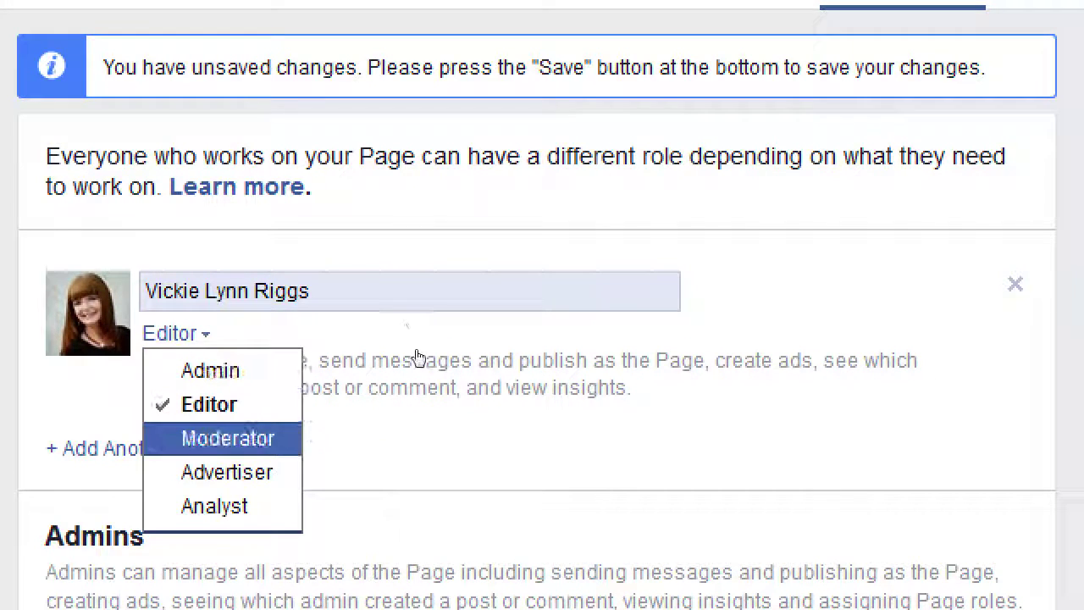
key("Return")
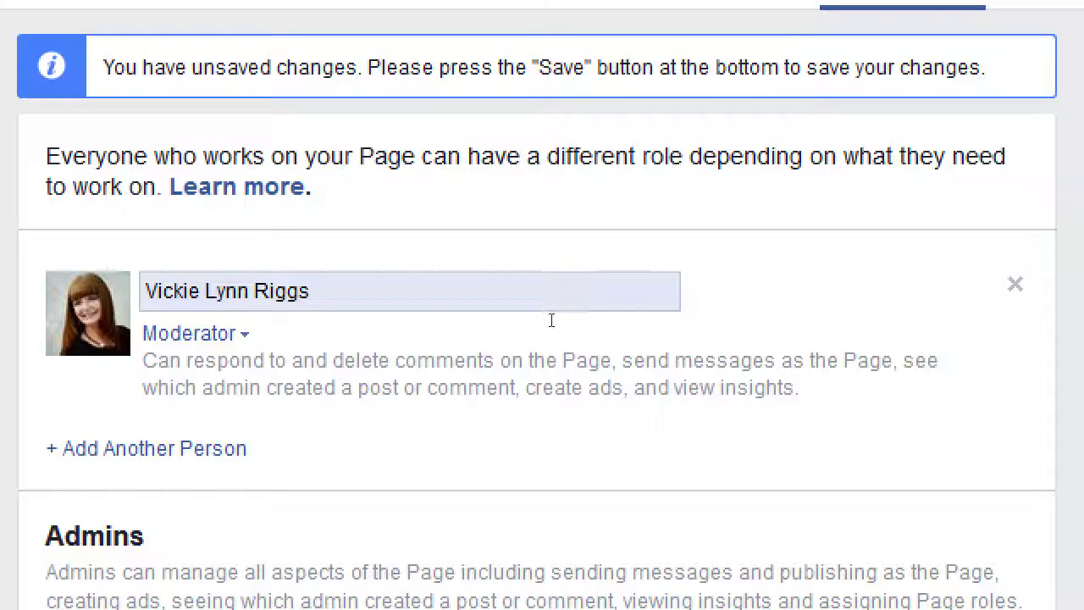
- Set the added person's role to Analyst, and remove the person from the Page Roles list
left_click_drag(484, 310, 554, 322)
left_click(593, 322)
key("Return")
key("Down")
key("Down")
key("Down")
key("Down")
key("Down")
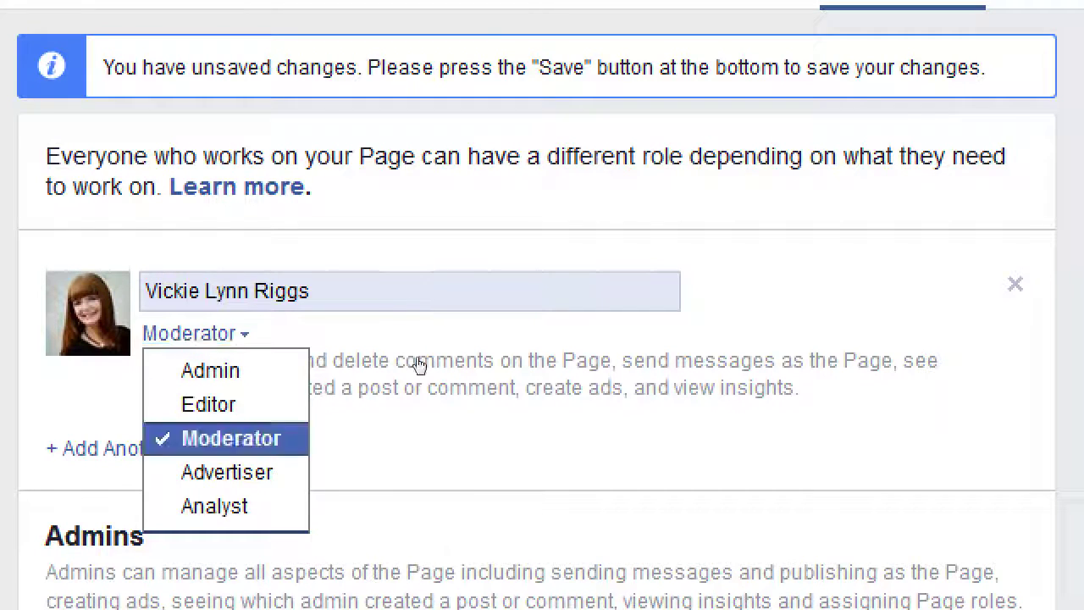
key("Return")
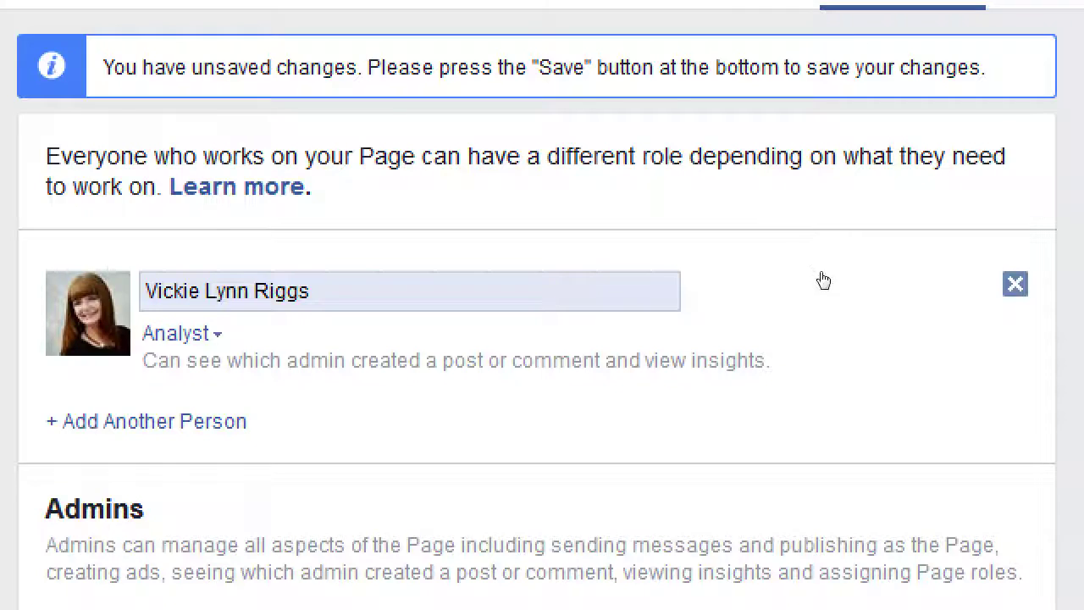
left_click(1015, 284)
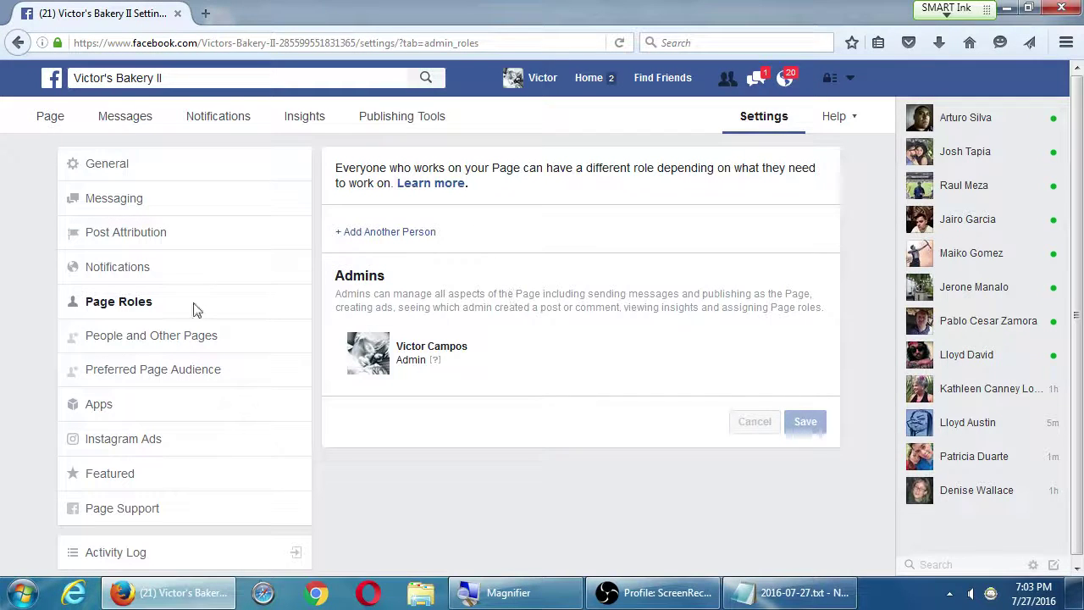
- Open Post Attribution without saving the role changes, try posting as the personal profile, and set it back to Post as Victor's Bakery II
left_click(136, 240)
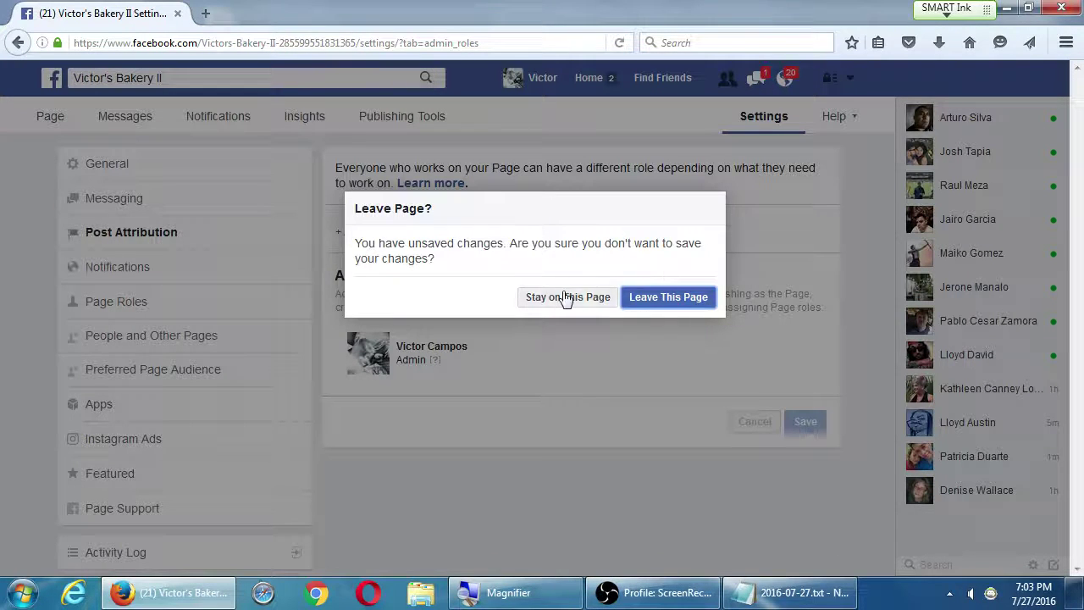
left_click(657, 303)
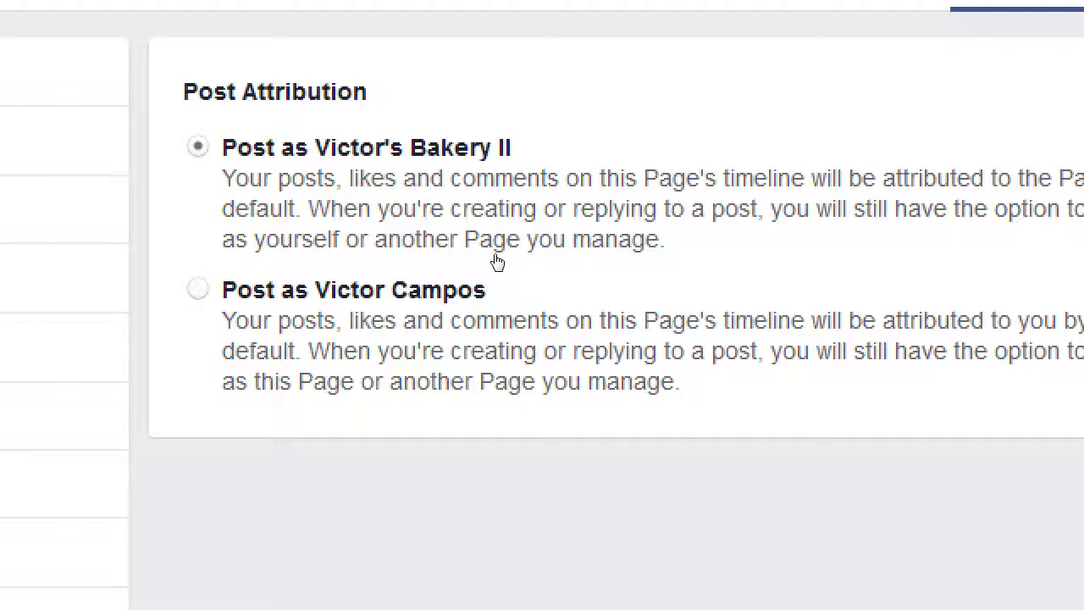
left_click(479, 284)
left_click(473, 214)
left_click(485, 285)
left_click(491, 211)
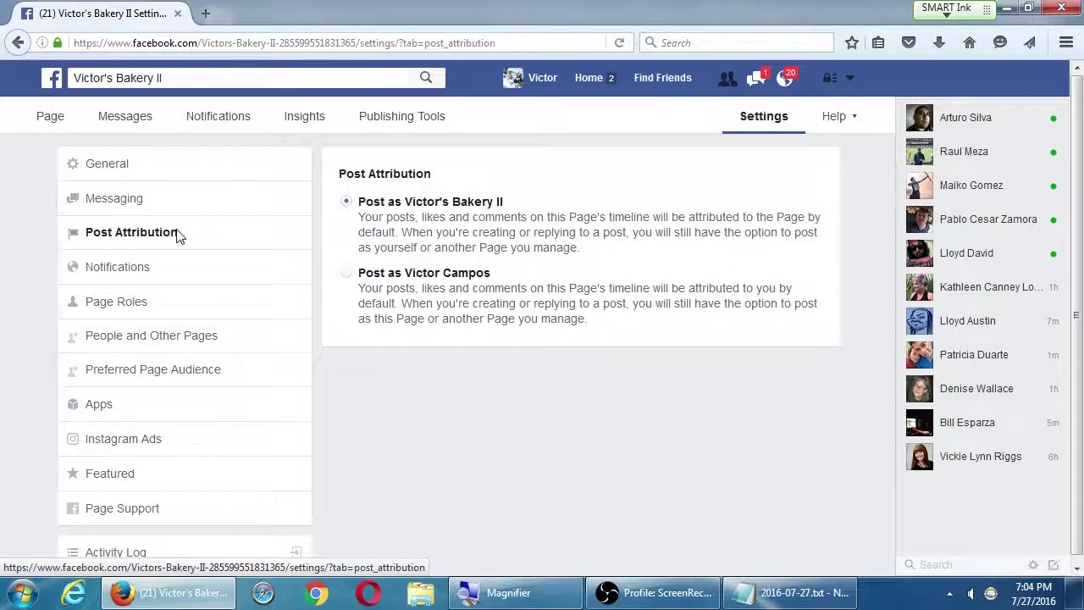
- Open the Notifications section of the page's settings
left_click(141, 266)
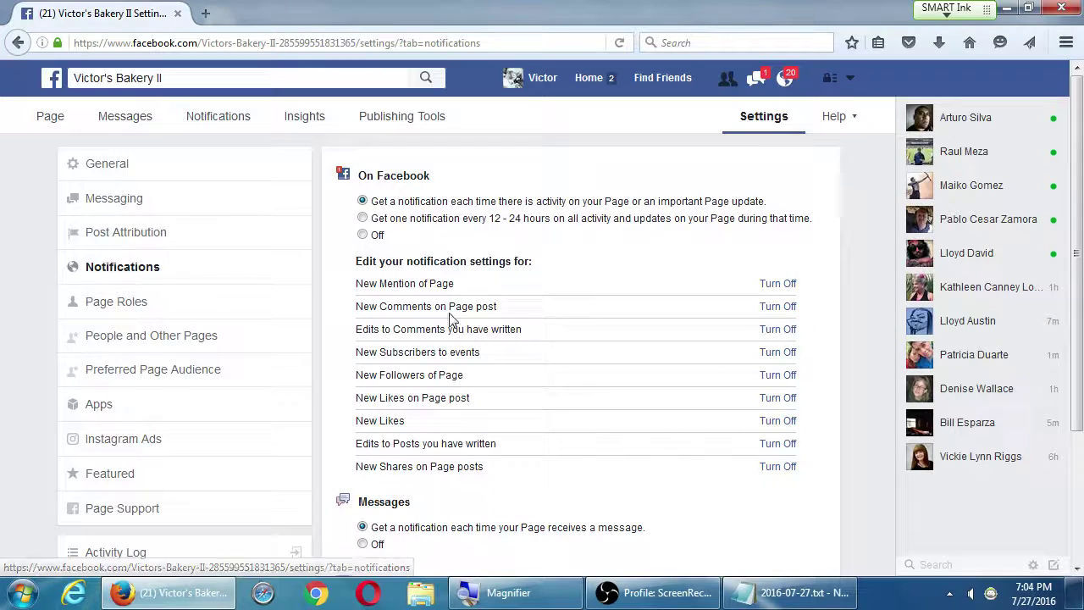
- Review the page's notification options on Facebook and for messages, email and text messages
scroll(443, 330, "down", 2)
scroll(443, 331, "up", 2)
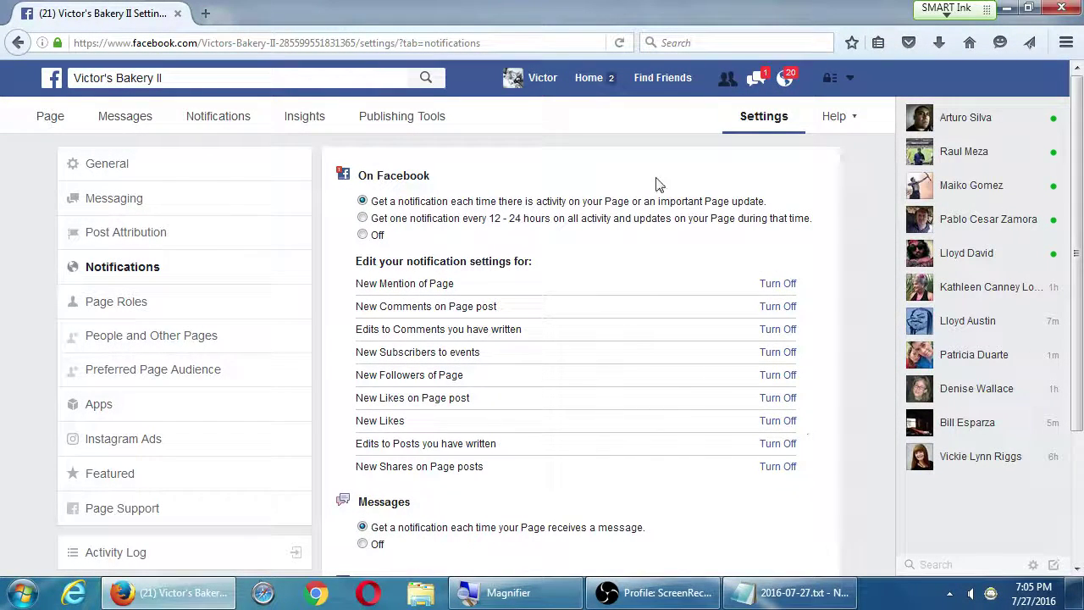
scroll(585, 332, "down", 3)
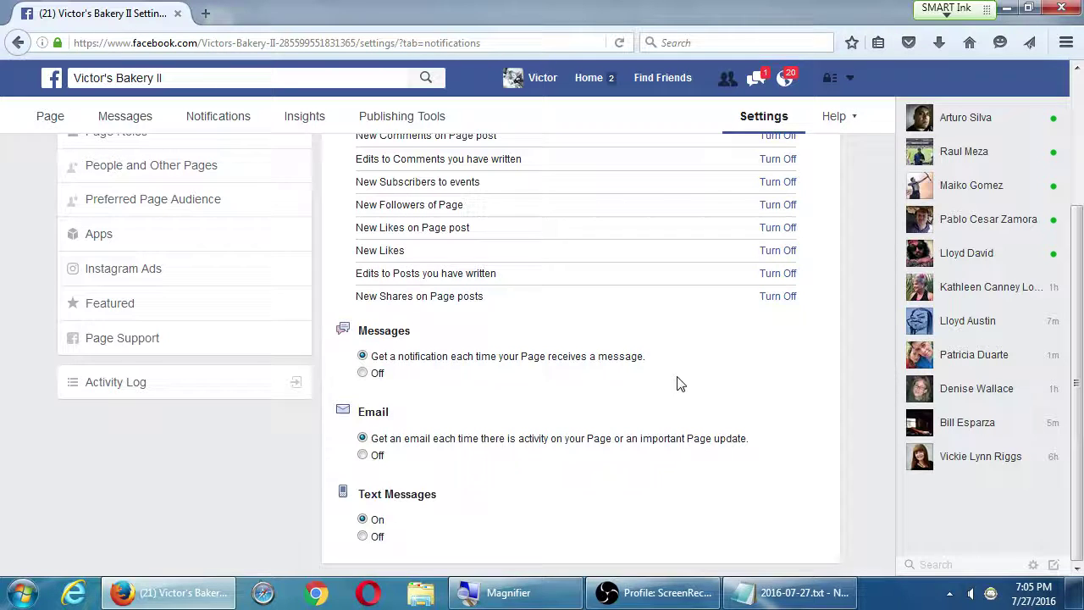
scroll(23, 488, "up", 3)
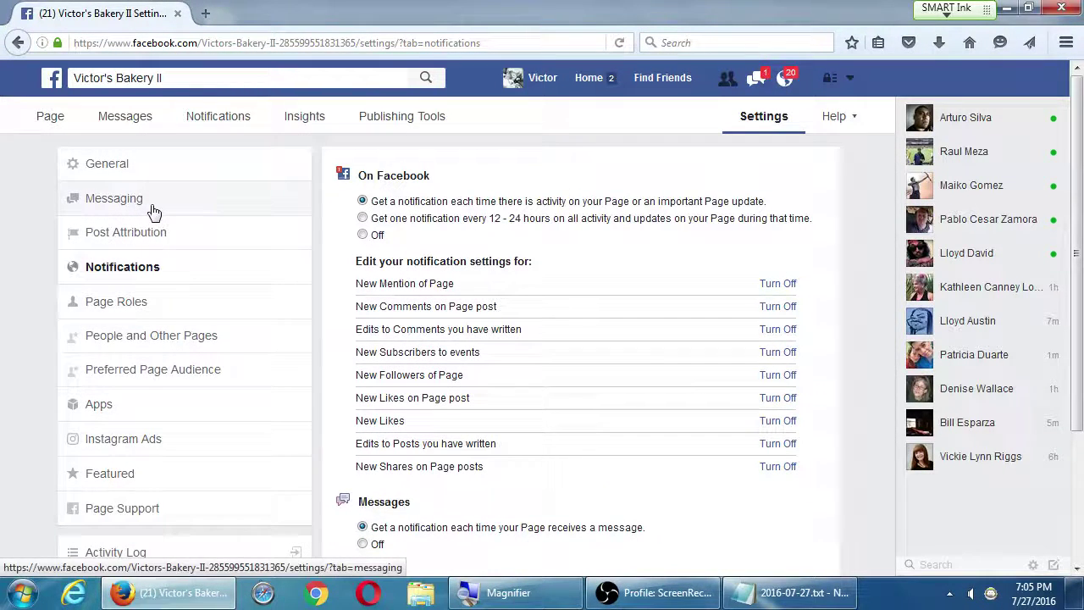
scroll(364, 381, "down", 3)
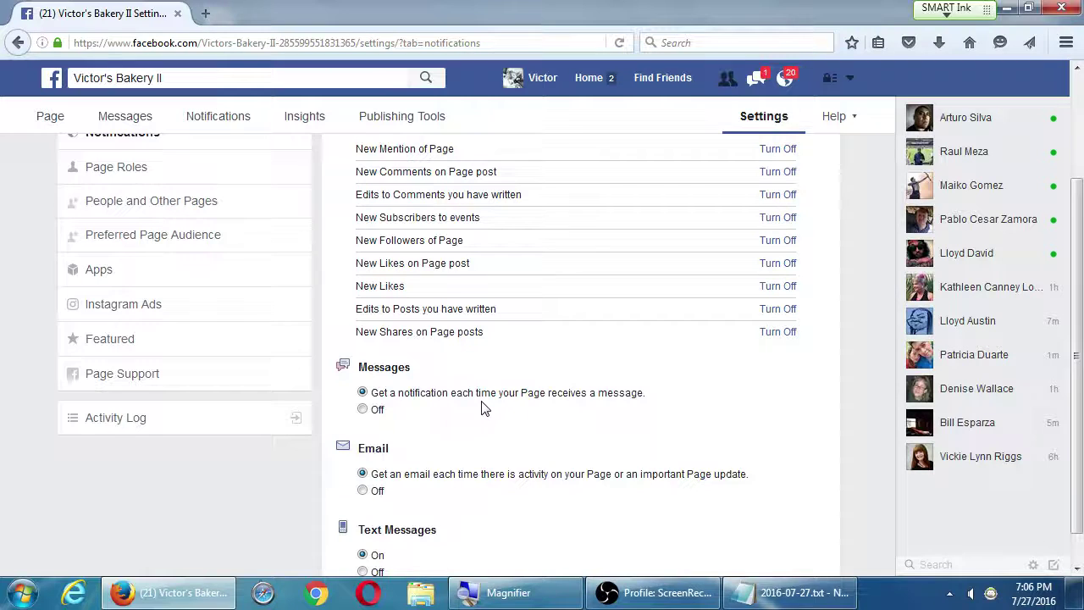
scroll(500, 440, "down", 1)
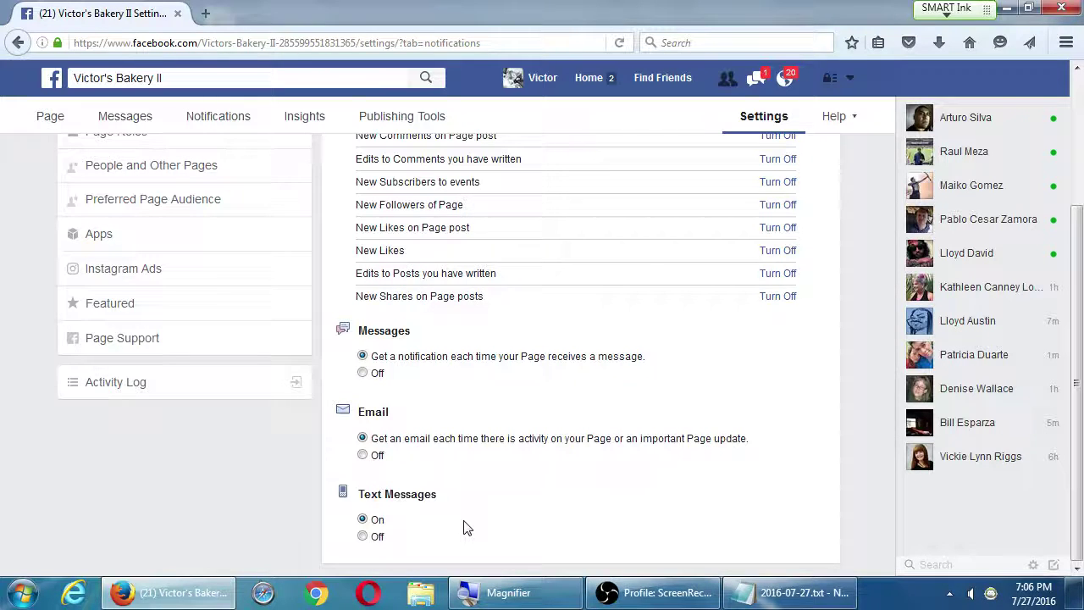
scroll(460, 526, "up", 4)
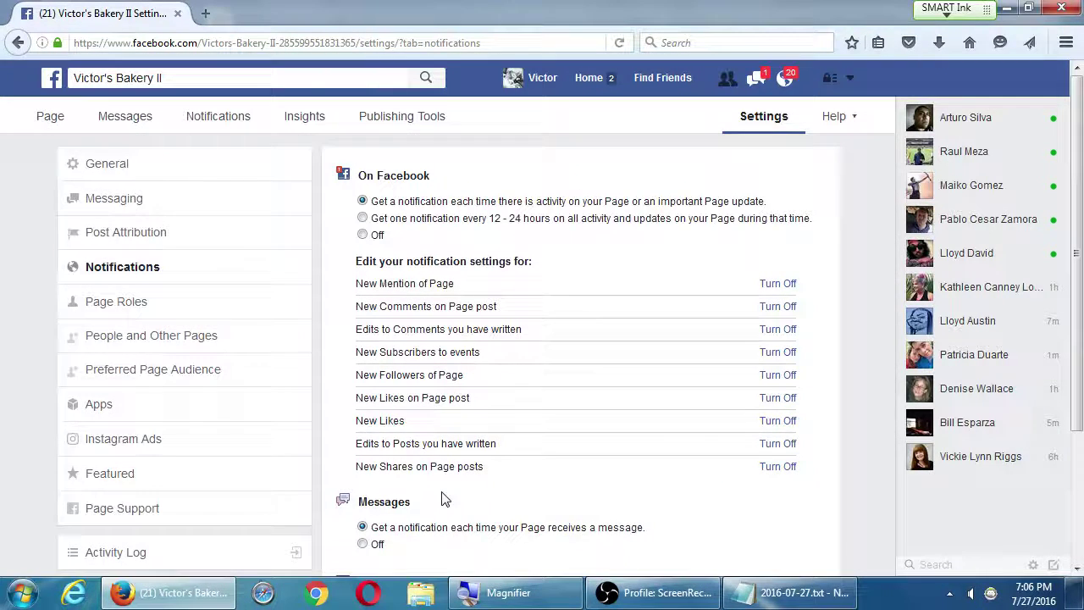
scroll(445, 500, "down", 3)
scroll(444, 500, "up", 3)
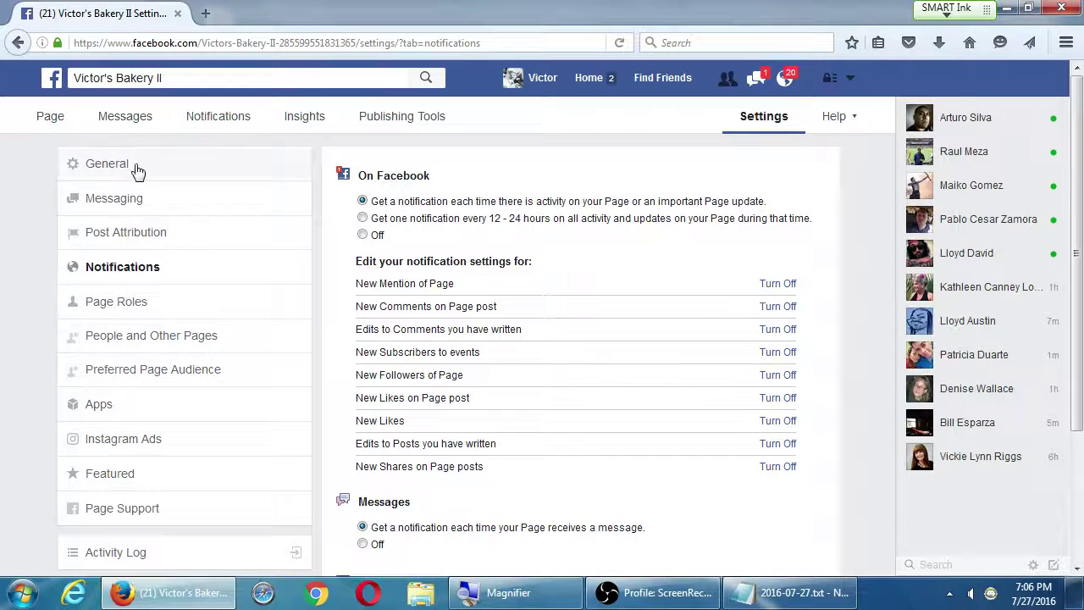
- Open the Messaging settings and look through the General Settings and Response Assistant sections
left_click(145, 199)
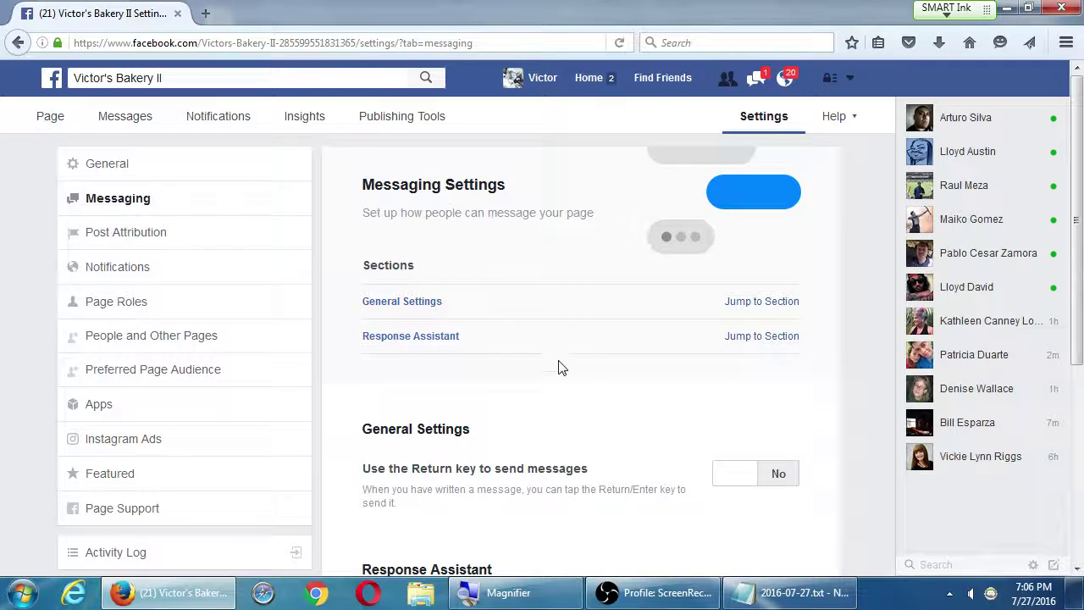
scroll(559, 366, "down", 3)
left_click_drag(401, 290, 499, 313)
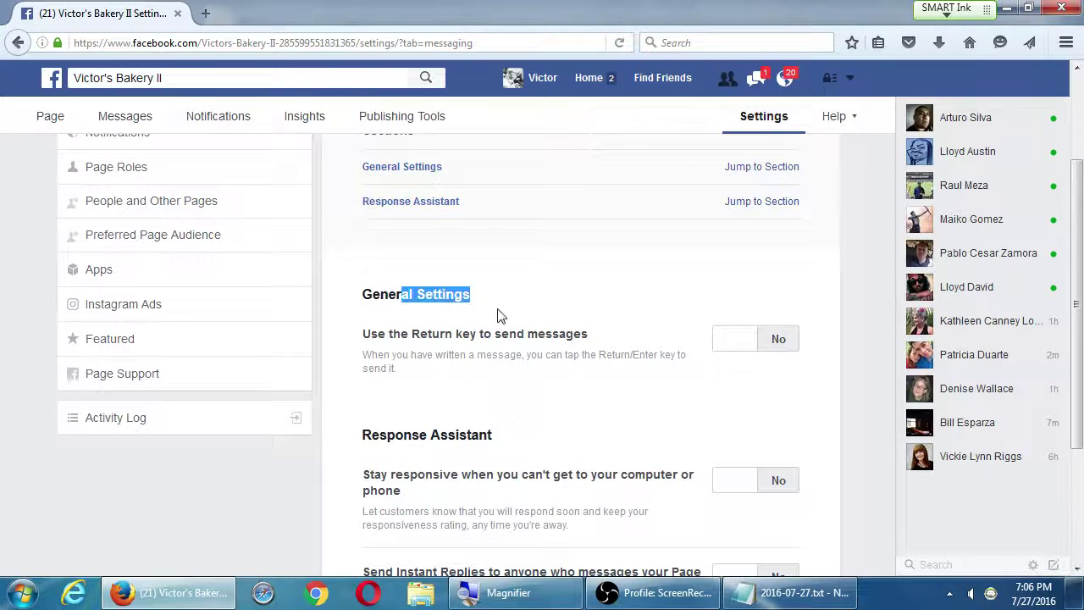
scroll(499, 312, "down", 4)
left_click_drag(408, 253, 503, 283)
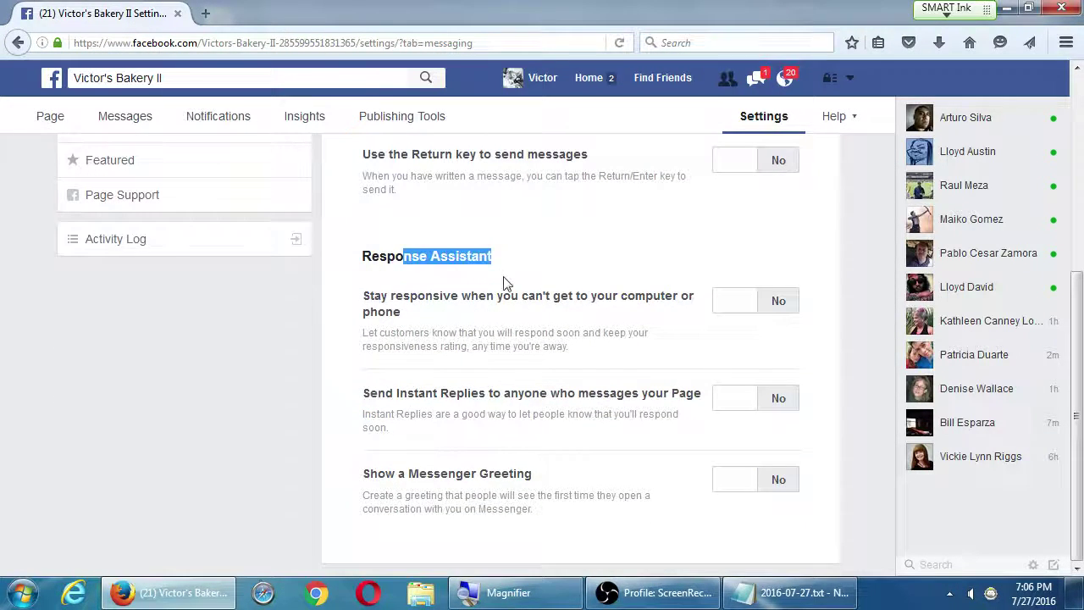
- Jump to the Response Assistant section from the Messaging section list and review its options
scroll(503, 288, "up", 7)
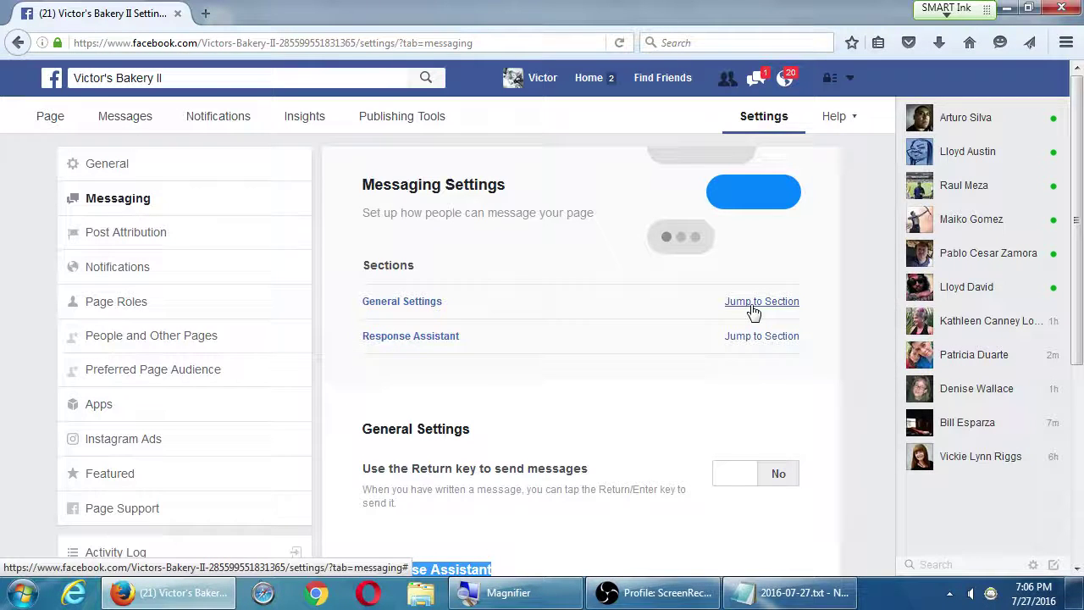
scroll(697, 465, "down", 5)
scroll(689, 455, "up", 3)
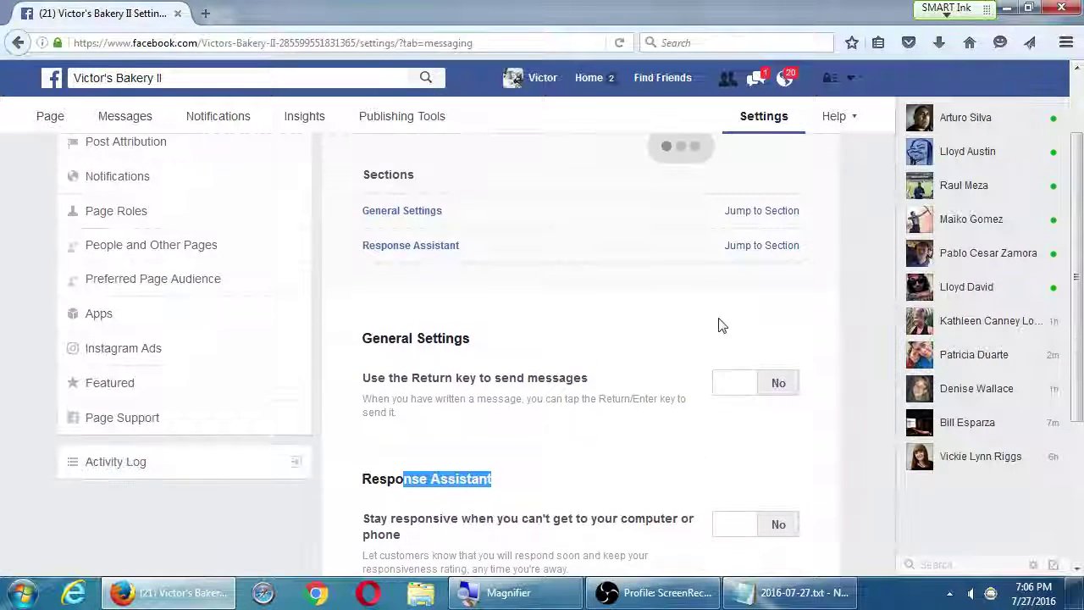
left_click(767, 251)
scroll(692, 432, "down", 4)
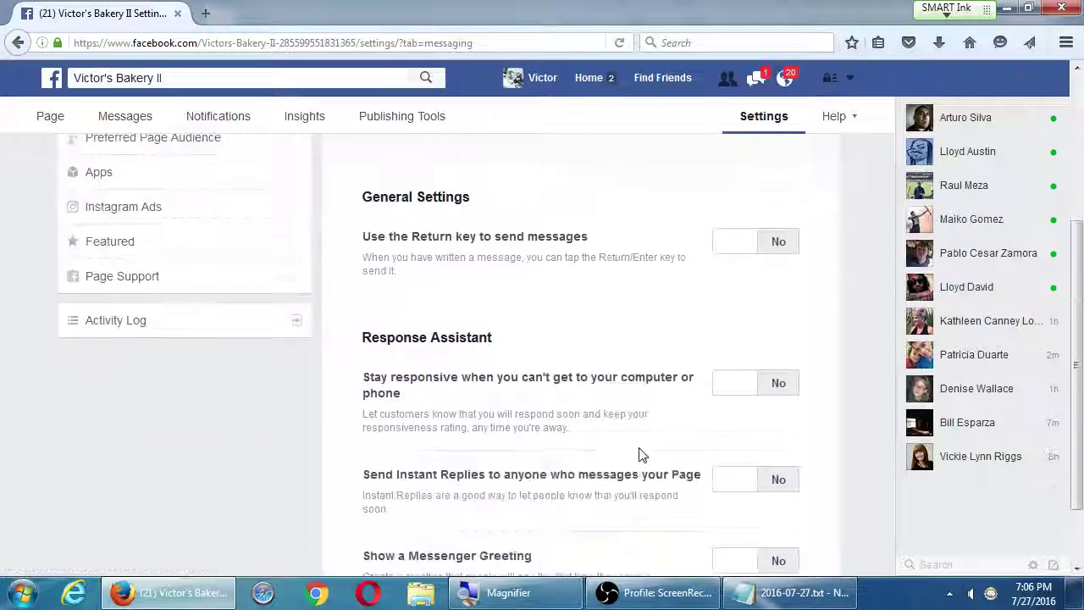
scroll(641, 455, "down", 2)
scroll(635, 441, "up", 8)
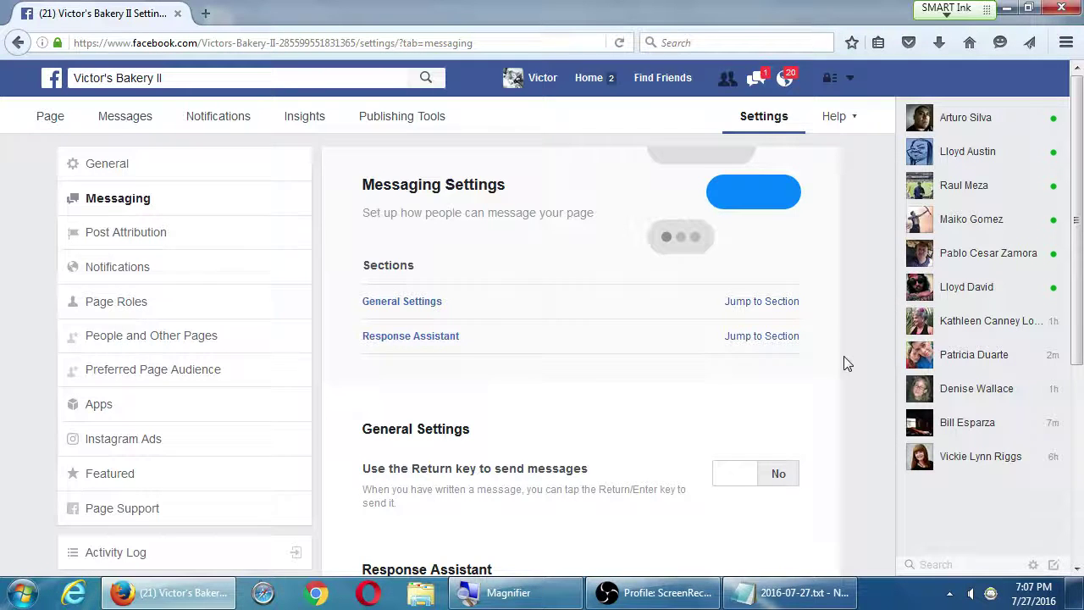
- Set the Response Assistant's "Stay responsive when you can't get to your computer or phone" option to Yes, and back to No
scroll(382, 349, "down", 5)
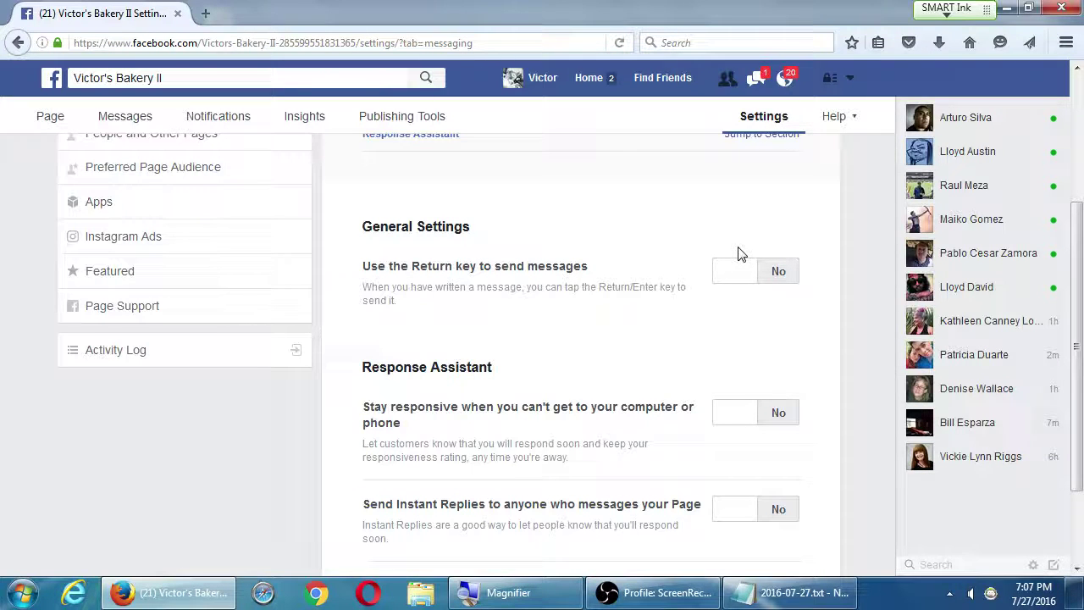
scroll(774, 284, "up", 5)
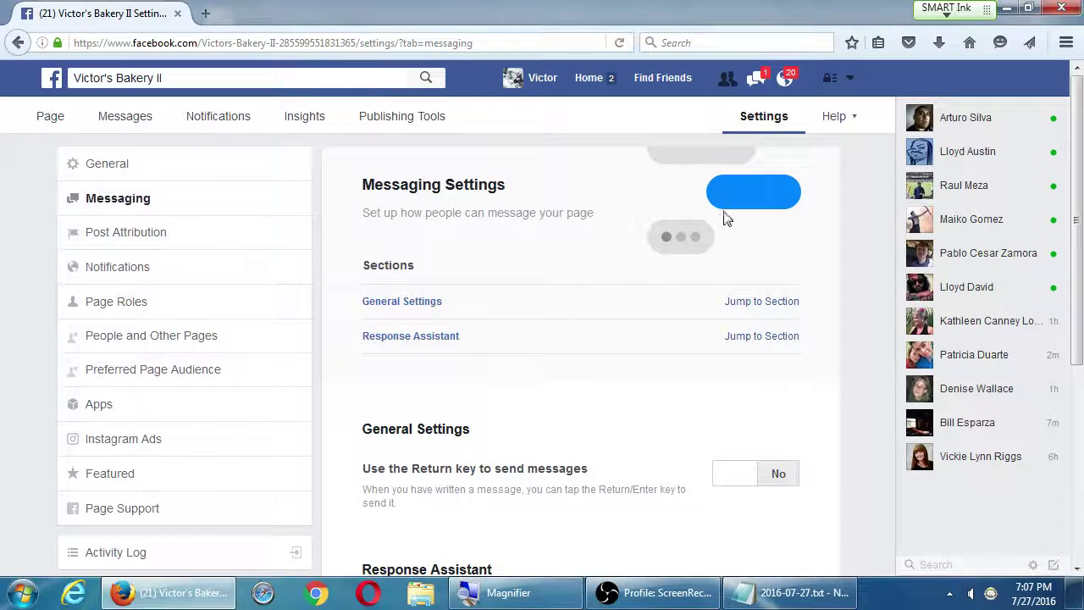
scroll(692, 240, "down", 7)
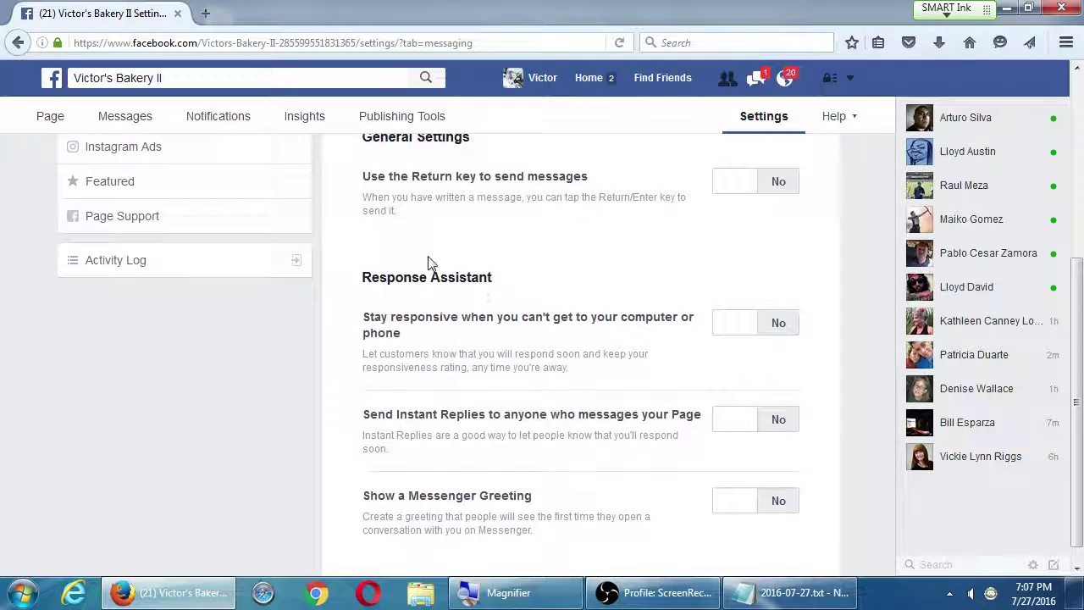
scroll(475, 288, "down", 1)
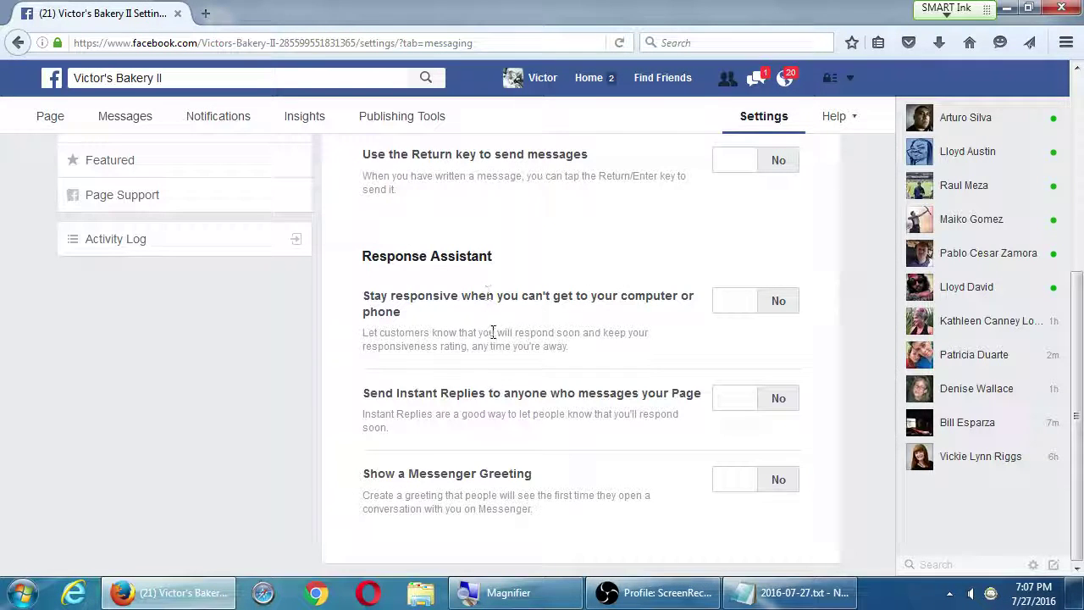
left_click(763, 308)
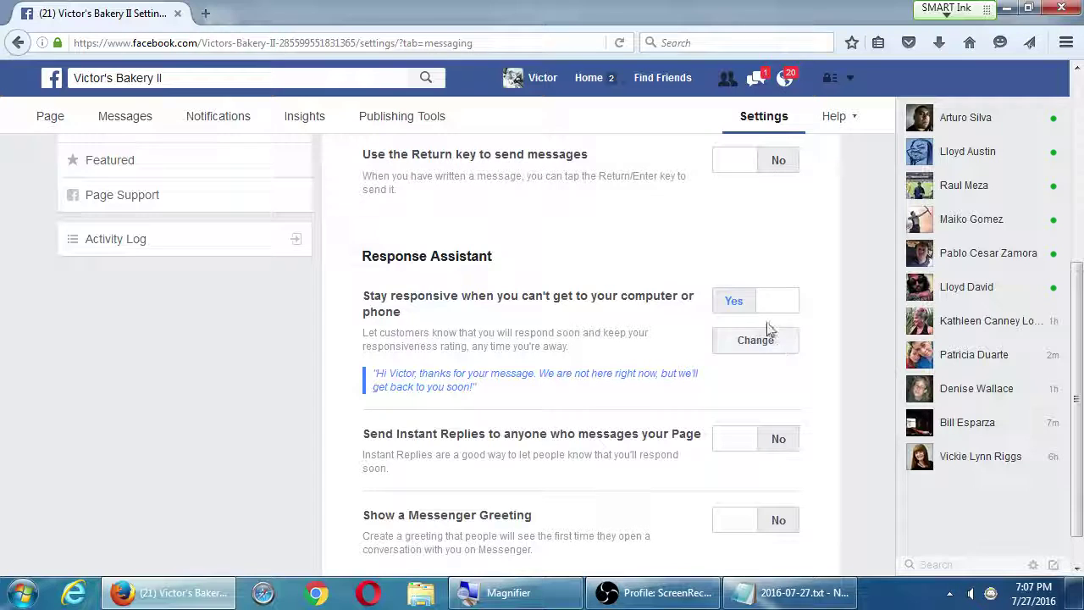
left_click(762, 309)
- Try out Send Instant Replies and Show a Messenger Greeting by setting each to Yes and back to No
left_click(758, 398)
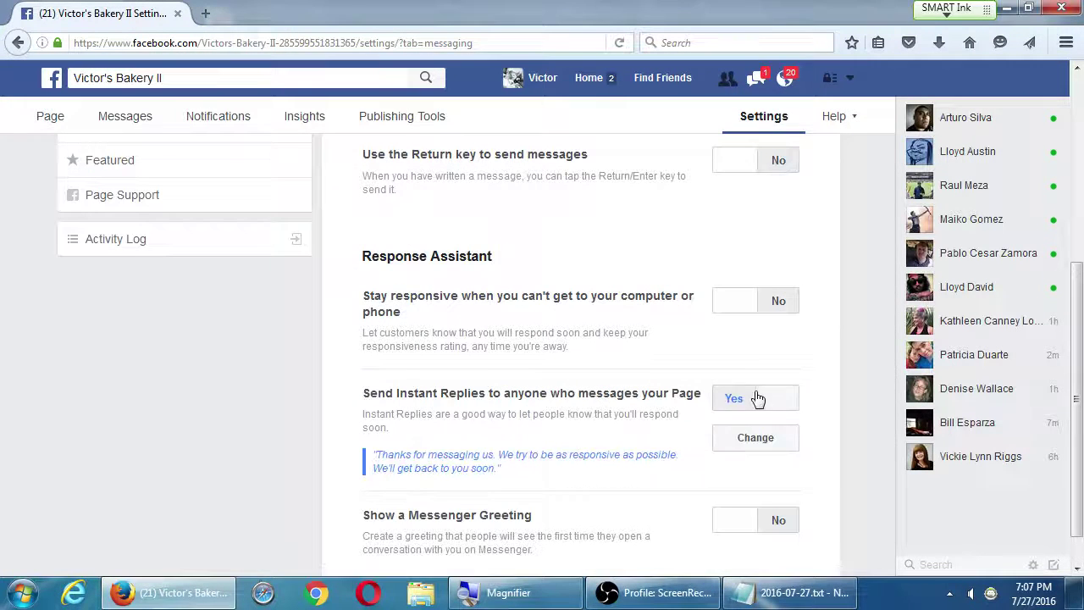
scroll(767, 436, "down", 1)
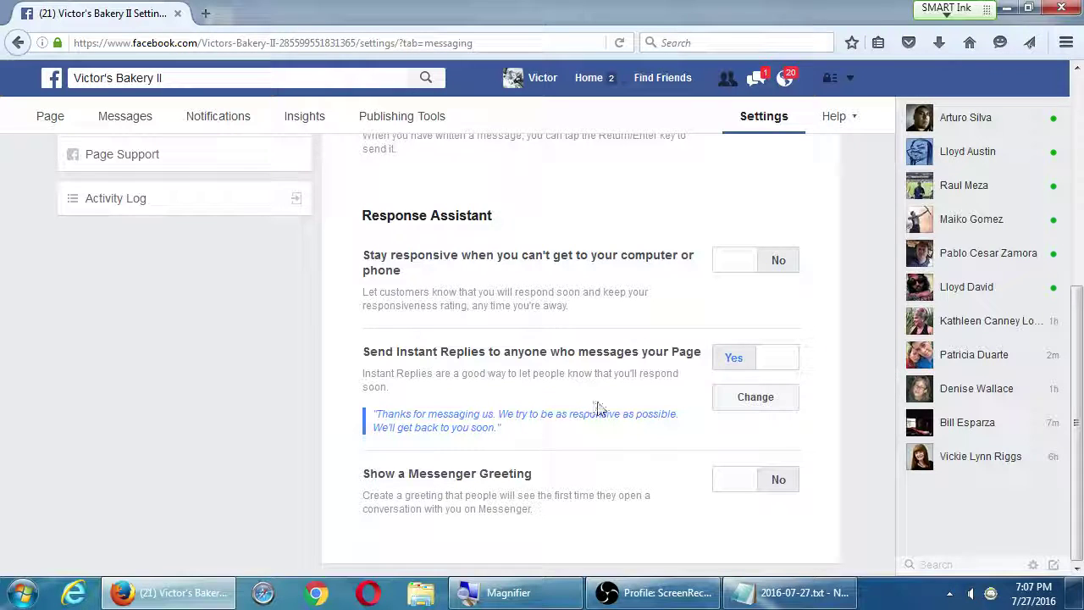
left_click(744, 359)
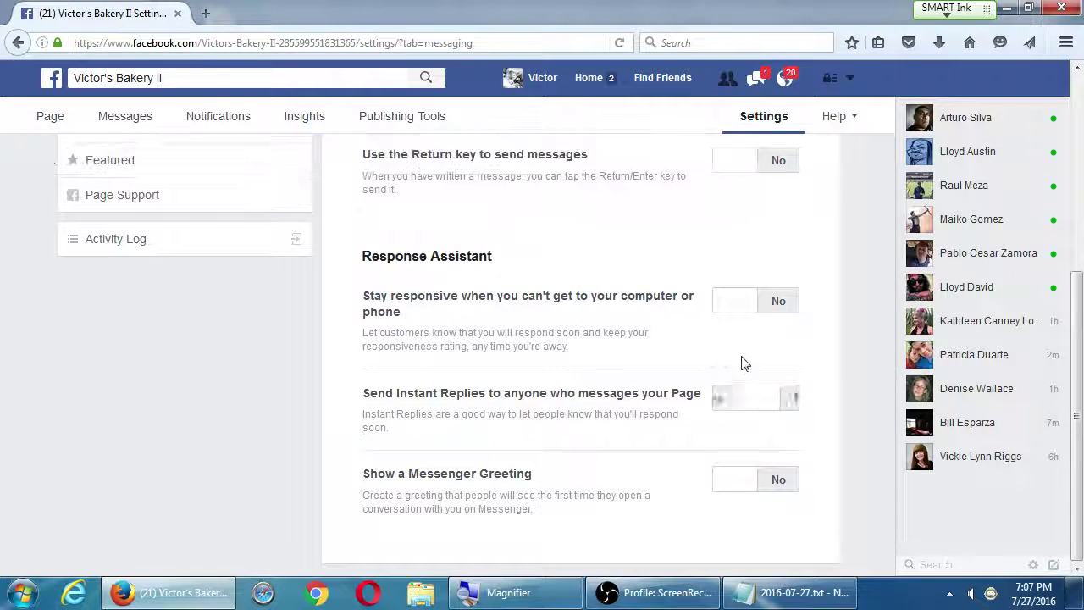
left_click(754, 481)
scroll(637, 461, "down", 1)
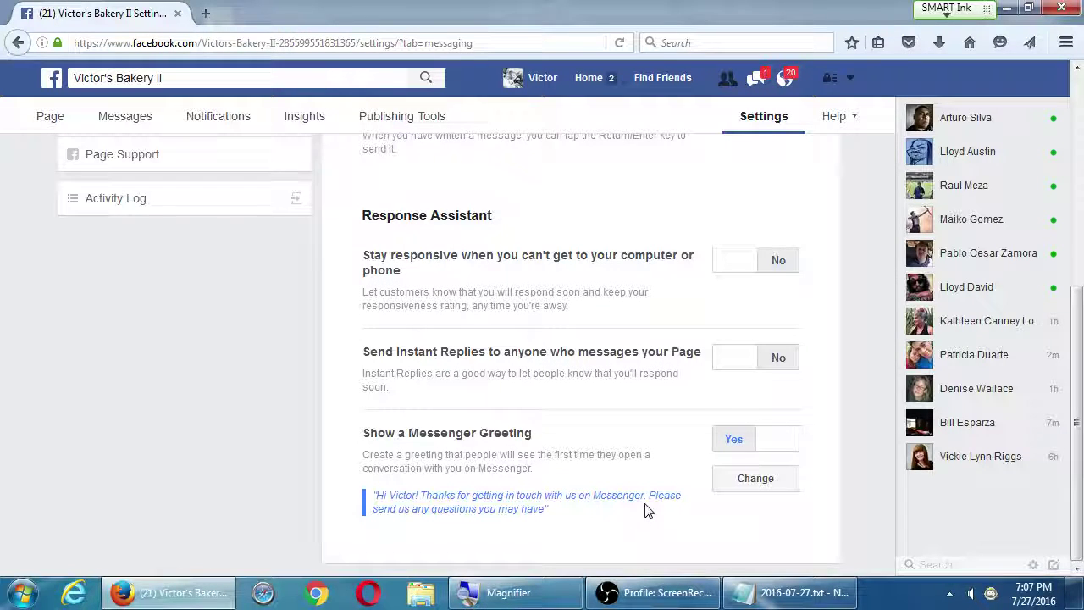
left_click(735, 452)
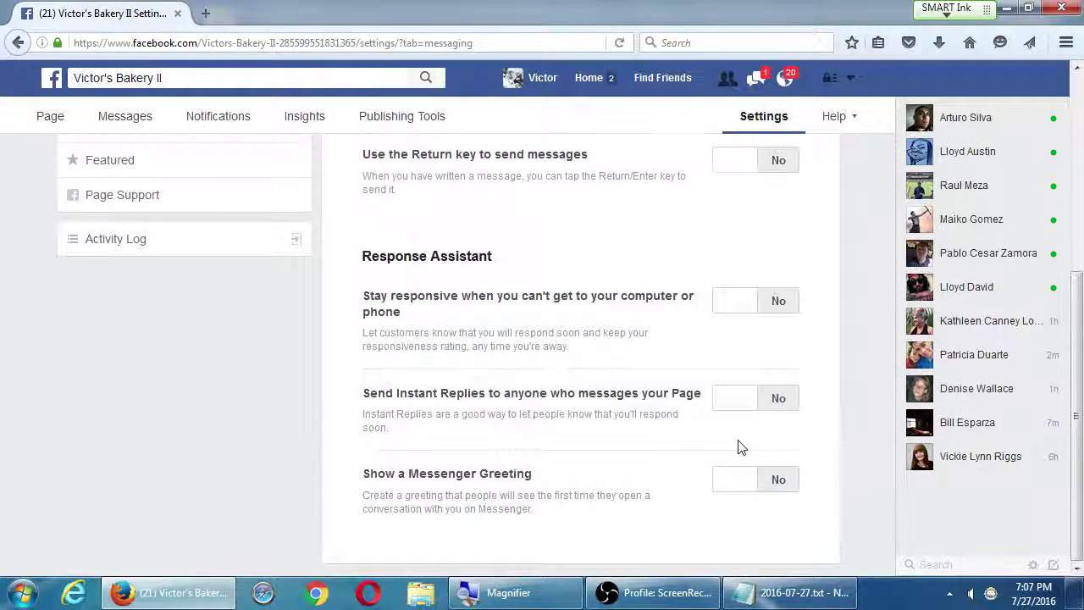
- Look over the Messaging settings again, turn on the away reply for staying responsive, and switch it back off
scroll(658, 435, "up", 4)
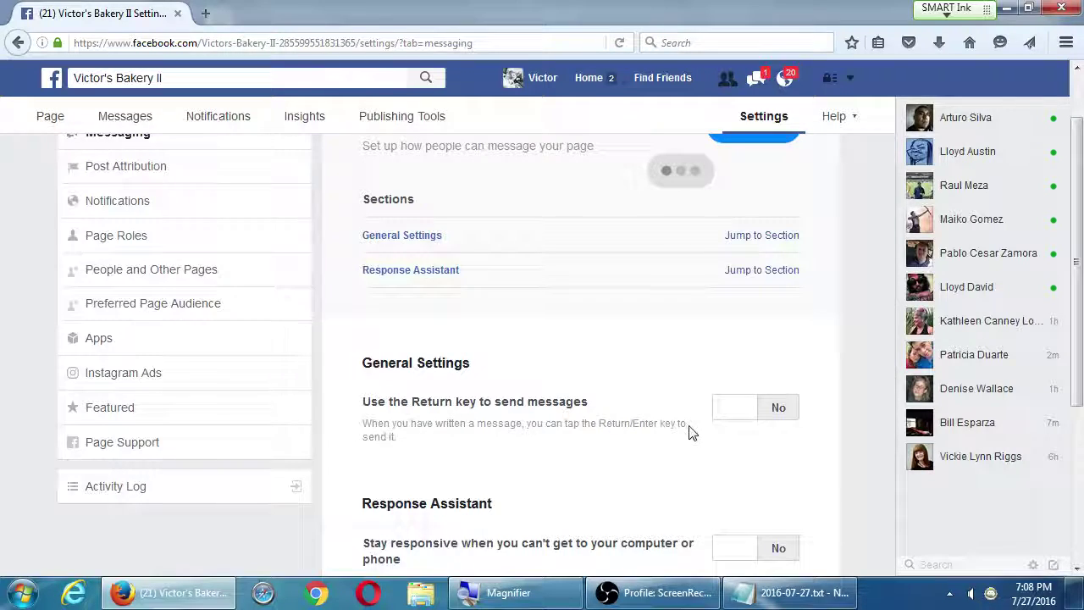
scroll(682, 462, "down", 5)
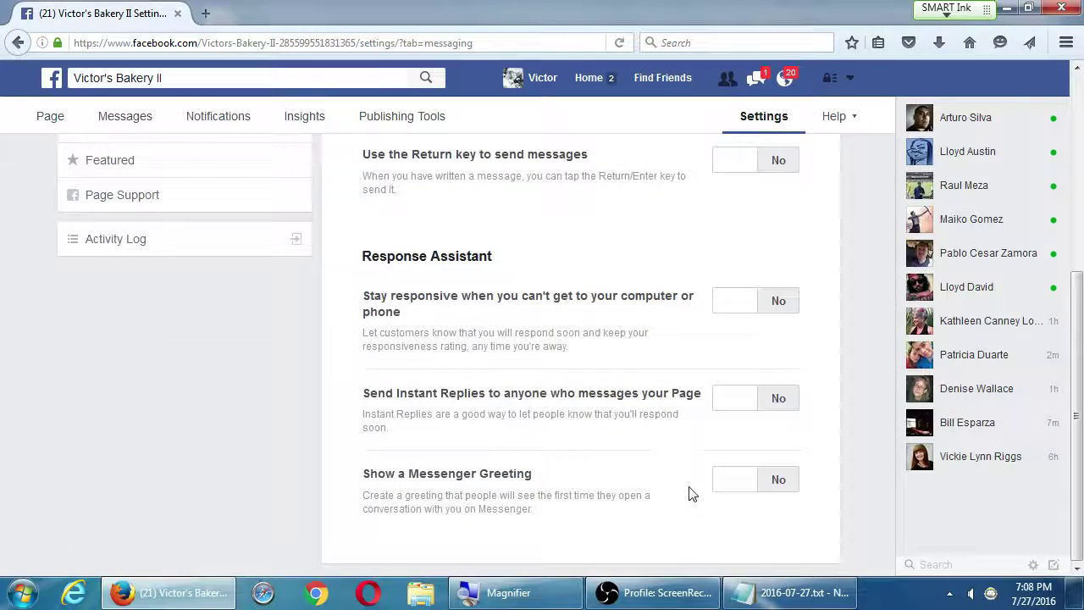
scroll(677, 479, "up", 4)
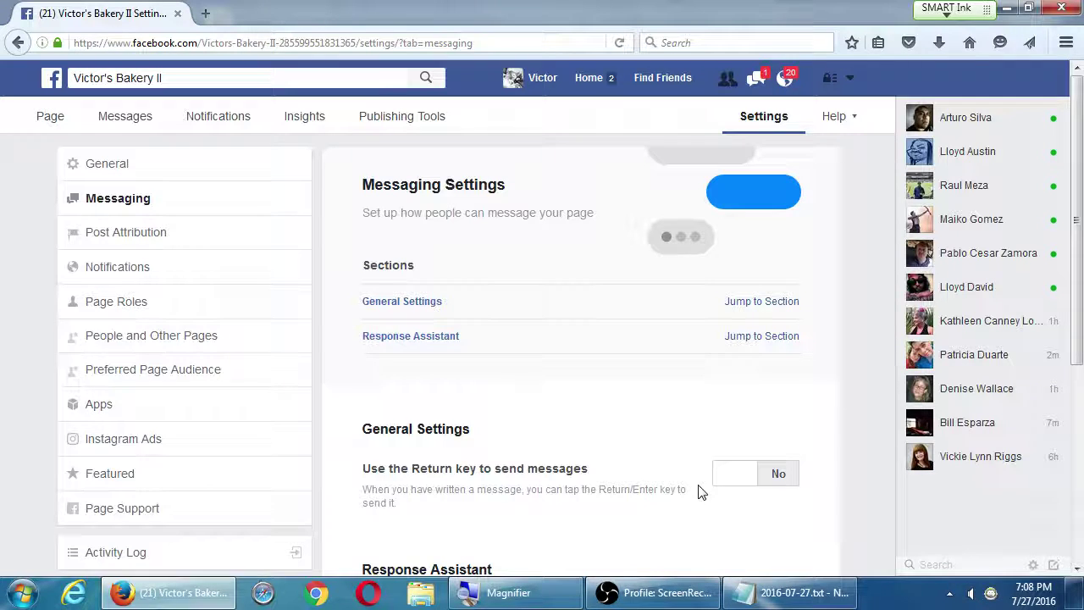
scroll(701, 491, "down", 5)
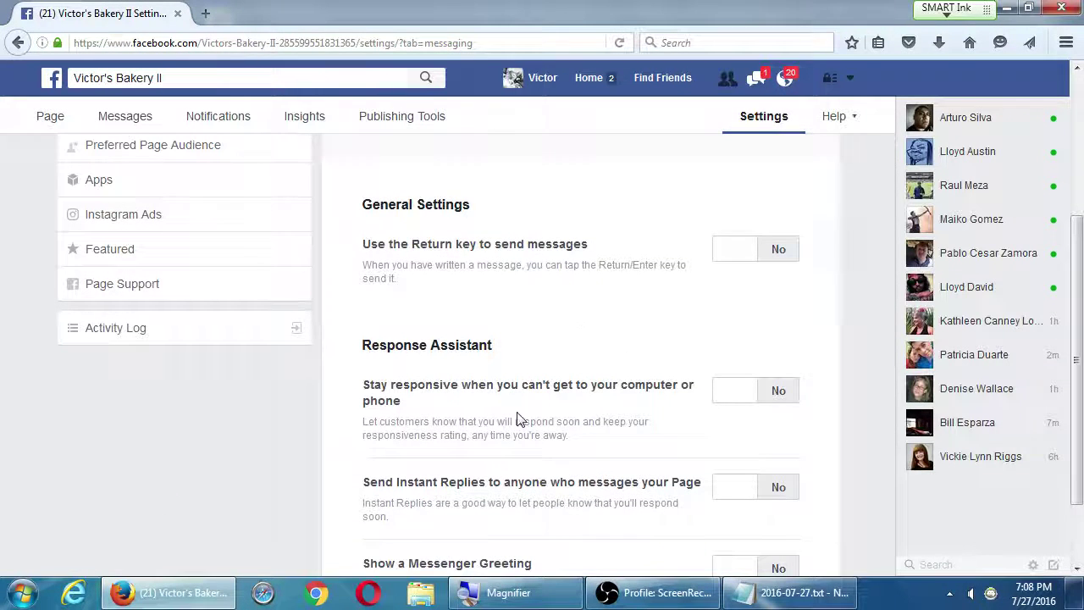
scroll(684, 376, "down", 2)
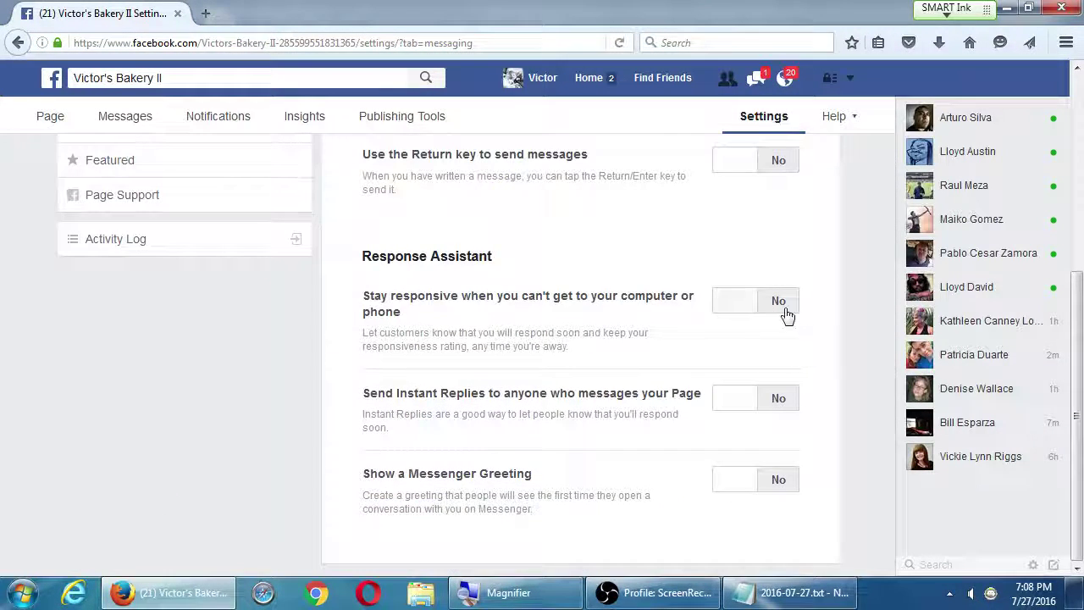
left_click(767, 302)
left_click_drag(380, 382, 496, 407)
left_click(542, 406)
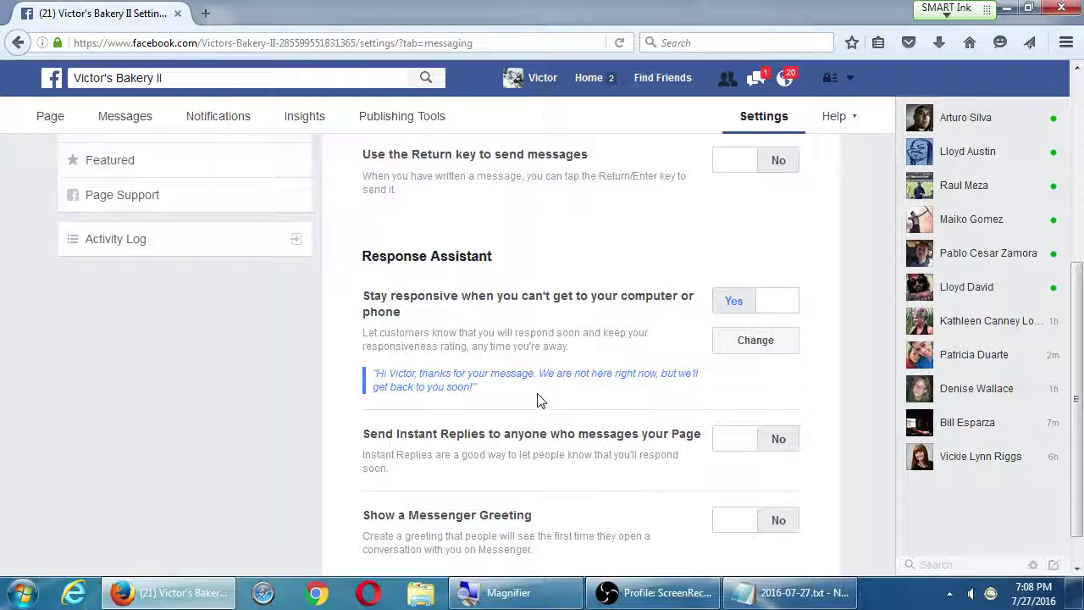
left_click(751, 304)
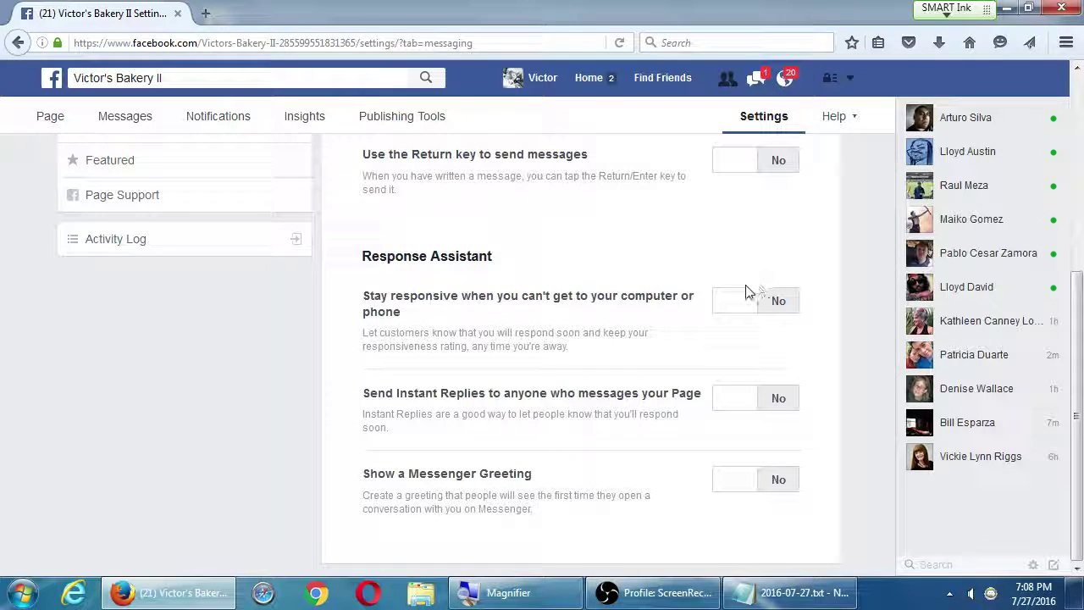
- Open the General section of the page's settings and review its list of options
scroll(580, 387, "up", 3)
scroll(580, 388, "up", 3)
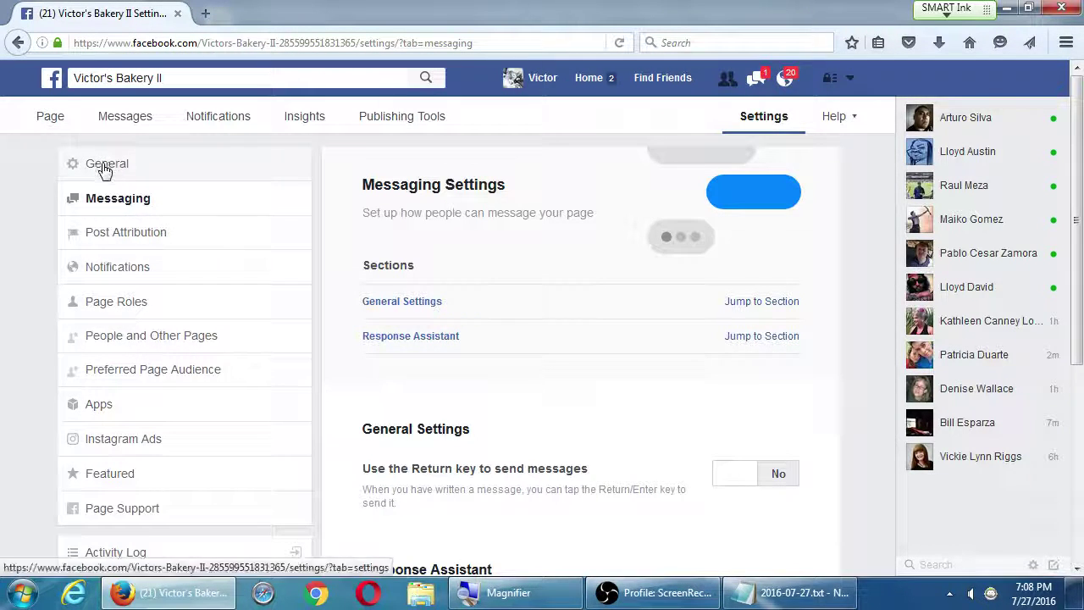
left_click(669, 595)
left_click(675, 601)
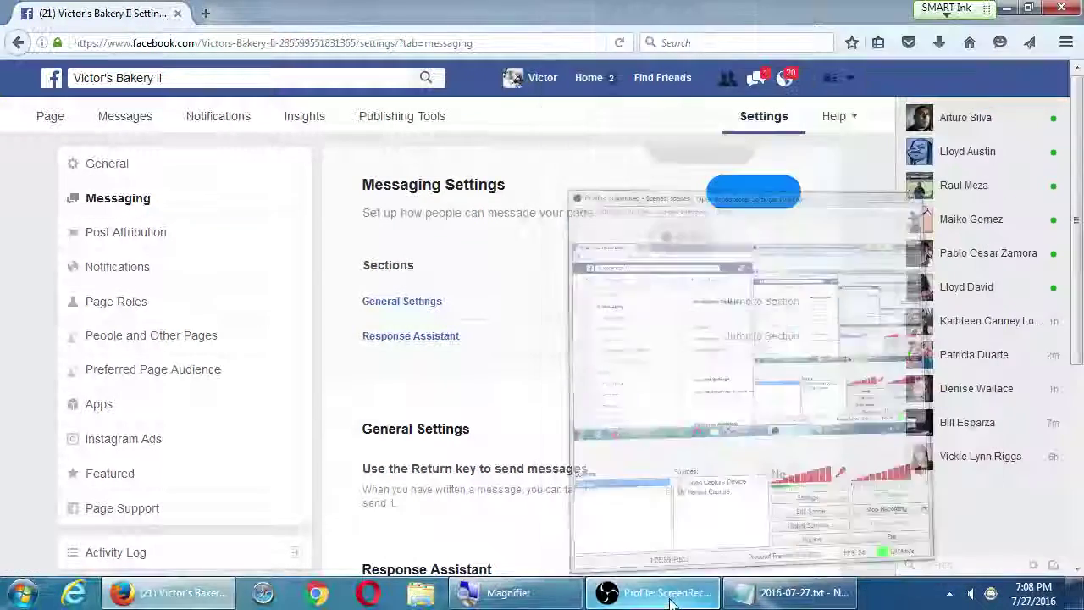
left_click(76, 165)
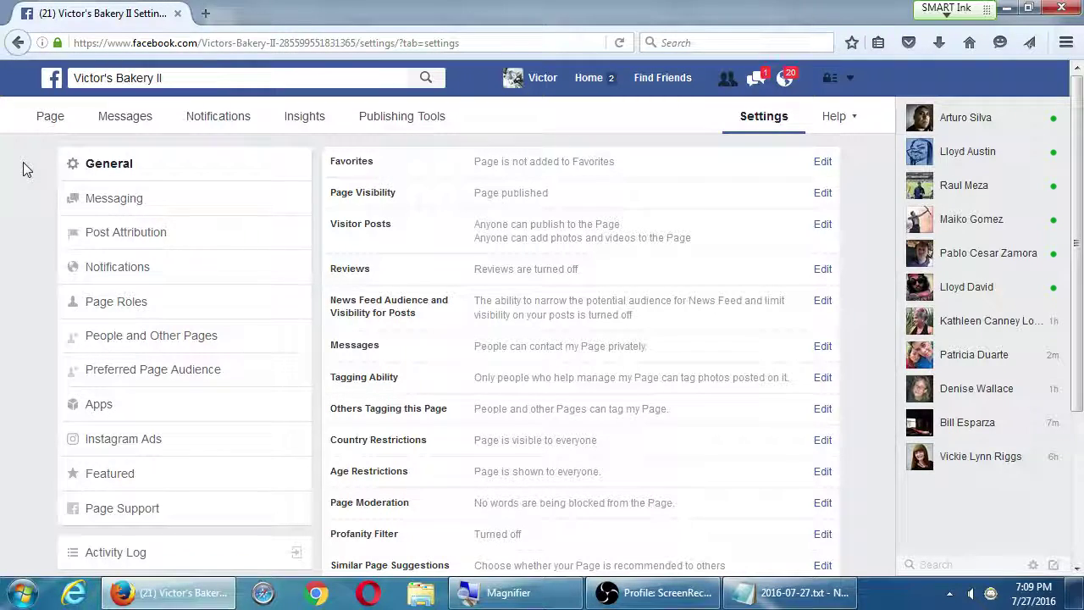
scroll(407, 254, "down", 3)
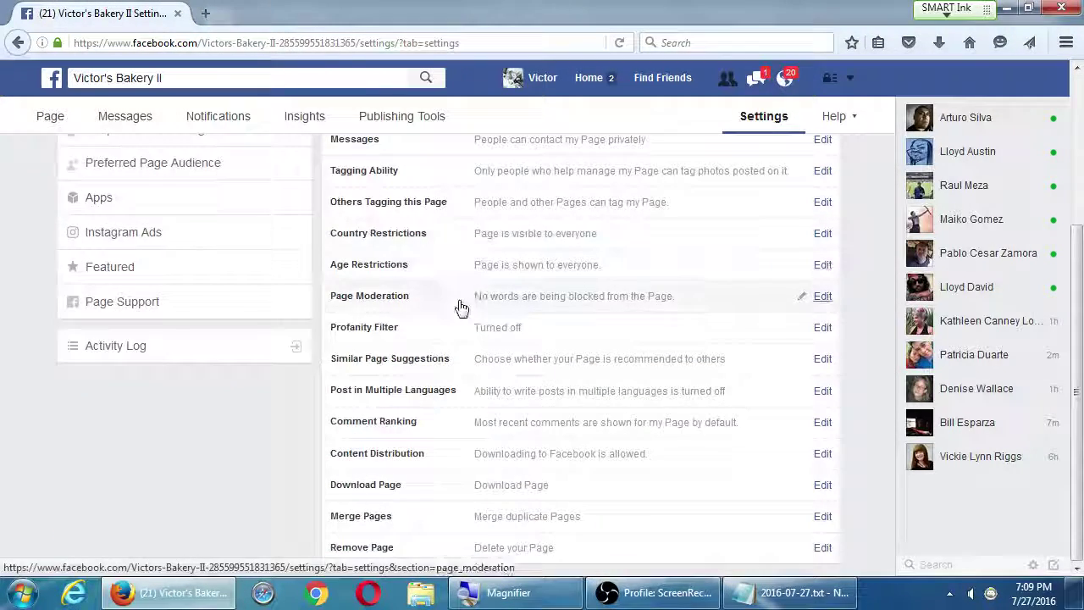
scroll(461, 307, "up", 3)
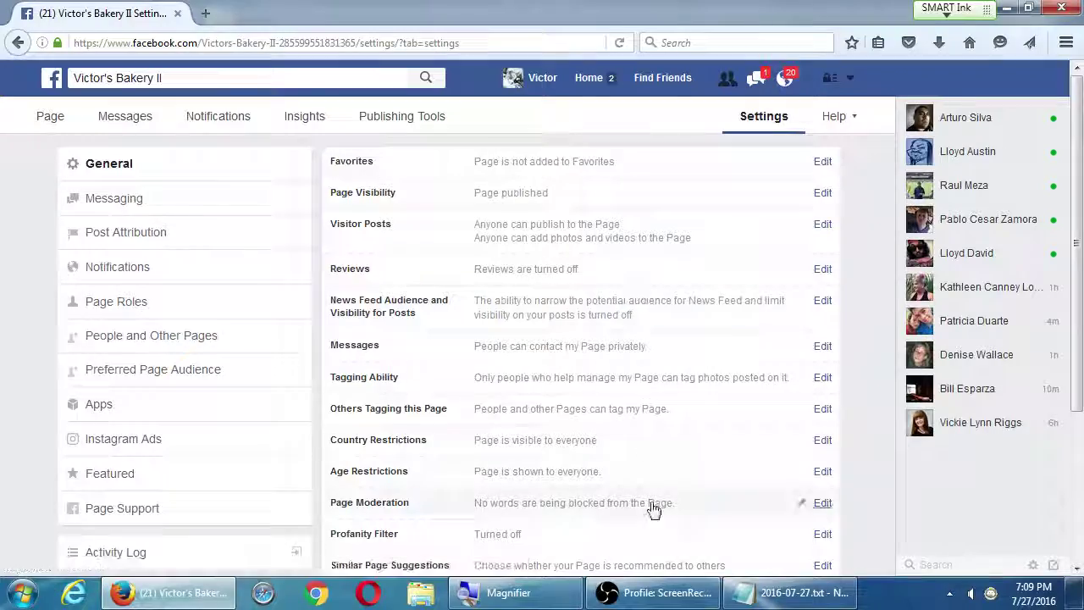
- Switch to the Open Broadcaster Software window
left_click(656, 593)
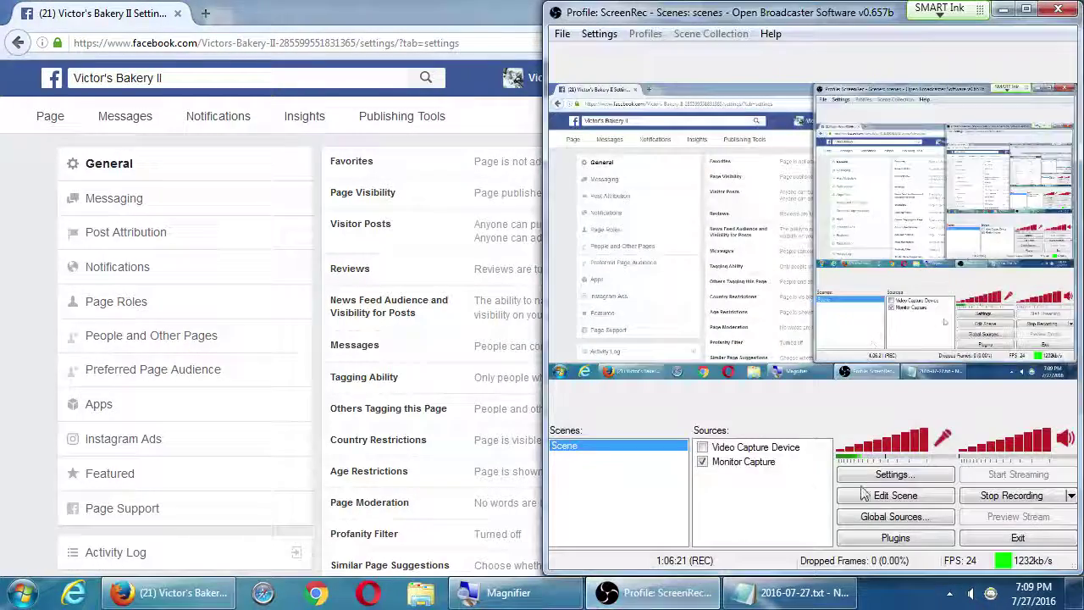